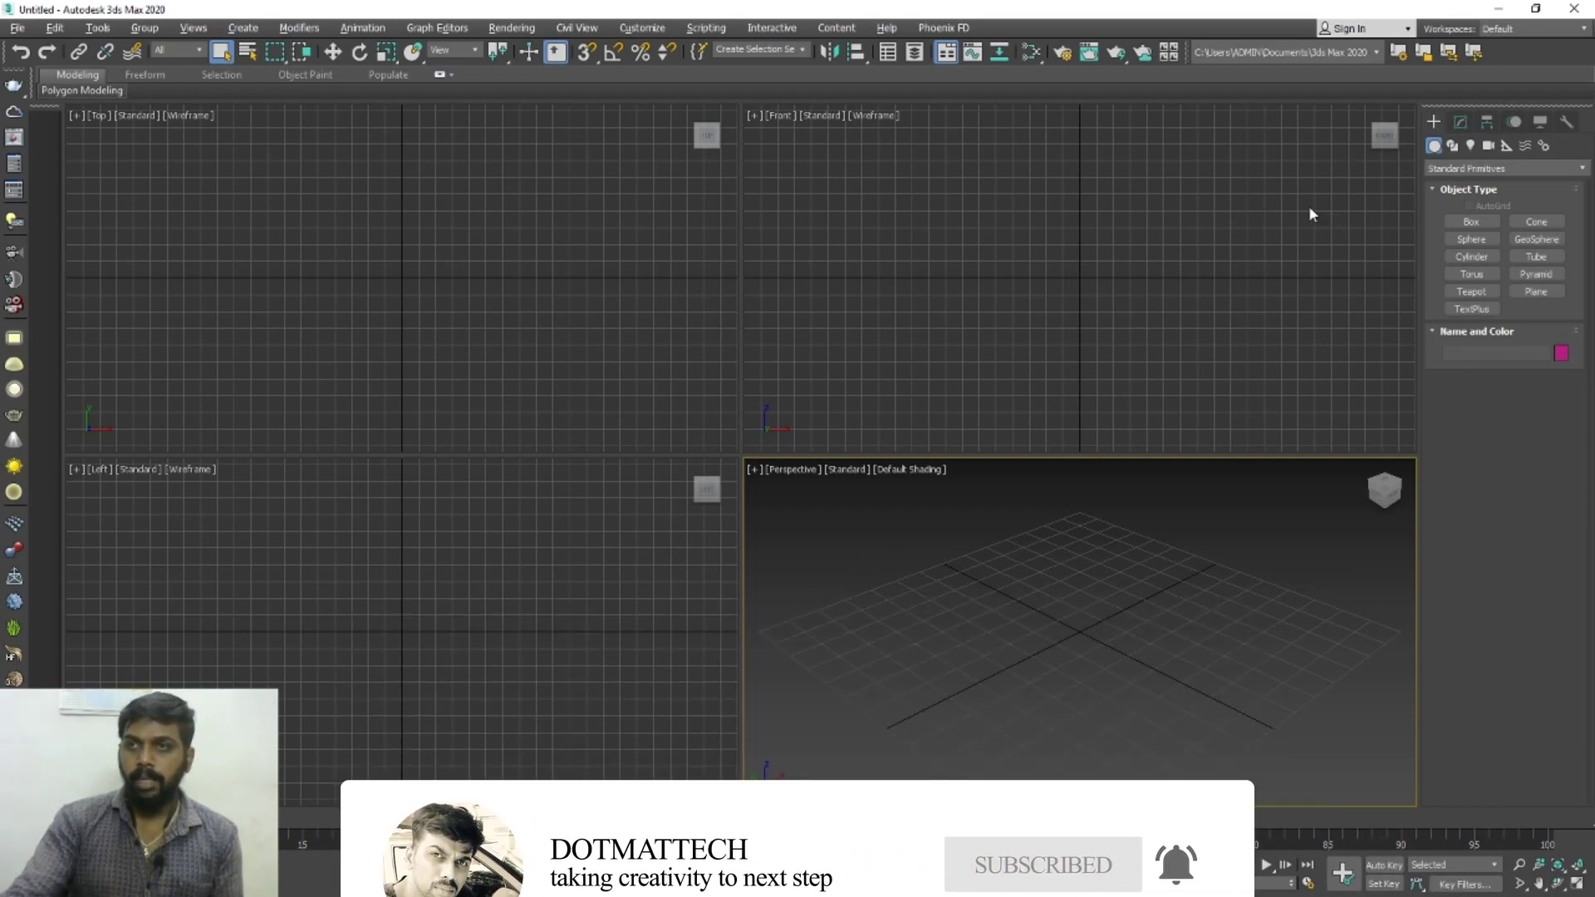
Draw a grid-snapped rectangle spline about 24'2" high and 47'6" wide in a maximized Left view.
left_click(1466, 146)
left_click(1456, 147)
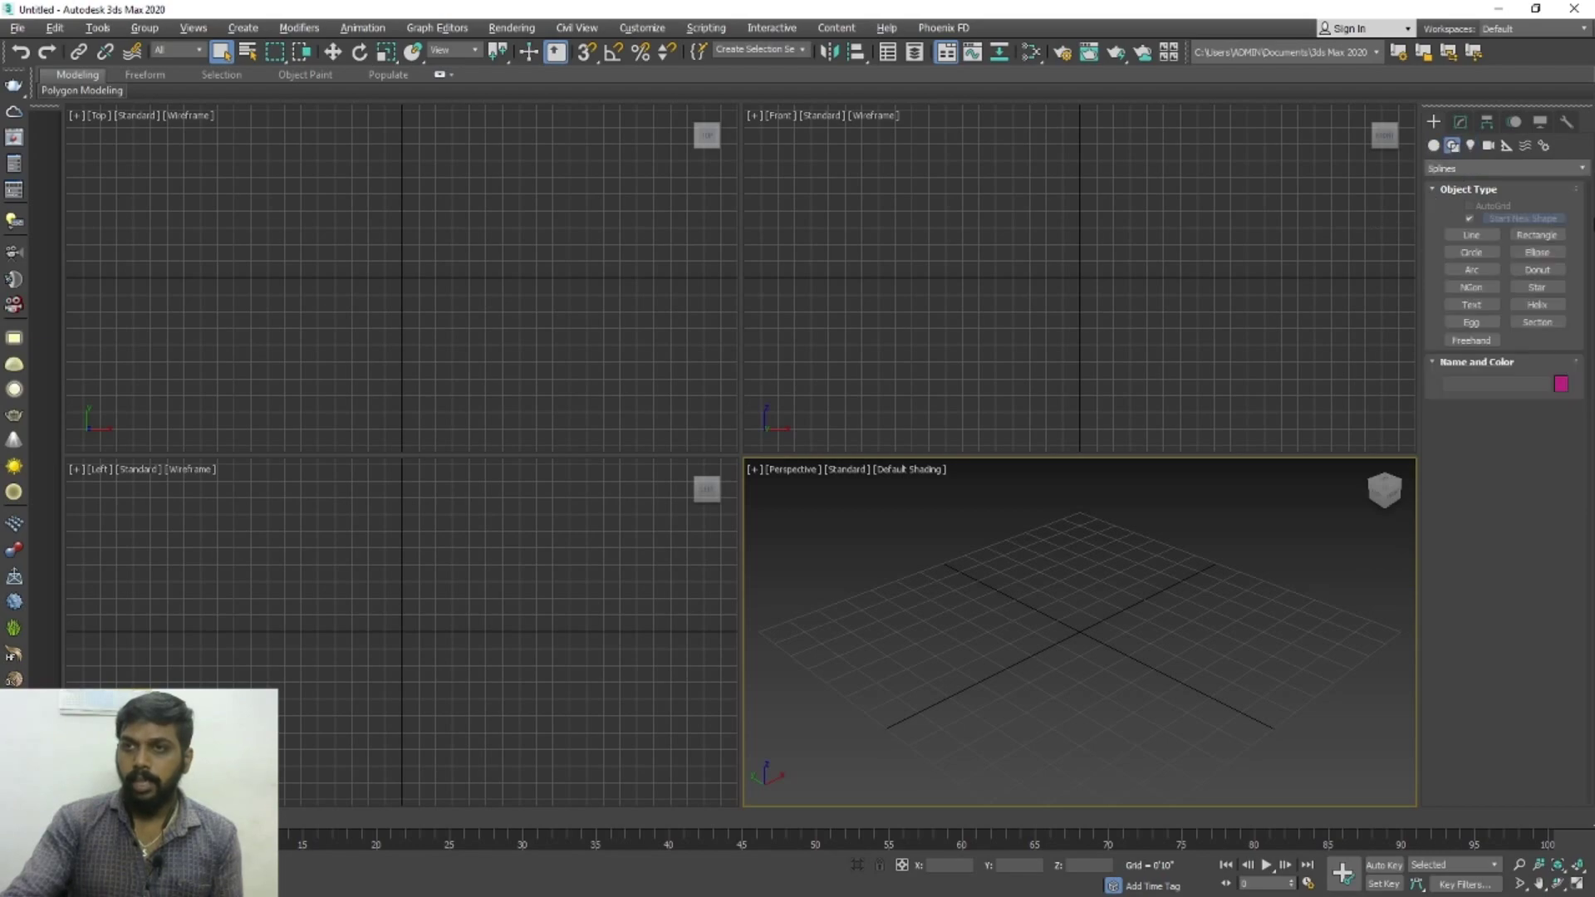
left_click(1537, 236)
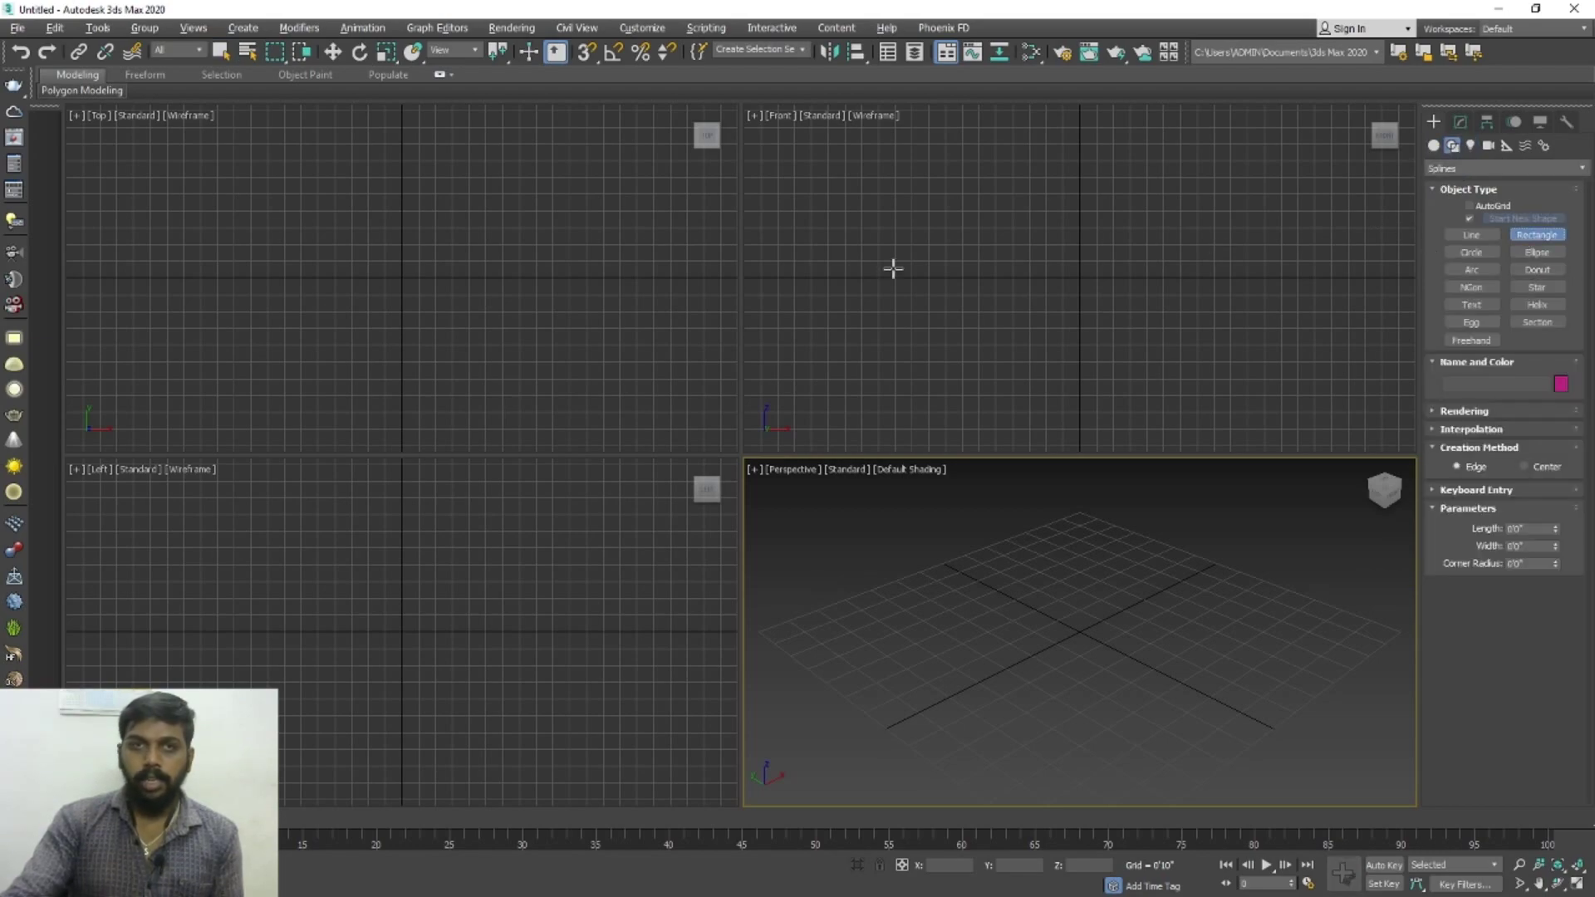
left_click(514, 605)
key("alt+w")
scroll(701, 577, "down", 3)
scroll(799, 246, "up", 3)
key("s")
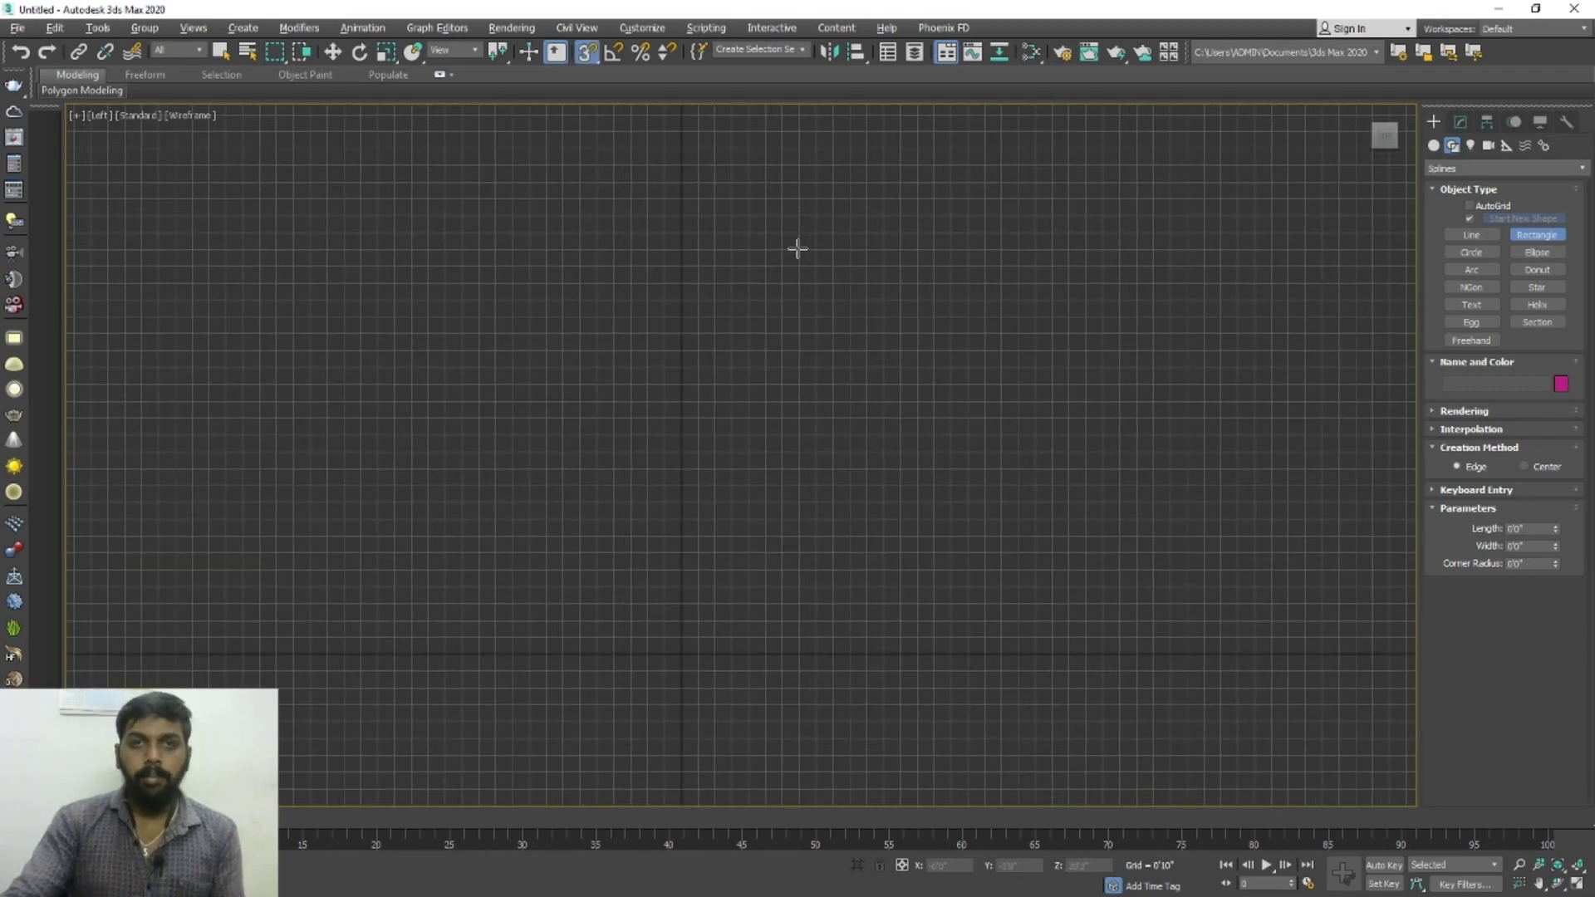
left_click_drag(1187, 165, 225, 654)
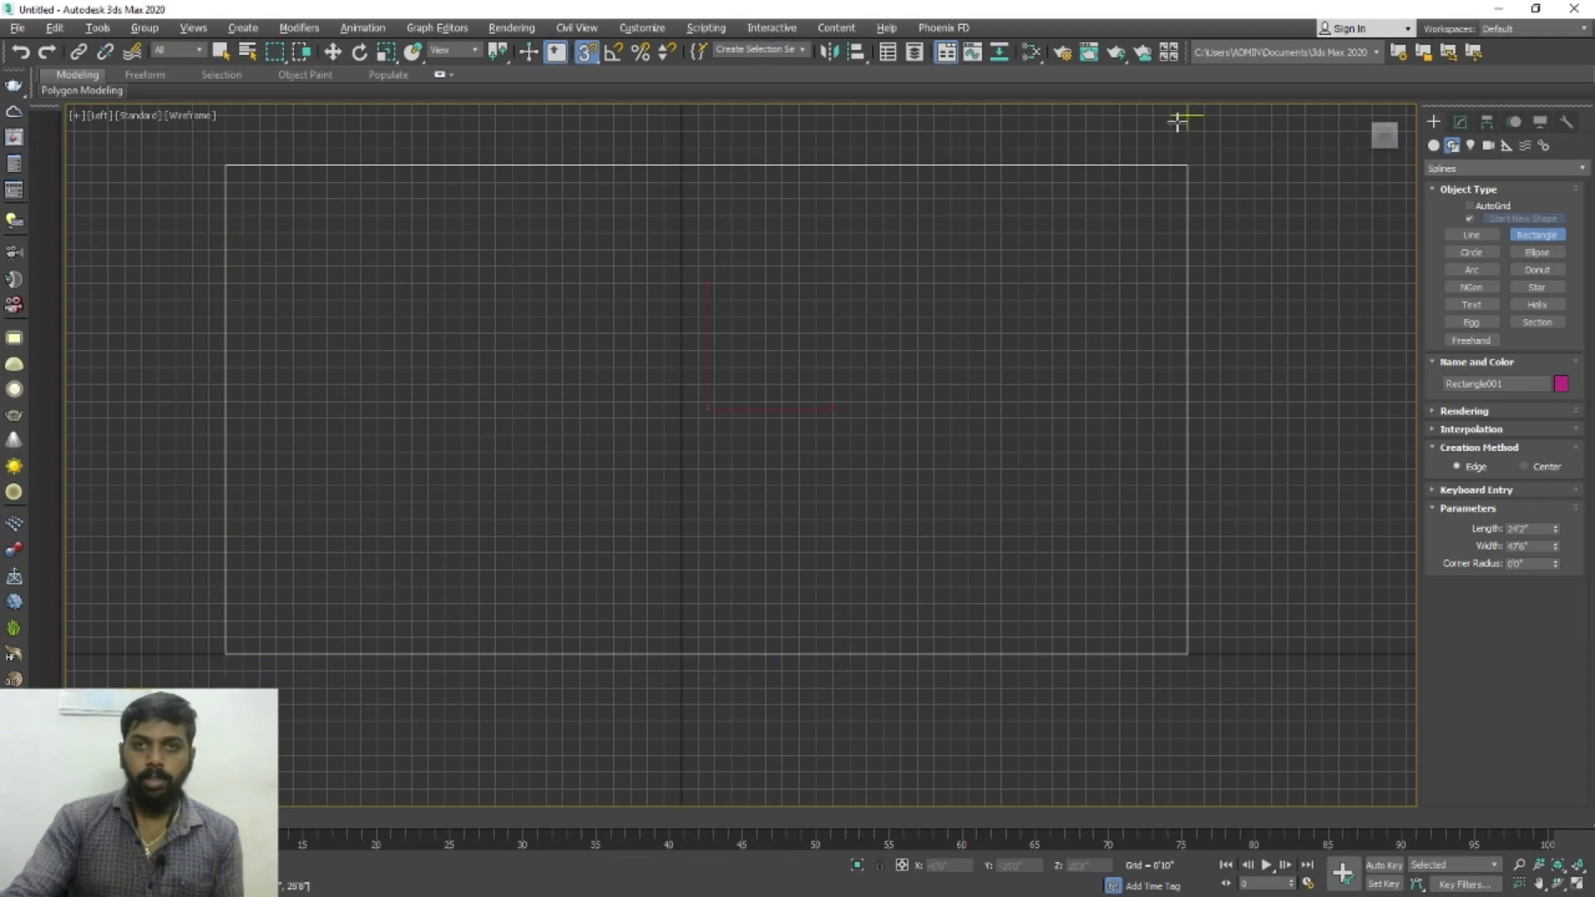
key("s")
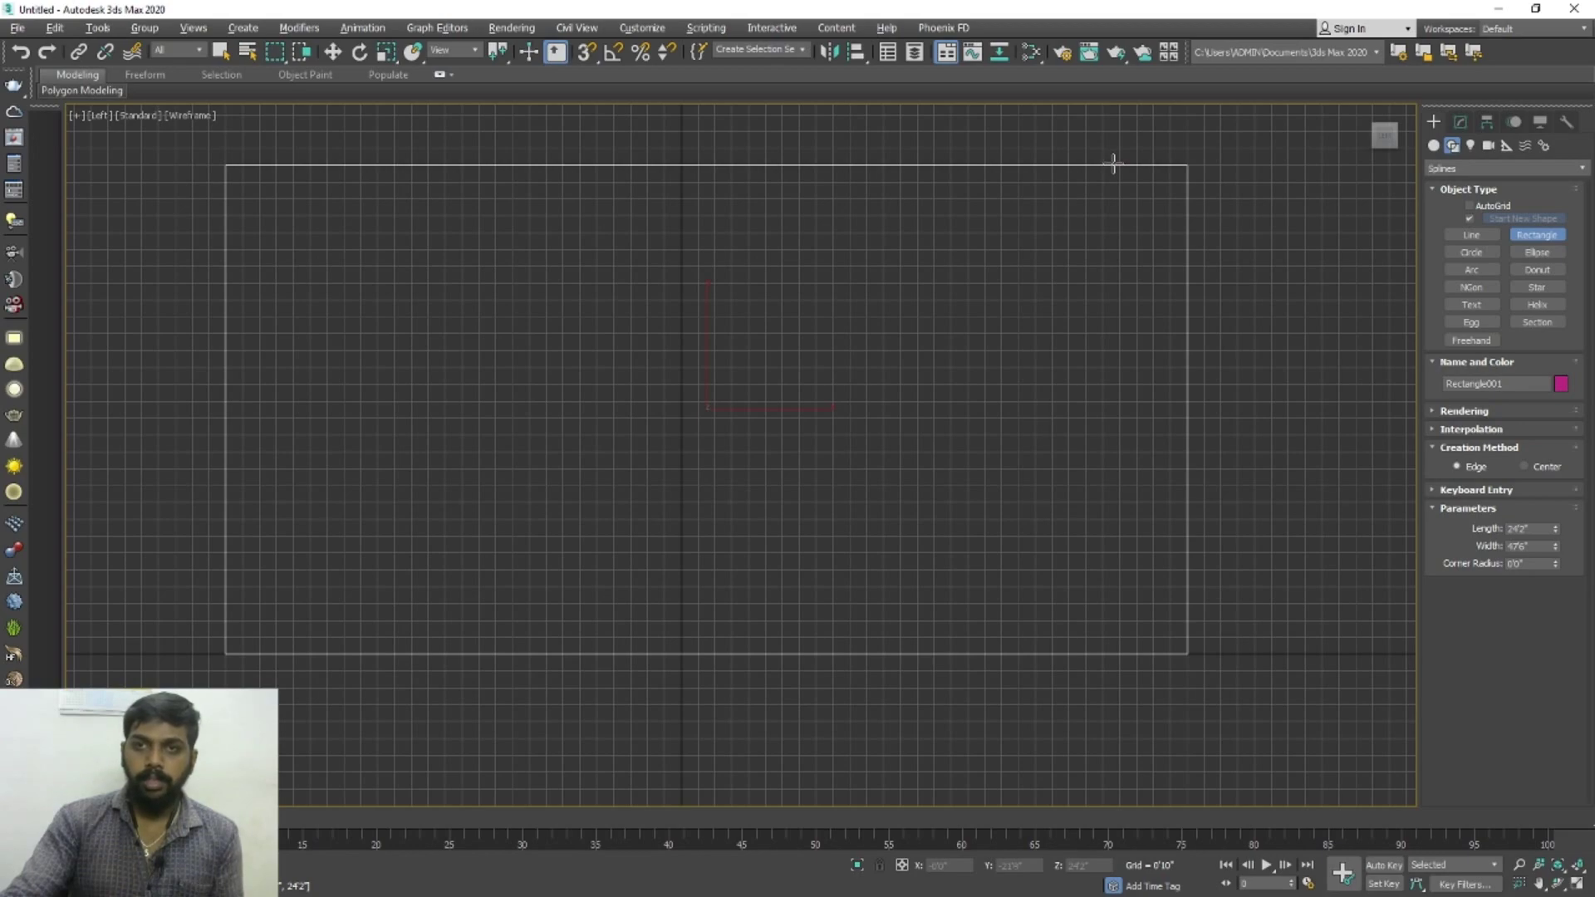
right_click(1114, 165)
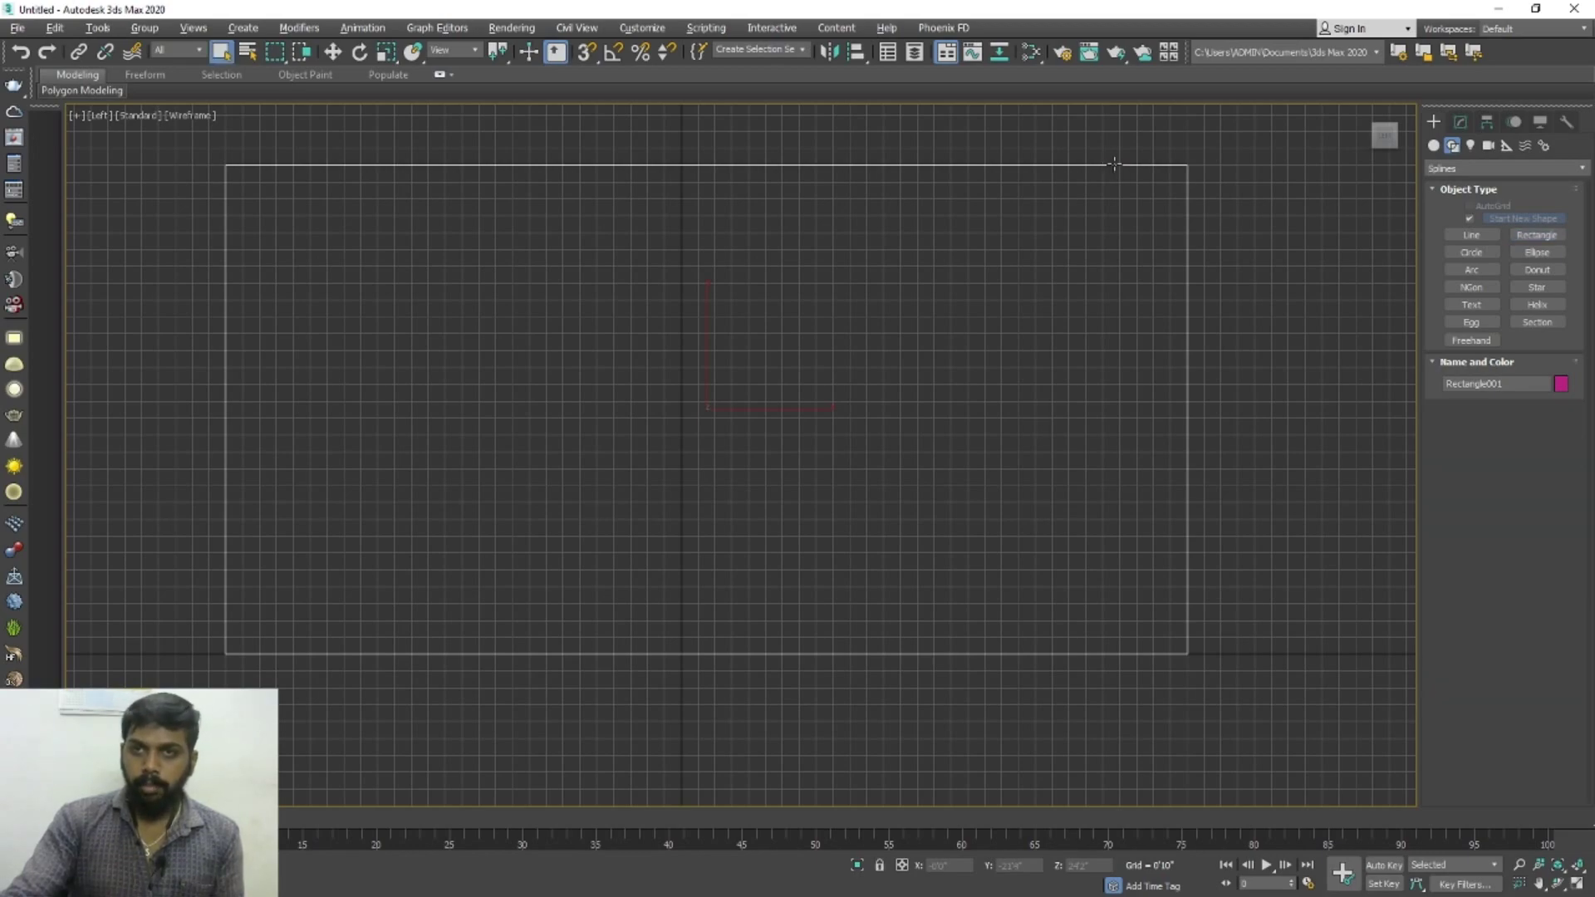
Convert the rectangle to an editable spline and delete its top and right segments to leave an L-shaped profile.
right_click(1114, 172)
mouse_move(1168, 364)
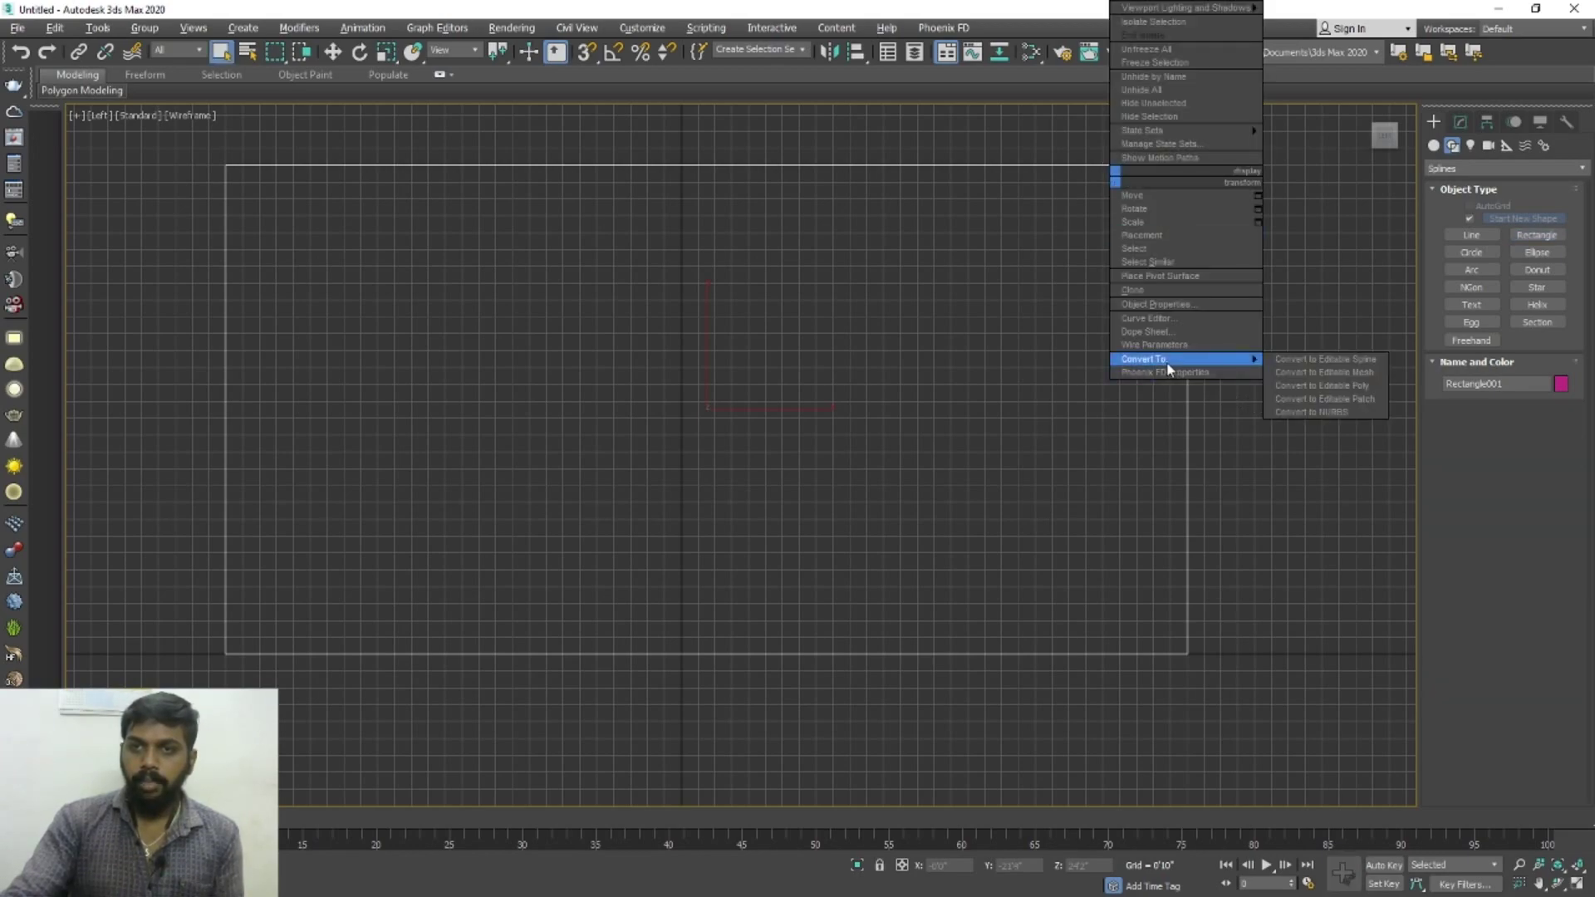
left_click(1301, 362)
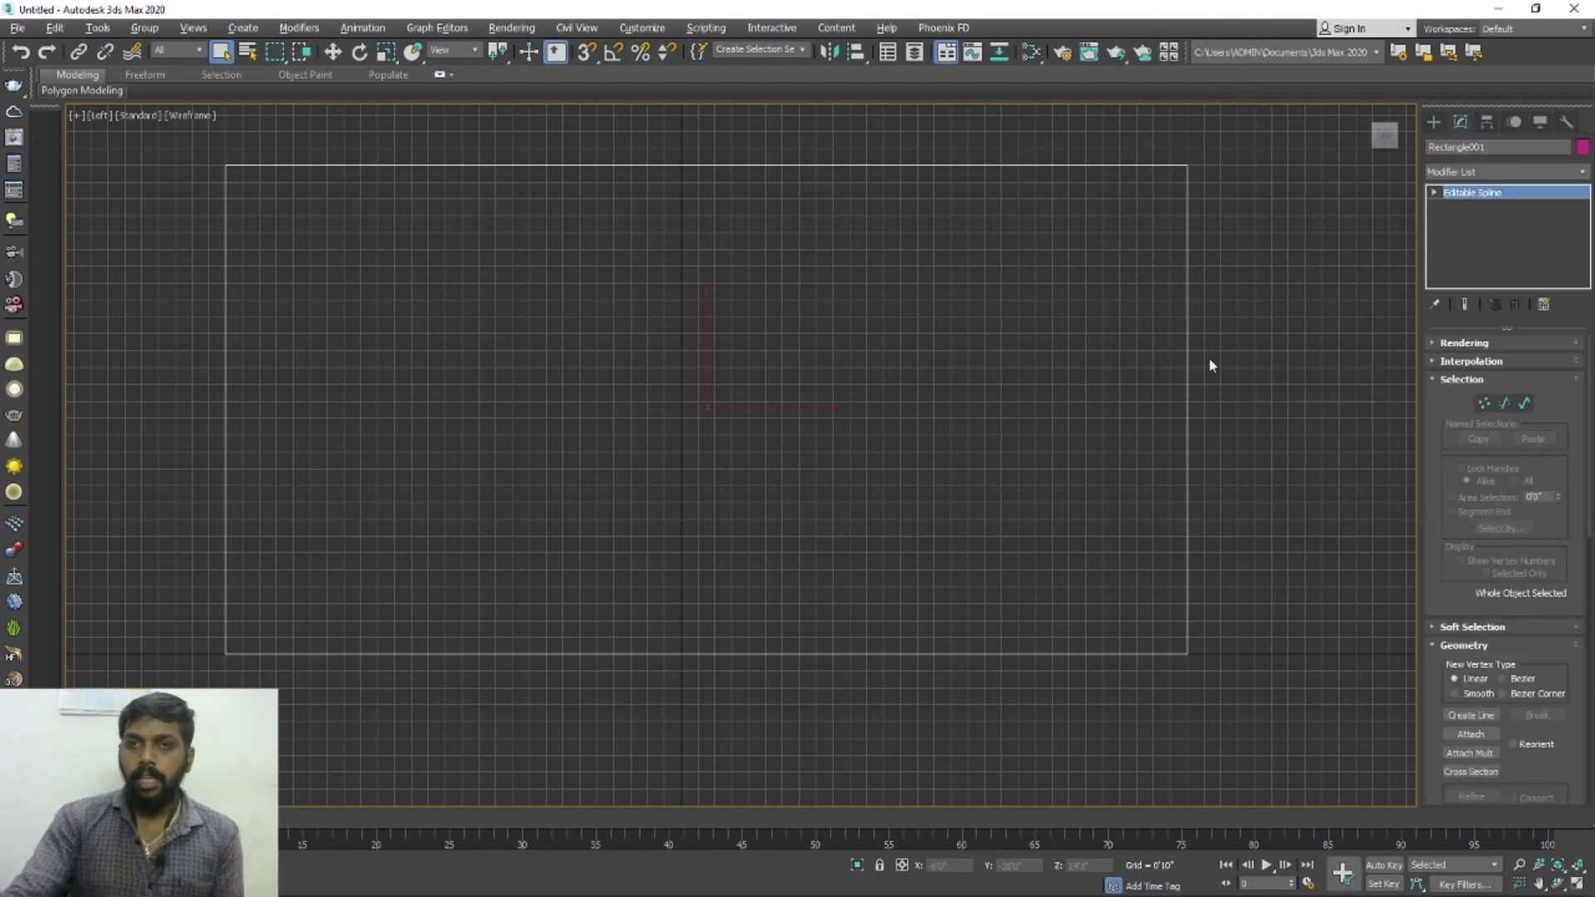
left_click(1504, 405)
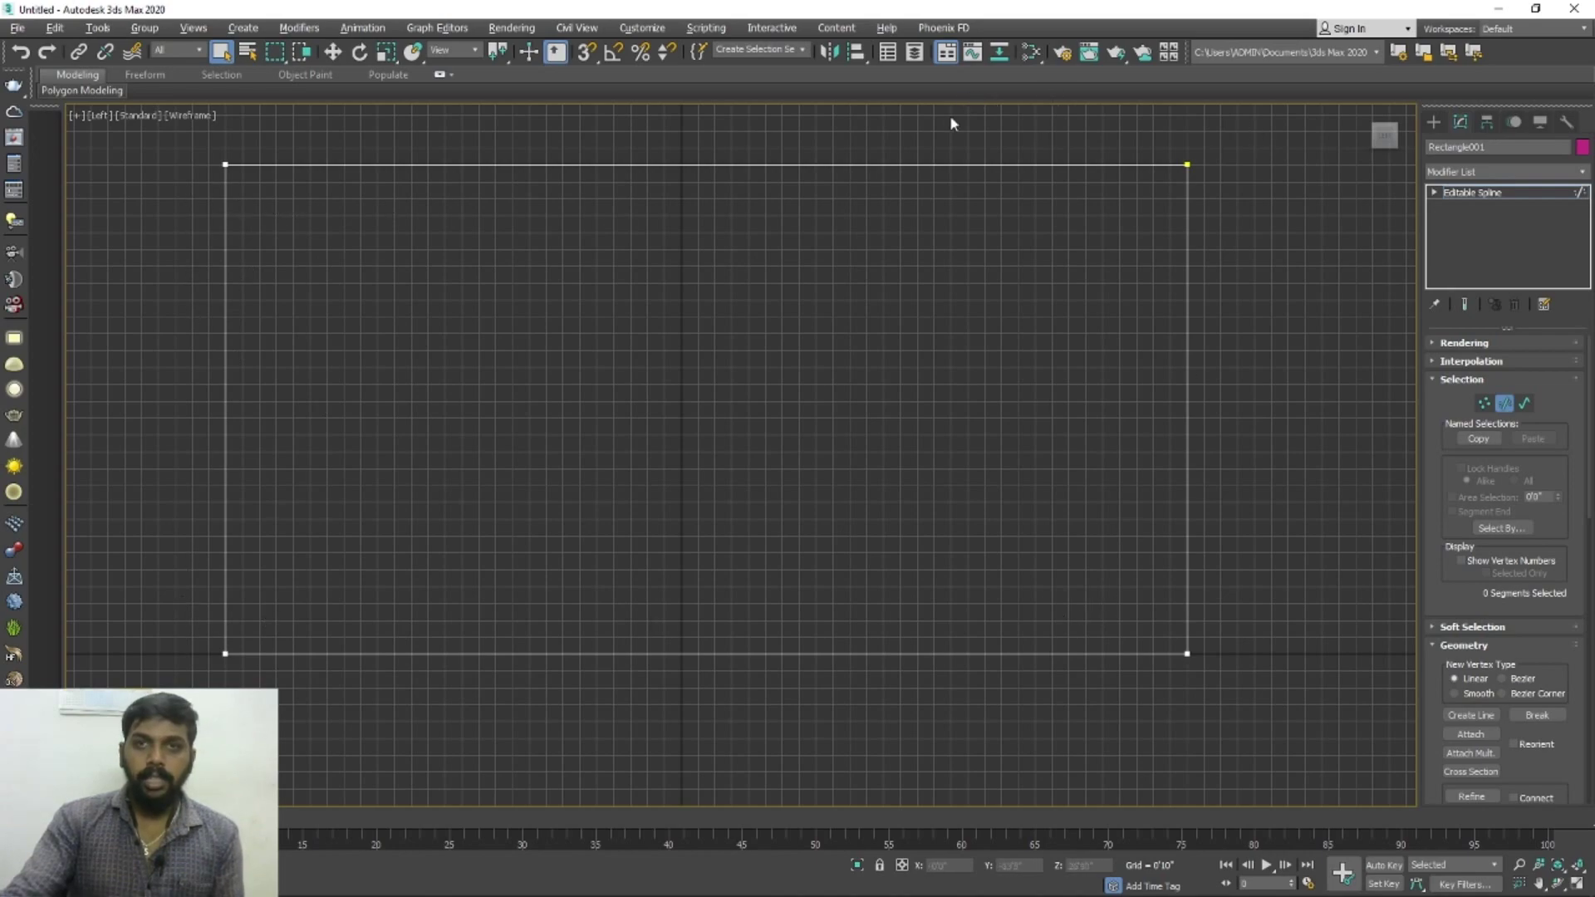
left_click_drag(947, 142, 1199, 361)
left_click_drag(1256, 411, 1265, 416)
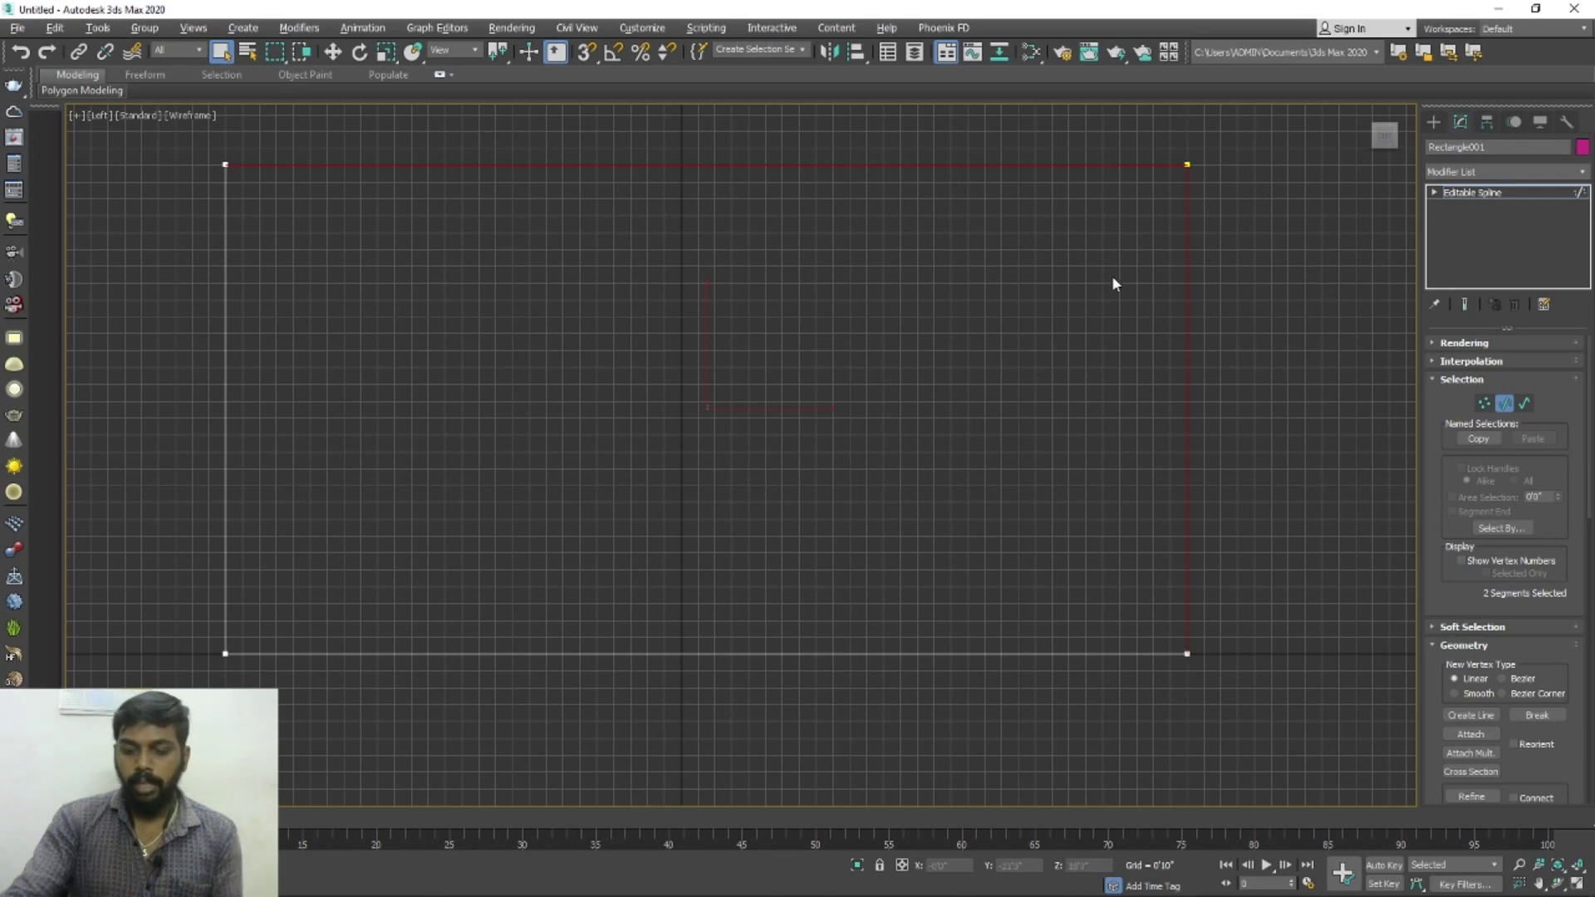
key("Delete")
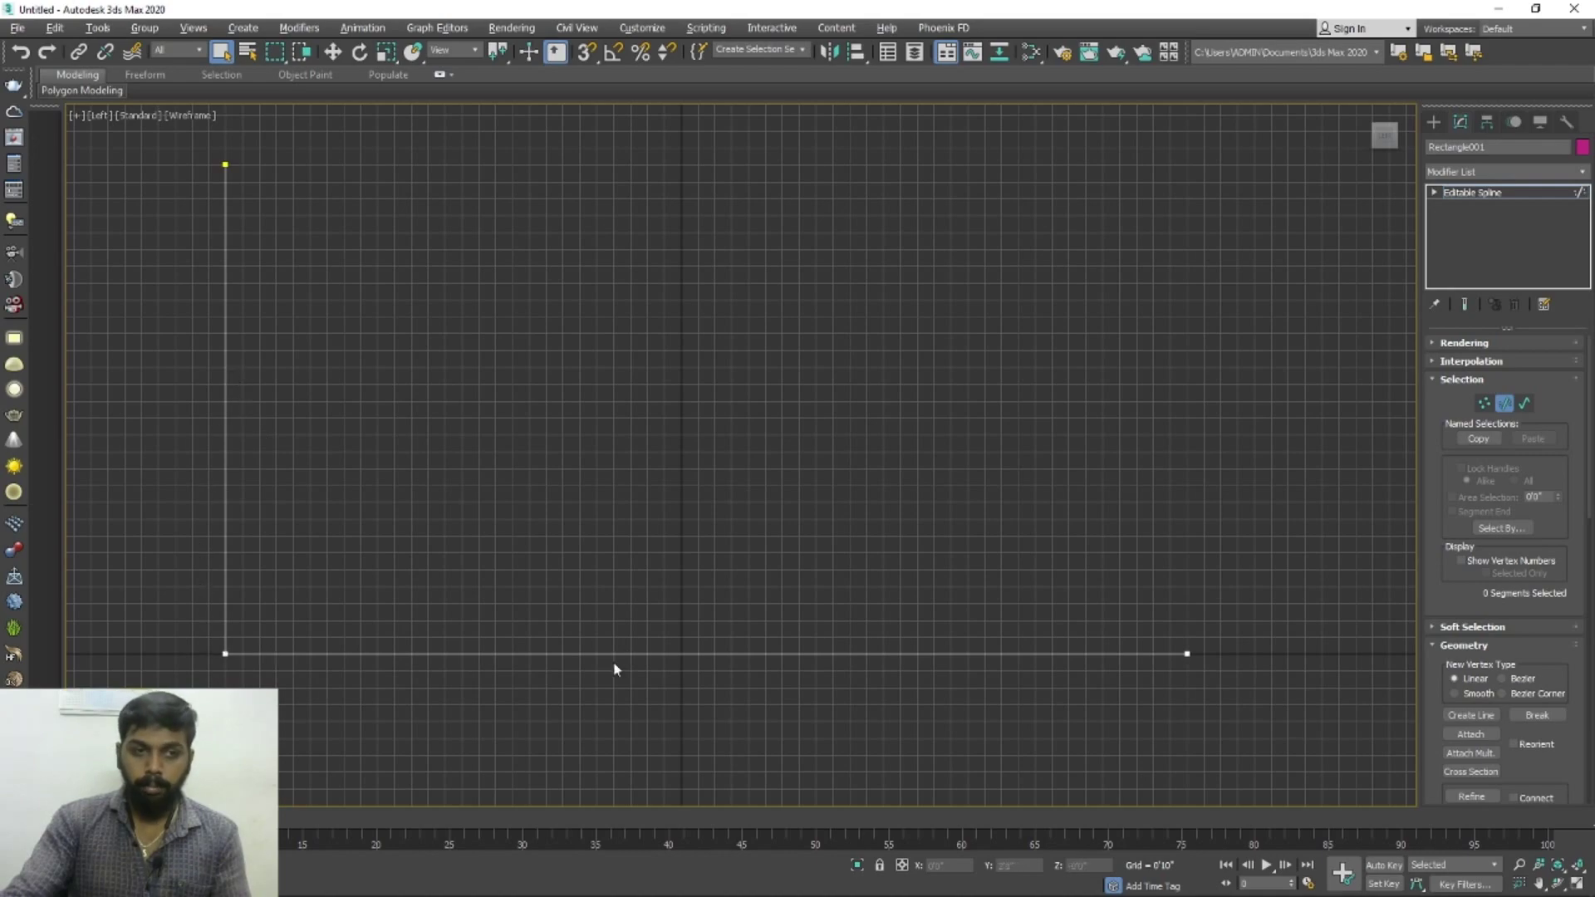
Fillet the corner vertex of the L-shaped spline into a smooth curve between wall and floor.
left_click(1485, 403)
left_click_drag(199, 556, 270, 680)
scroll(1504, 575, "down", 5)
scroll(1504, 575, "down", 5)
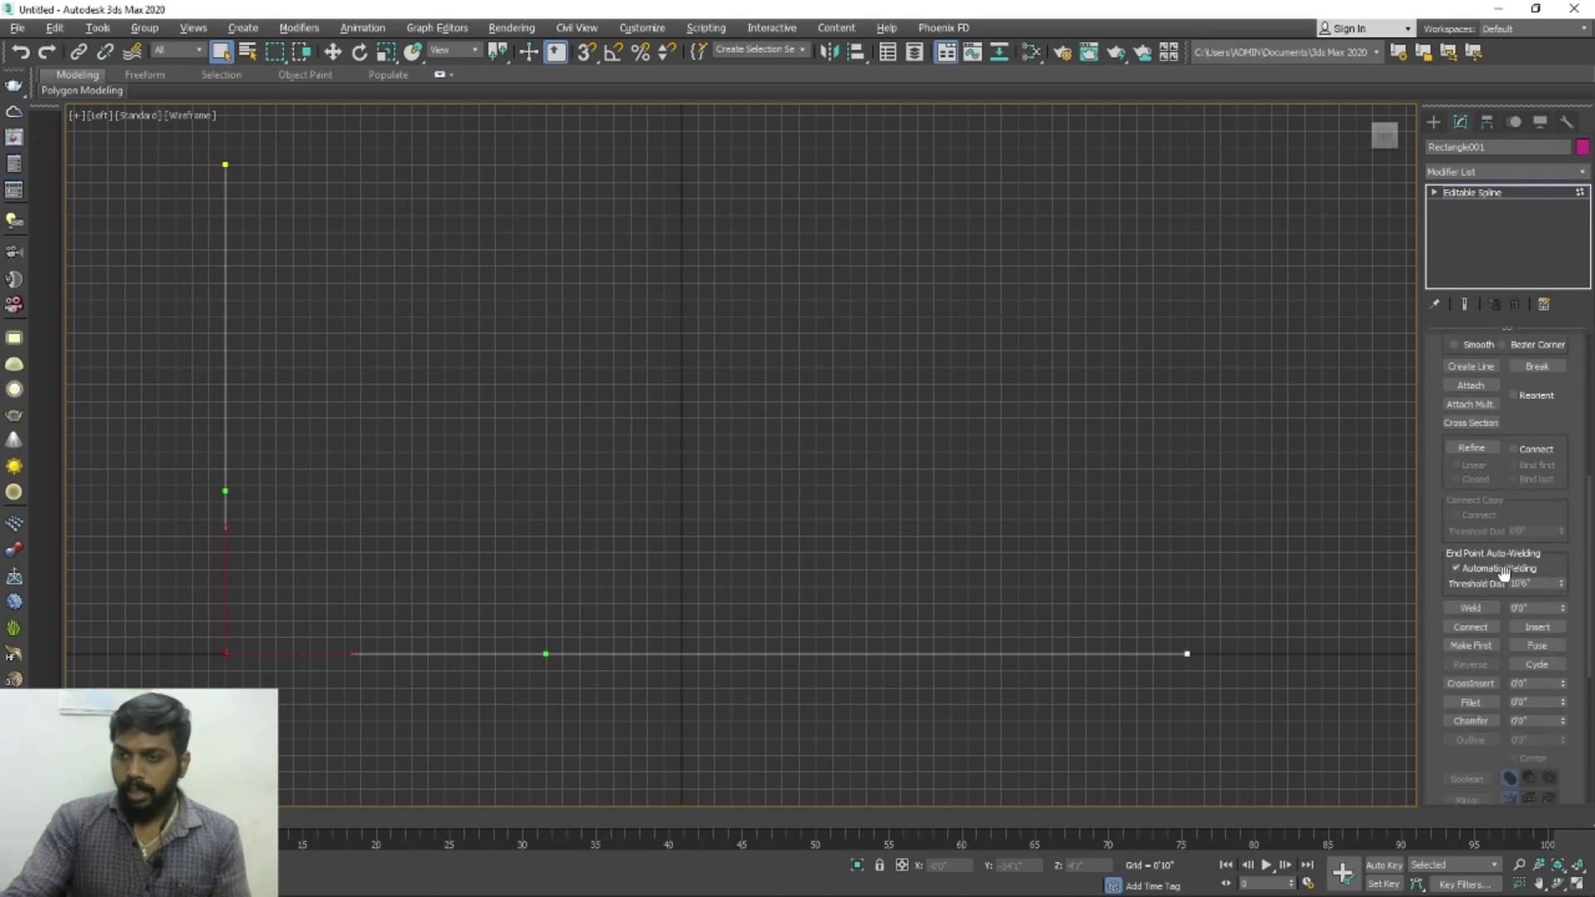
left_click_drag(1563, 578, 1566, 533)
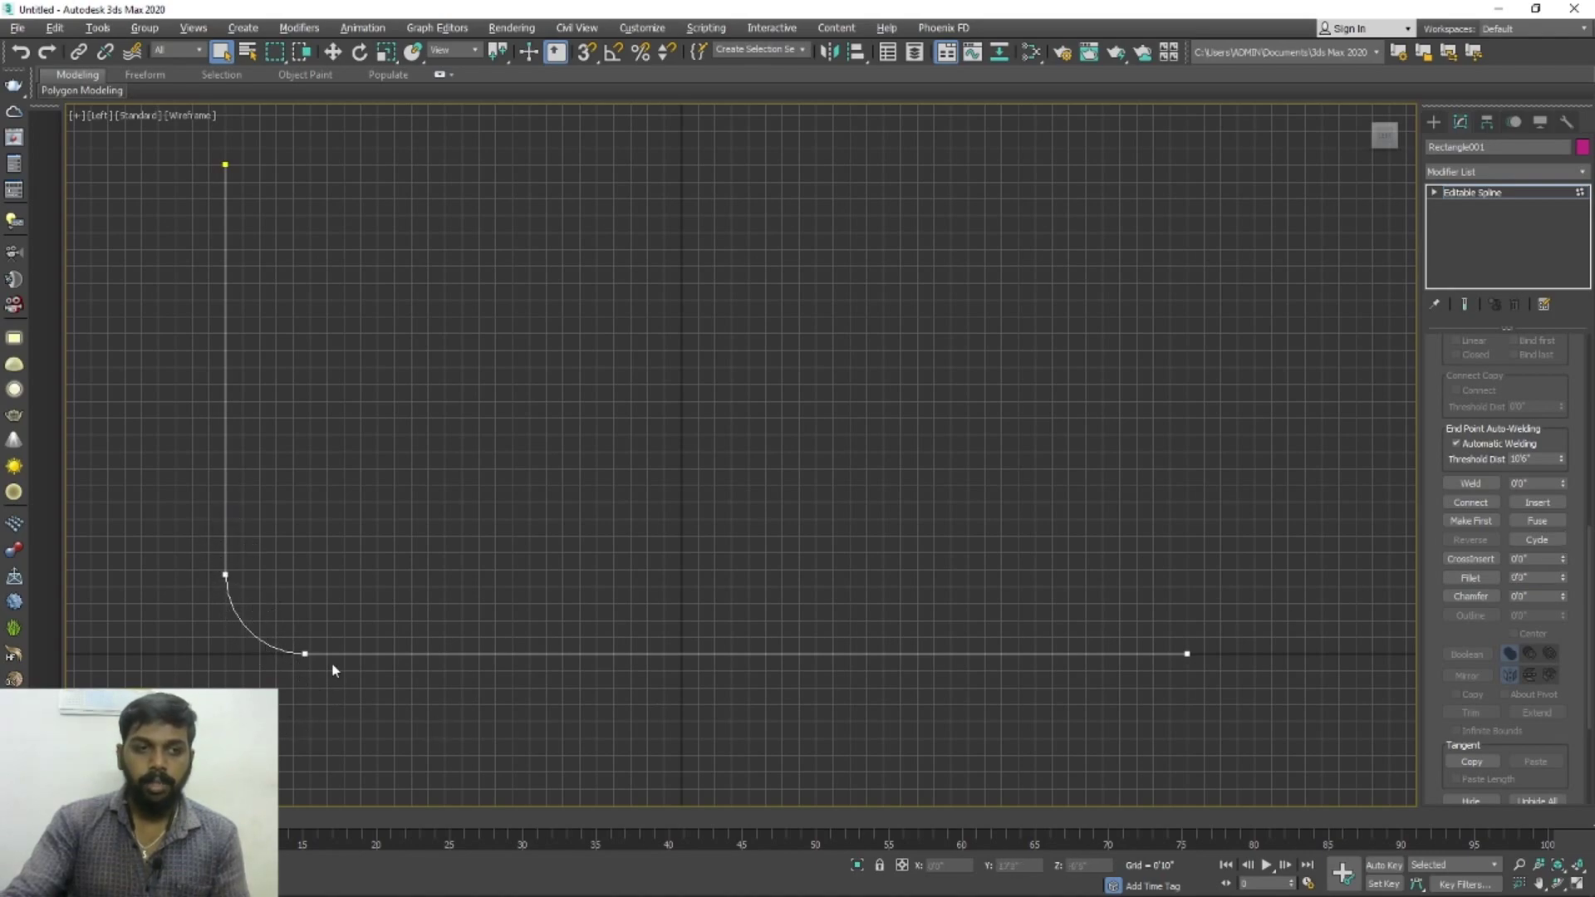
Apply an Extrude modifier to the L-shaped spline with an amount of about 58'11" to form the backdrop surface.
key("p")
key("z")
middle_click_drag(819, 537, 783, 528, "alt")
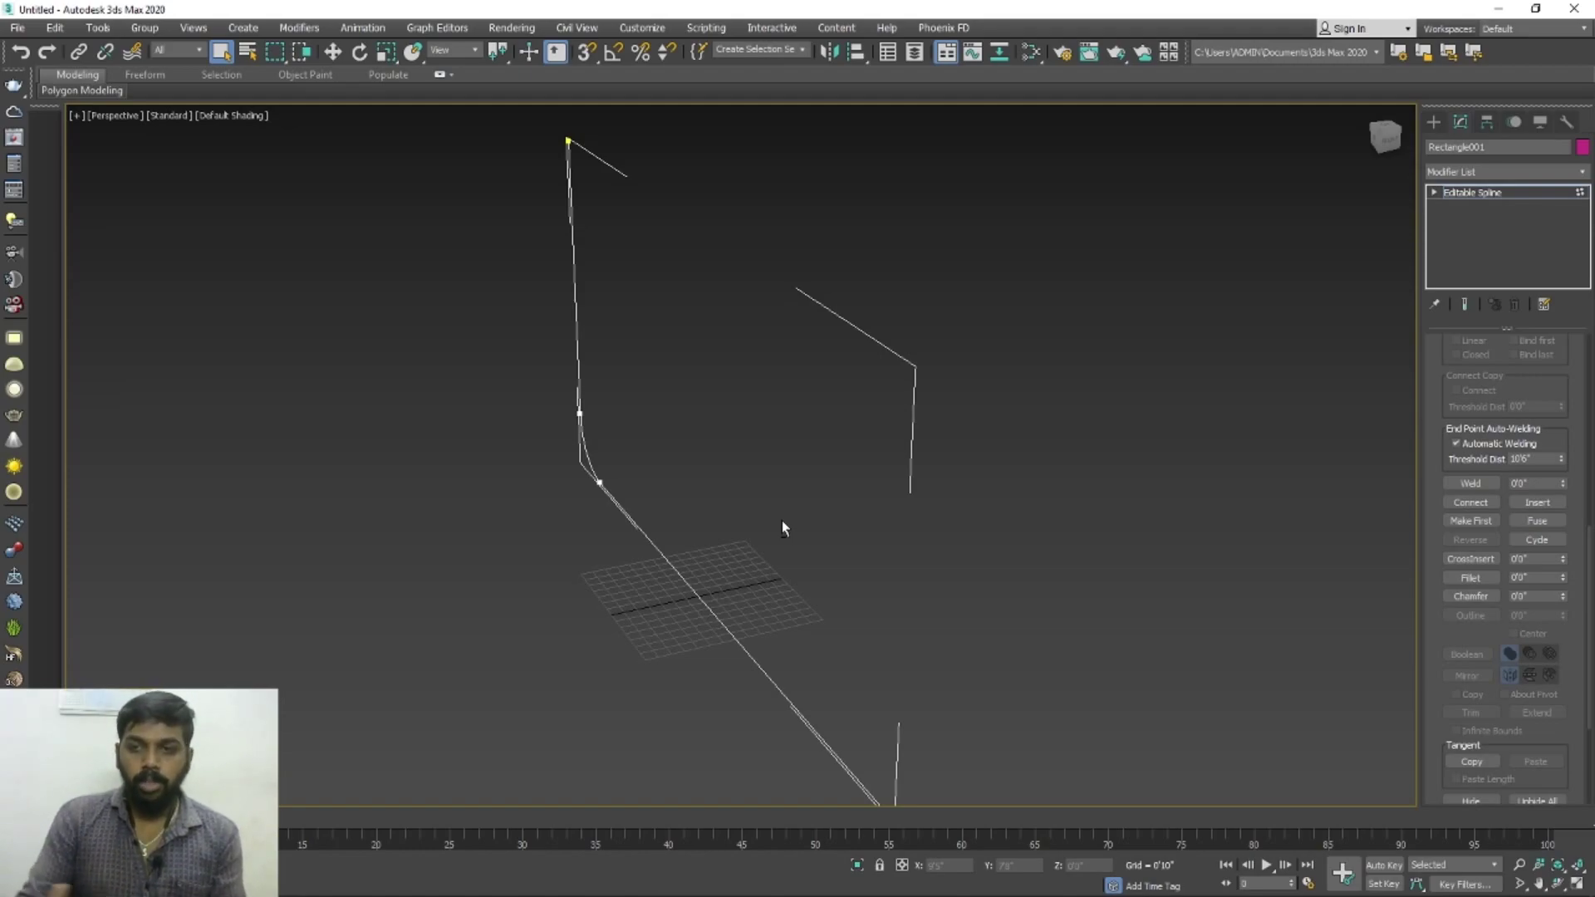
key("1")
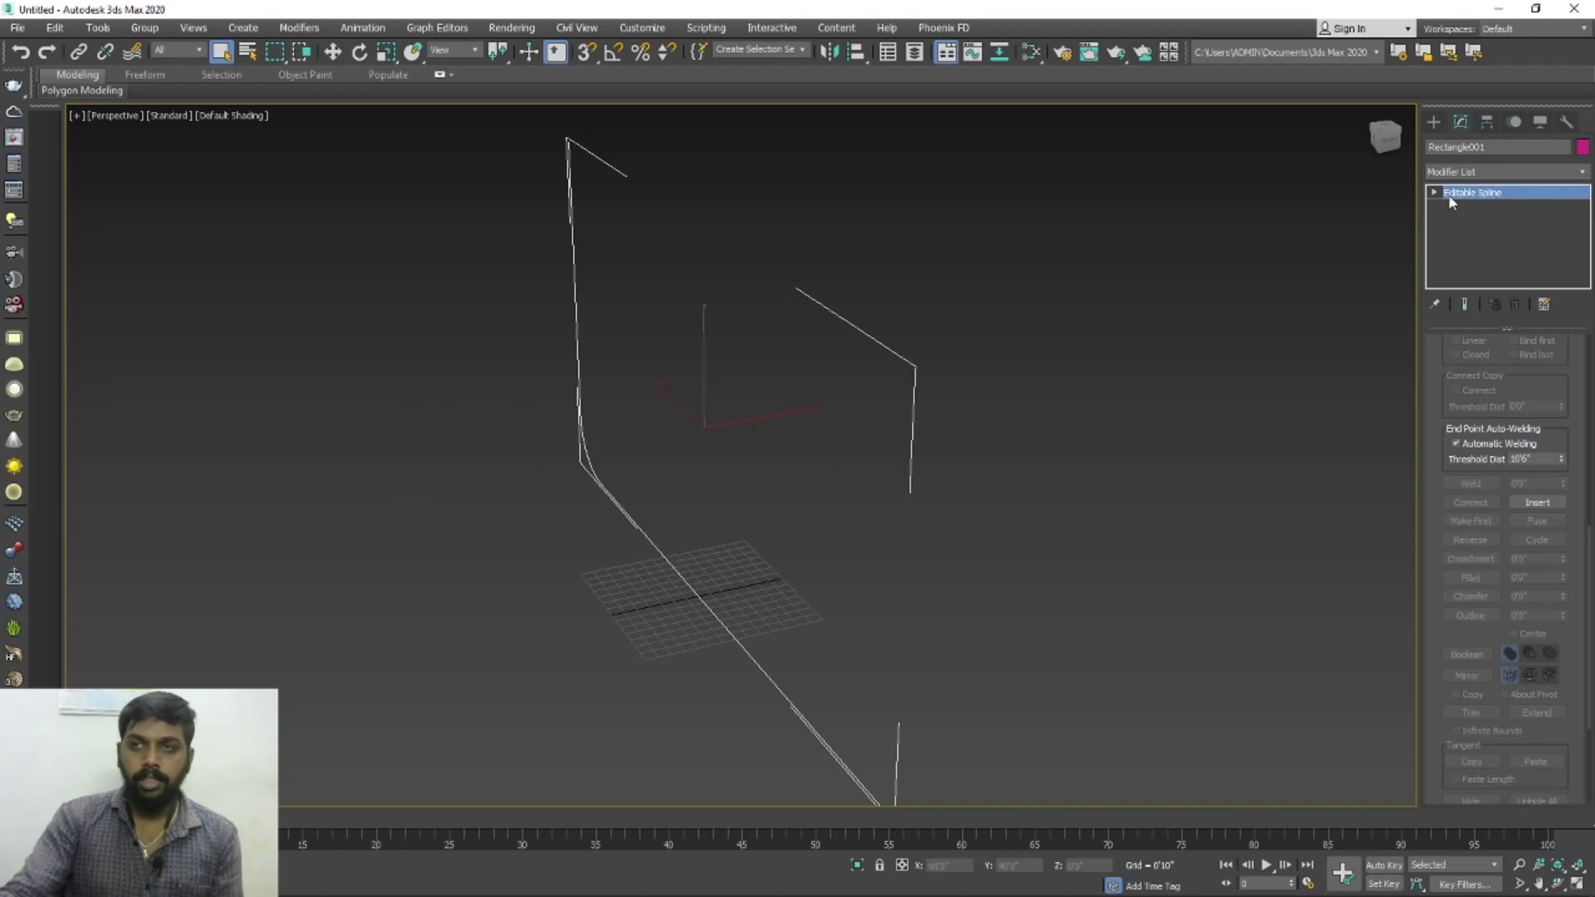
left_click(1476, 172)
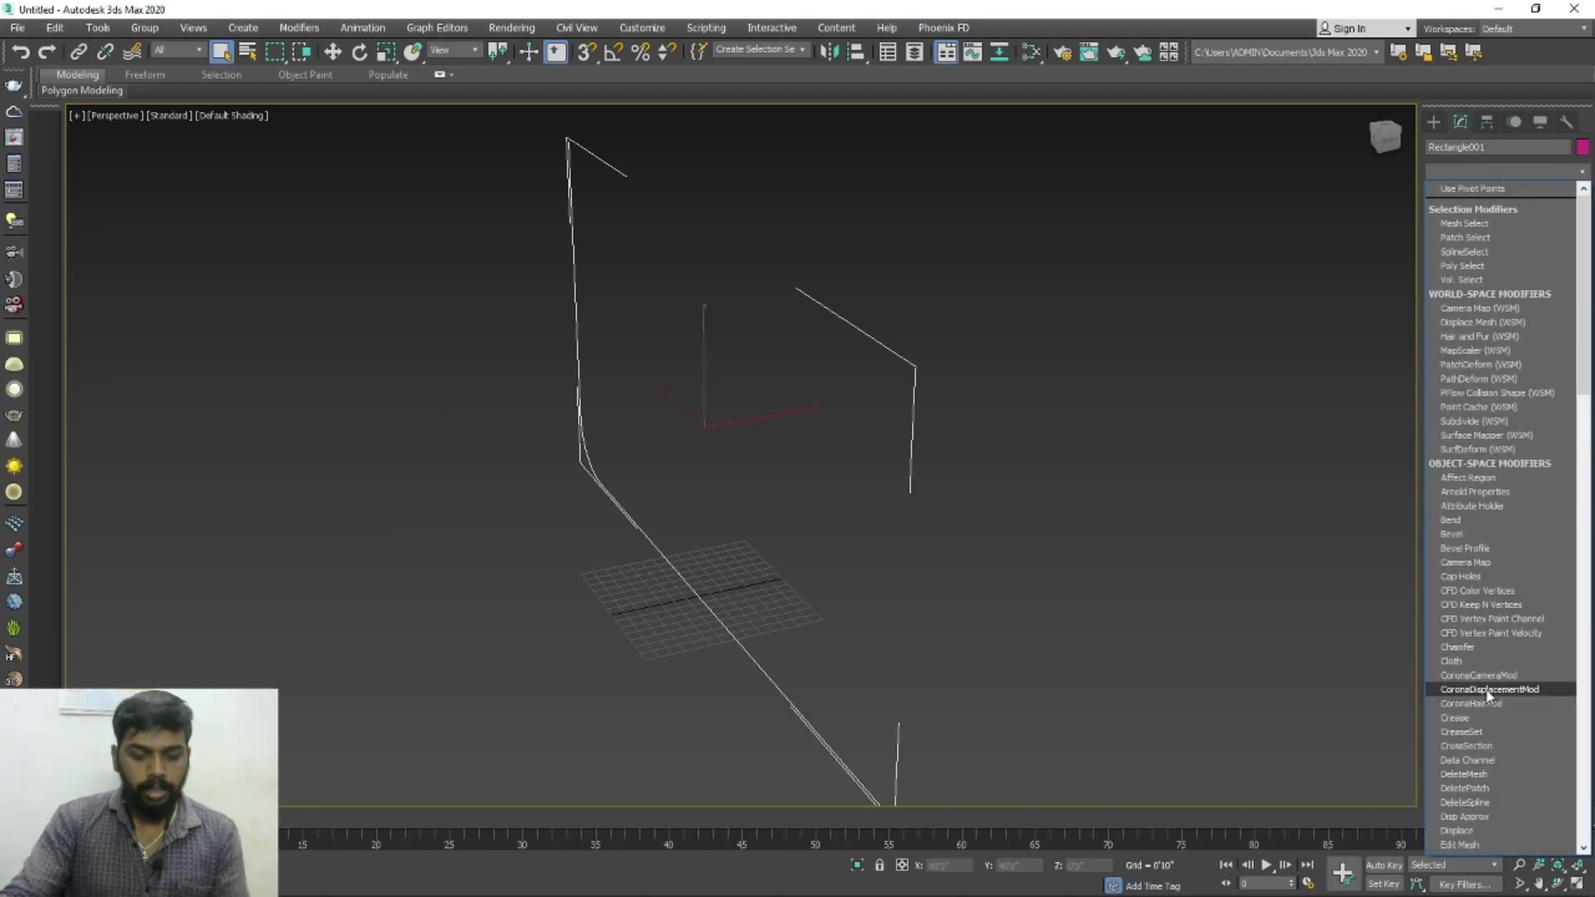
type("ex")
left_click(1457, 190)
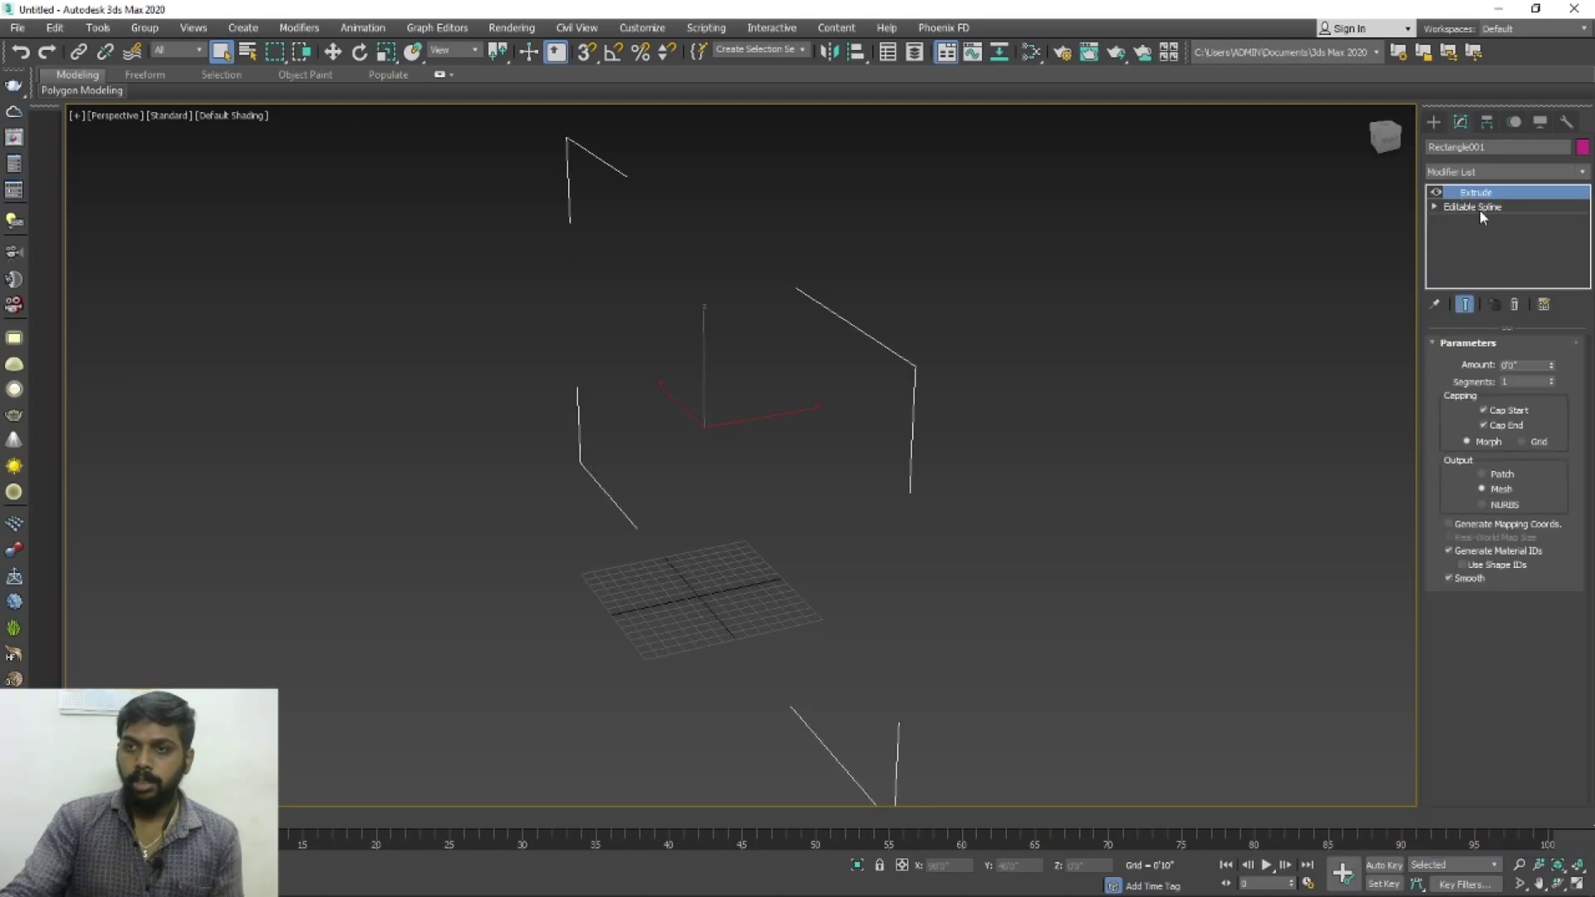
left_click_drag(1553, 367, 1553, 331)
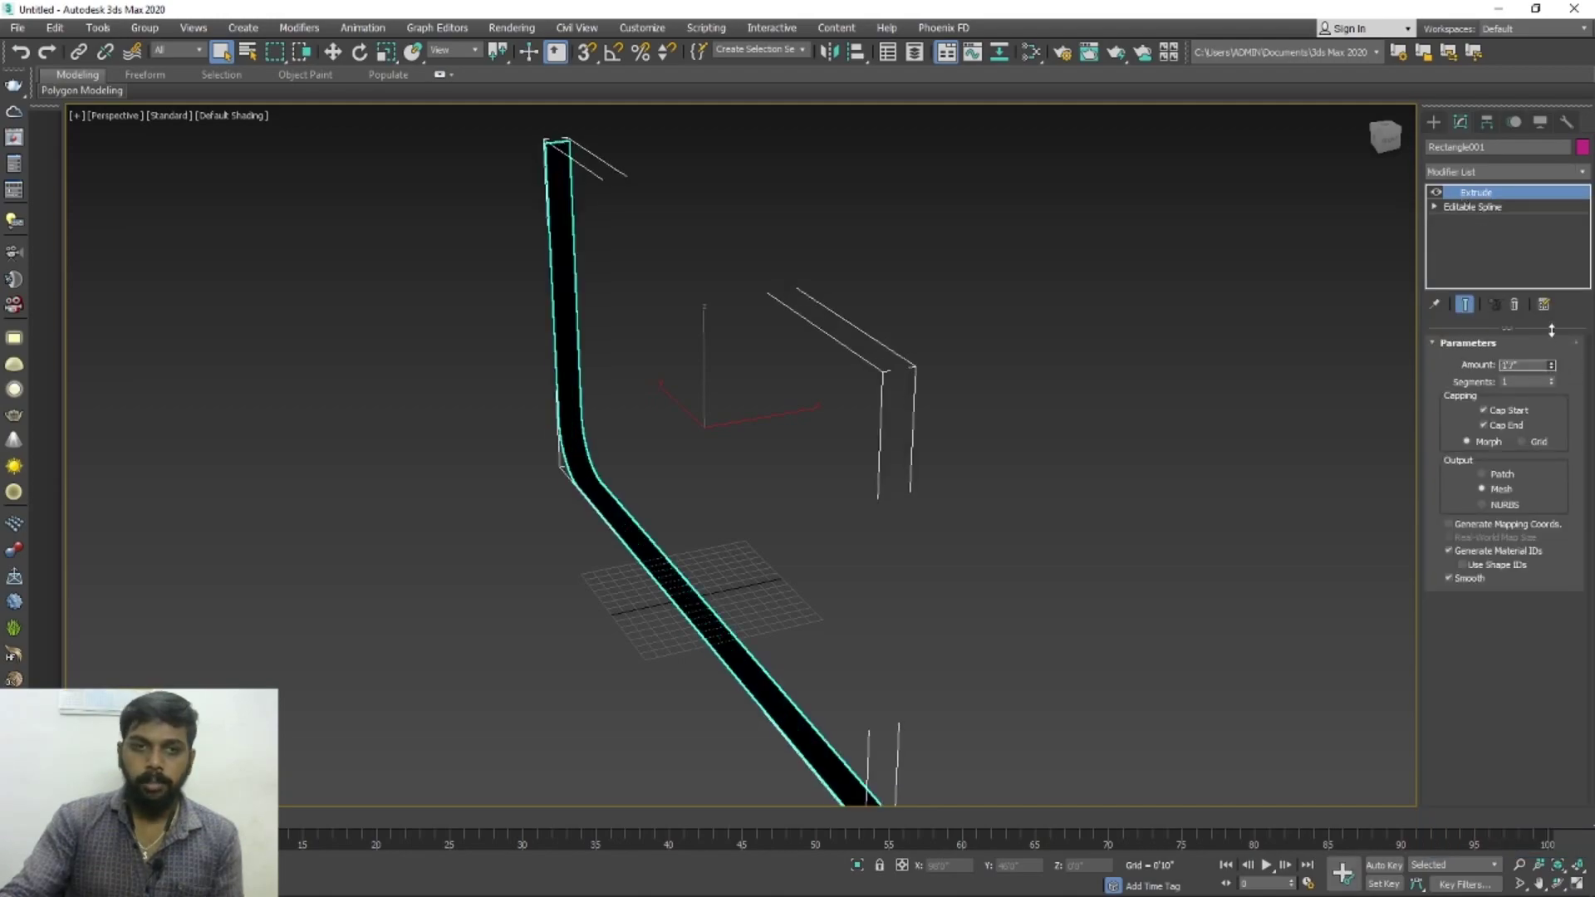
left_click_drag(1552, 331, 1550, 845)
middle_click_drag(872, 673, 977, 743, "alt")
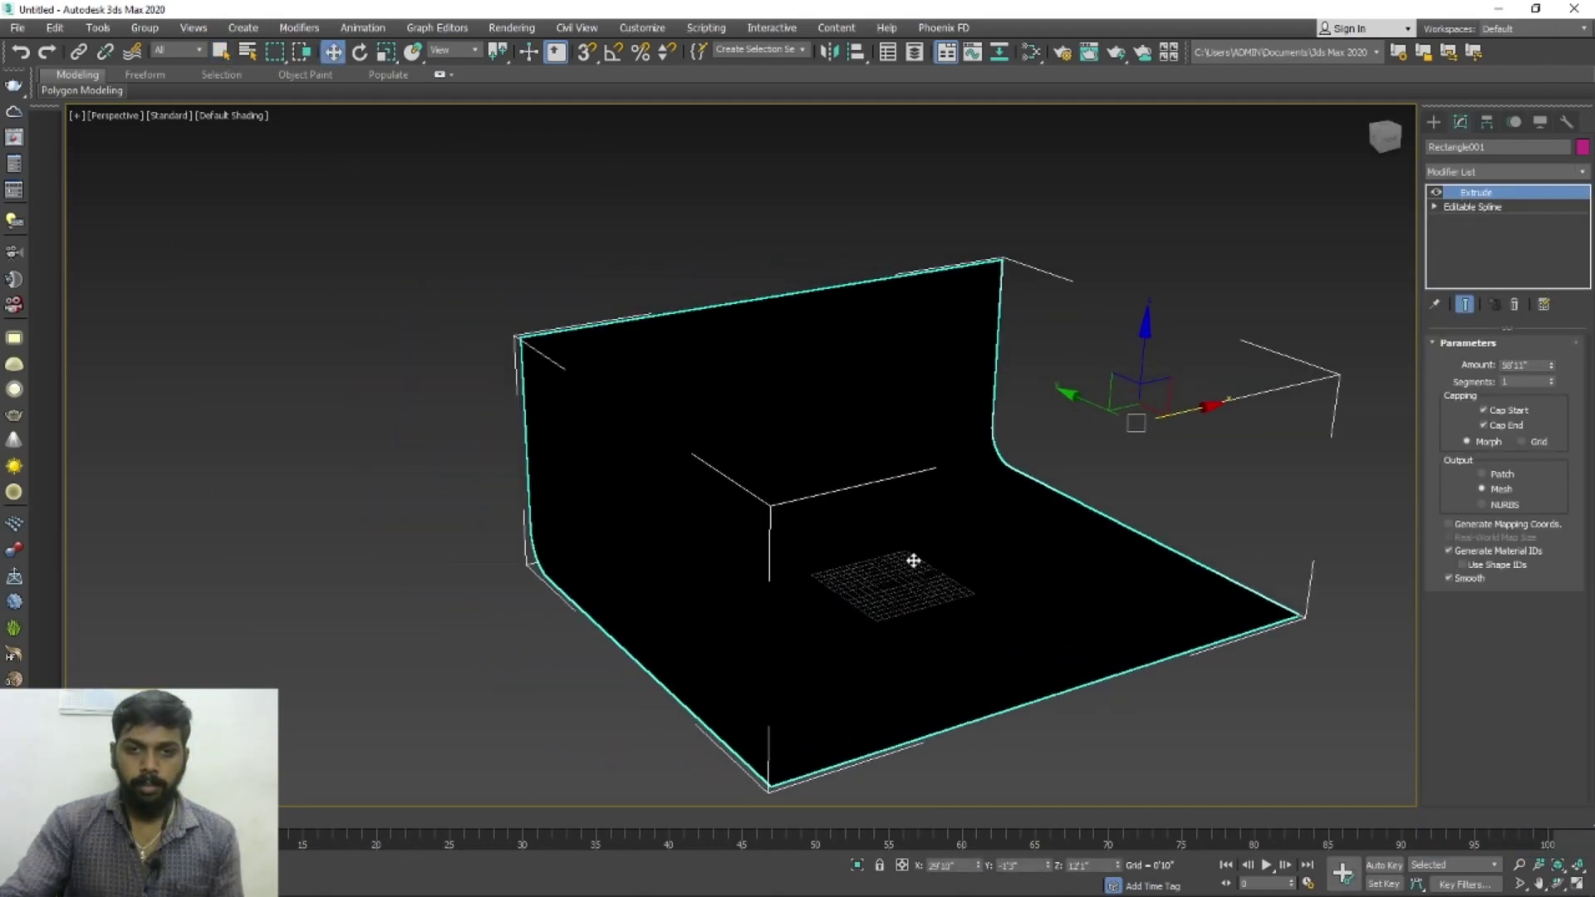
middle_click_drag(913, 561, 969, 580)
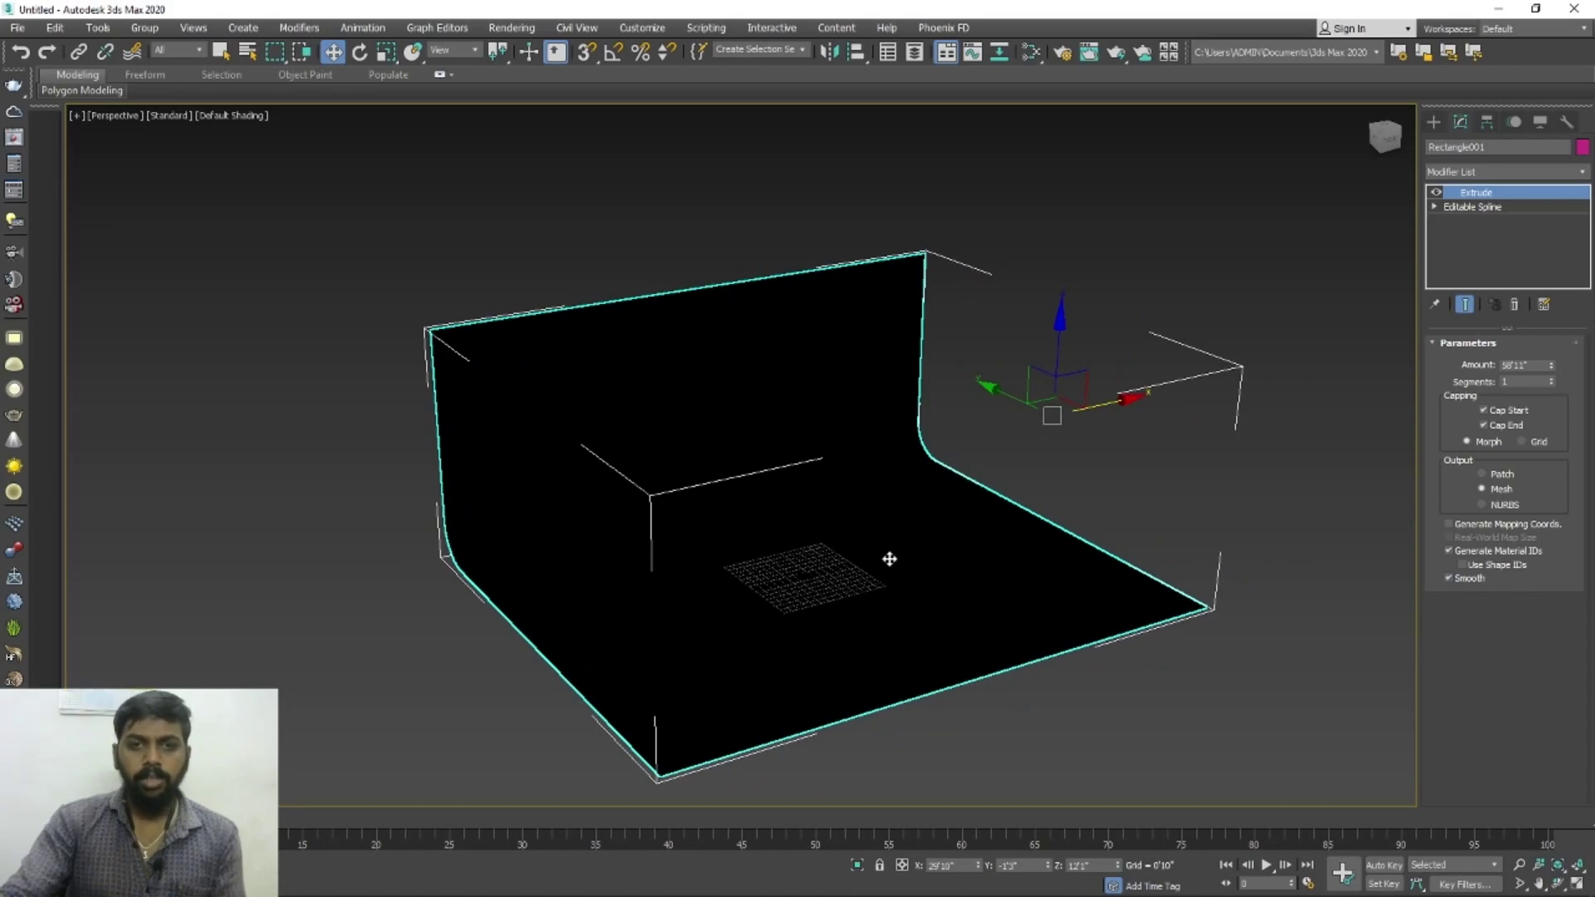
Create a VRayMtl in the Slate Material Editor and assign it to the backdrop.
key("m")
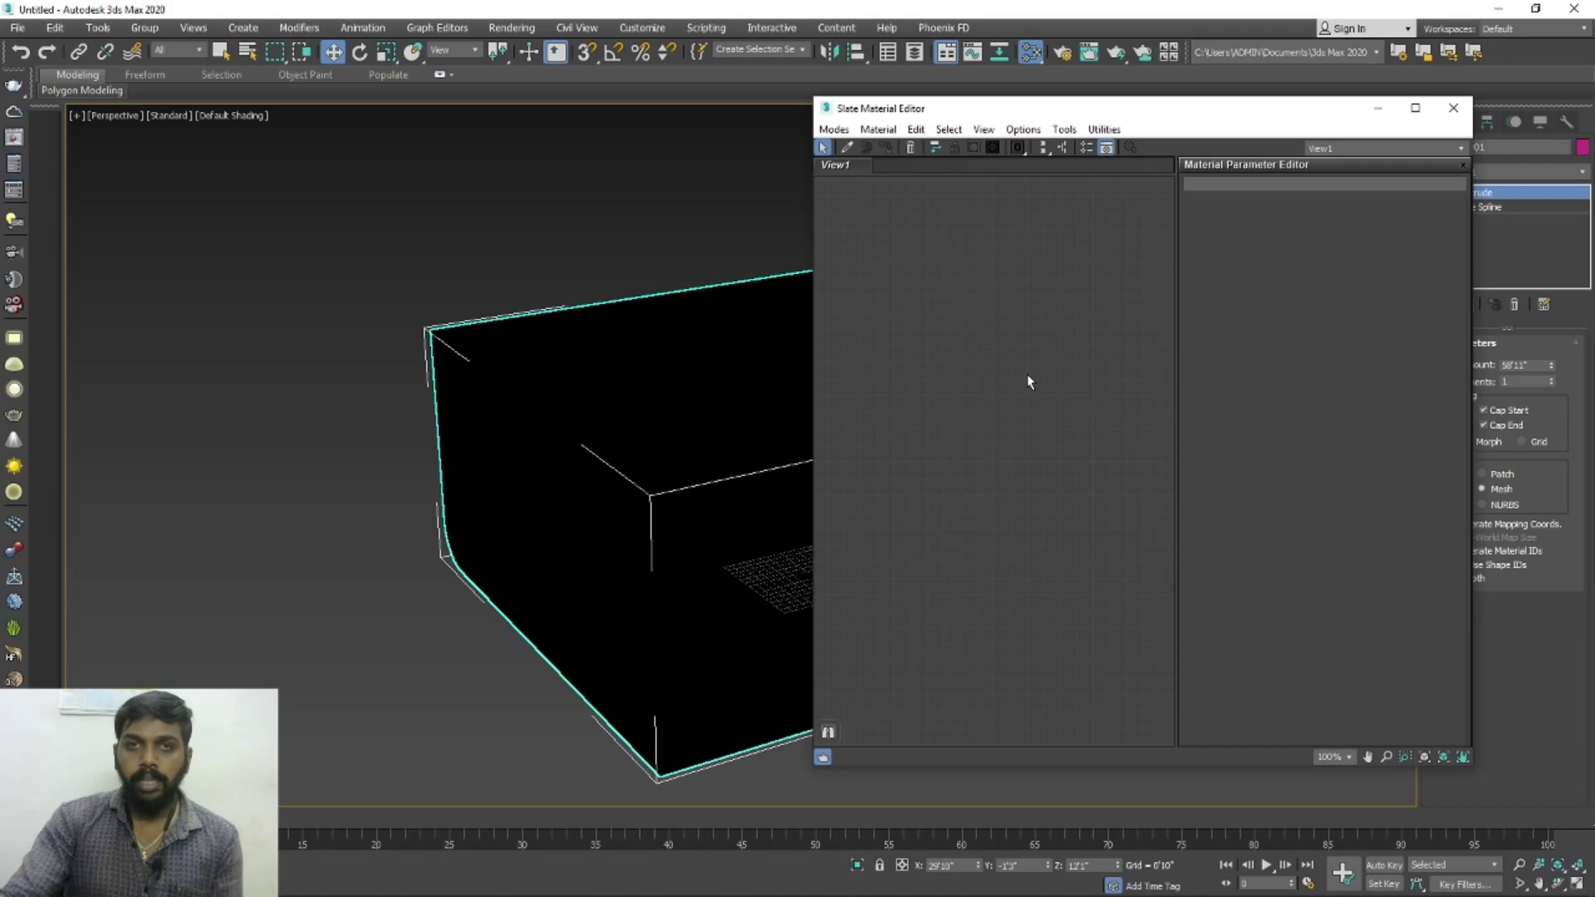
right_click(1000, 289)
mouse_move(1053, 299)
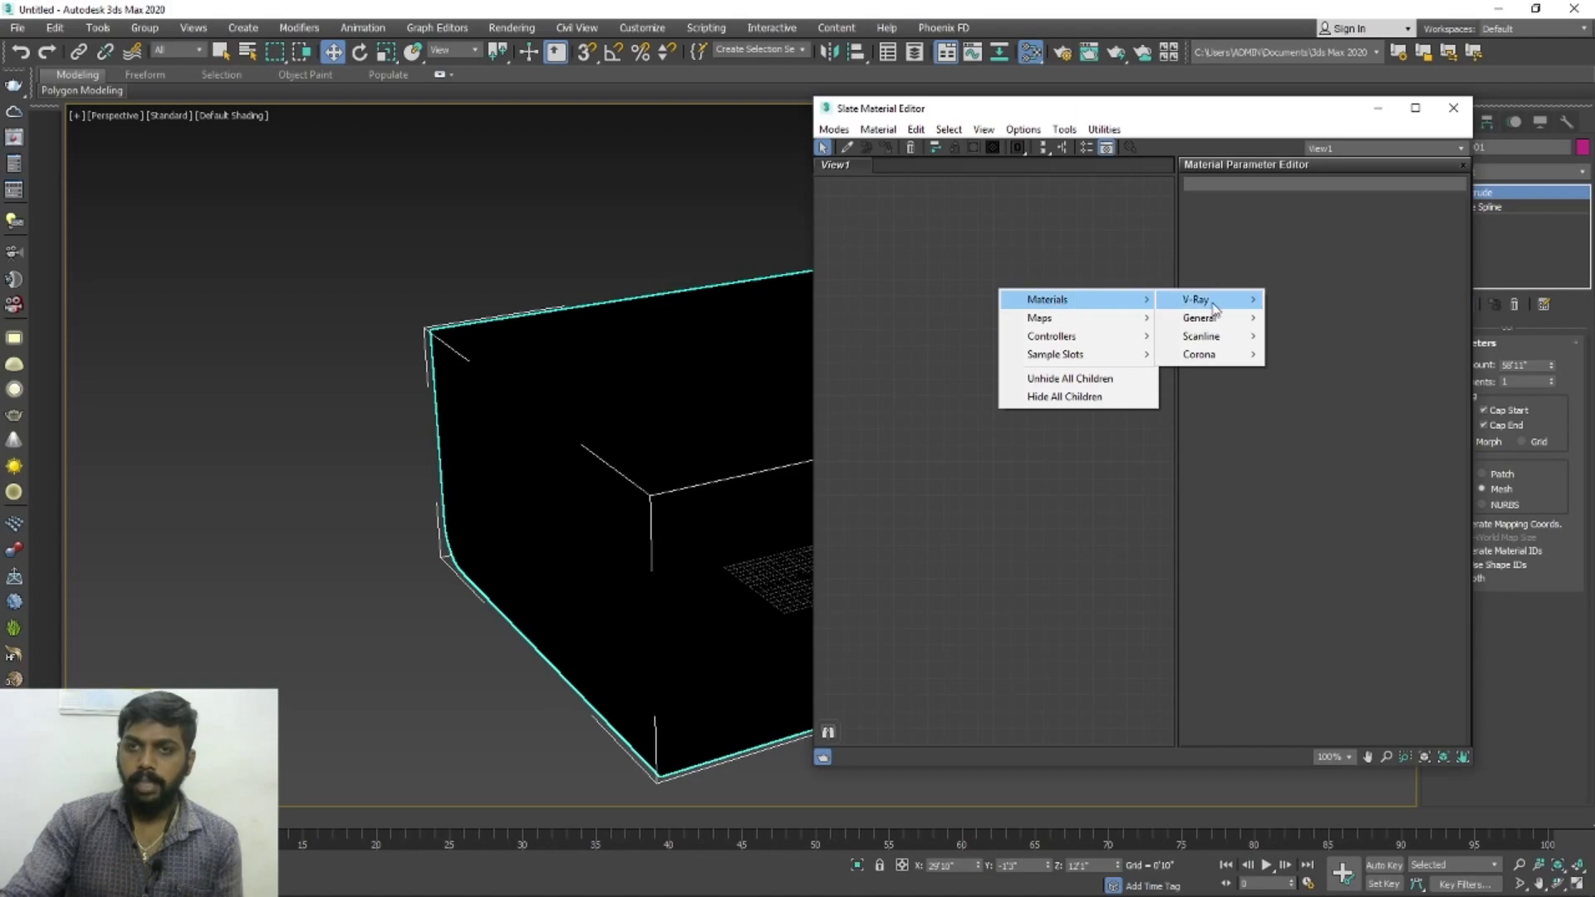
mouse_move(1203, 306)
left_click(1298, 498)
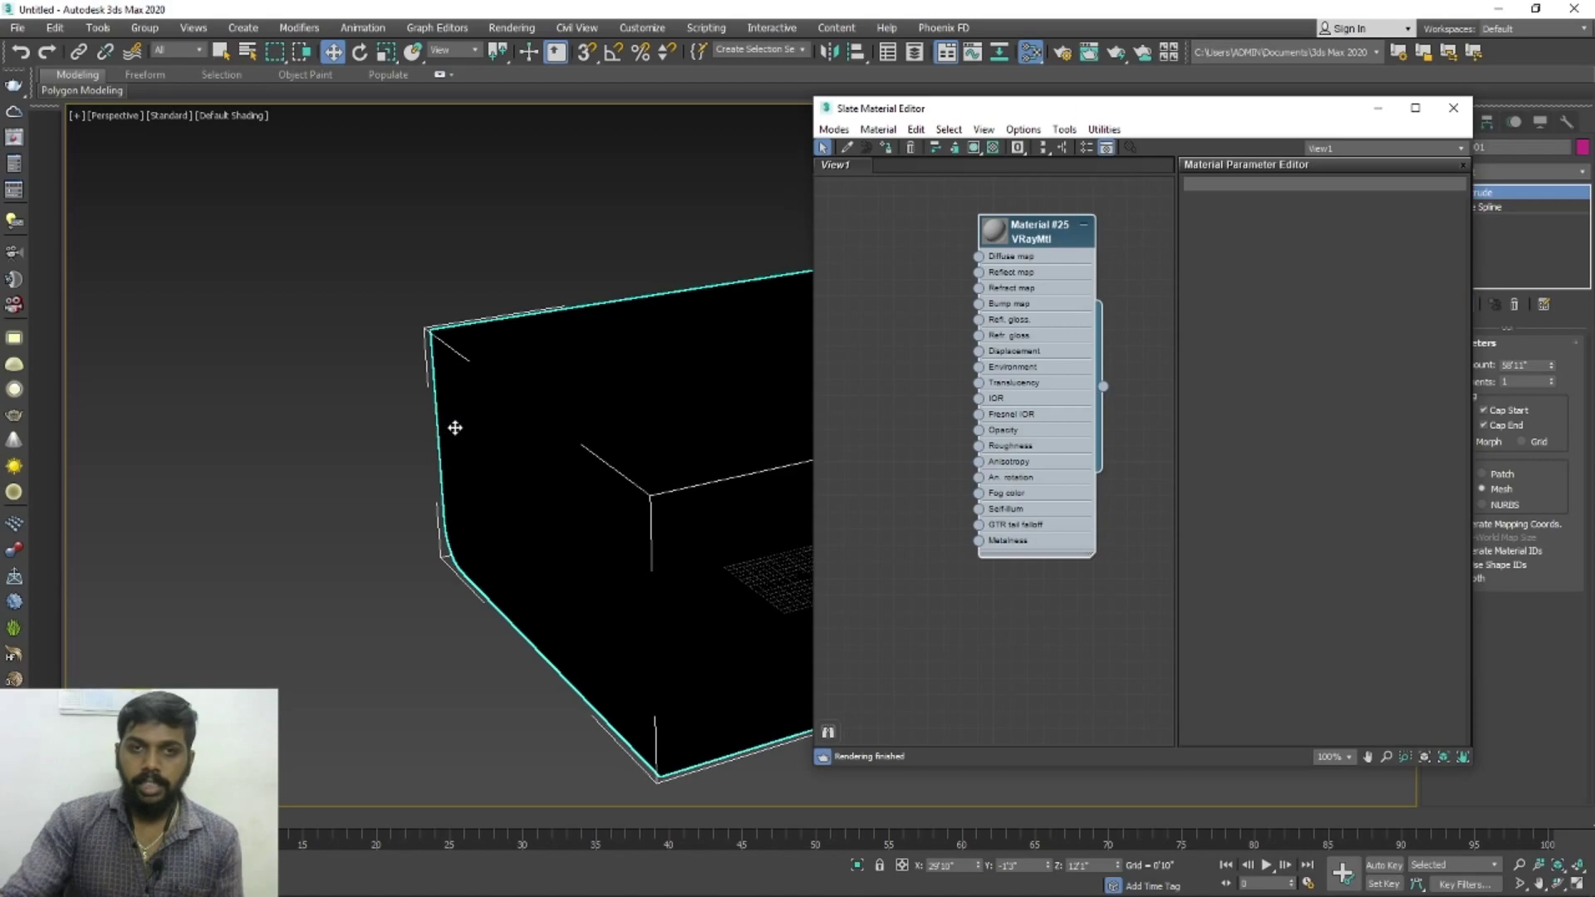
left_click_drag(1140, 408, 593, 535)
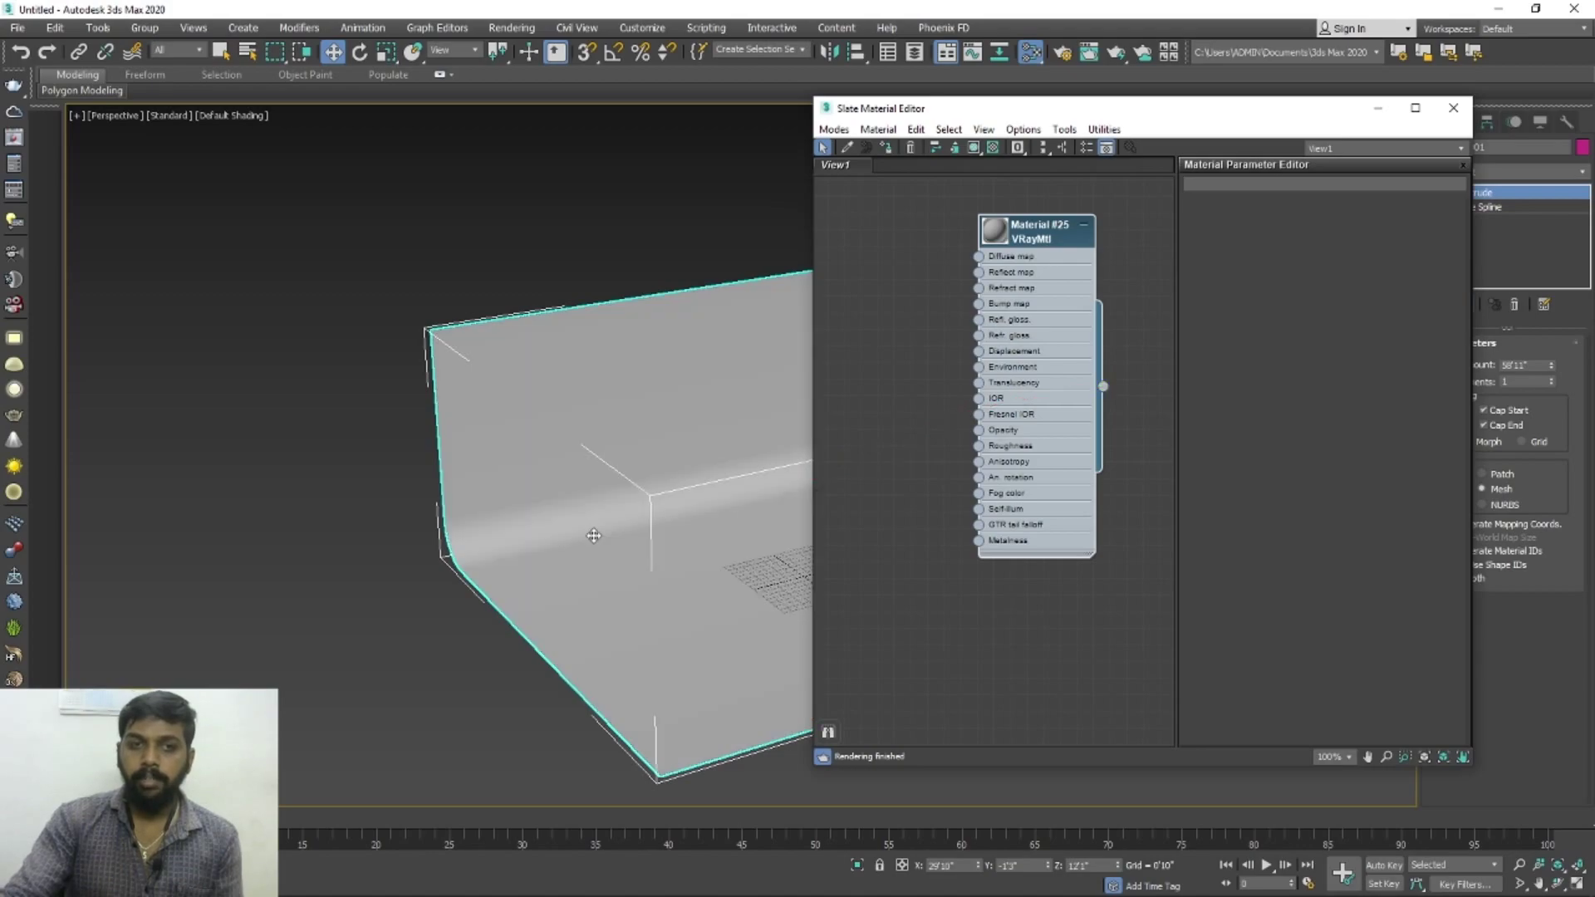
Enlarge the material node's preview, rename the material Backgroung, and close the material editor.
double_click(997, 232)
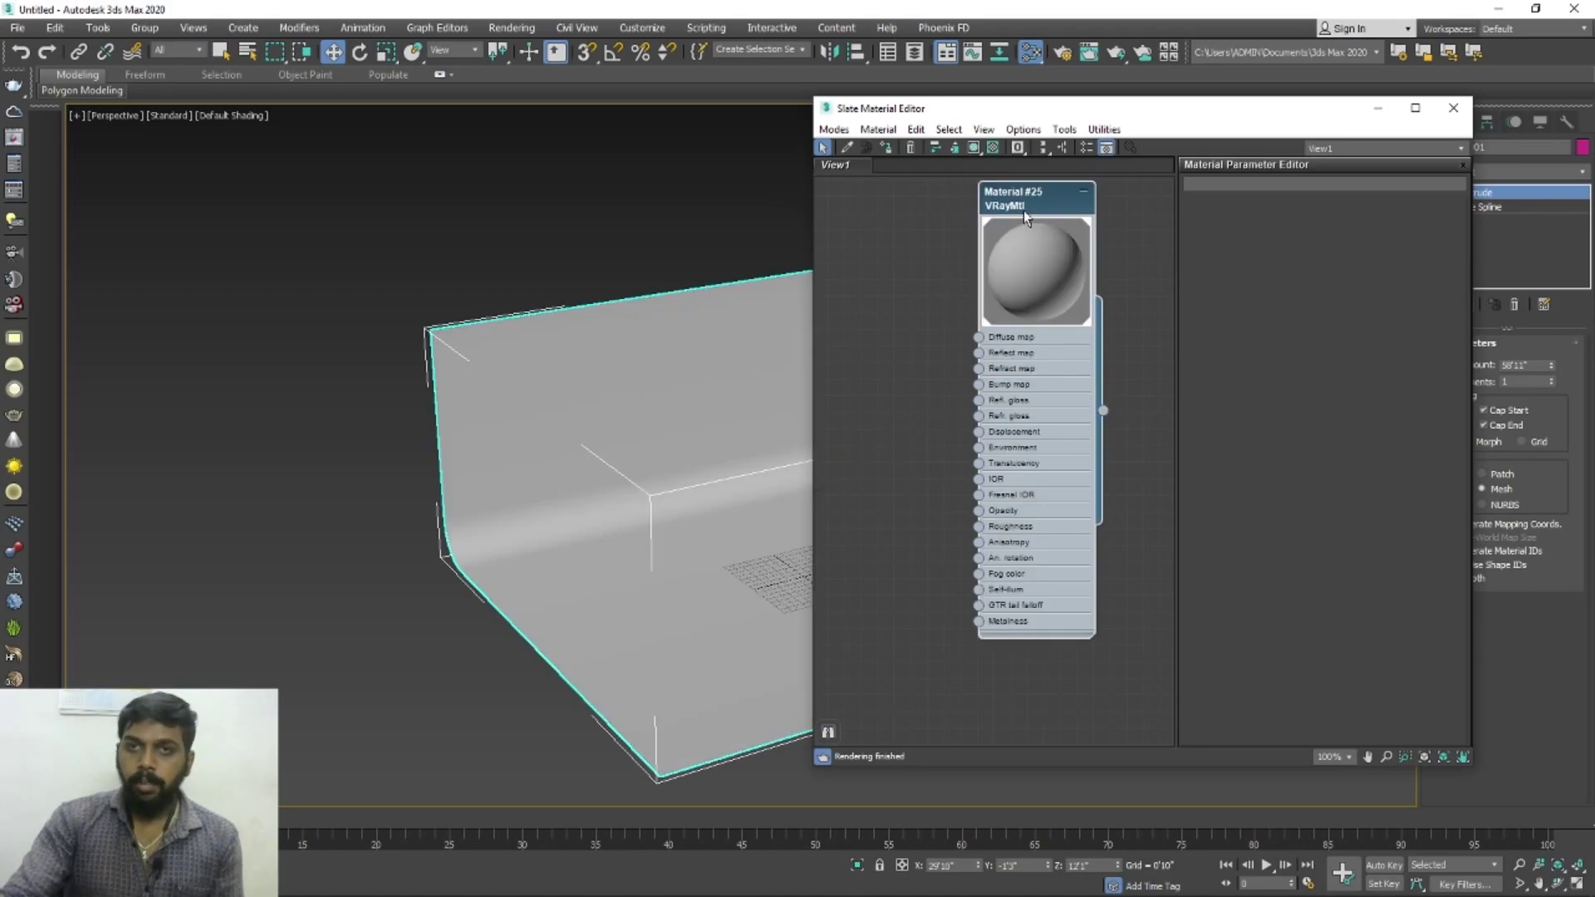
double_click(1038, 194)
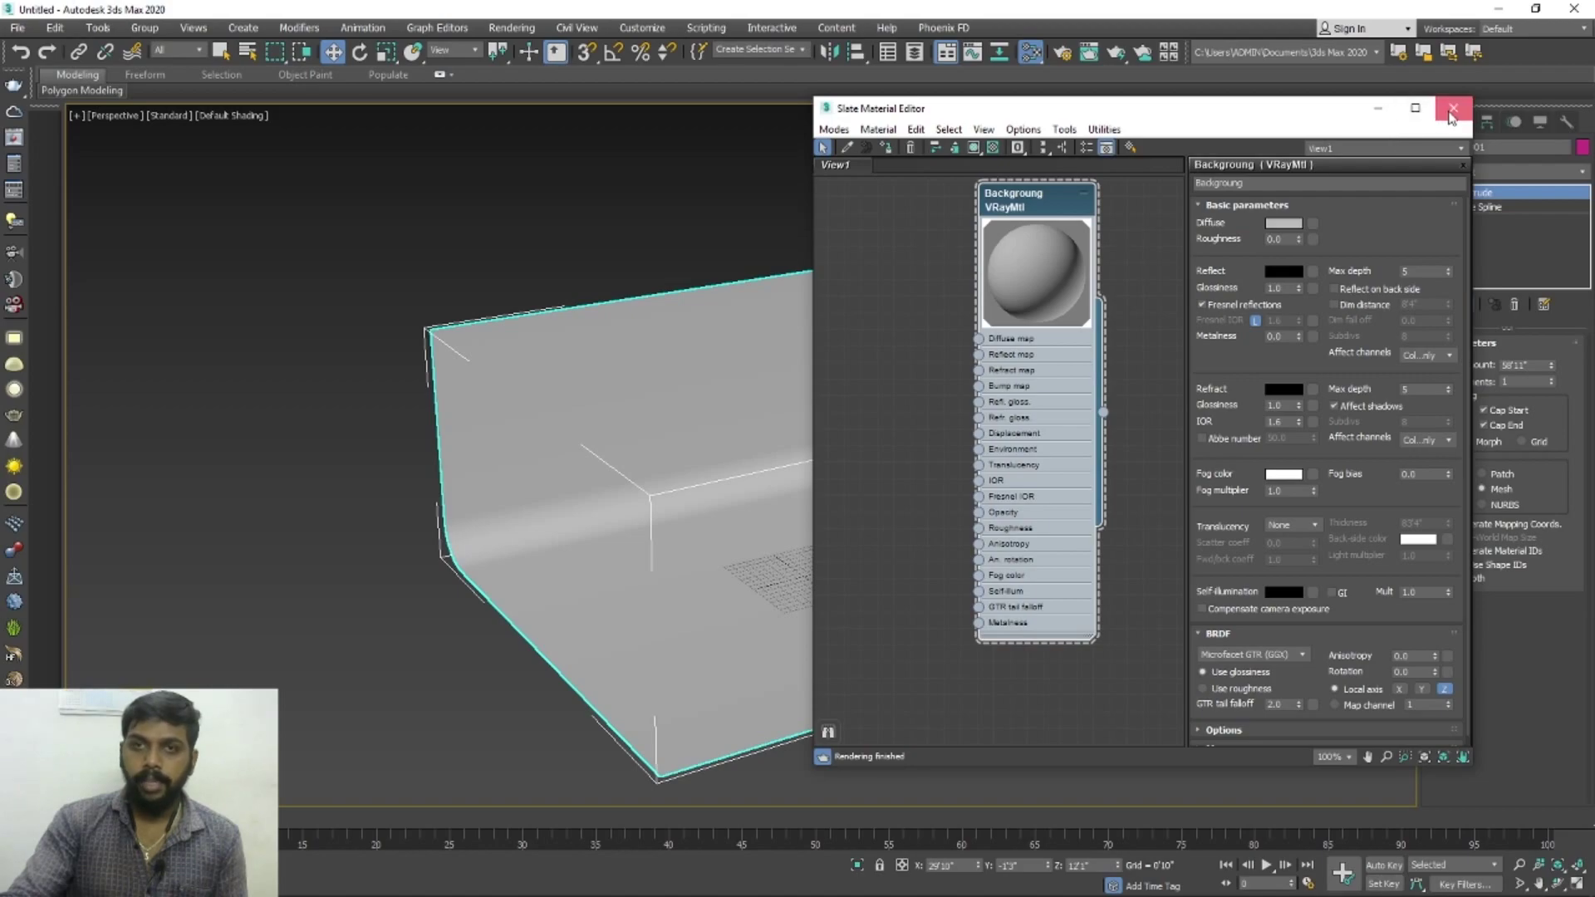
left_click(1452, 112)
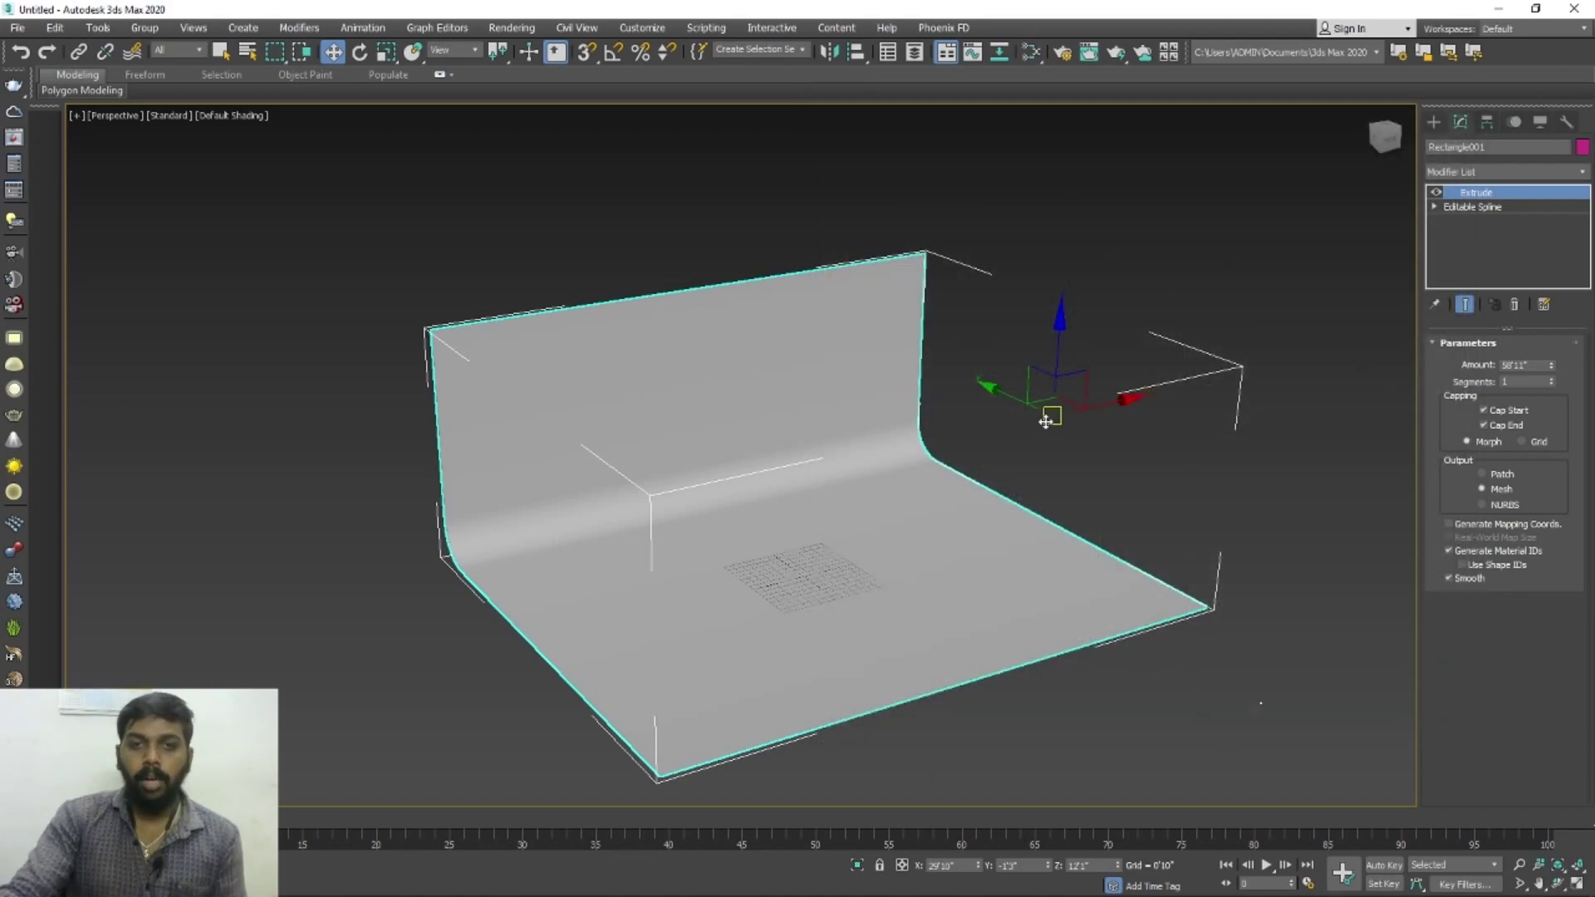
Create a teapot with a radius of about 5'1" near the middle of the backdrop floor.
left_click(1433, 122)
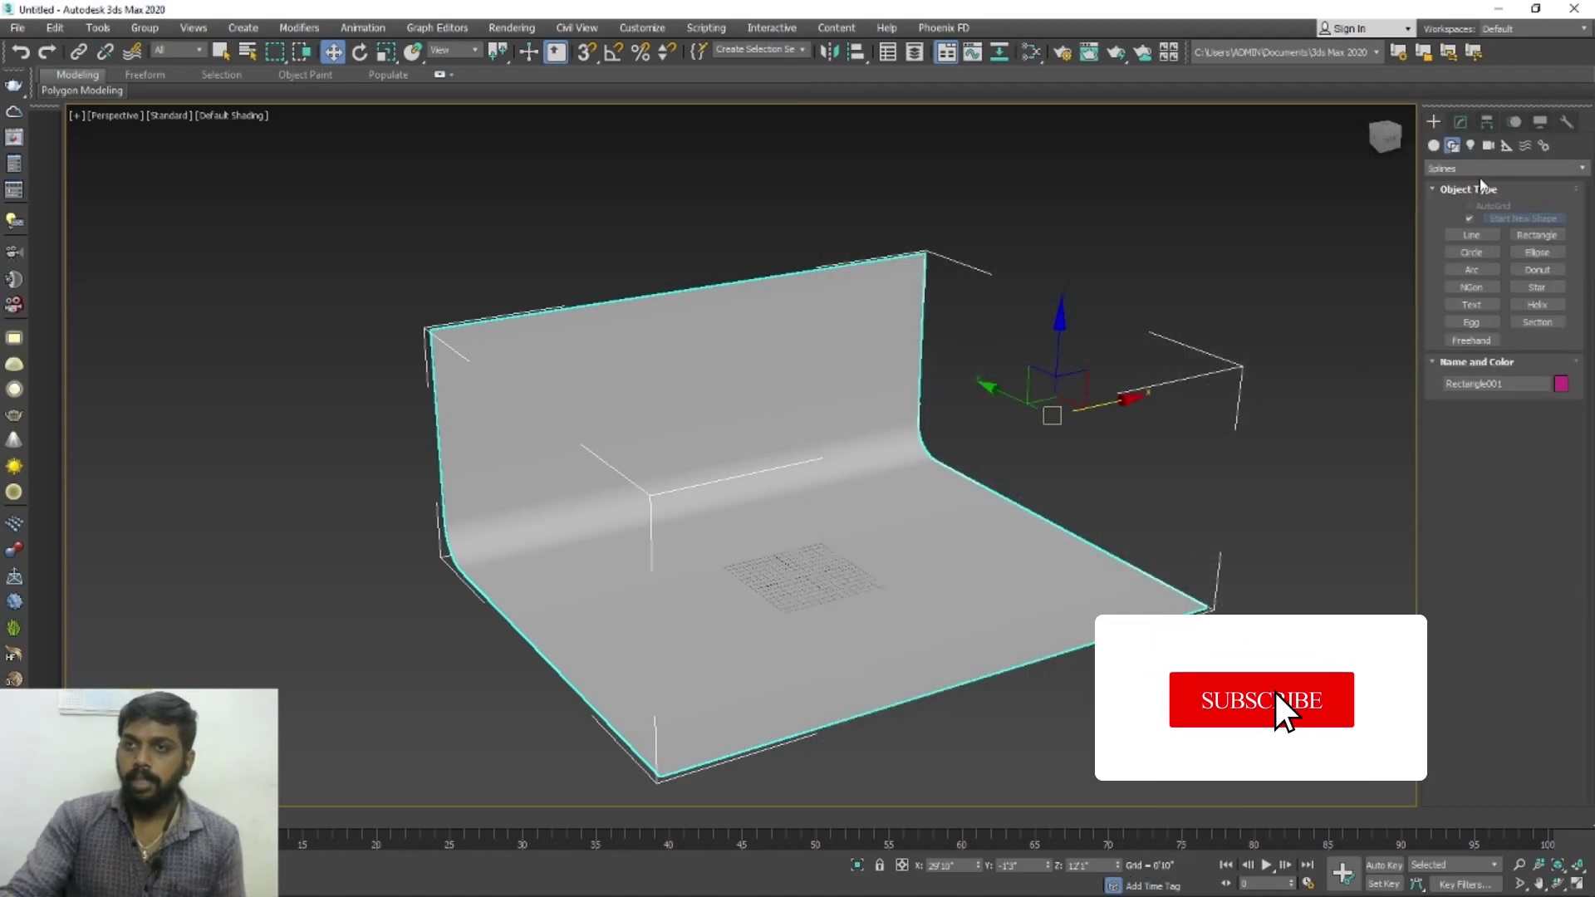
left_click(1434, 146)
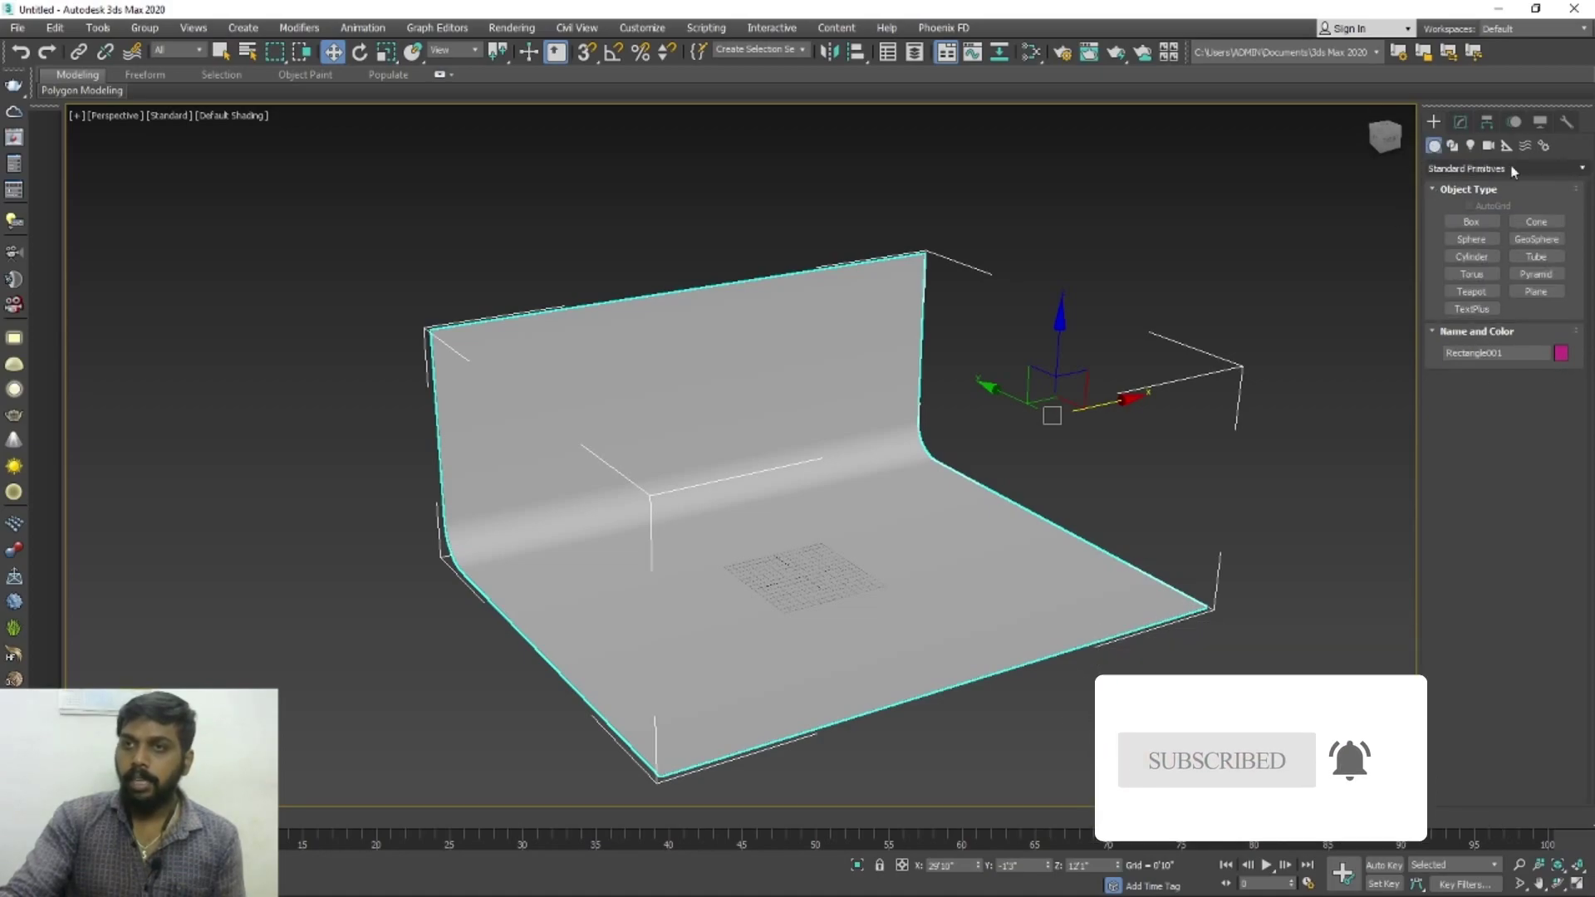
left_click(1471, 291)
left_click_drag(789, 562, 811, 586)
middle_click_drag(811, 586, 842, 575, "alt")
scroll(872, 536, "up", 5)
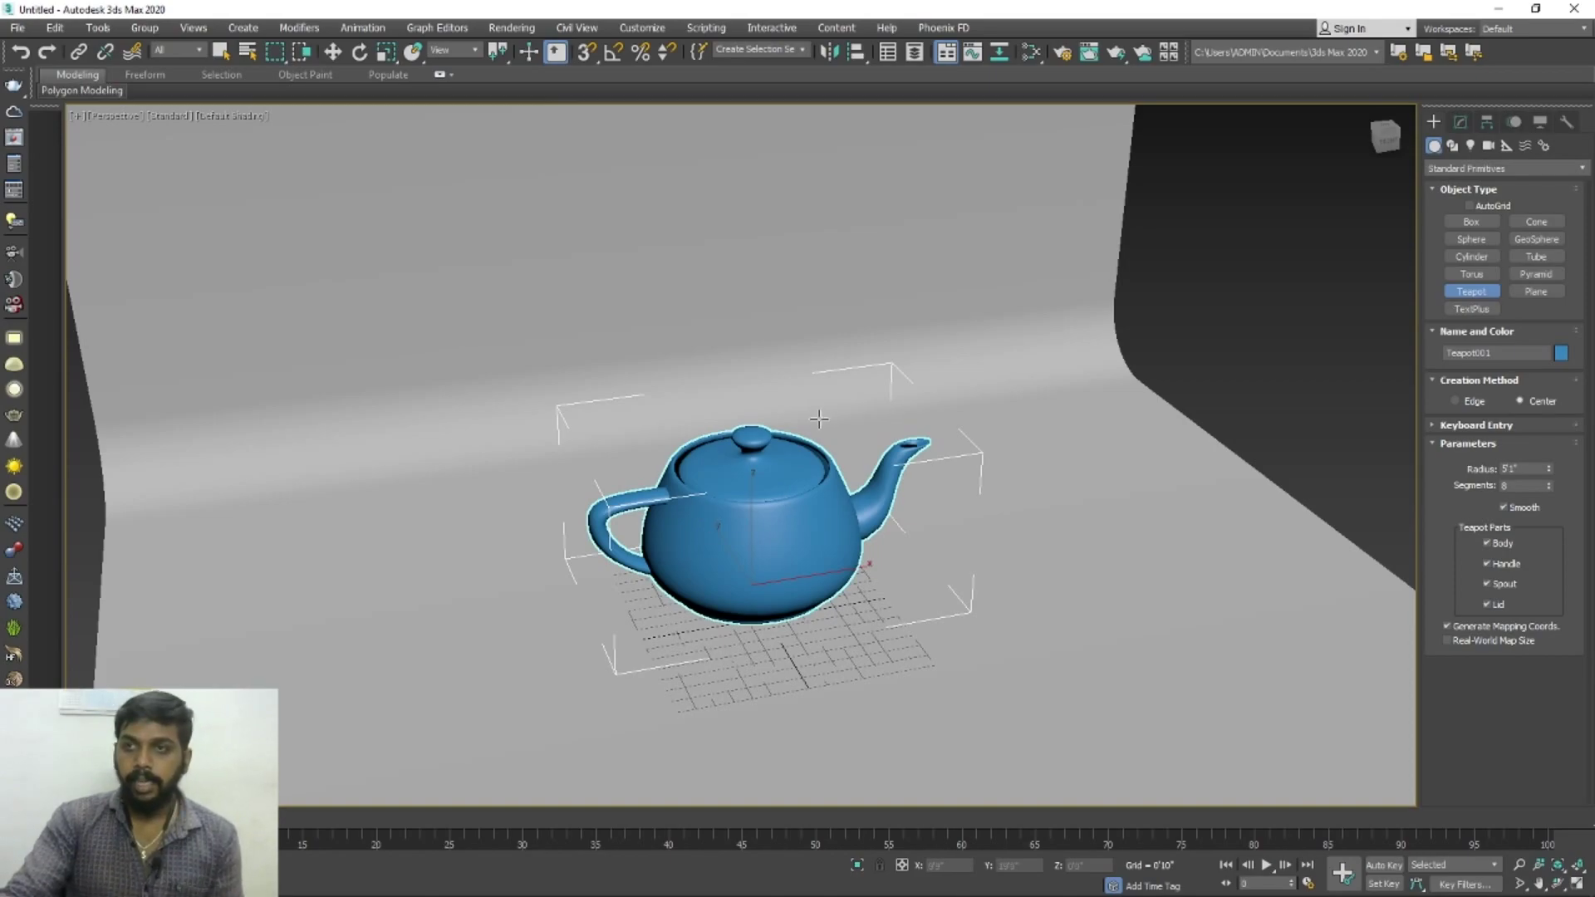
Draw a plane-type VRayLight about 31' by 19' over the teapot in the Top view.
left_click(1474, 145)
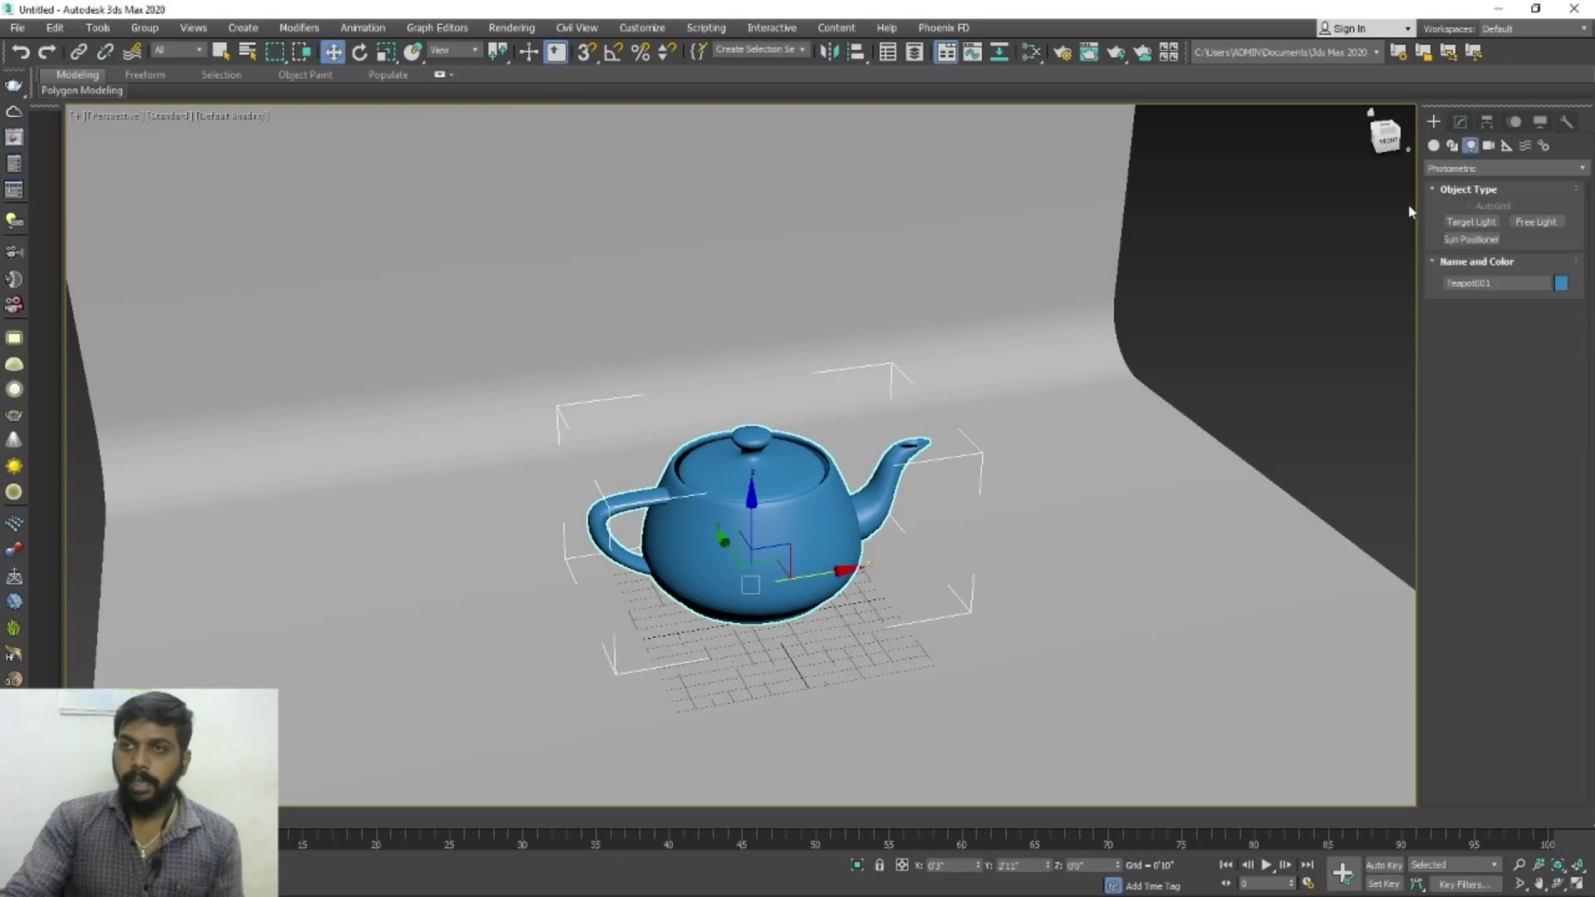
left_click(1483, 168)
left_click(1440, 230)
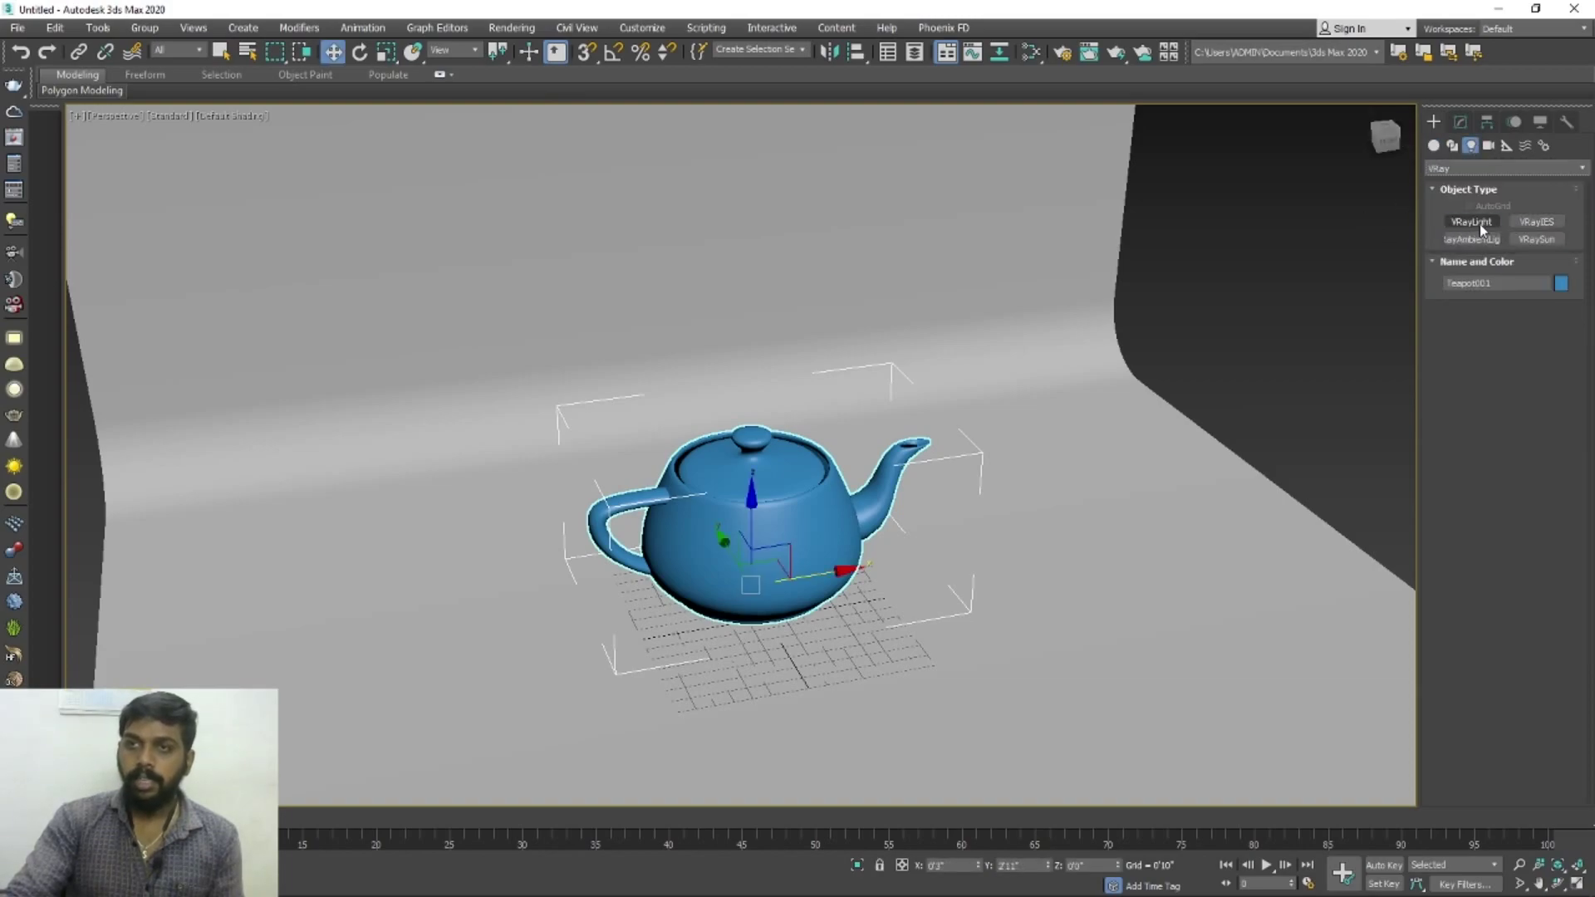
left_click(1479, 223)
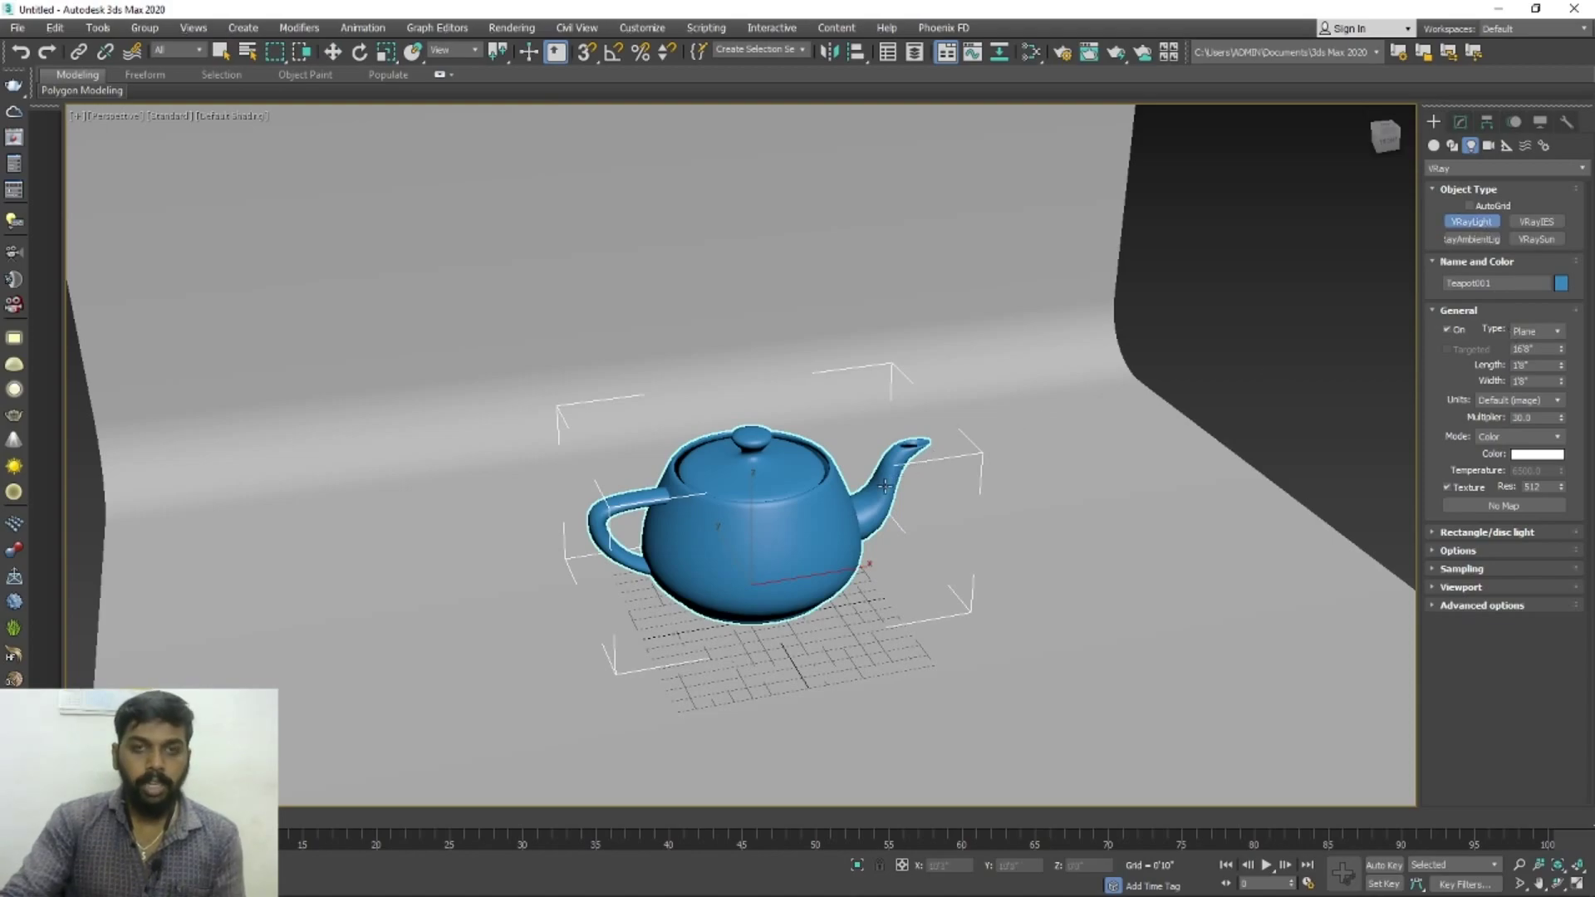
key("t")
scroll(831, 498, "down", 6)
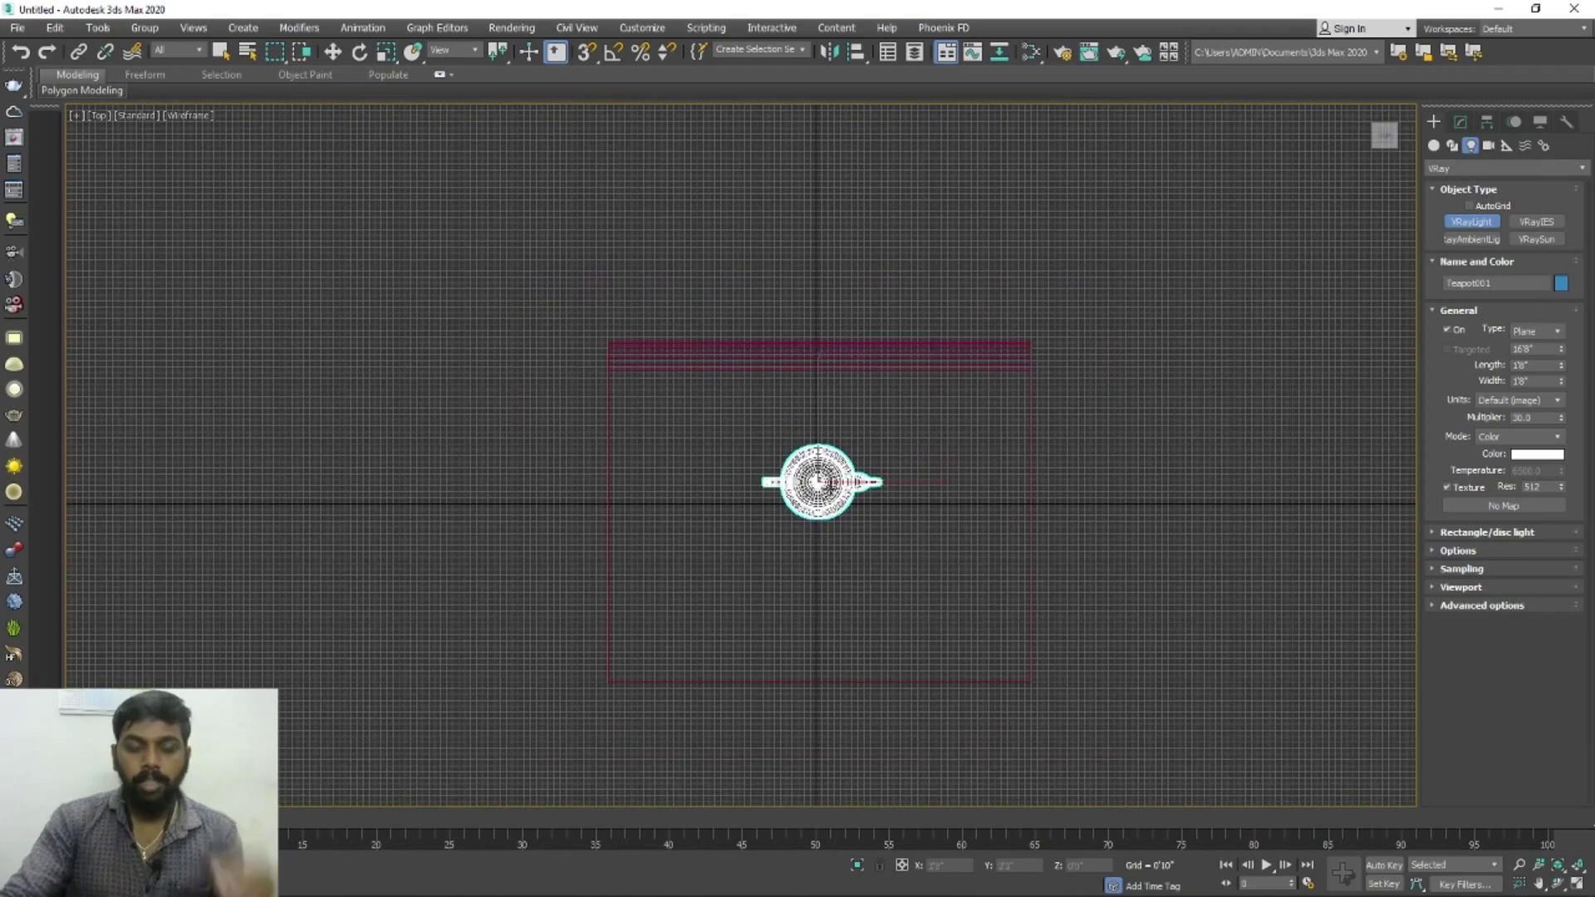
left_click_drag(708, 413, 932, 547)
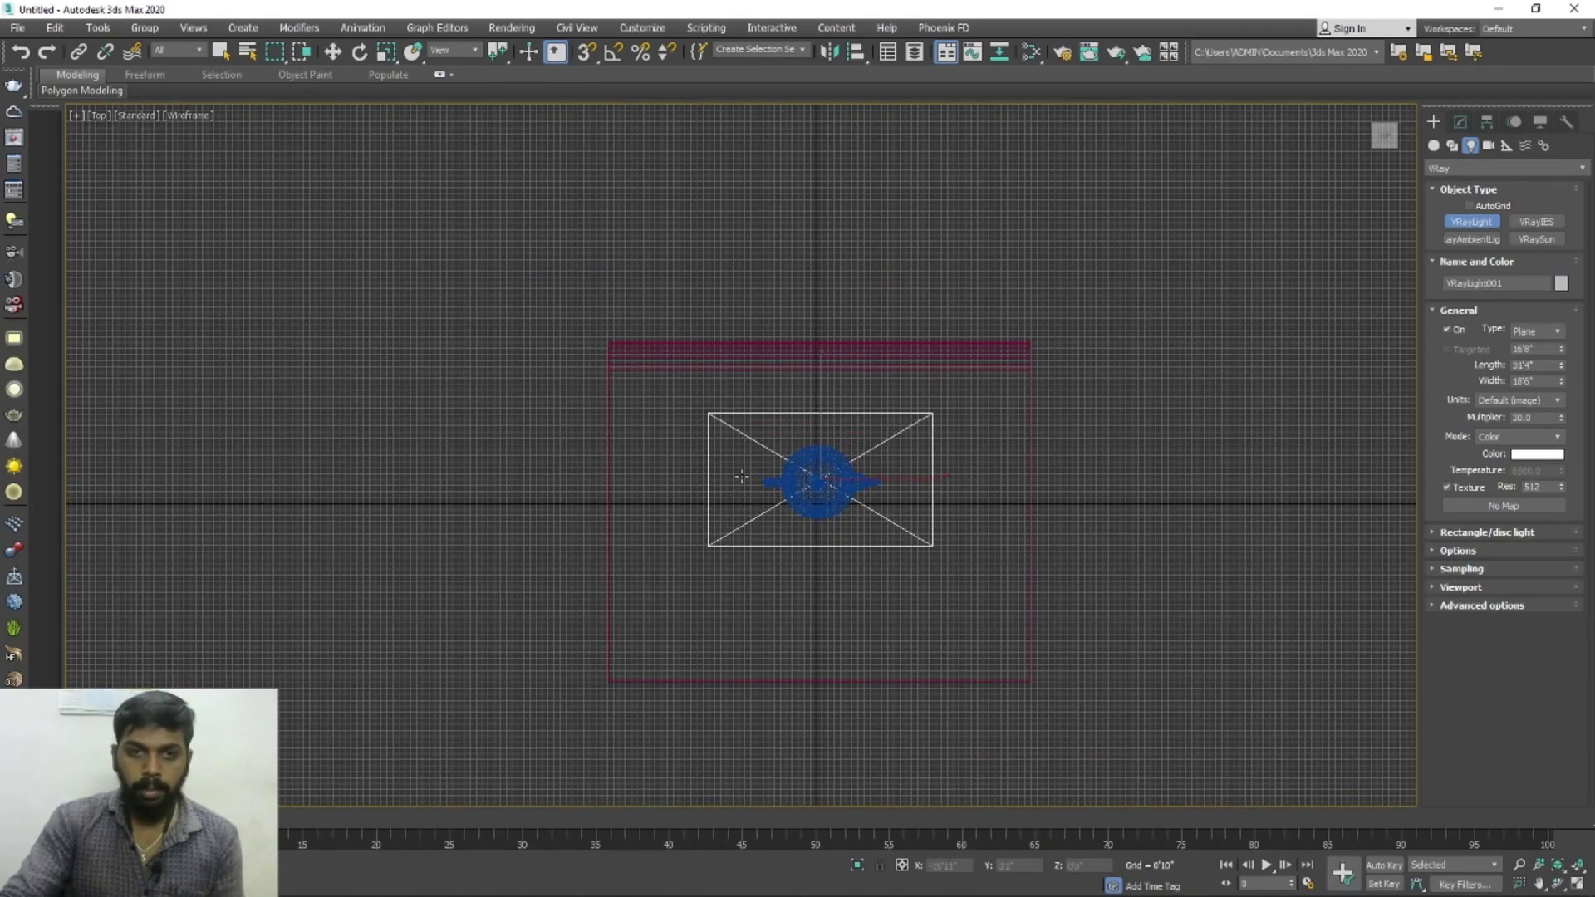
Raise the plane light straight up in the Front view to just below the backdrop's upper edge.
key("f")
key("w")
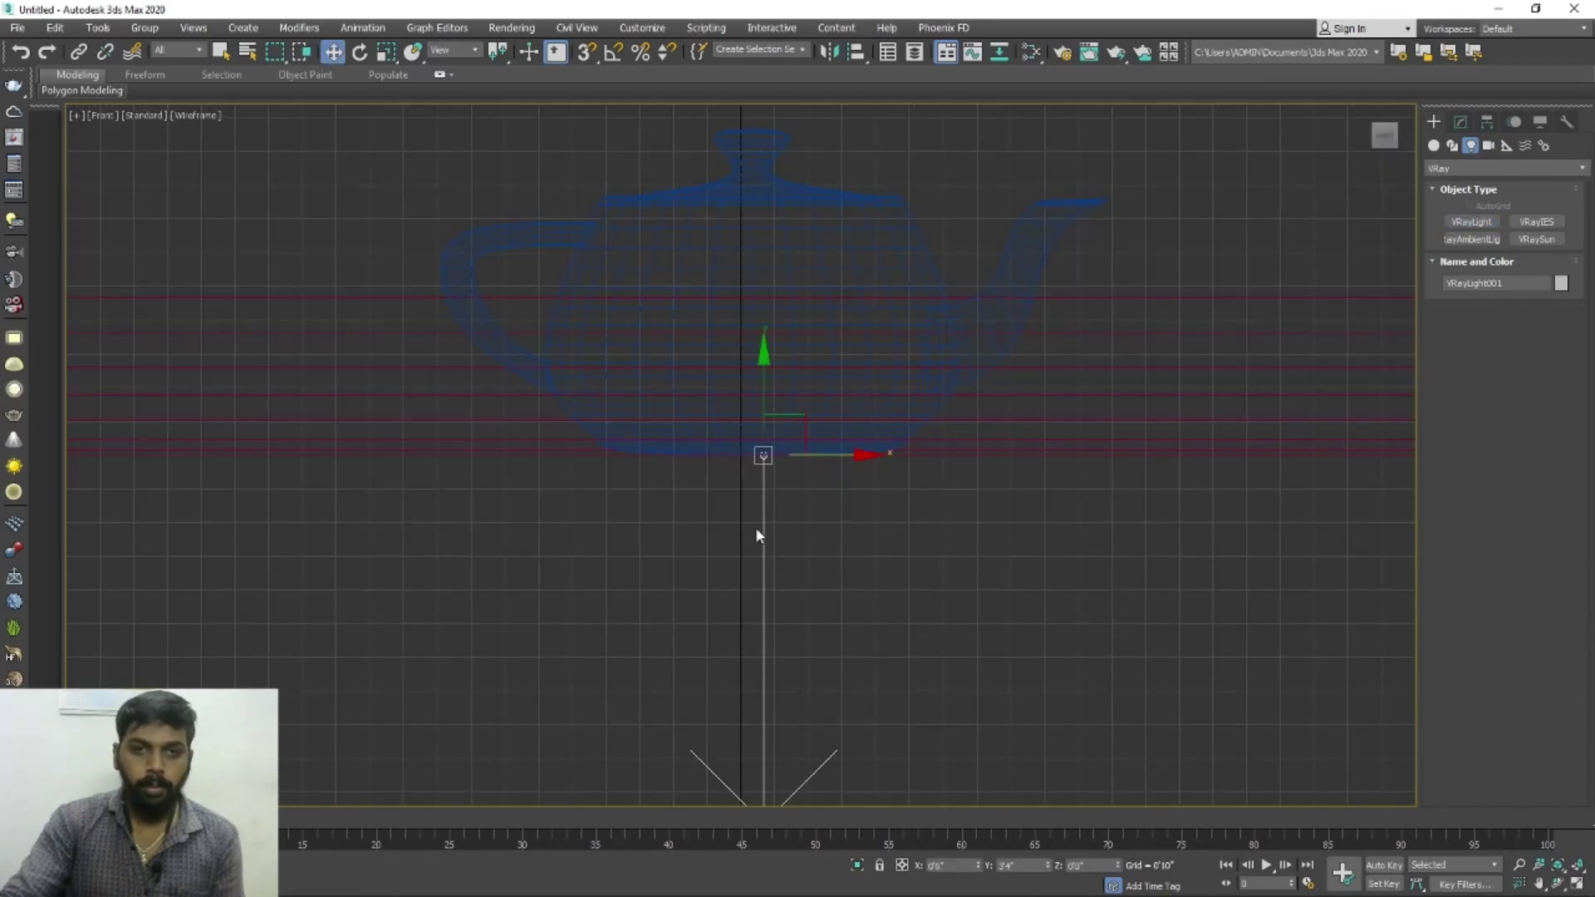
scroll(759, 533, "down", 10)
left_click_drag(771, 482, 774, 372)
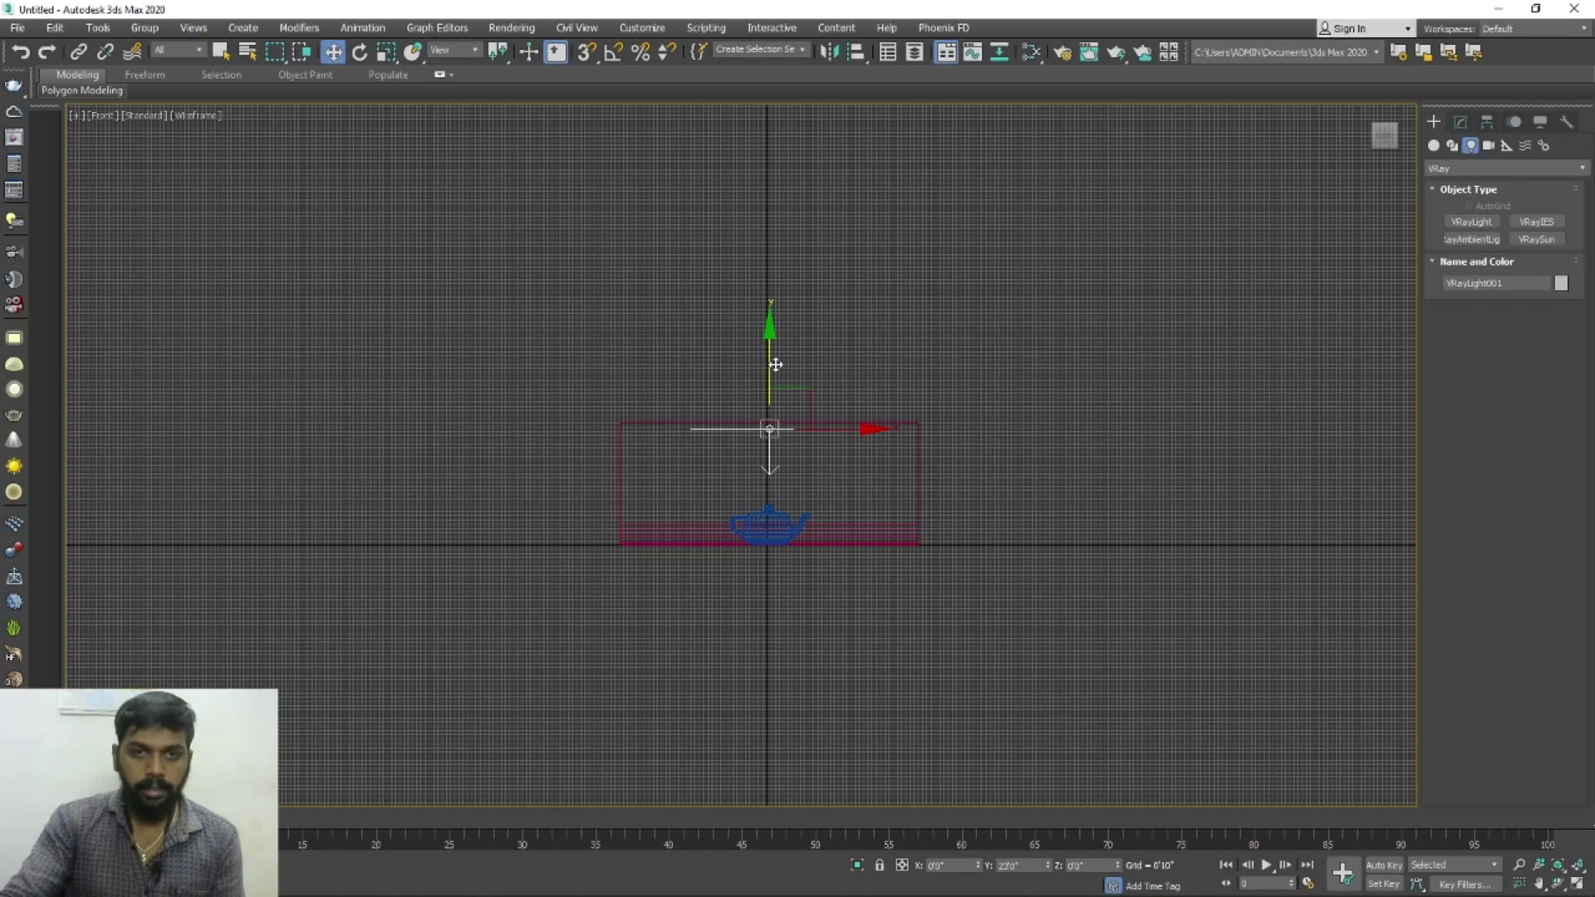
scroll(789, 499, "up", 5)
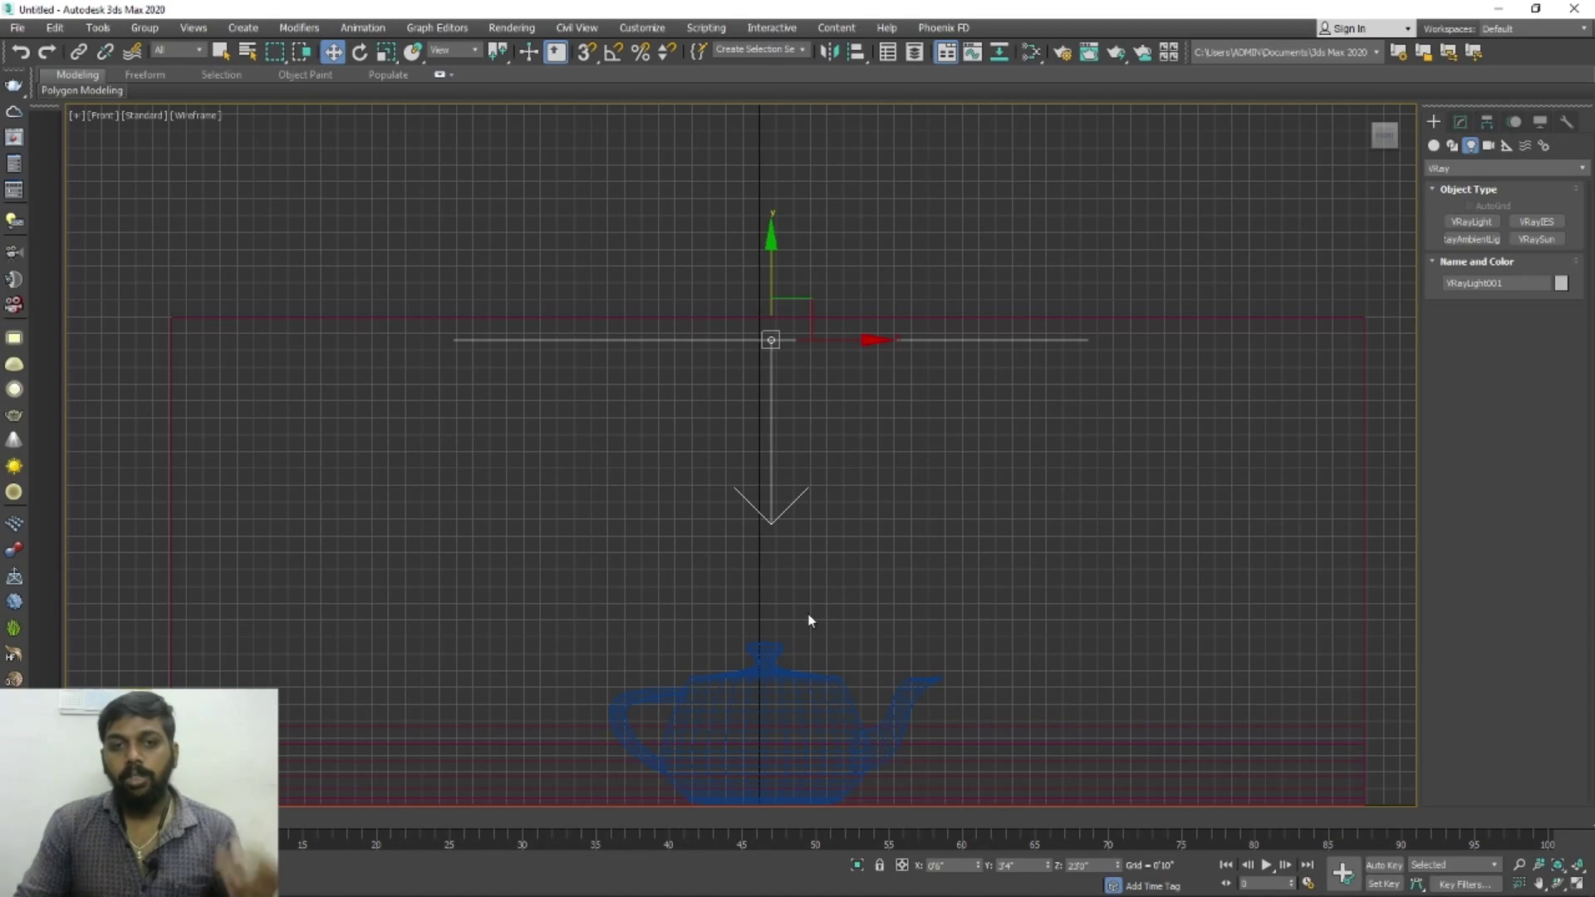
Draw a second plane-type VRayLight about 12' by 15'6" over the teapot in the Front view.
middle_click_drag(822, 757, 828, 726)
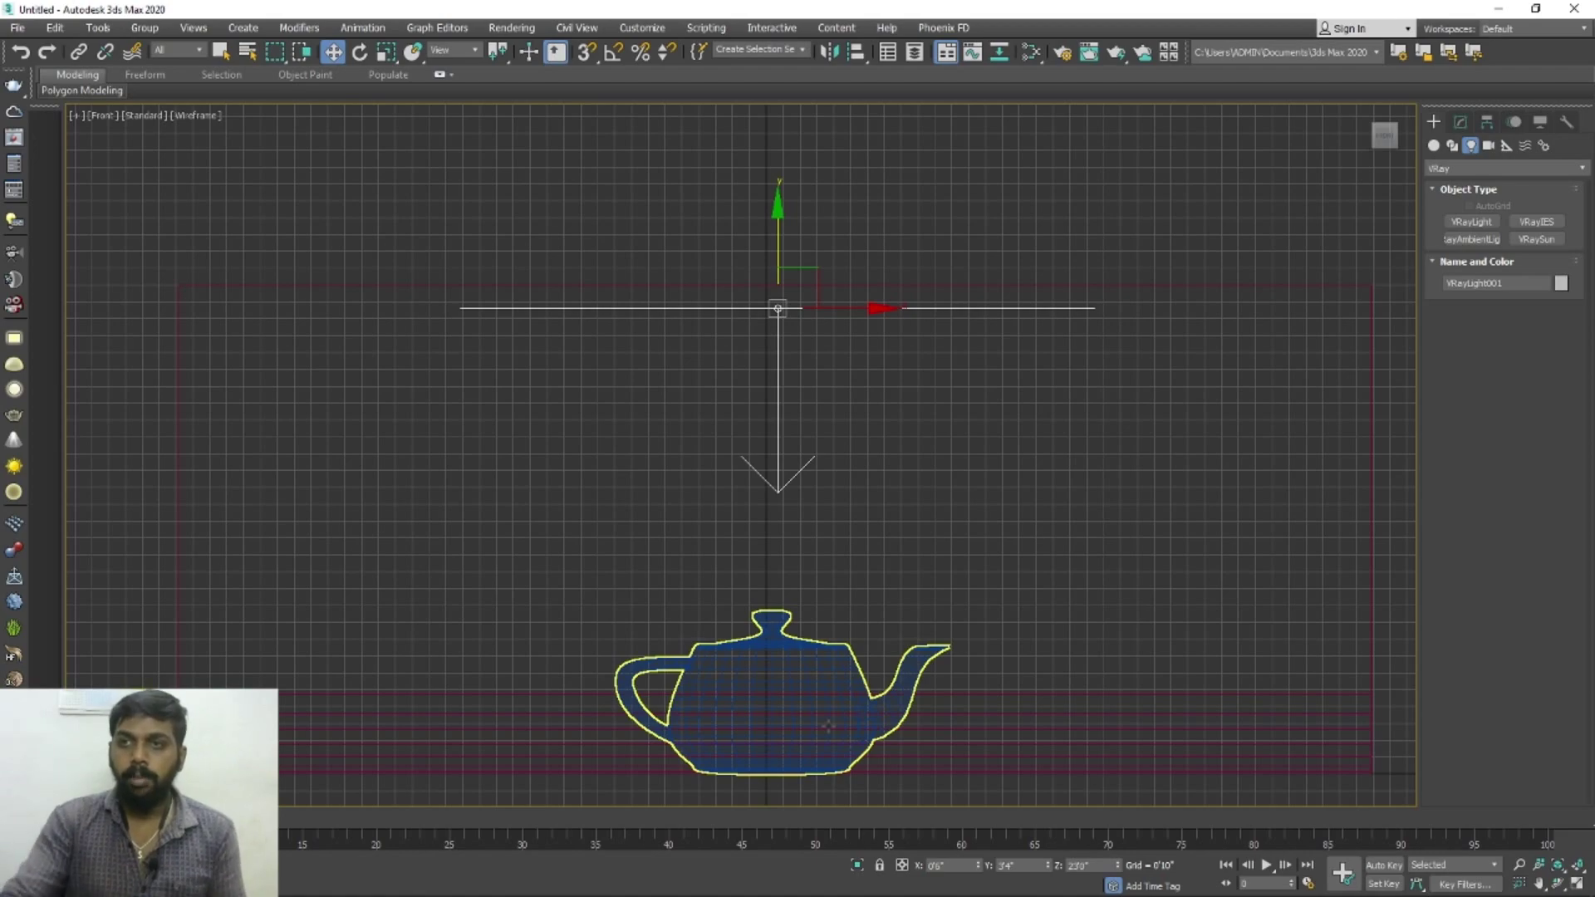
left_click(1471, 222)
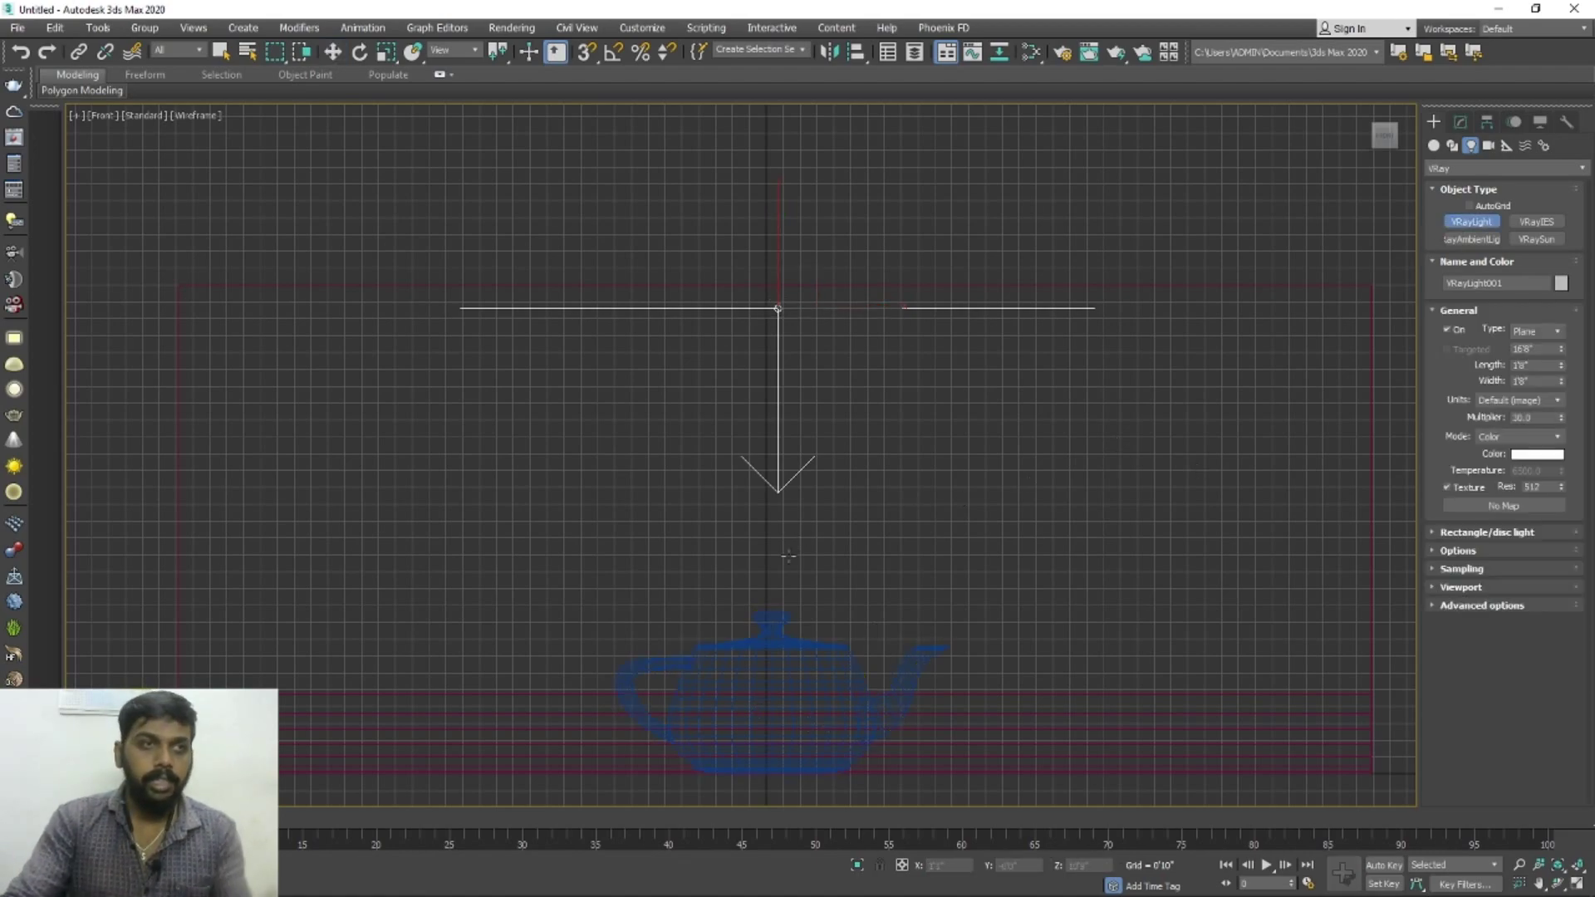
left_click_drag(696, 464, 938, 781)
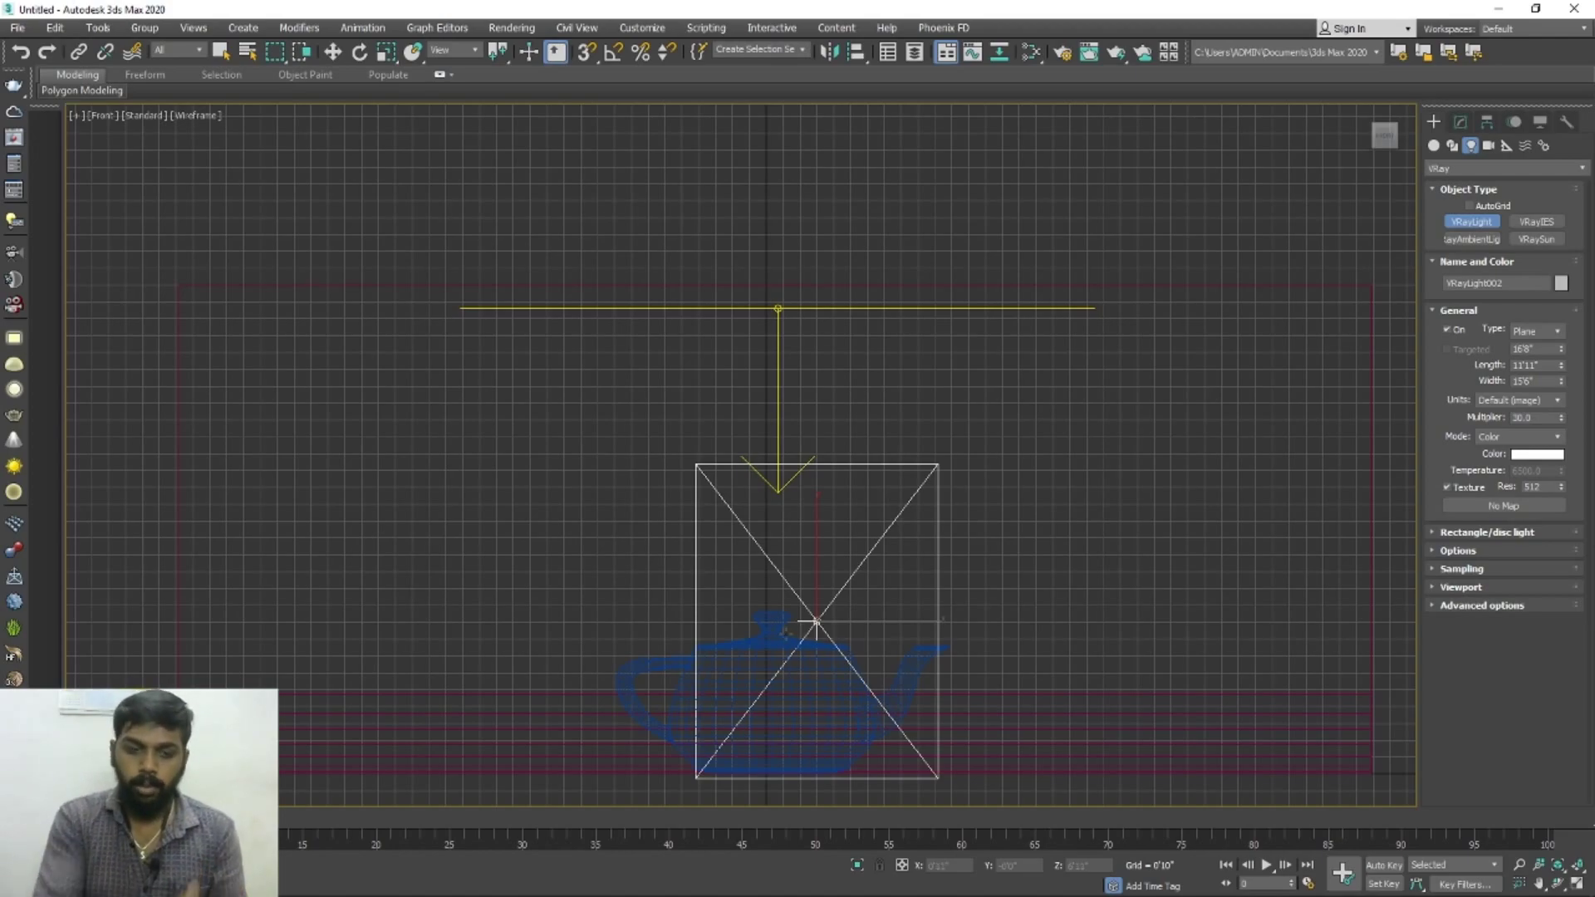
Move the second light in the Top view to the backdrop's front edge and rotate it about 10 degrees around the vertical axis.
key("t")
scroll(810, 411, "down", 2)
key("w")
left_click_drag(830, 423, 829, 528)
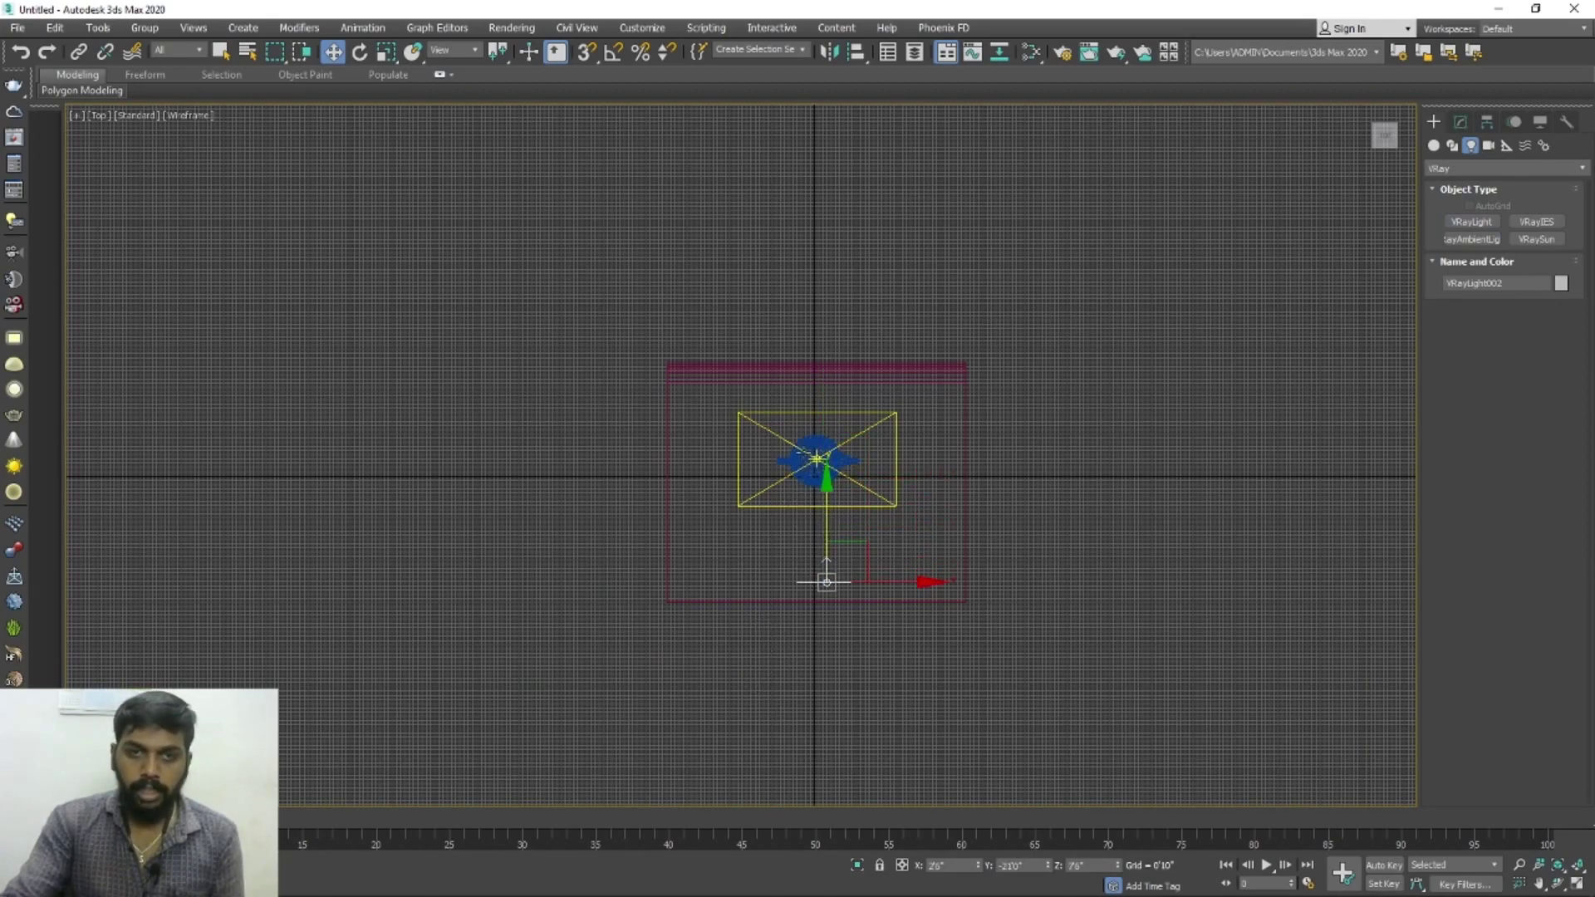
left_click_drag(861, 549, 883, 574)
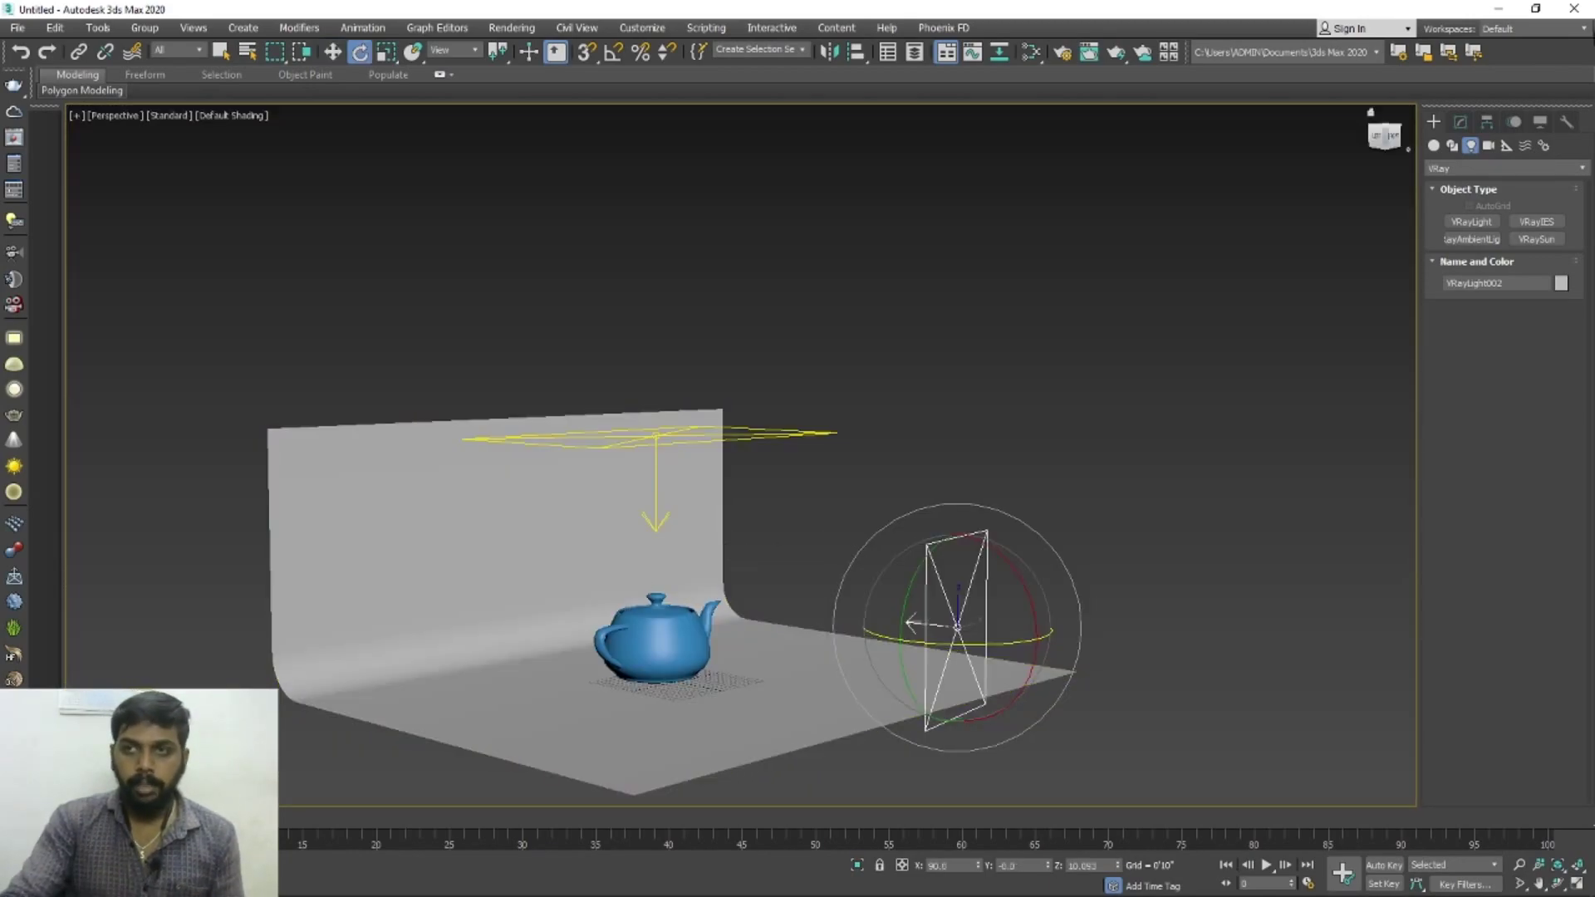
Create a VRayPhysicalCamera in the Left view, aimed at the teapot from the front with a target distance of about 38'.
left_click(1488, 145)
left_click(1492, 169)
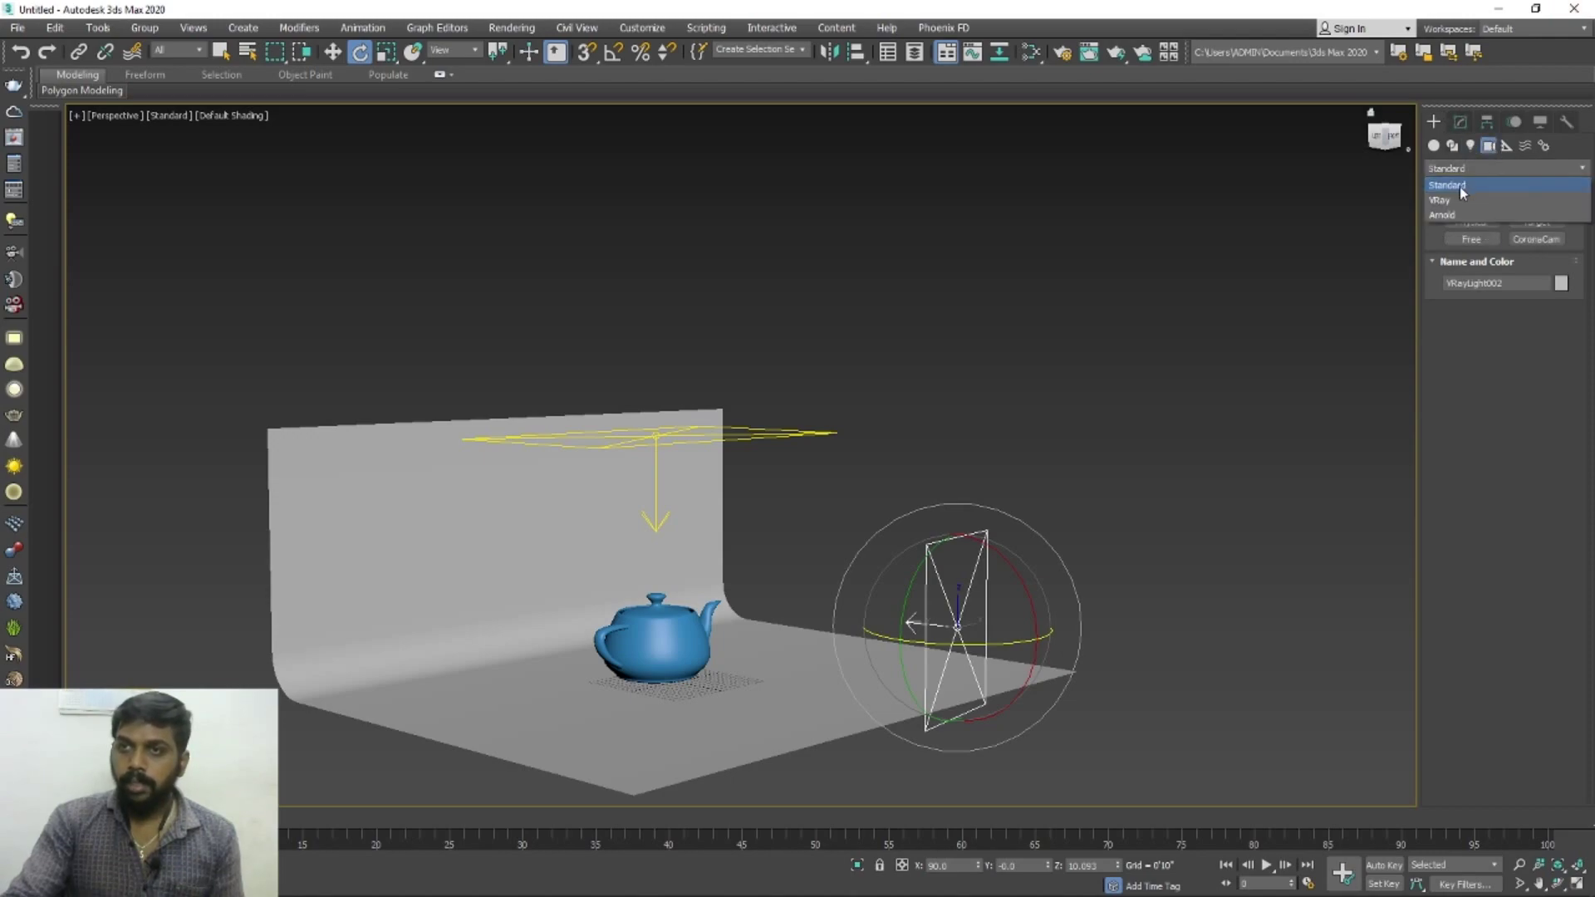
left_click(1453, 200)
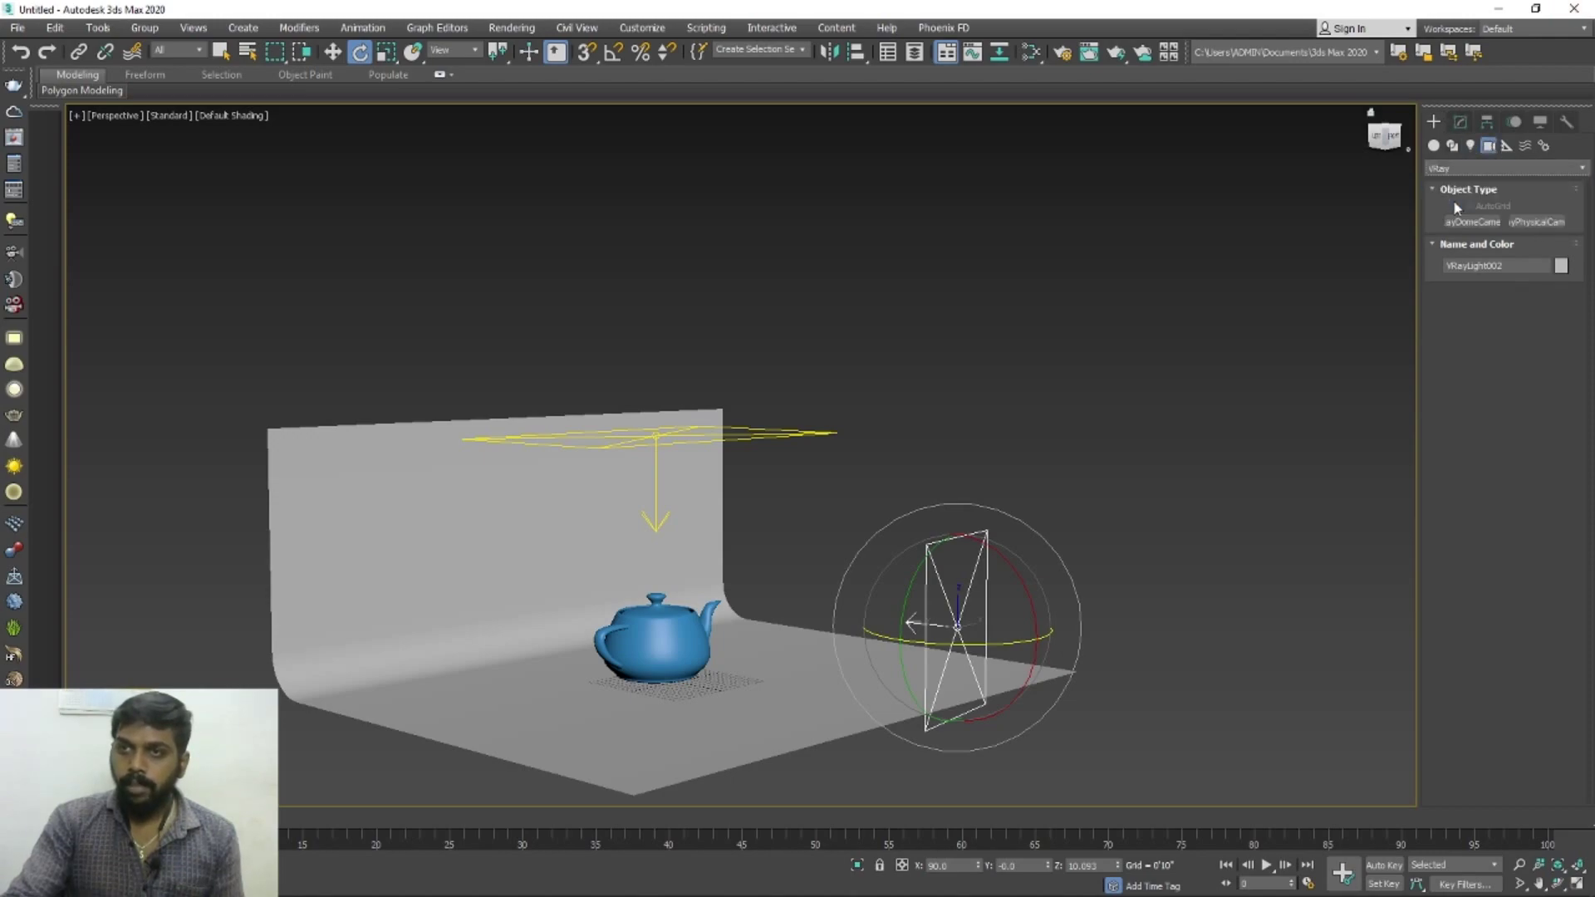
left_click(1546, 222)
key("alt+w")
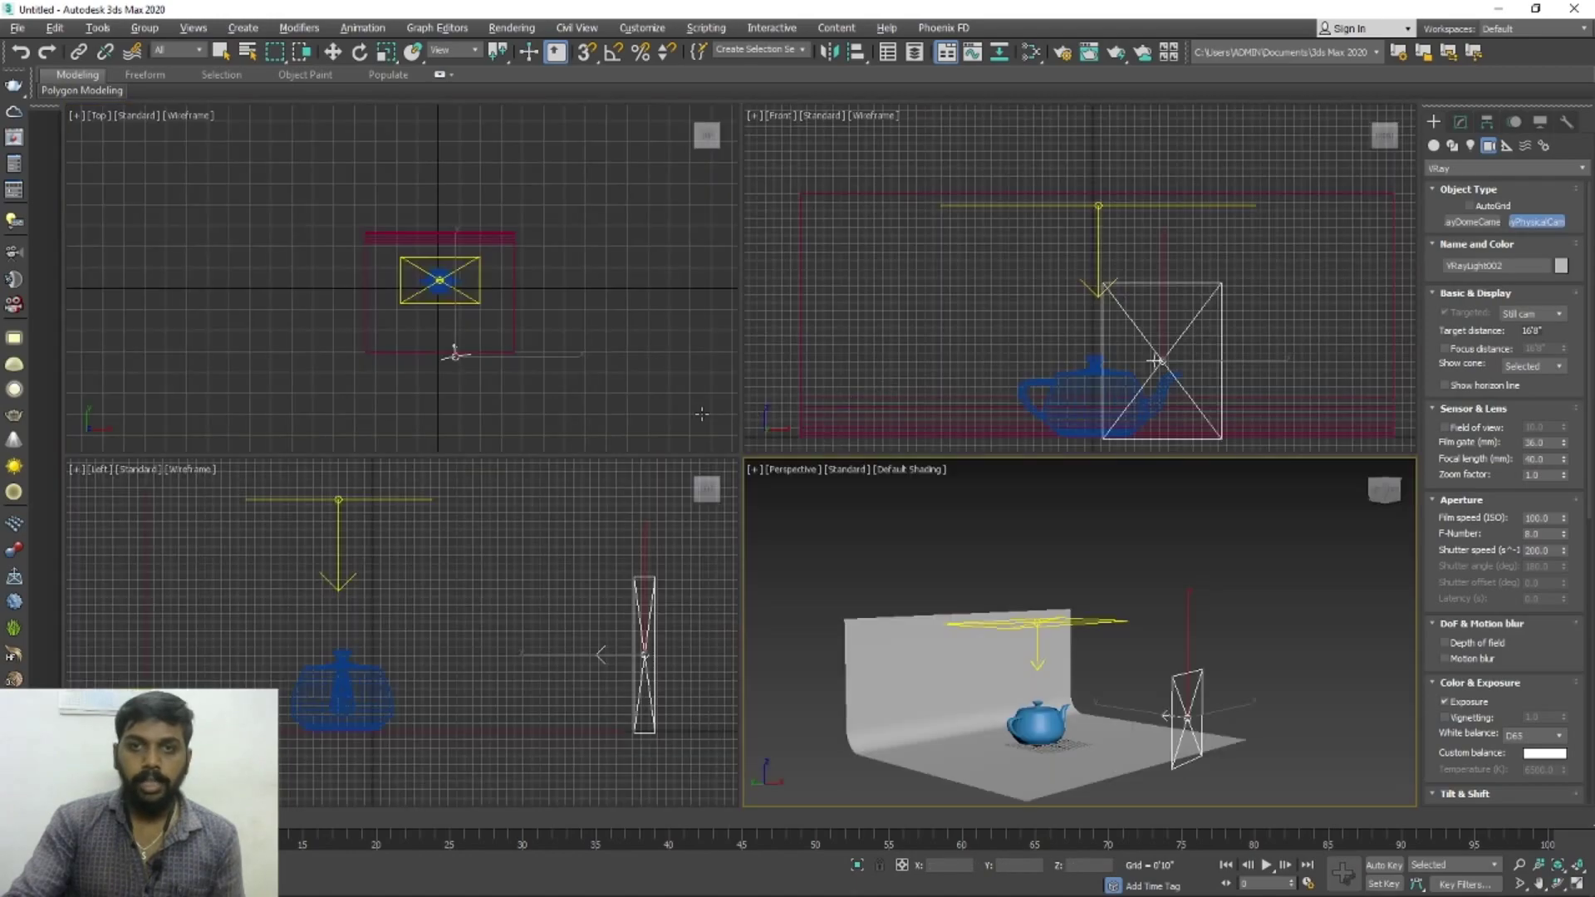
right_click(442, 623)
key("alt+w")
left_click_drag(1327, 435, 562, 518)
Maximize the Perspective view and switch it to look through the new V-Ray camera.
key("alt+w")
right_click(1155, 560)
key("alt+w")
middle_click_drag(1037, 407, 994, 420, "alt")
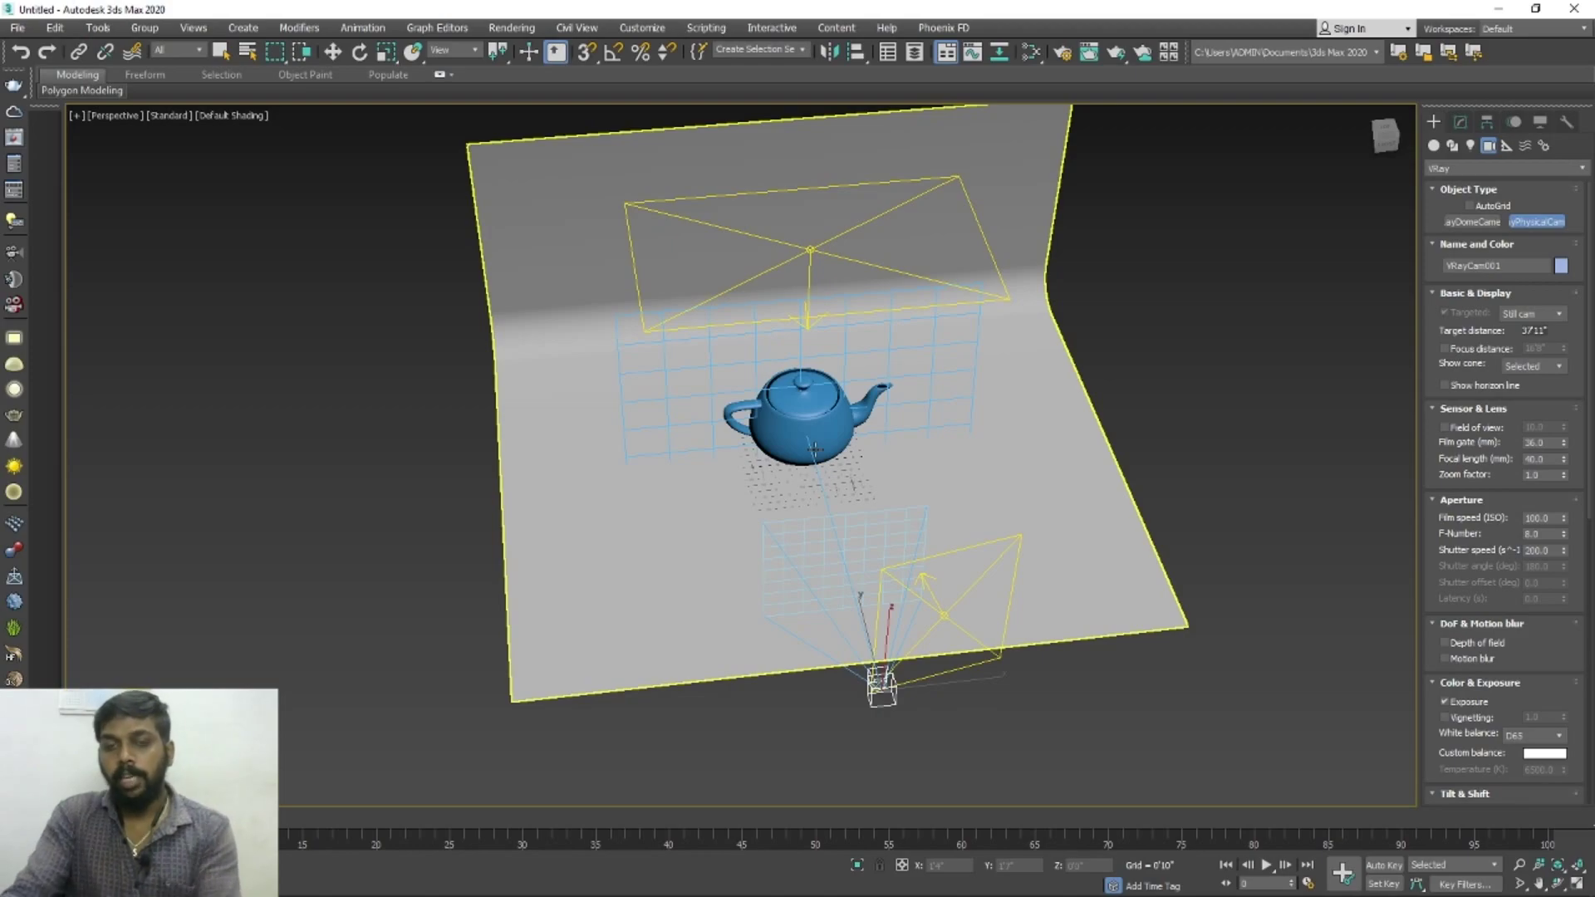
key("c")
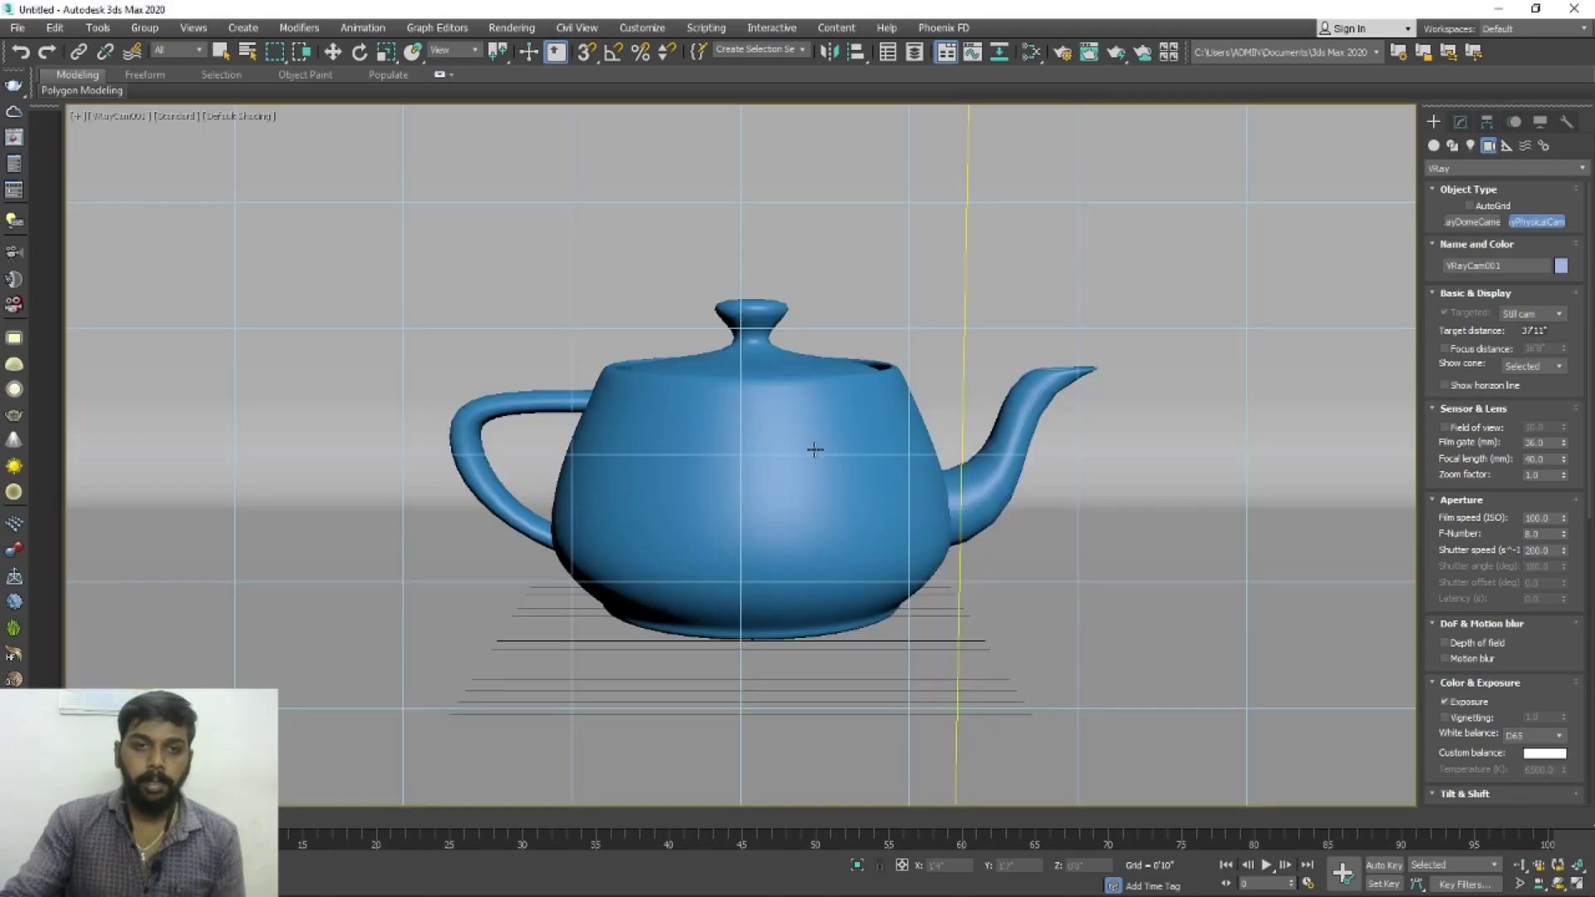
Orbit the camera to a slightly raised, angled view of the teapot and turn on safe frames.
left_click(1559, 887)
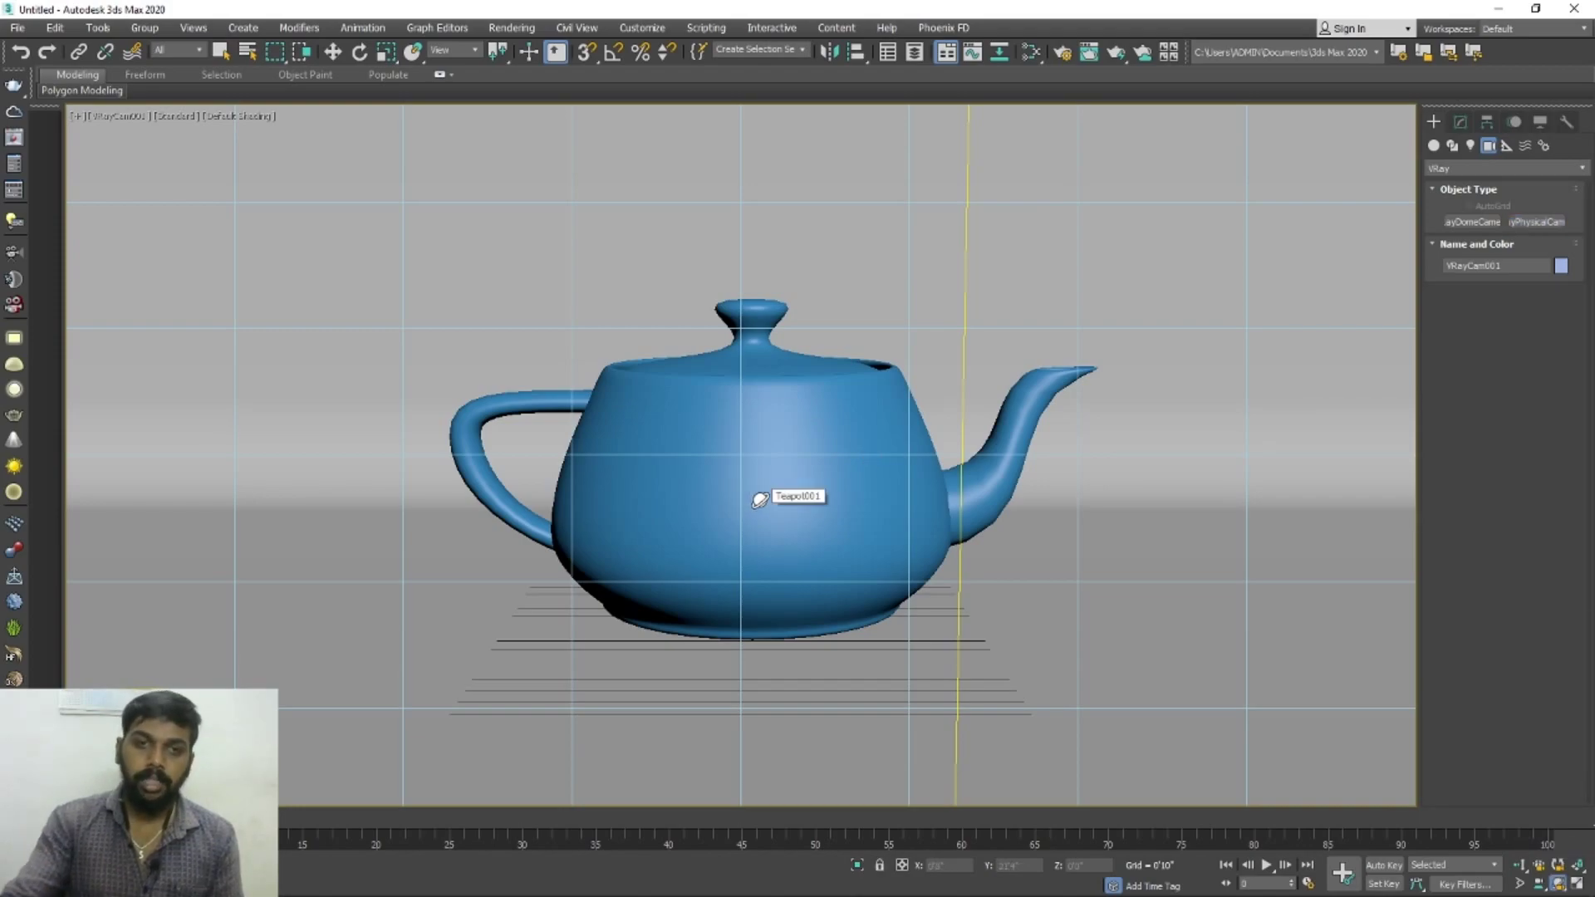
mouse_move(759, 486)
left_mouse_down()
mouse_move(777, 519)
mouse_move(762, 510)
left_mouse_up()
middle_click_drag(859, 509, 881, 522)
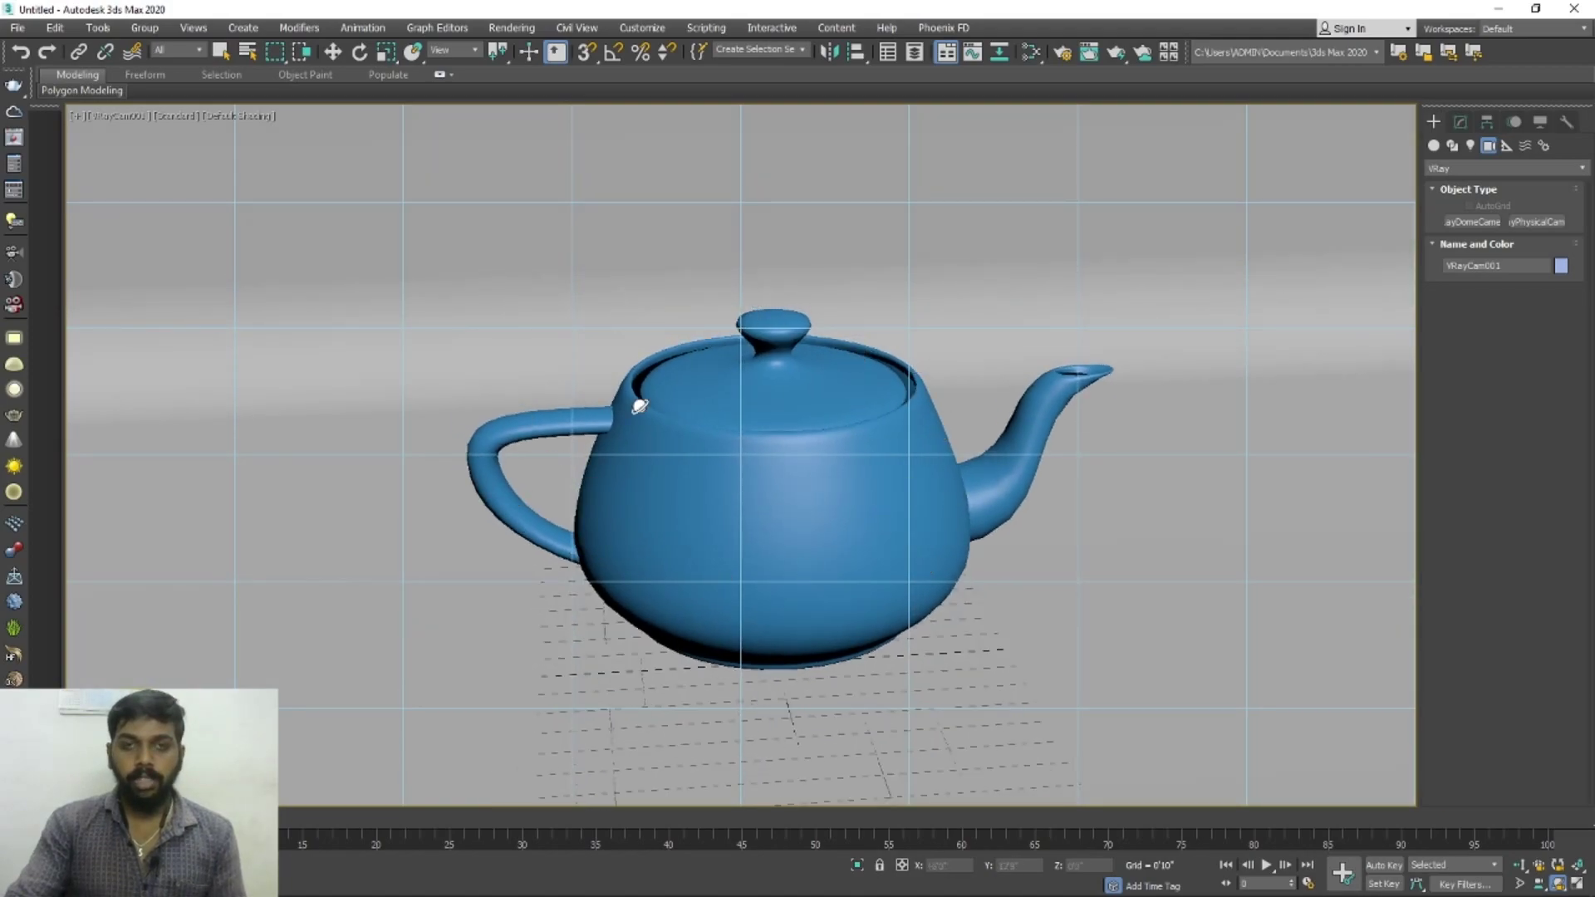
key("w")
left_click(758, 475)
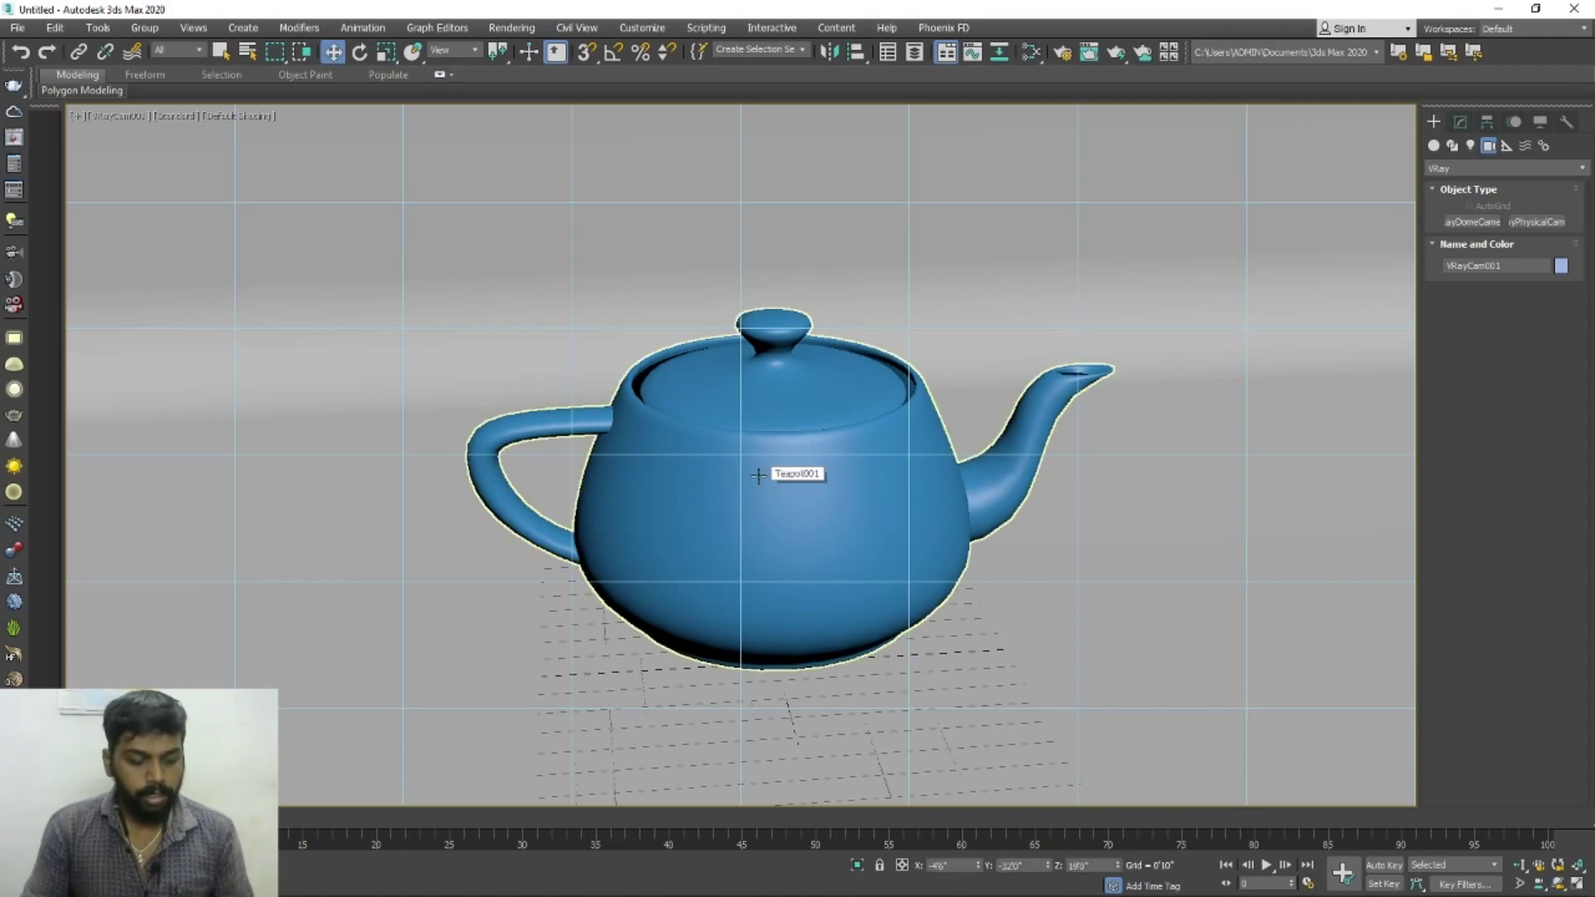
key("shift+f")
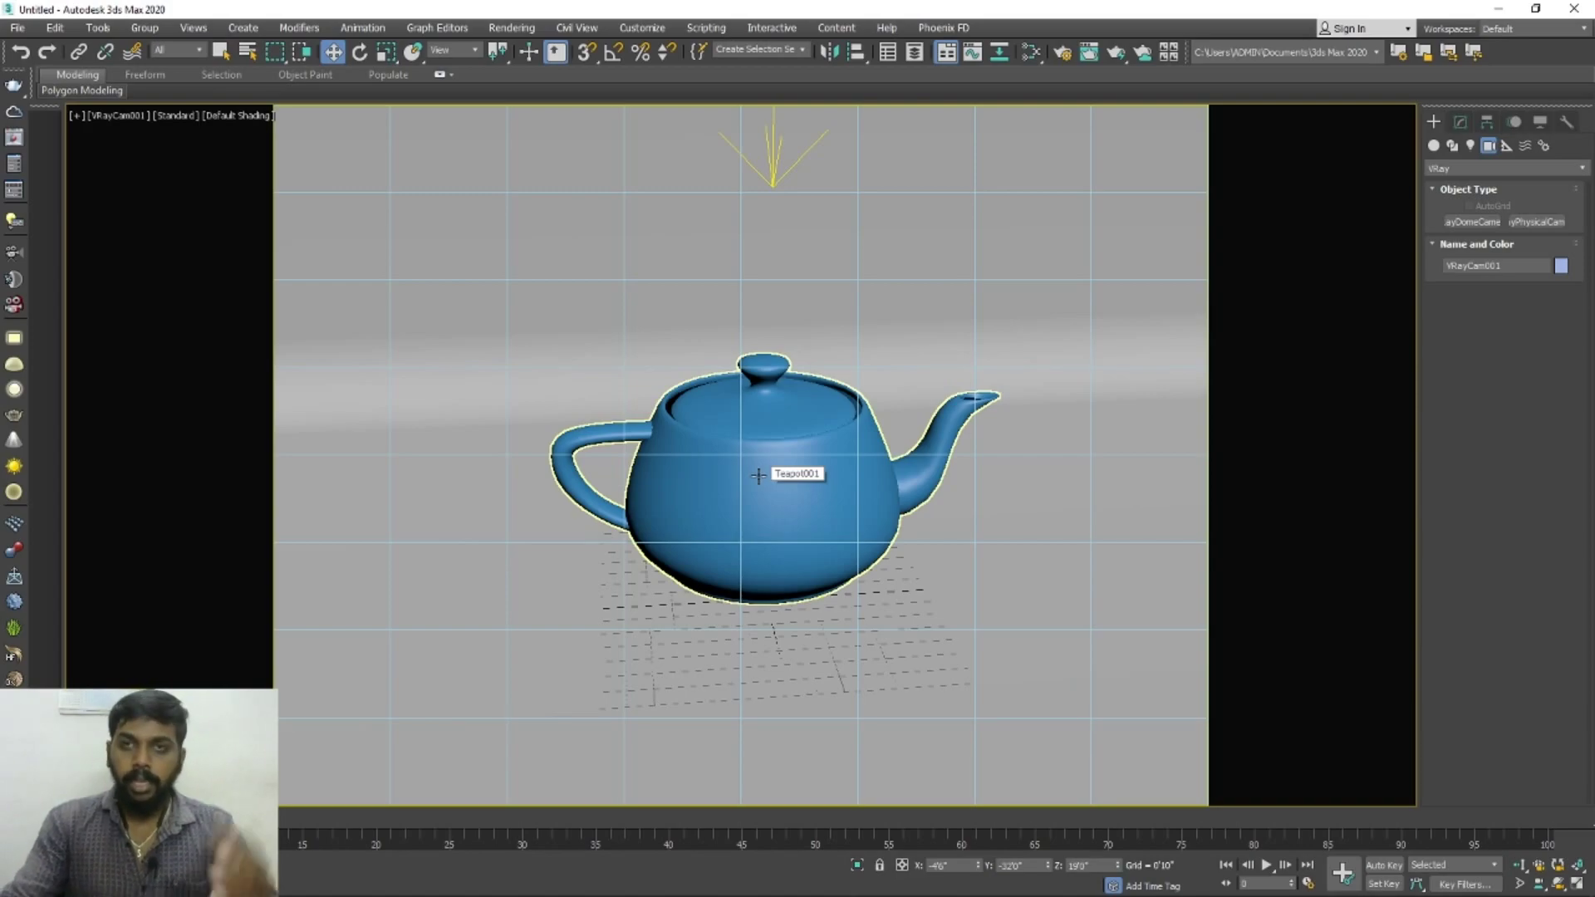
Set the render output size to HDTV (video) at 1920x1080 and close the render setup.
left_click(1063, 53)
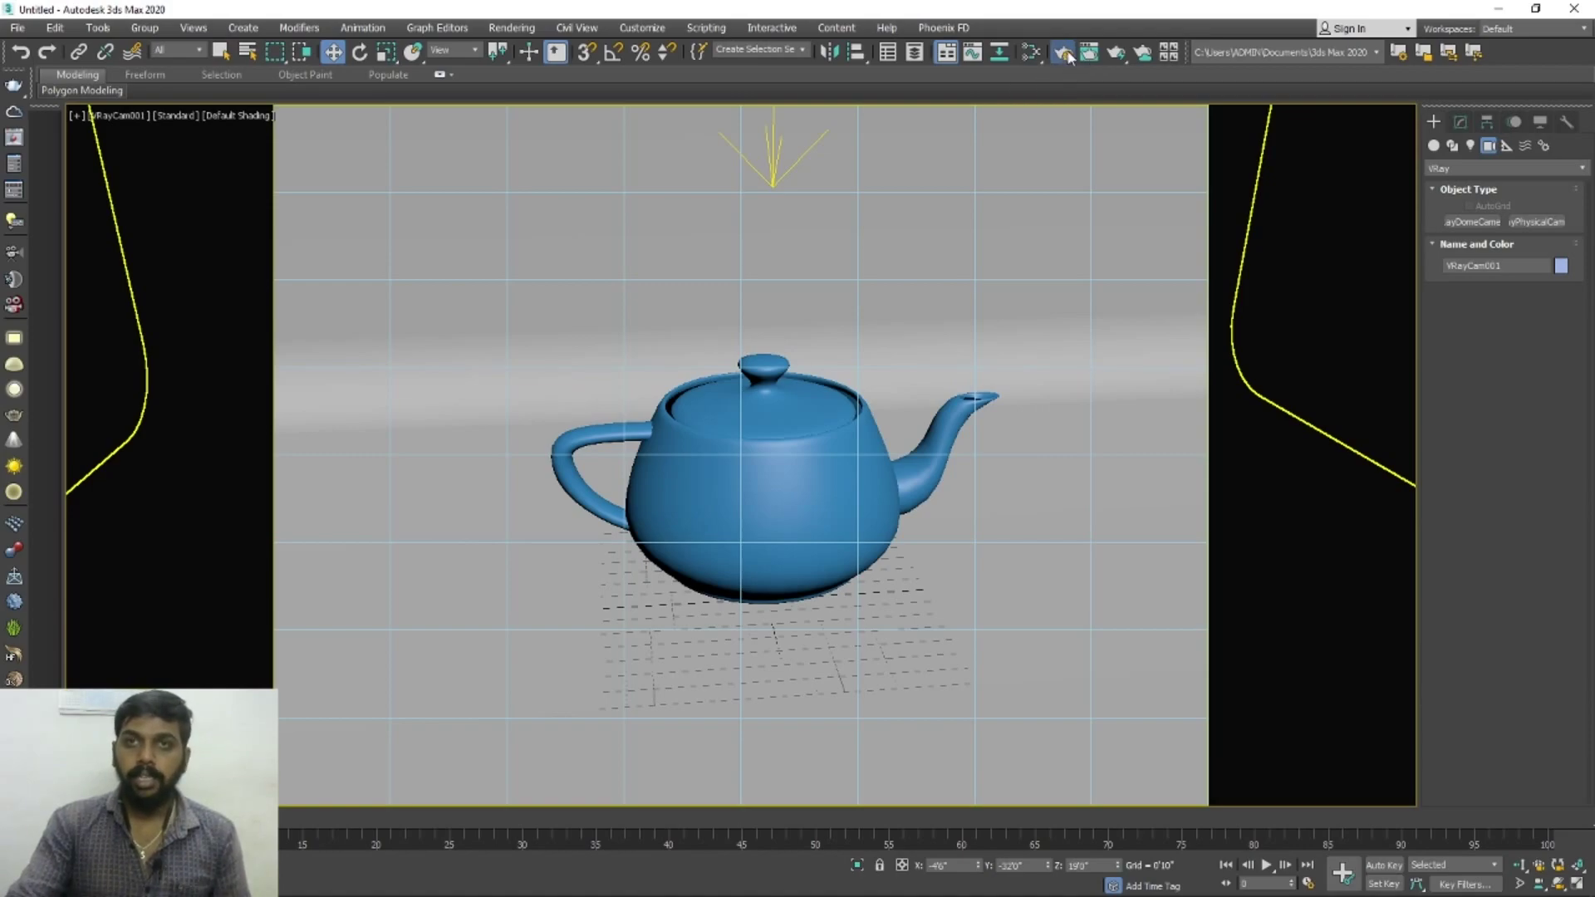
left_click_drag(1431, 132, 1145, 133)
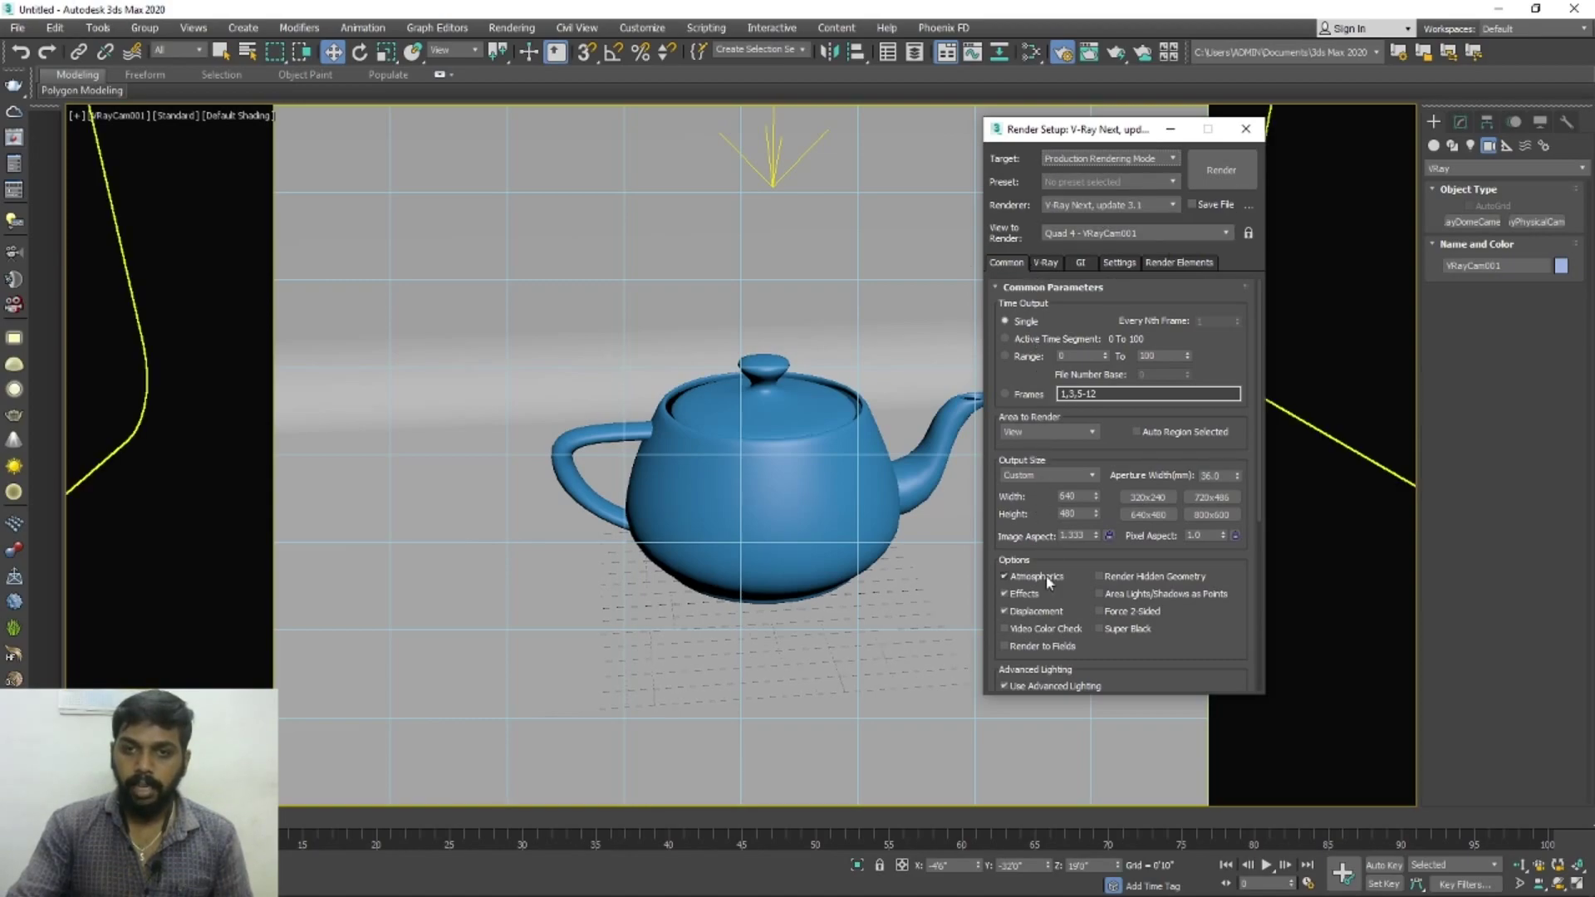
left_click(1047, 478)
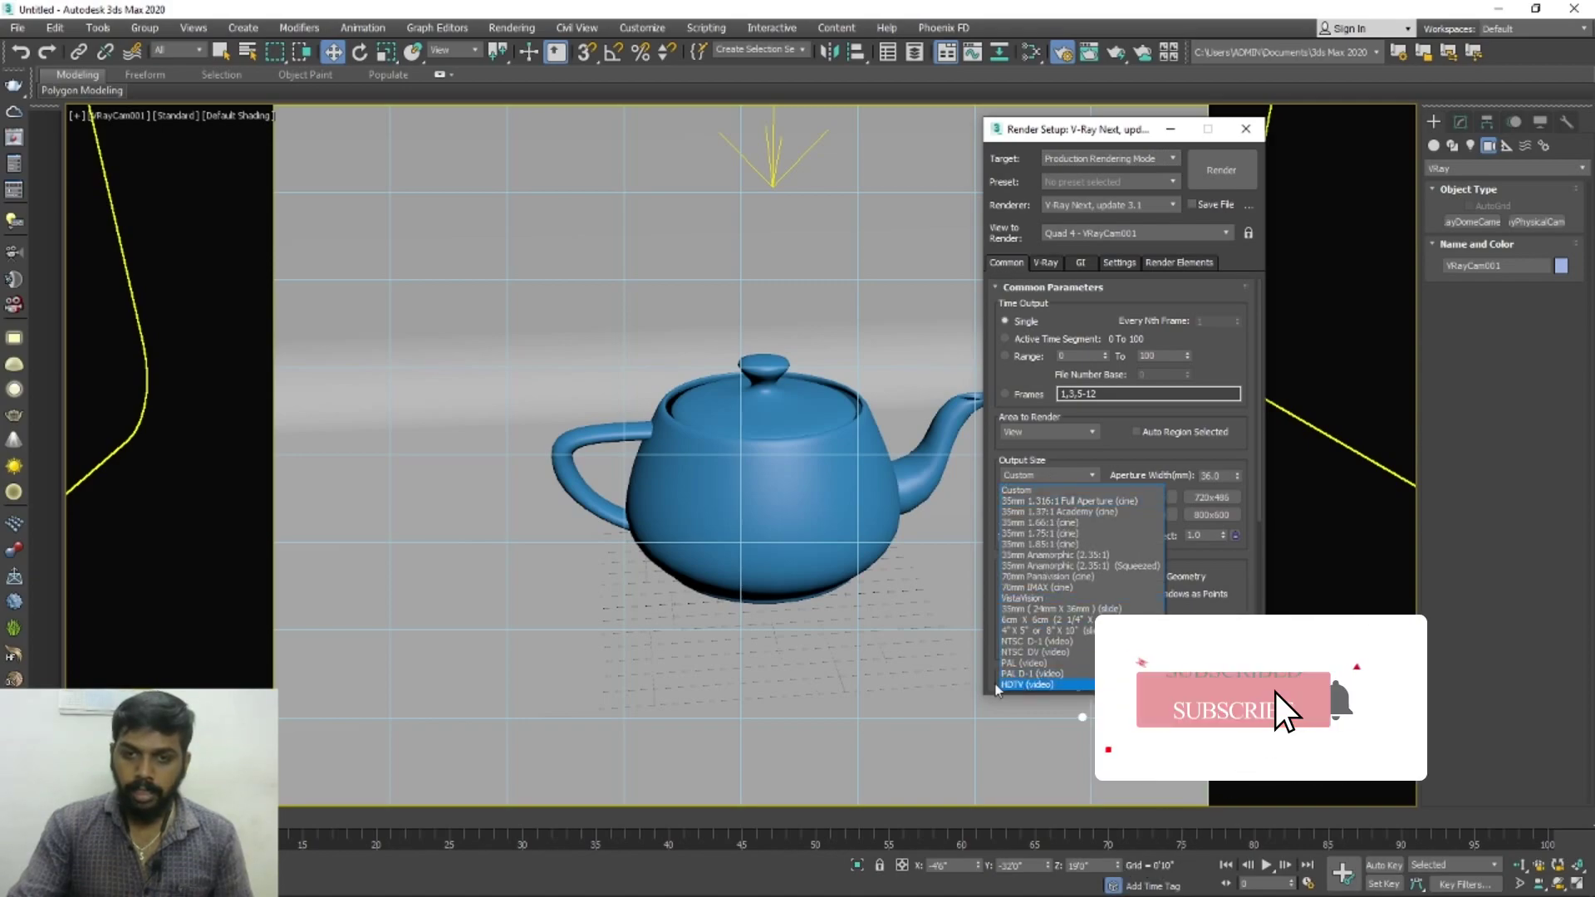
left_click(1030, 685)
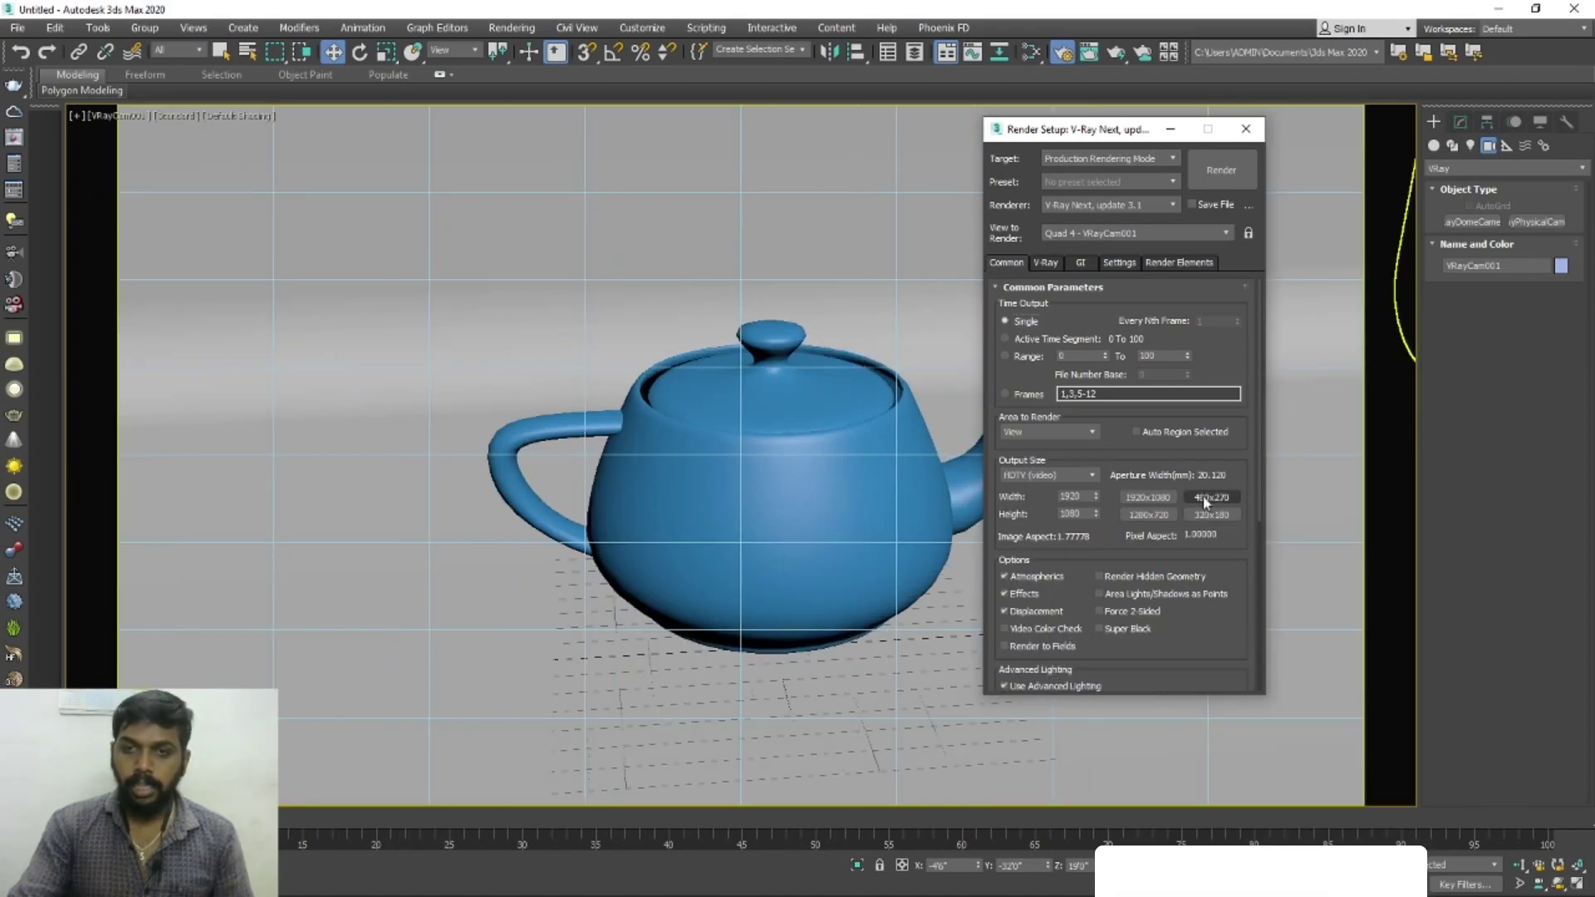
left_click(1150, 499)
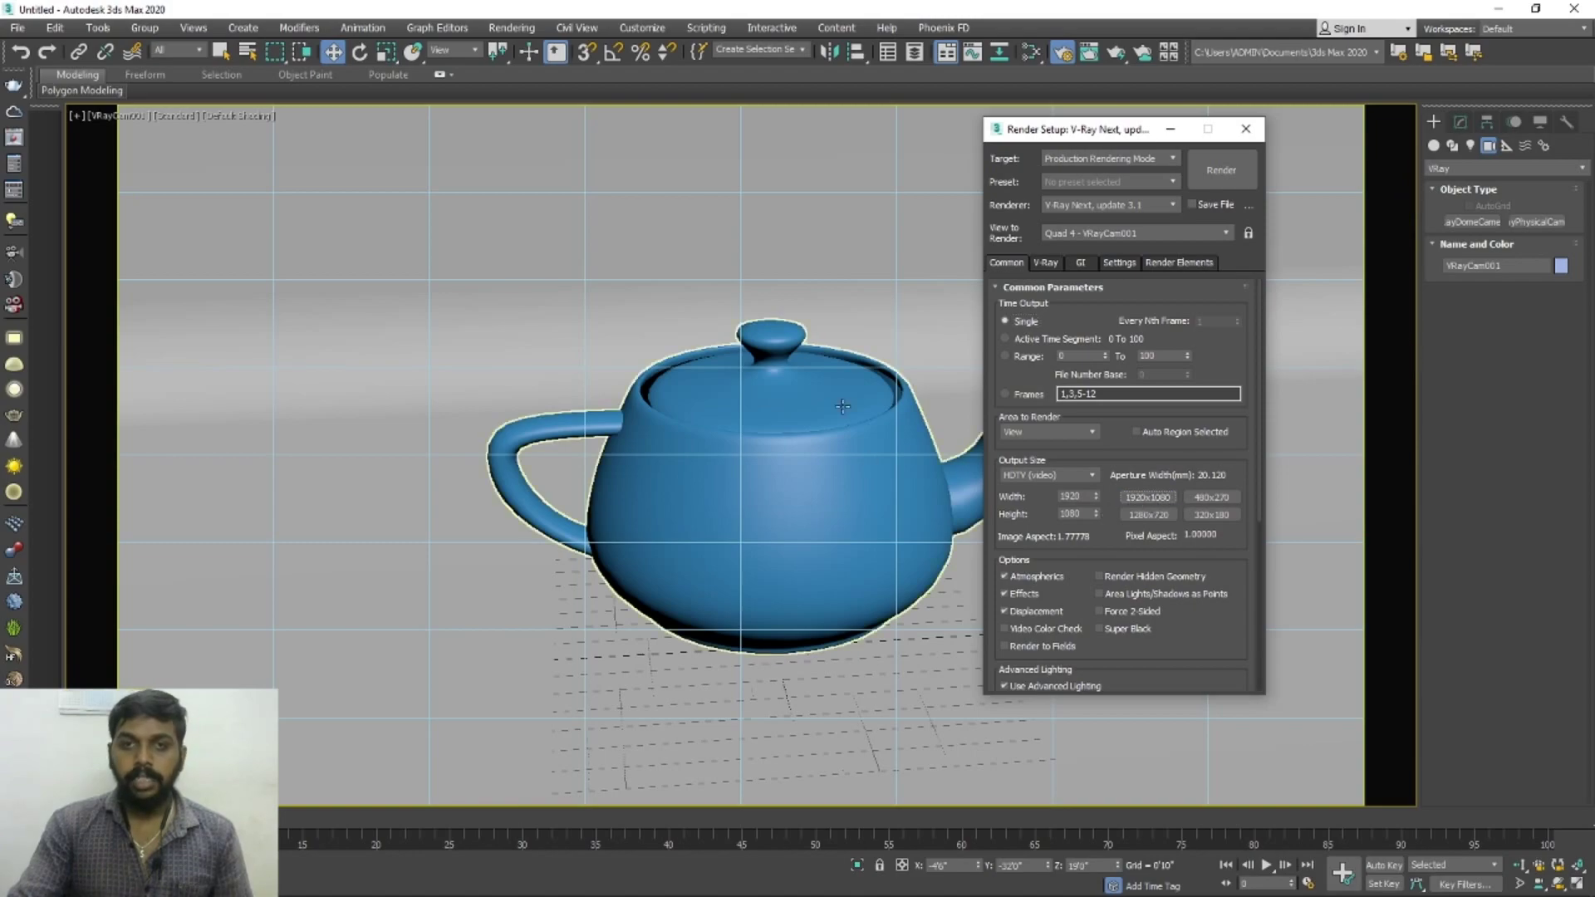
left_click(1245, 129)
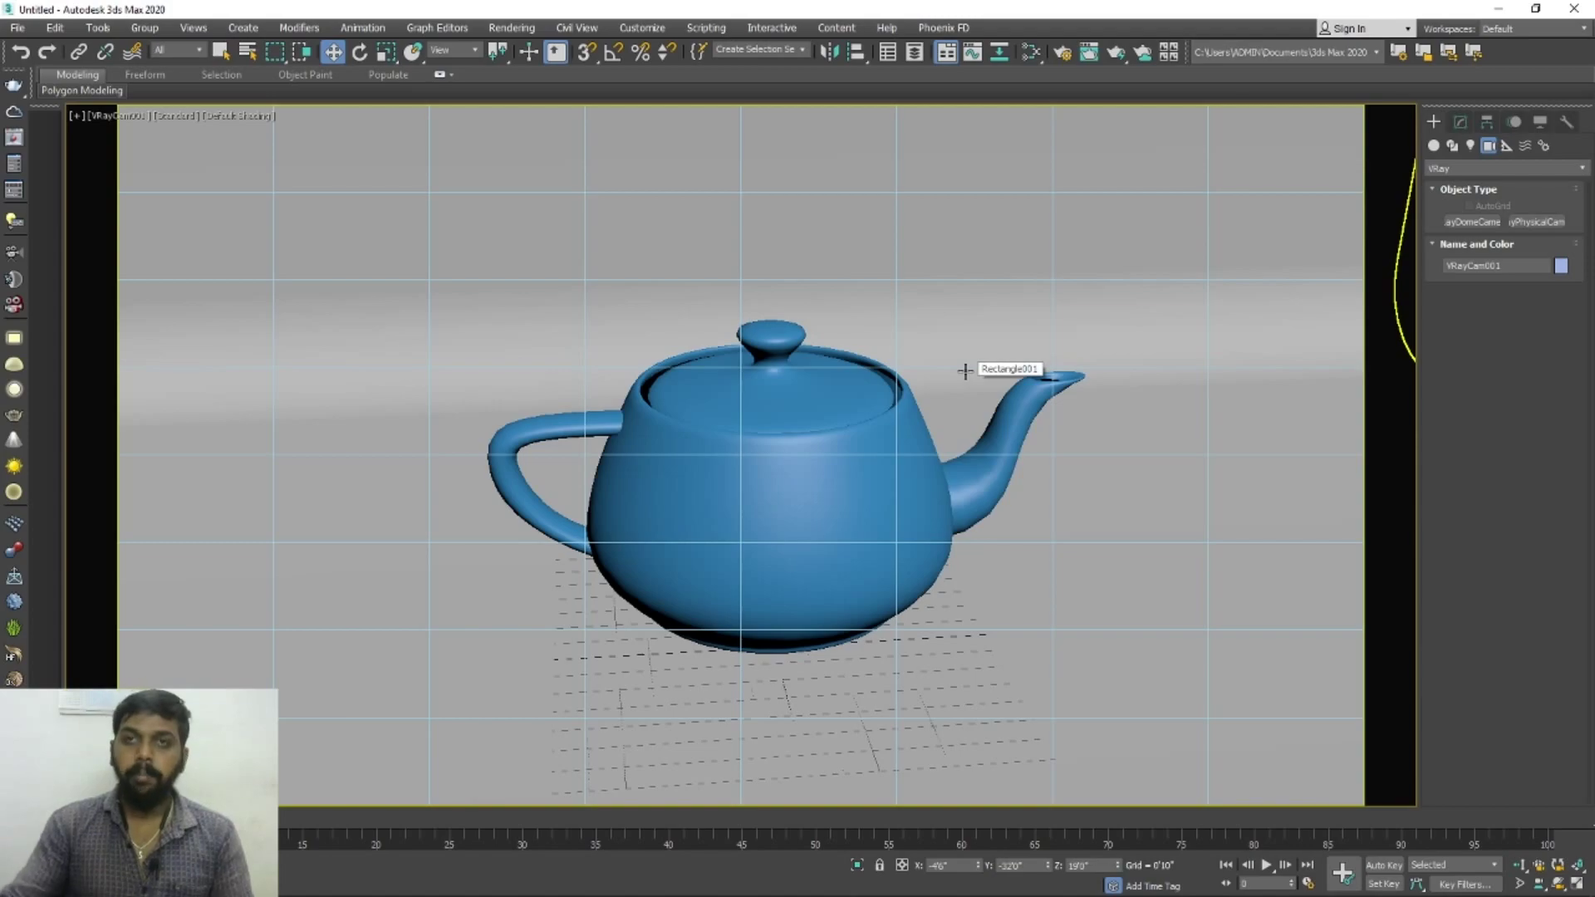
Reopen the Slate Material Editor and move the Backgroung node aside to free space in the graph.
key("m")
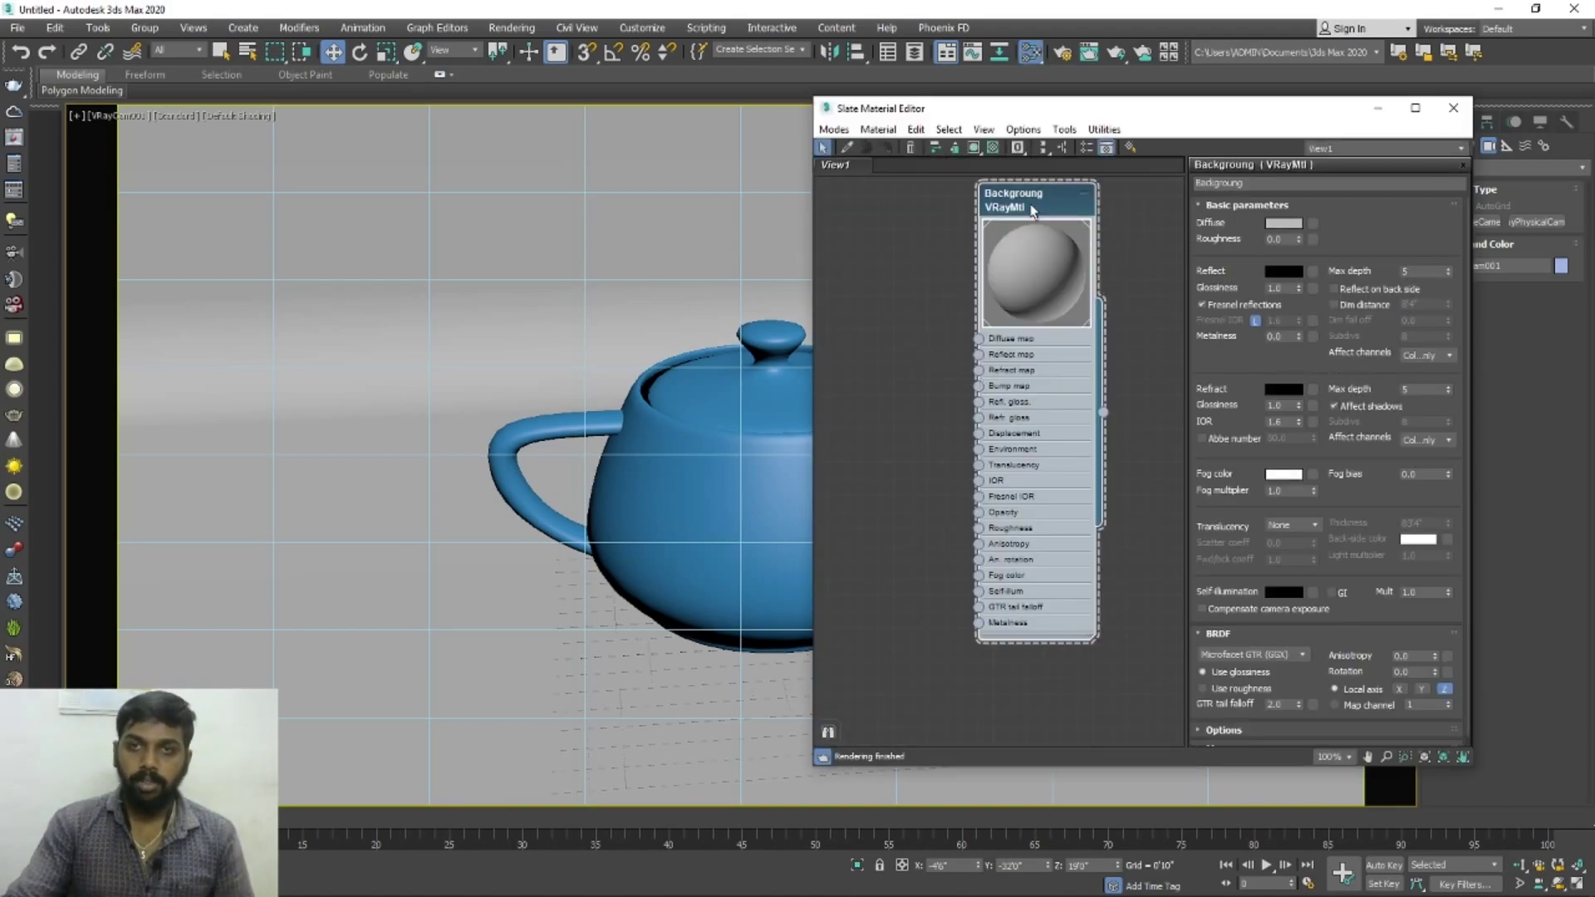
scroll(1031, 210, "down", 5)
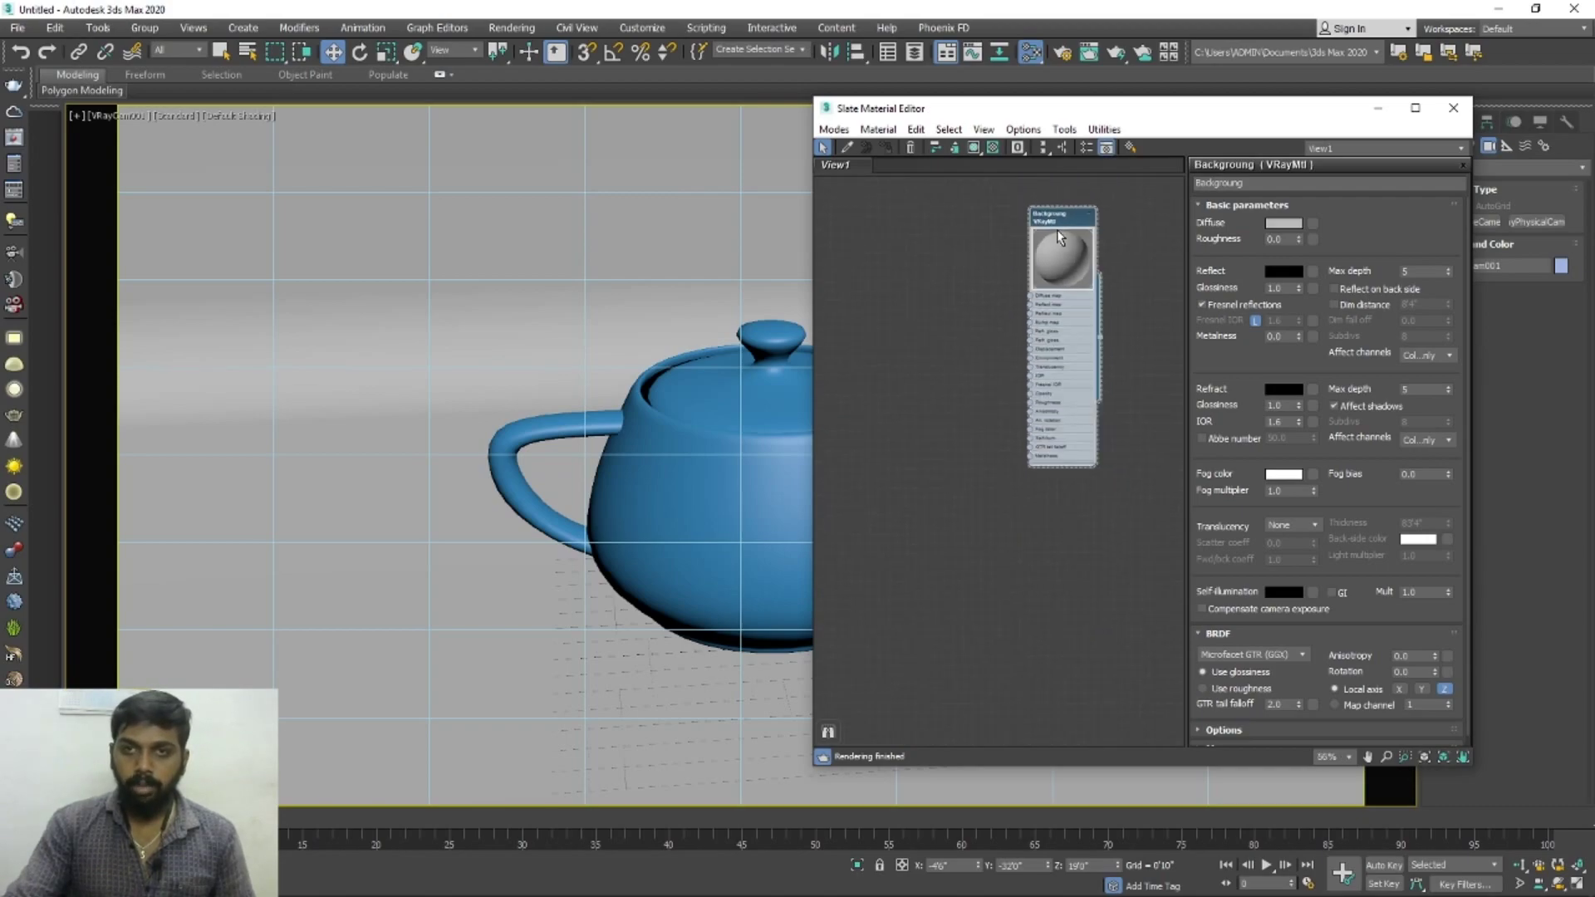
left_click_drag(1060, 236, 870, 200)
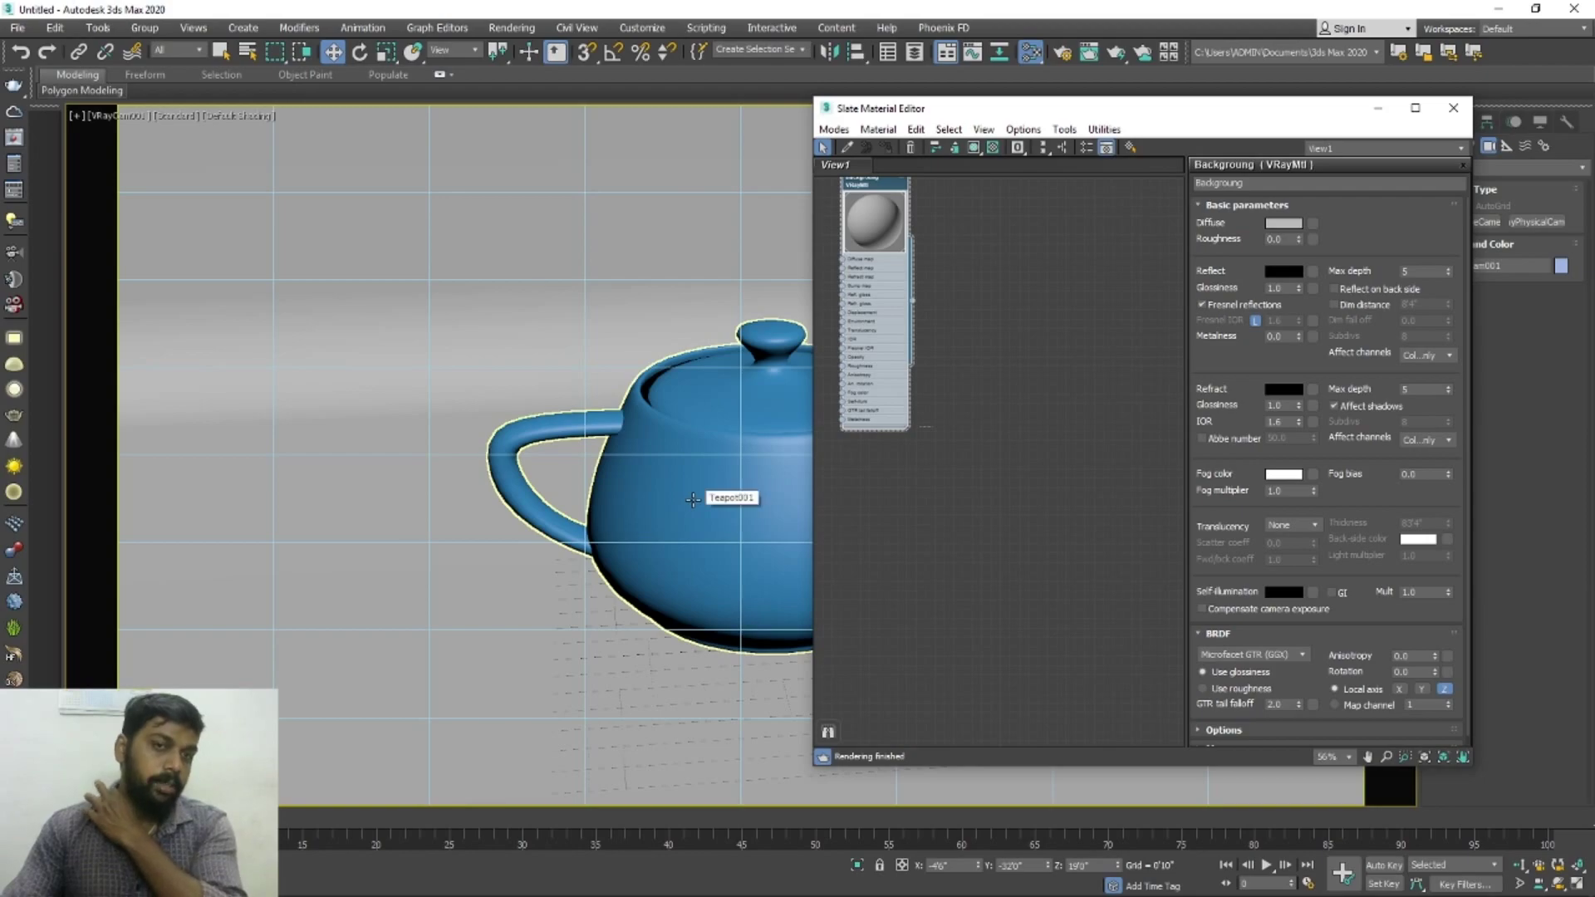
Create a second VRayMtl, place its node in the free space, and assign it to the teapot.
right_click(1030, 381)
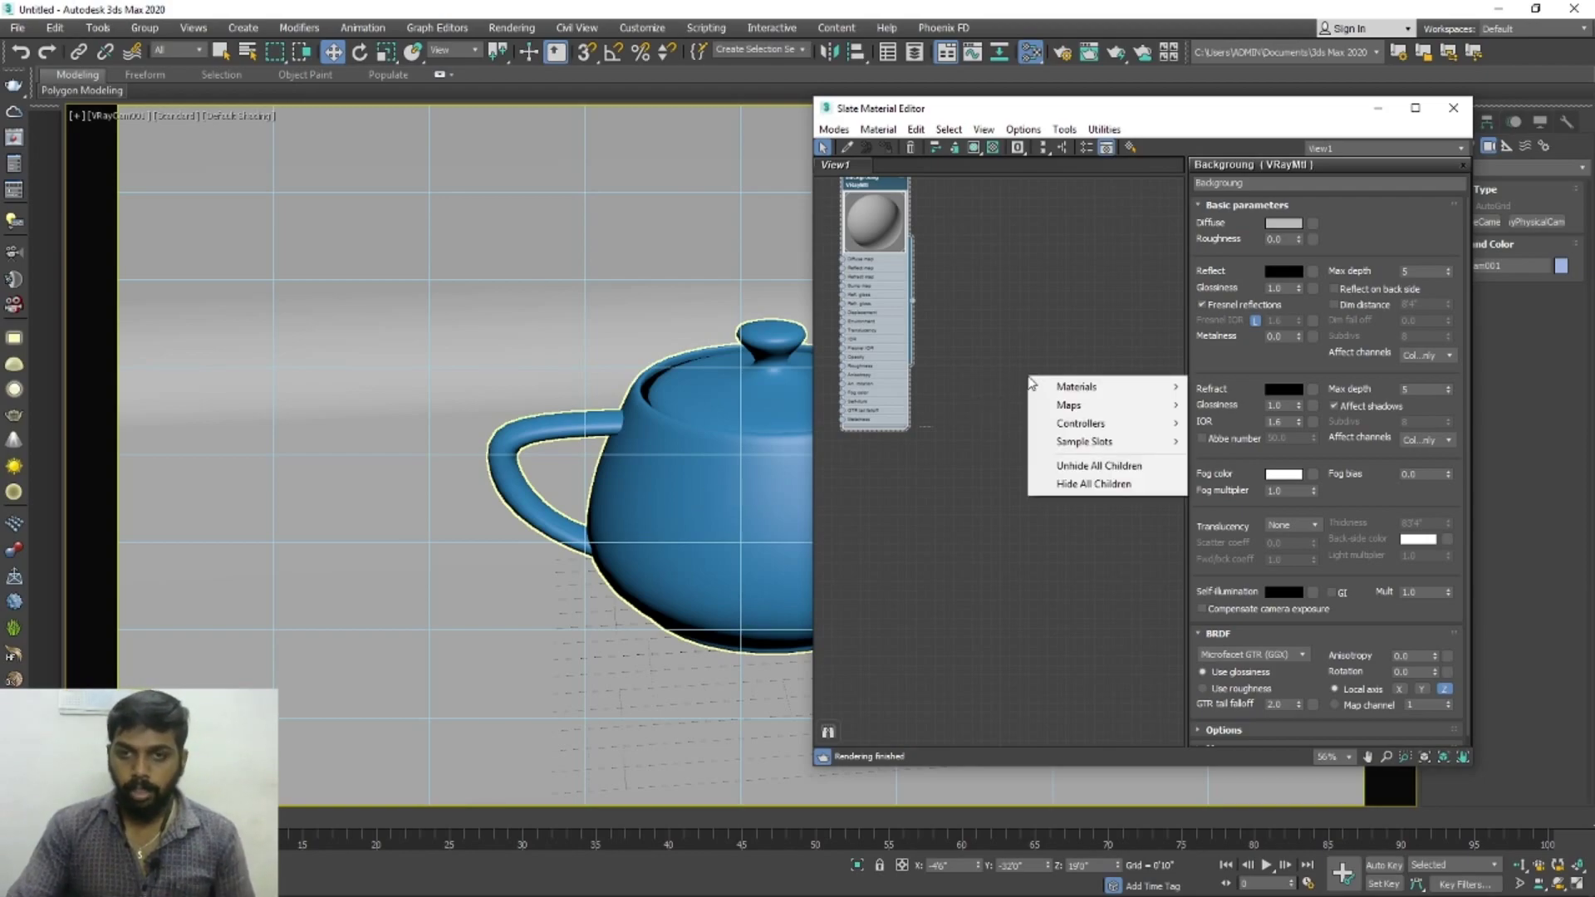
mouse_move(1072, 387)
mouse_move(1219, 393)
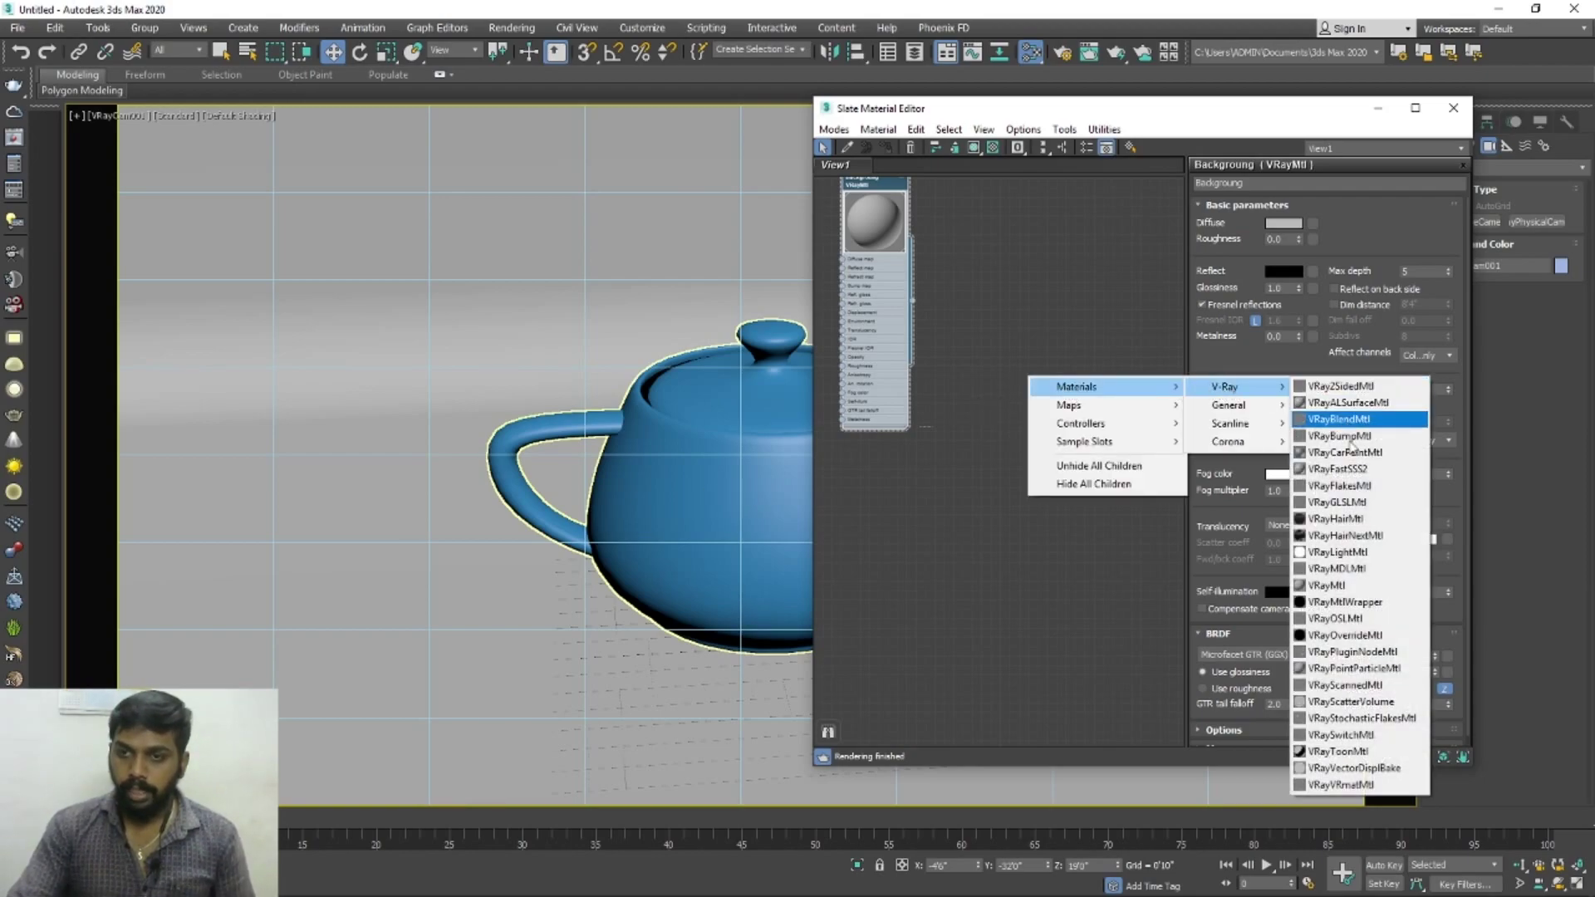
left_click(1363, 586)
double_click(1000, 377)
left_click_drag(1002, 377, 1067, 265)
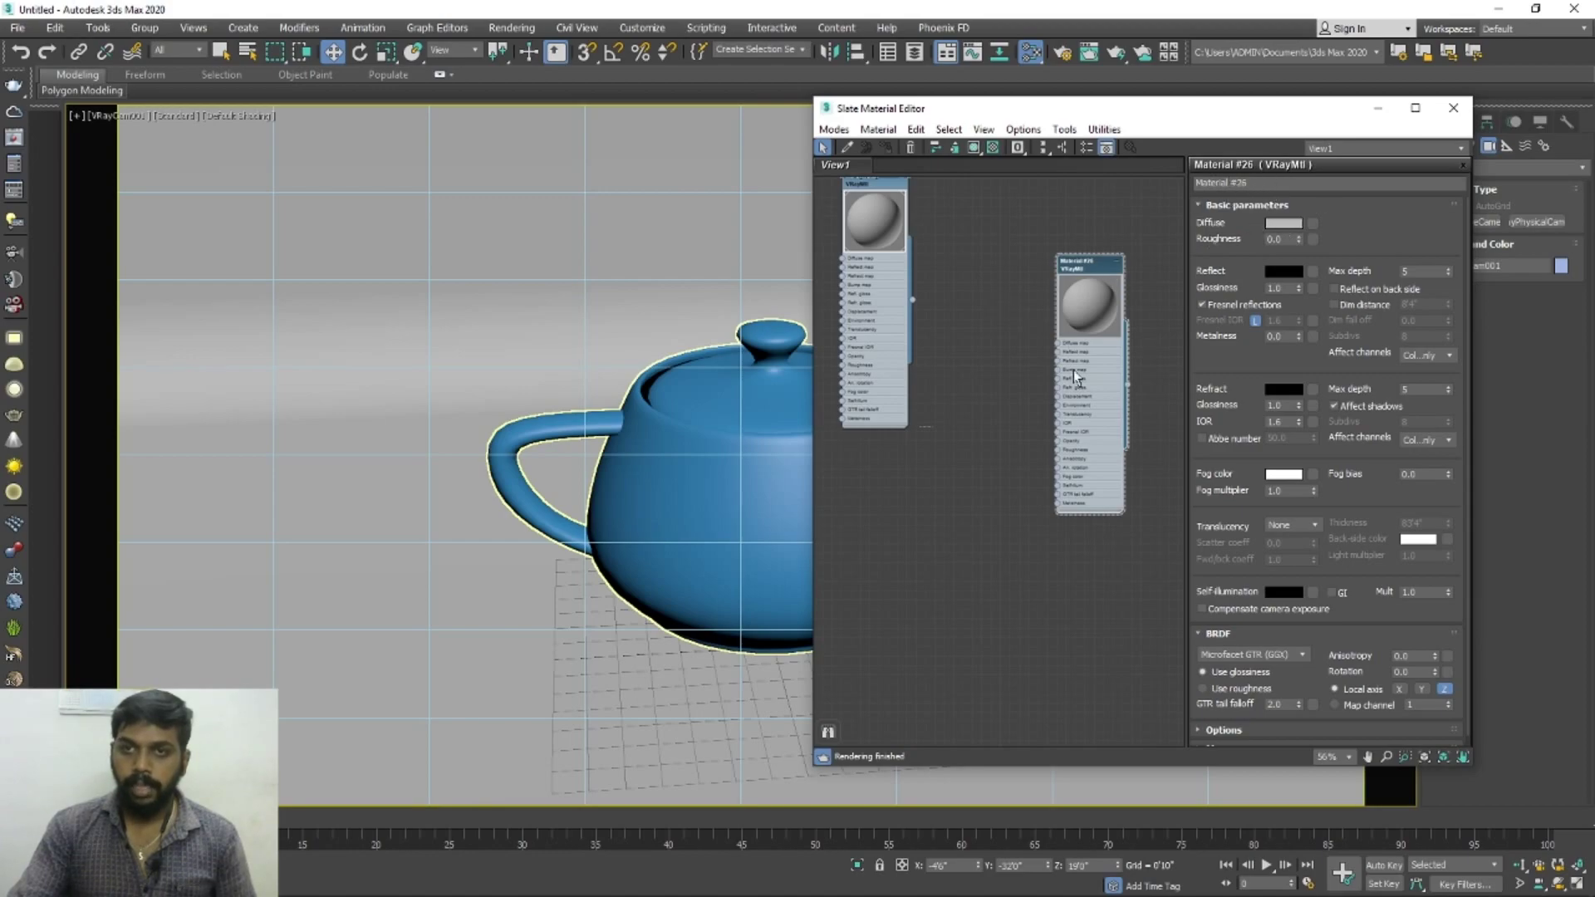
scroll(1078, 376, "up", 2)
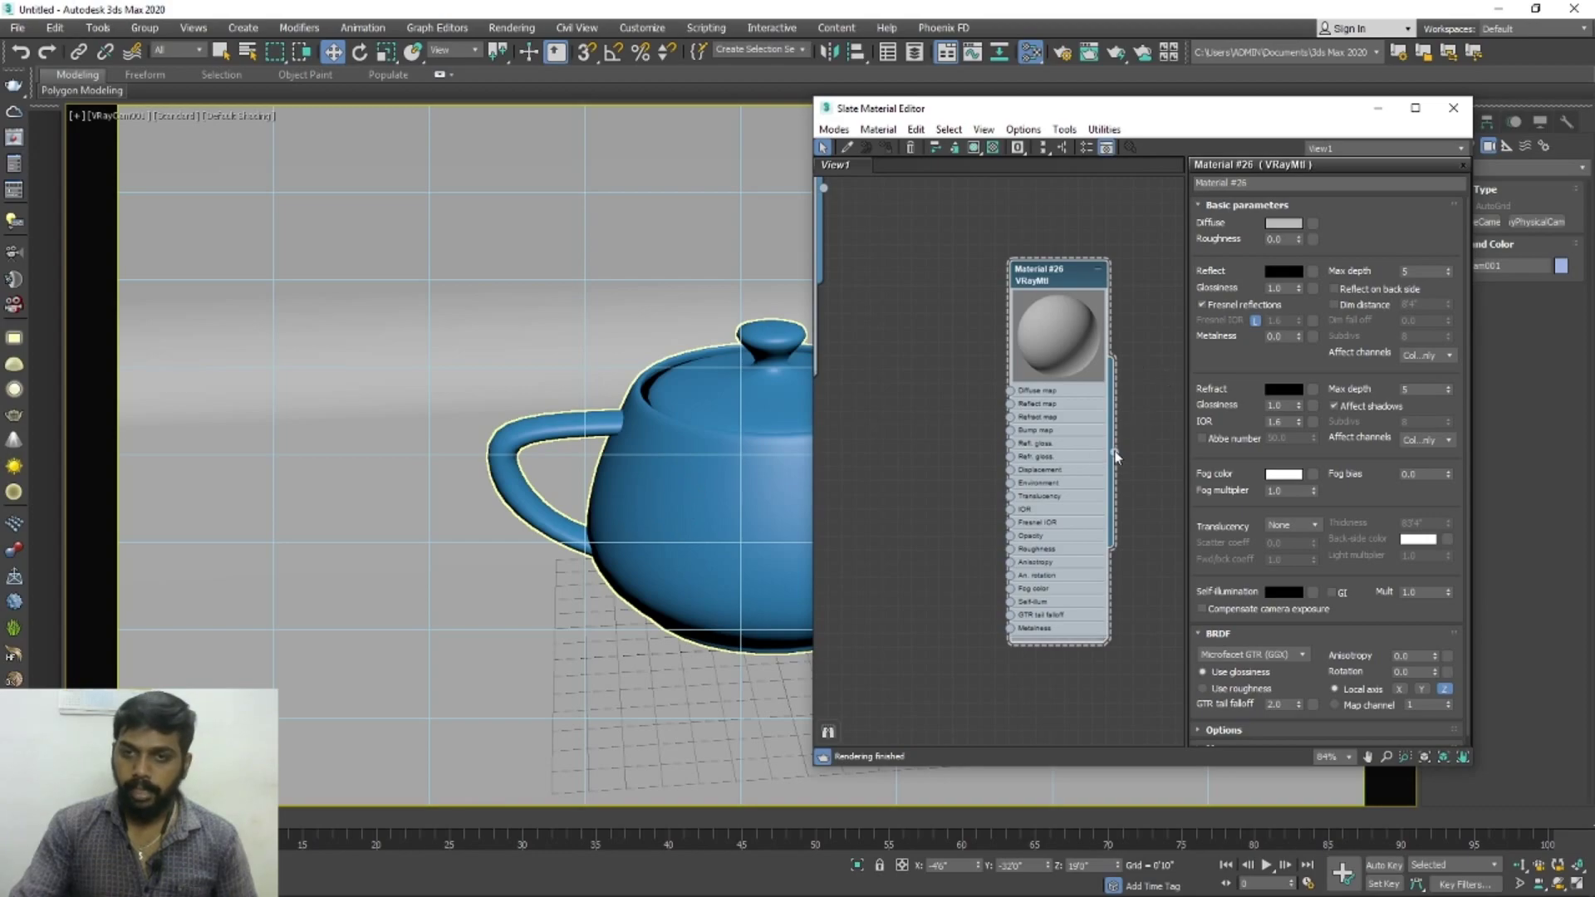
left_click_drag(1165, 482, 703, 506)
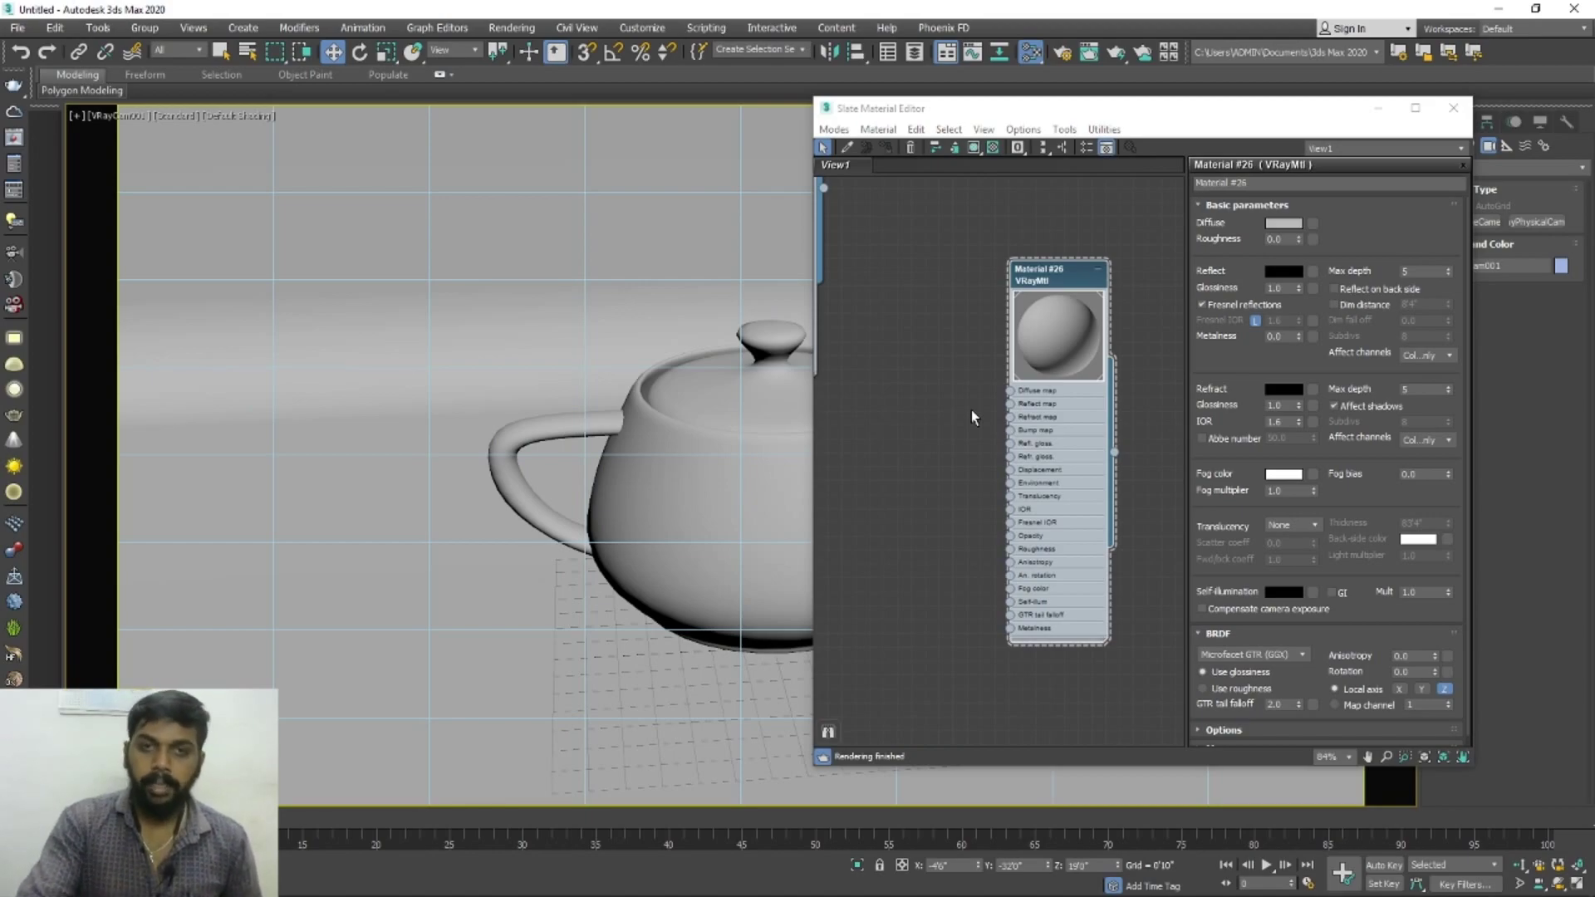
Render the camera view, inspect the teapot in the V-Ray frame buffer, and start interactive rendering.
key("shift+q")
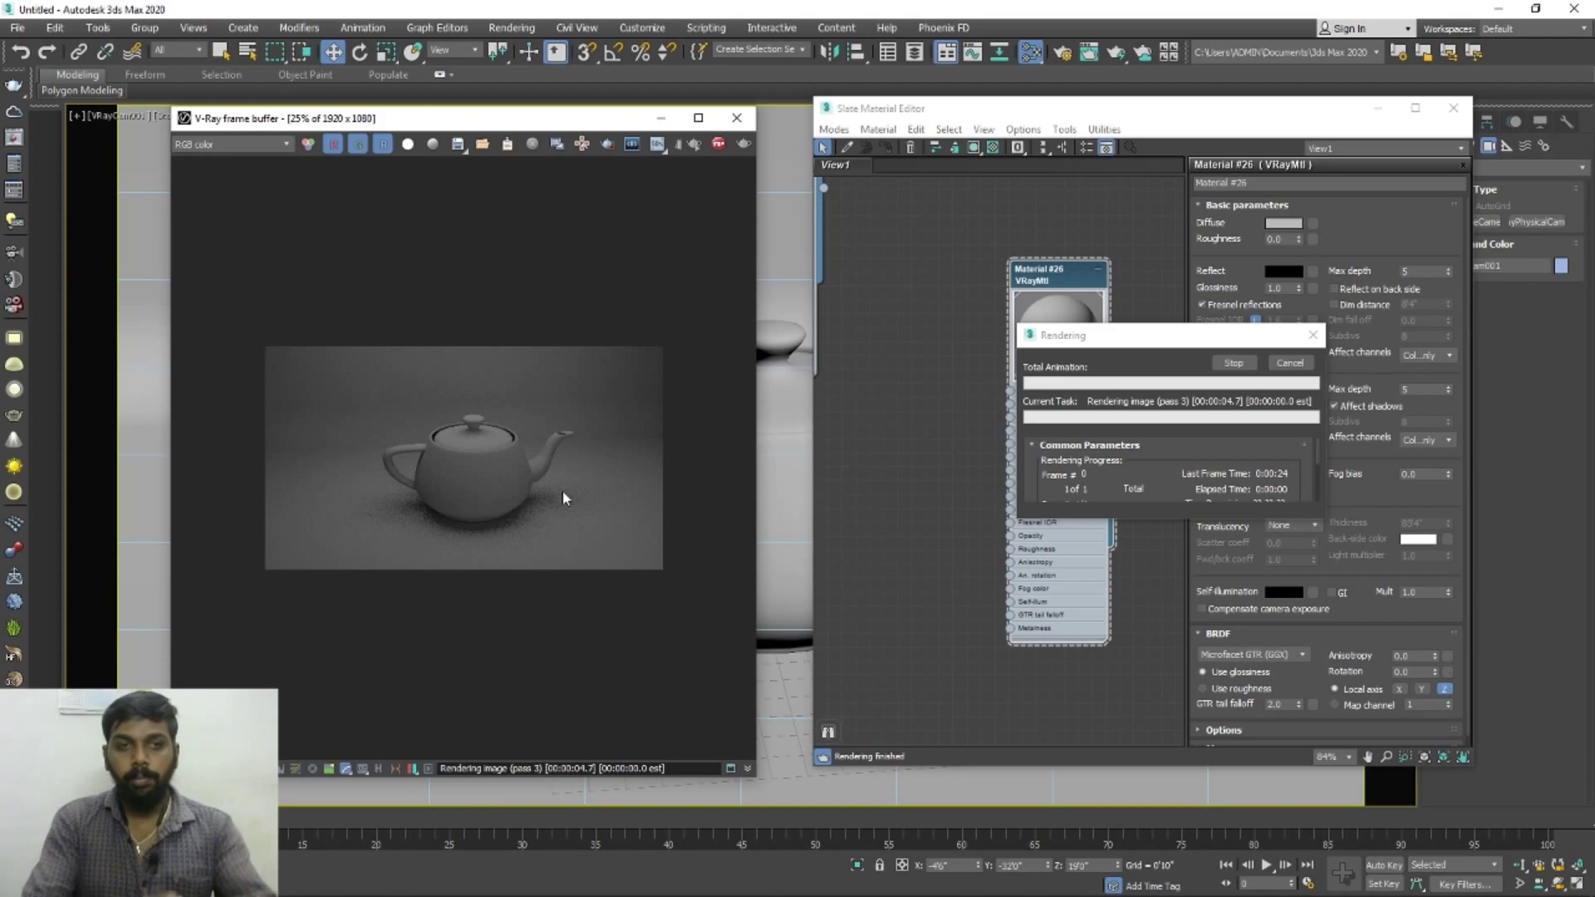
scroll(463, 474, "up", 2)
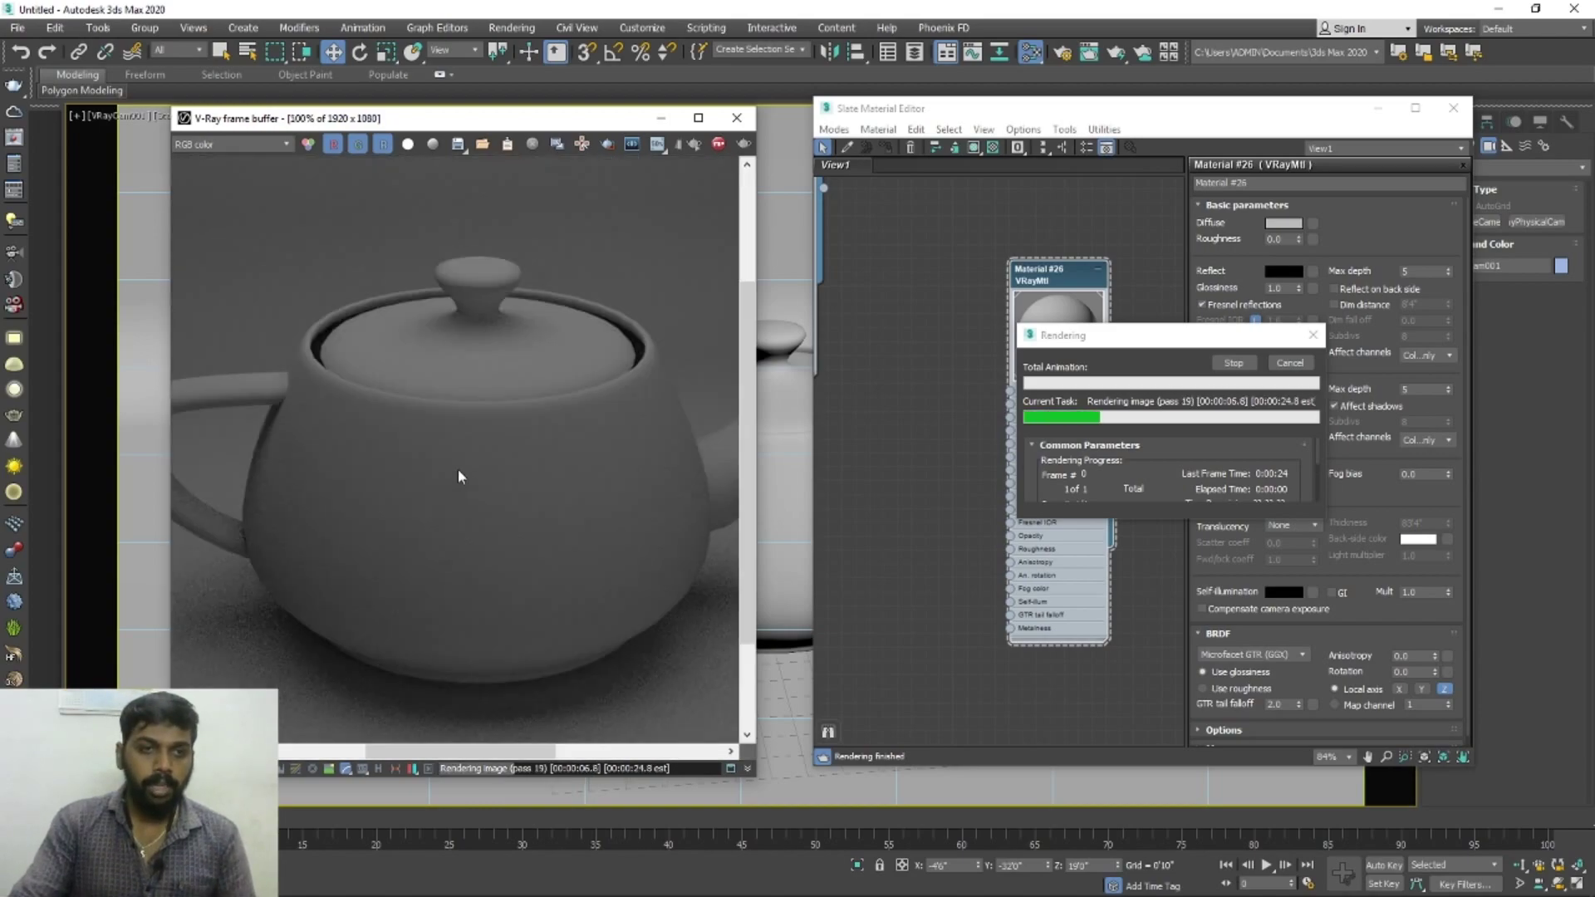
scroll(458, 471, "down", 1)
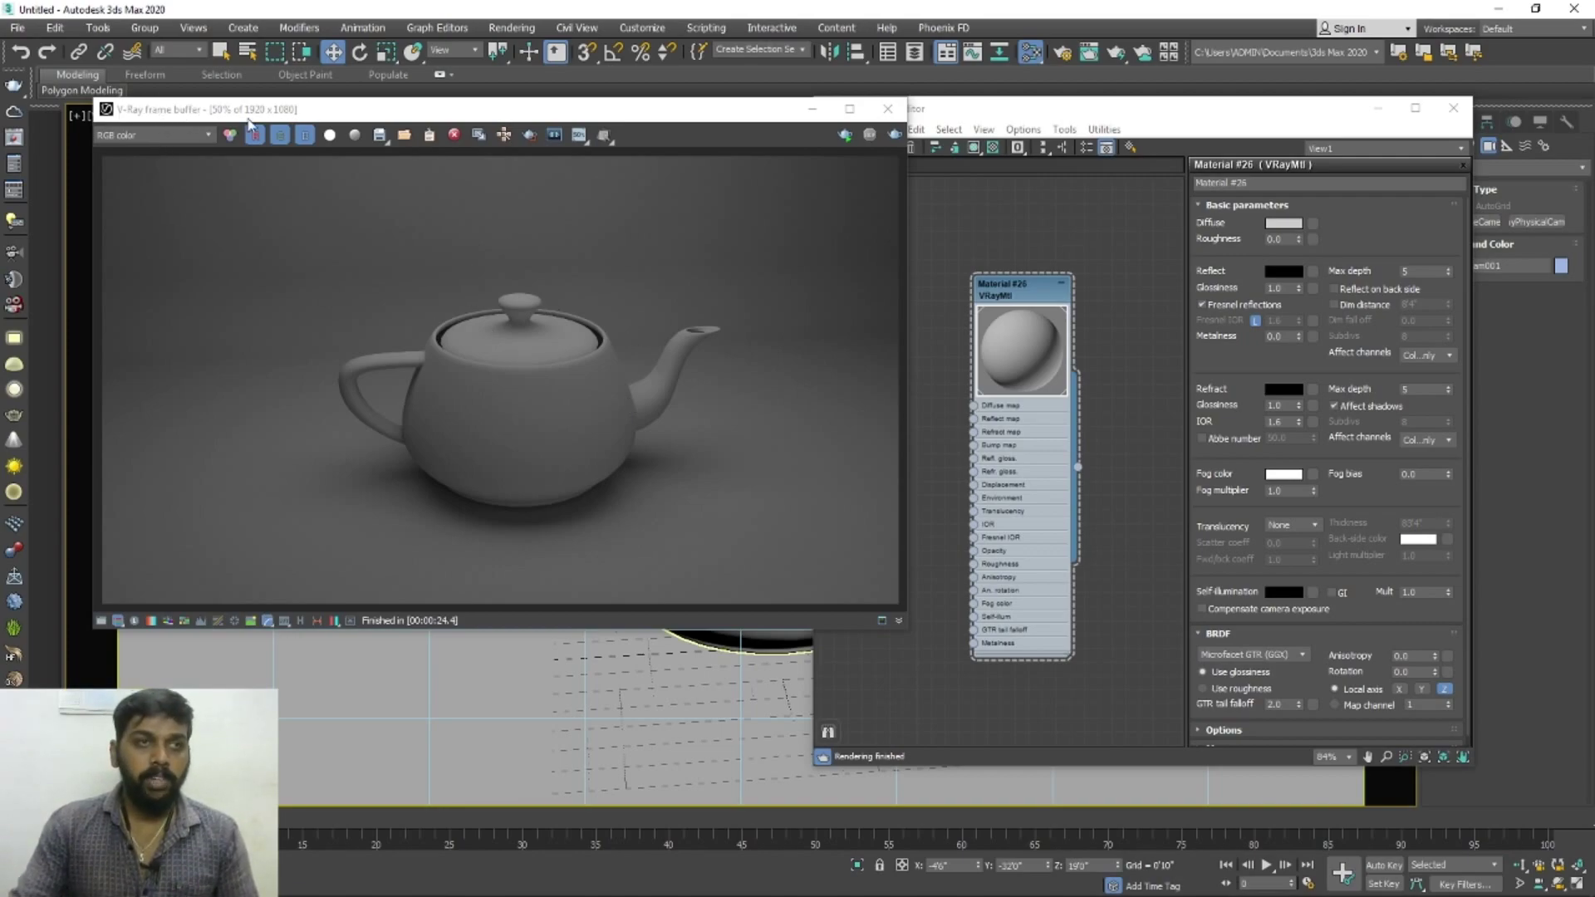
left_click(845, 137)
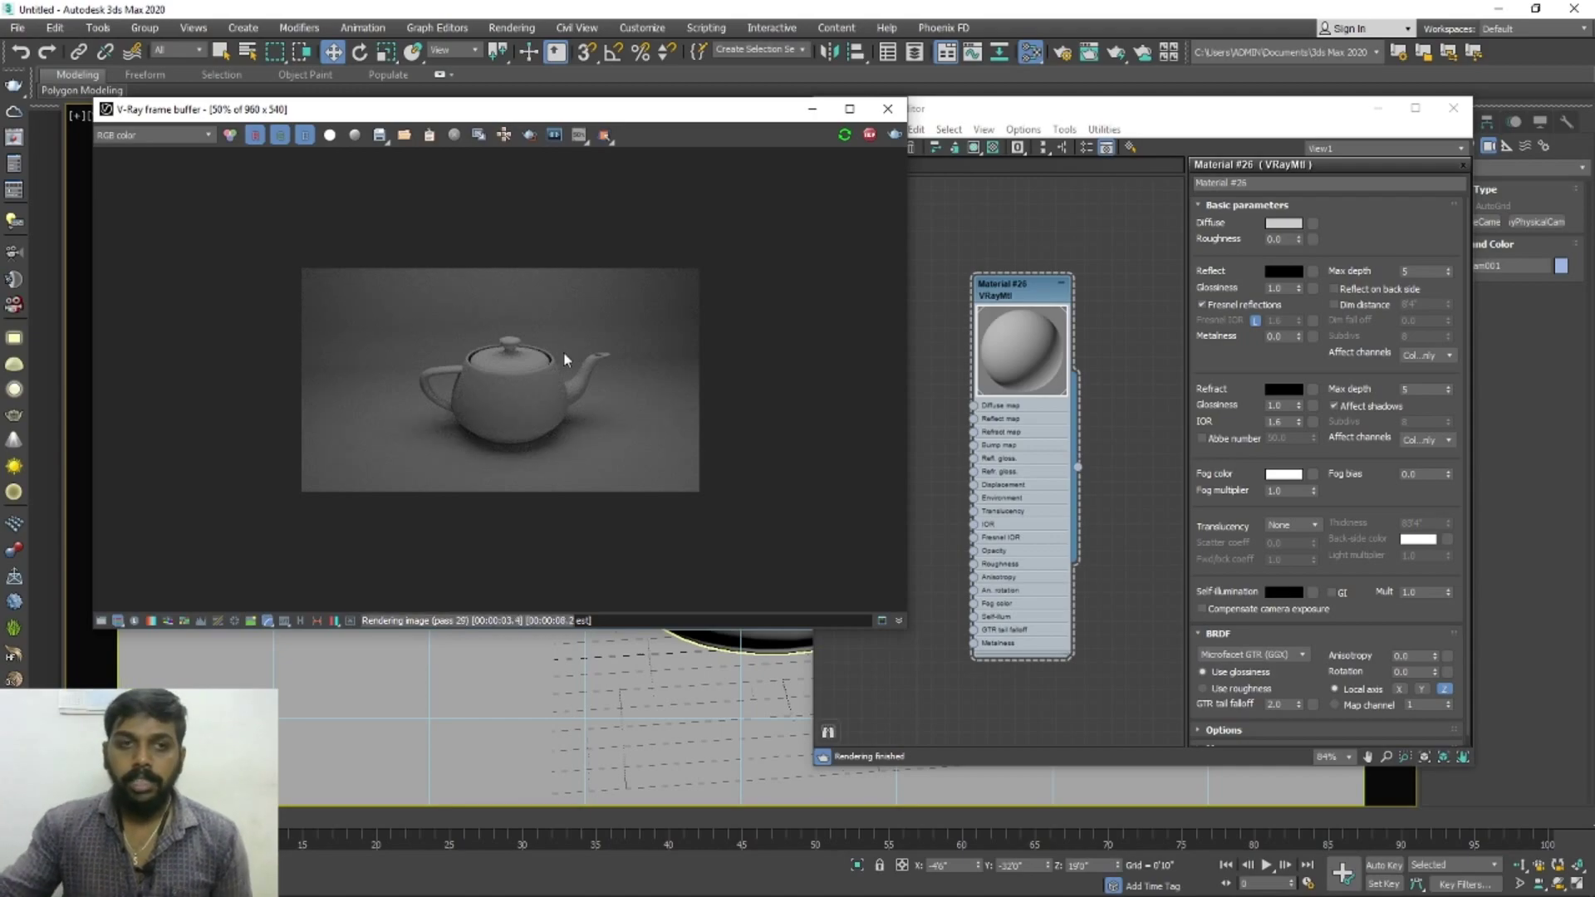
Resize the V-Ray frame buffer into a narrower, taller window clear of the material editor and zoom in on the rendered teapot.
scroll(567, 360, "up", 1)
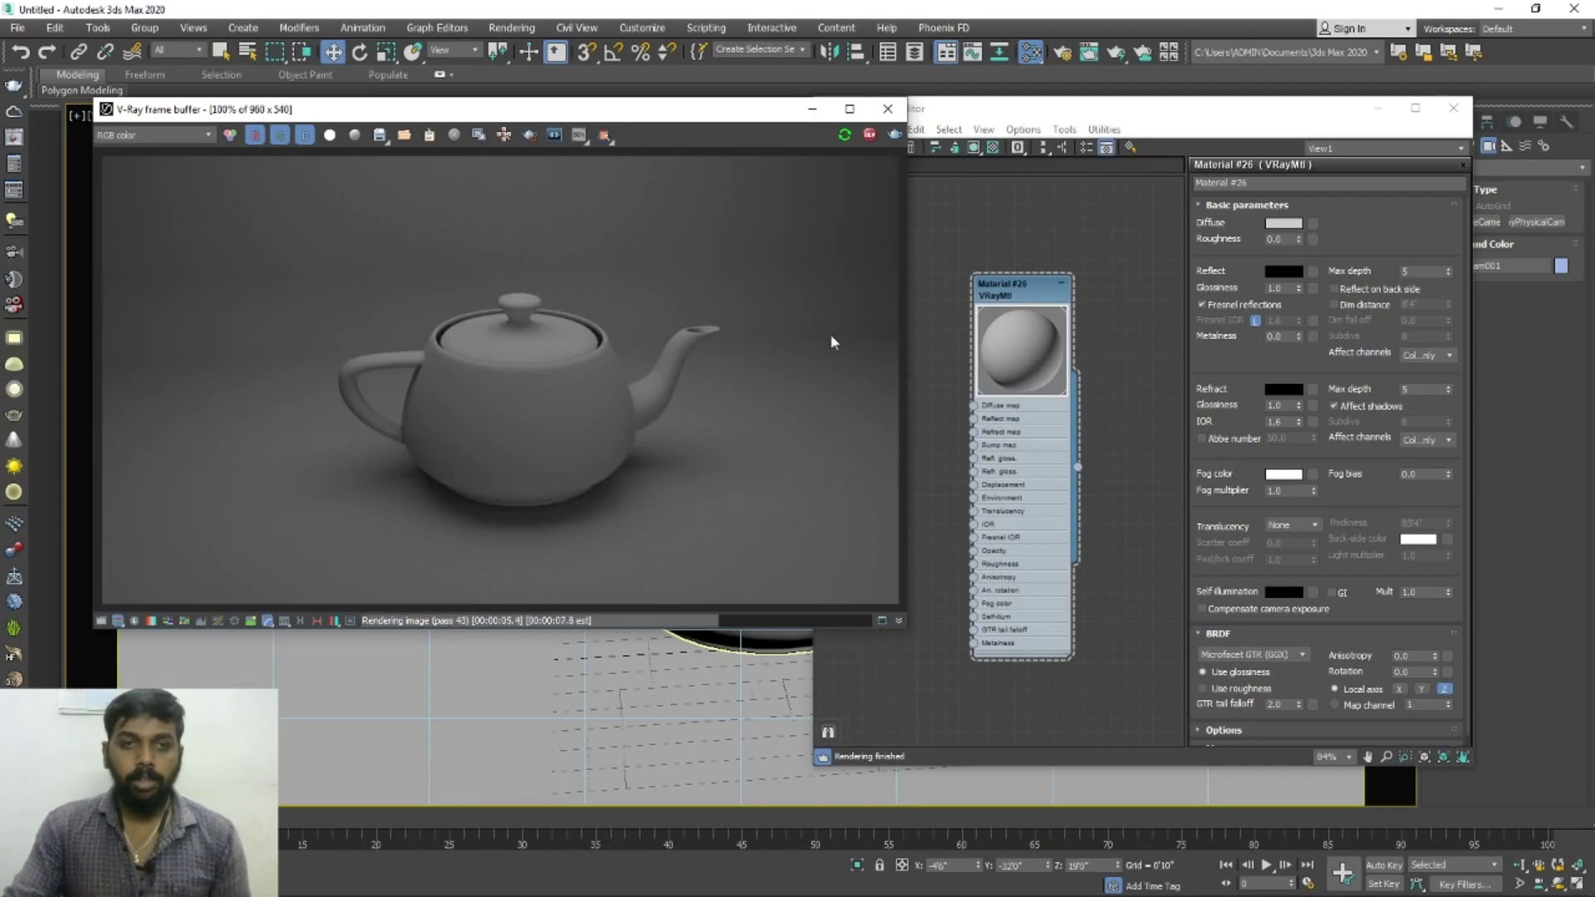
left_click_drag(903, 365, 624, 365)
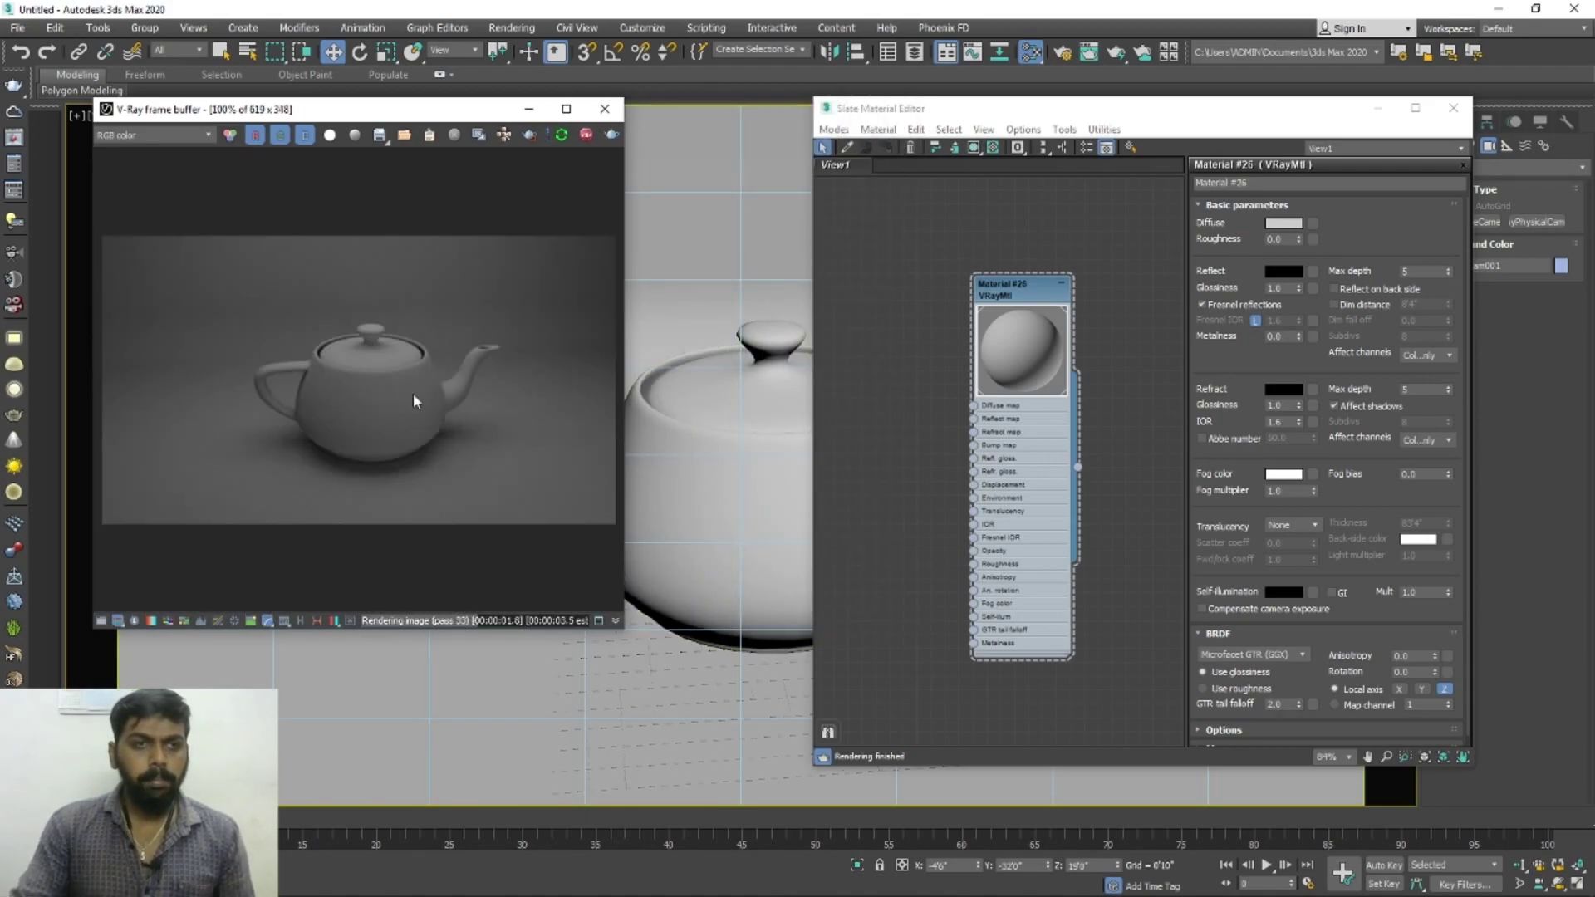
left_click_drag(347, 629, 347, 766)
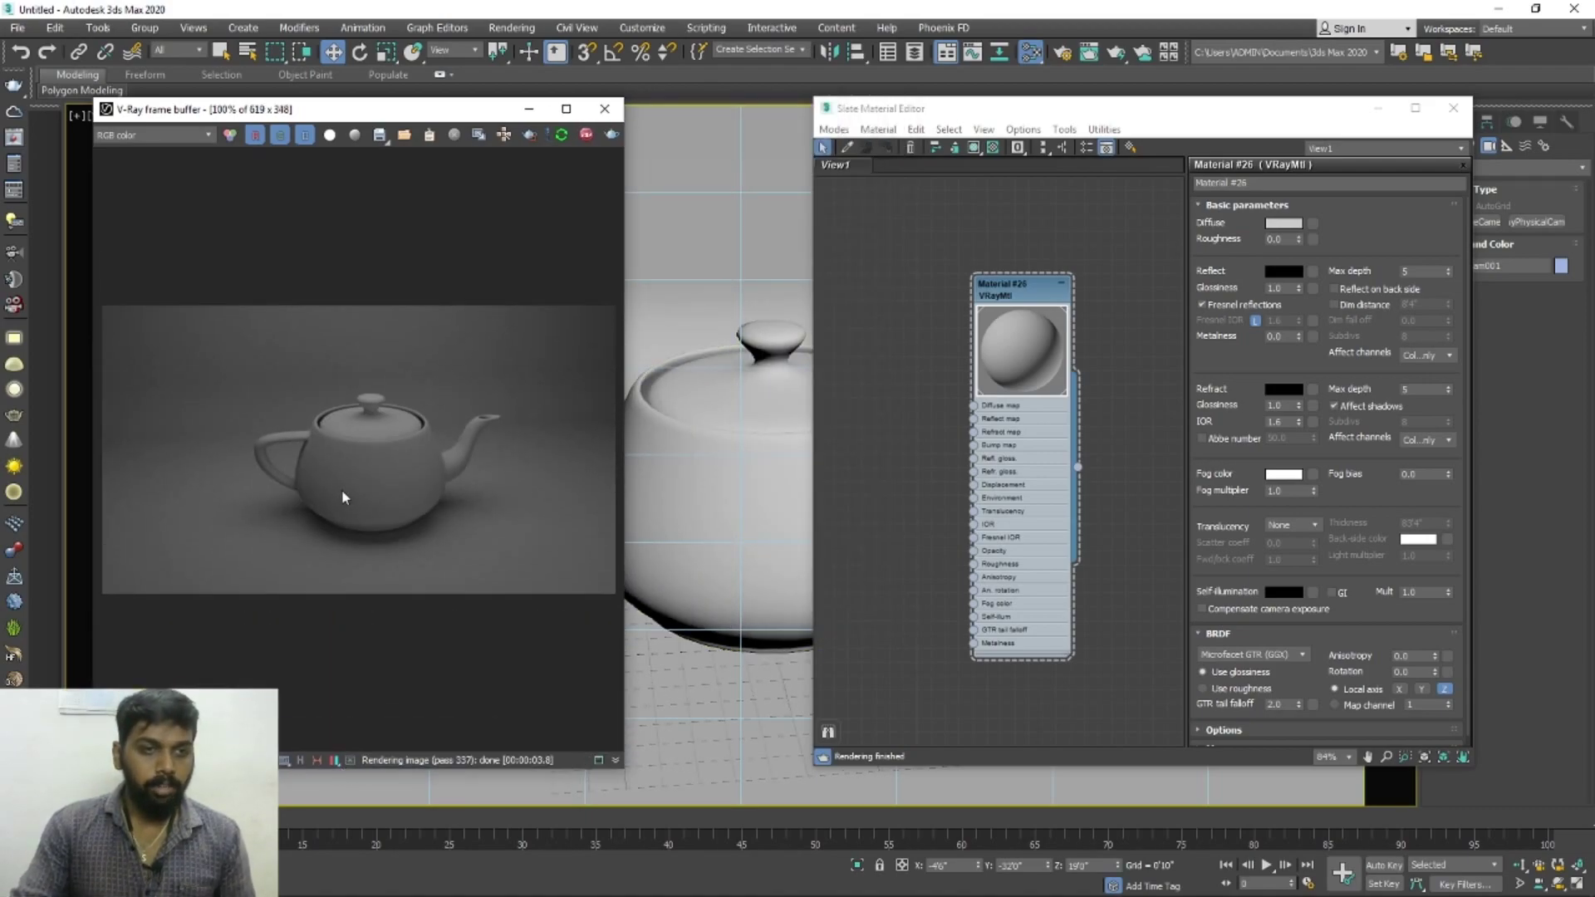
scroll(429, 488, "up", 1)
middle_click_drag(468, 477, 453, 490)
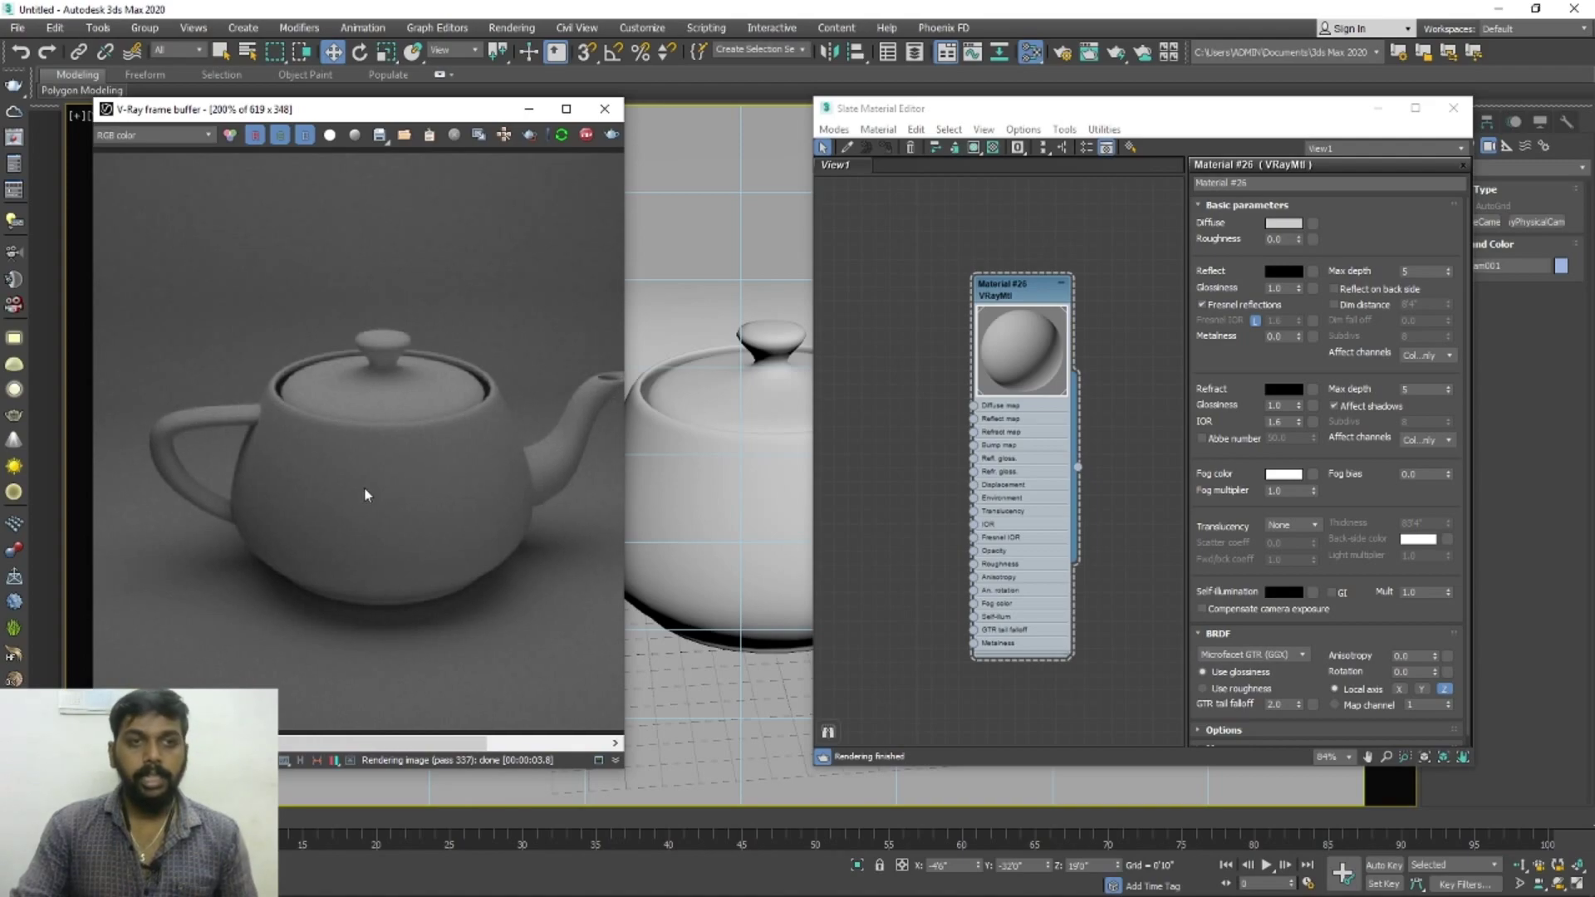
Darken the diffuse colour of the Backgroung material to a dark grey and view the teapot in the interactive render.
left_click(716, 420)
scroll(1107, 405, "down", 1)
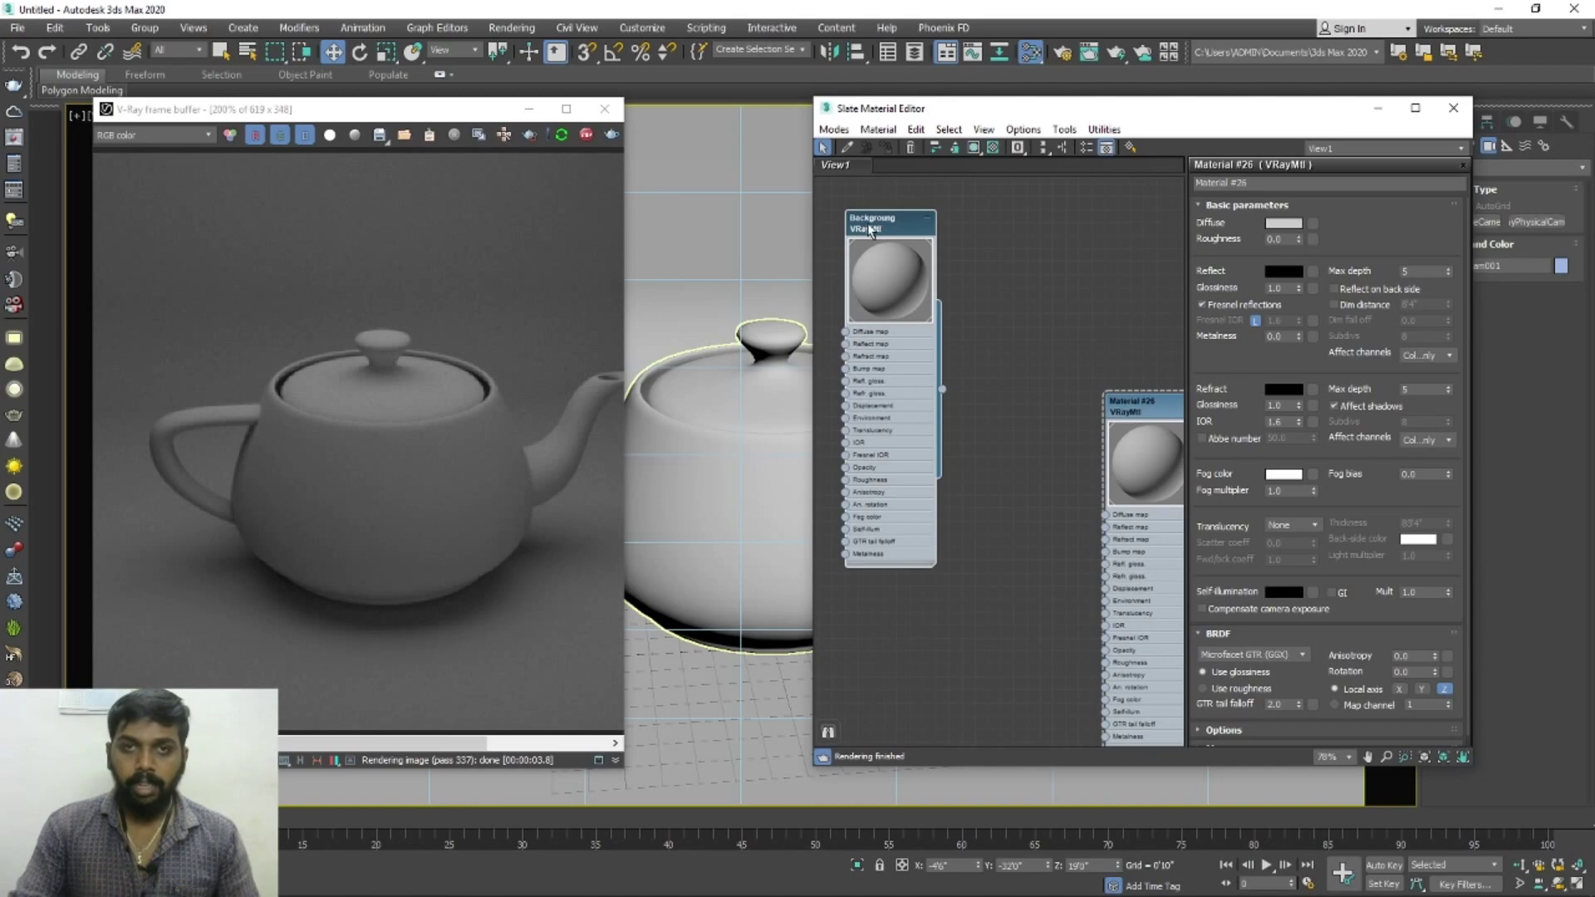
left_click(870, 230)
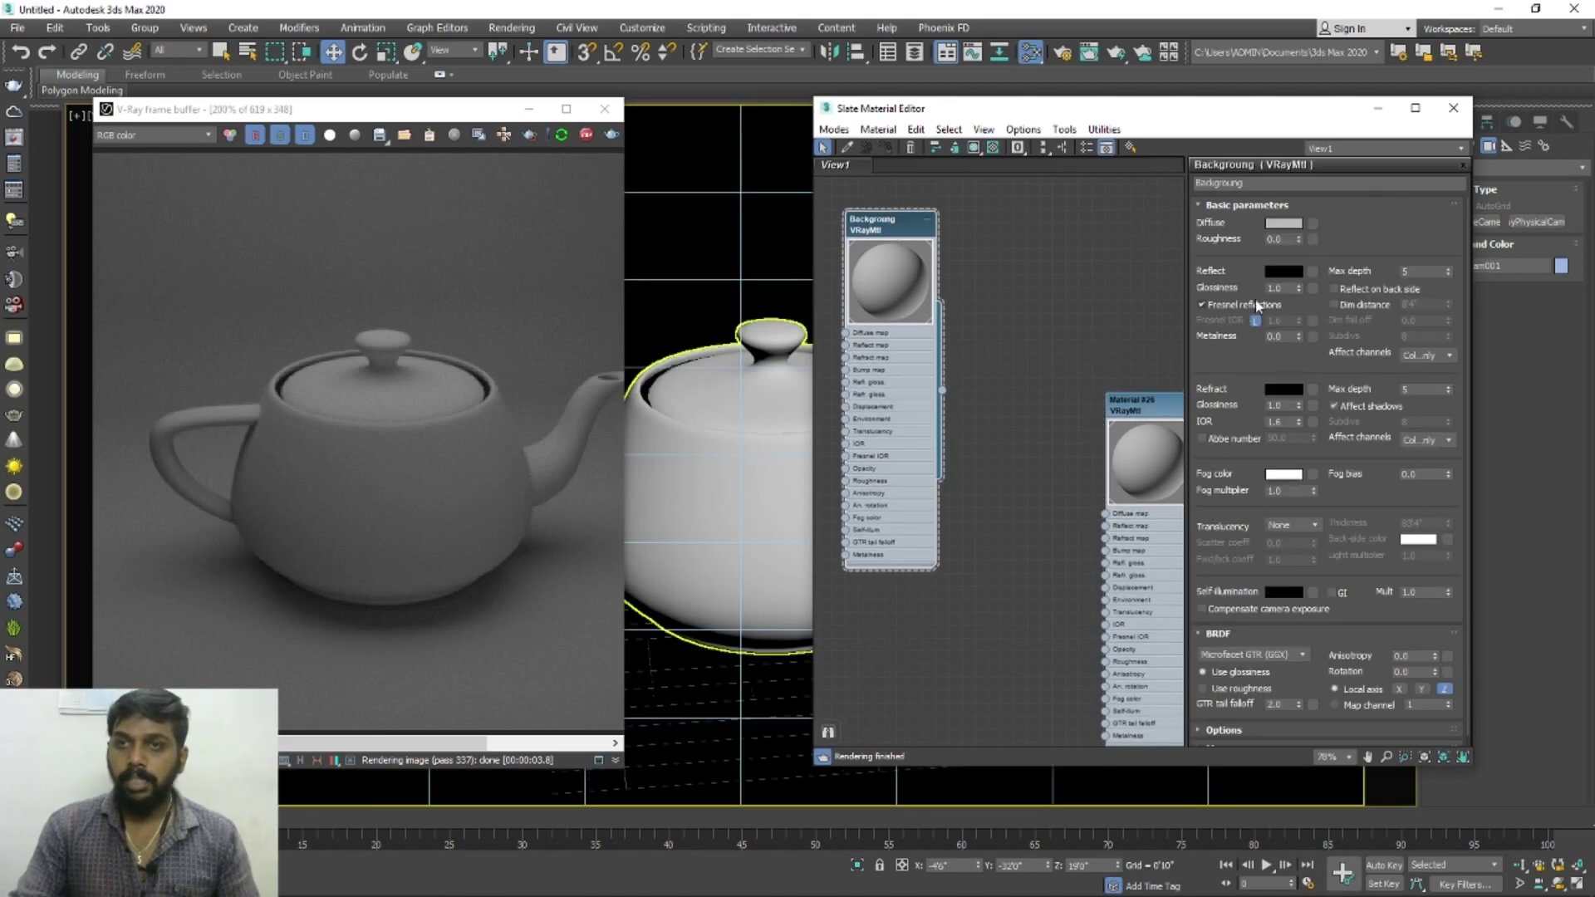
left_click(1292, 231)
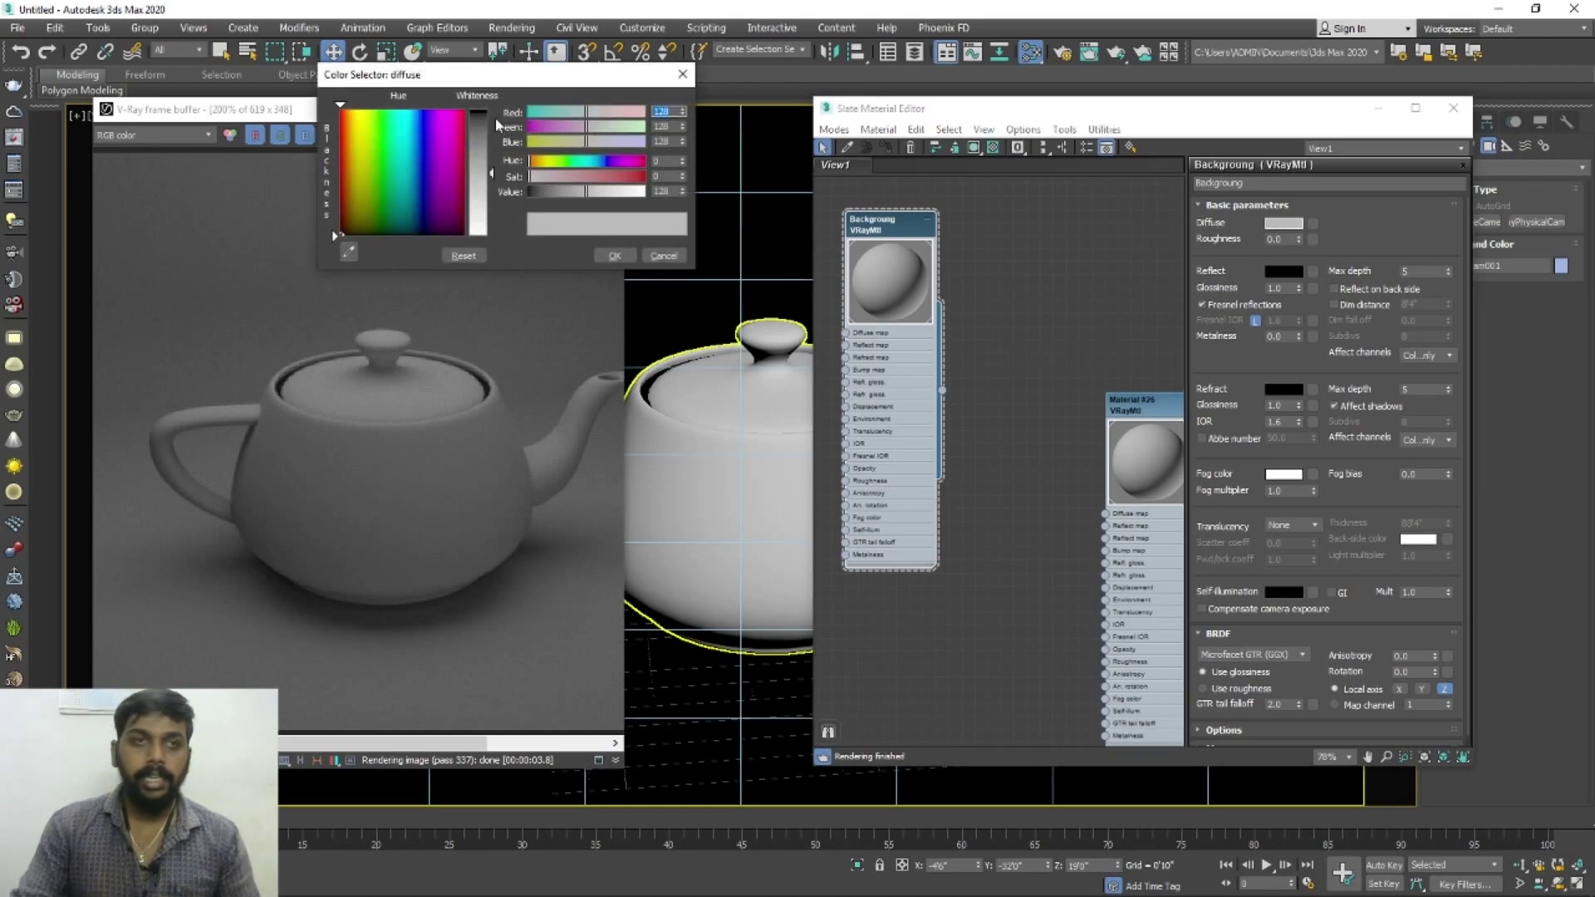
left_click_drag(492, 173, 490, 116)
left_click(615, 255)
middle_click_drag(433, 441, 407, 465)
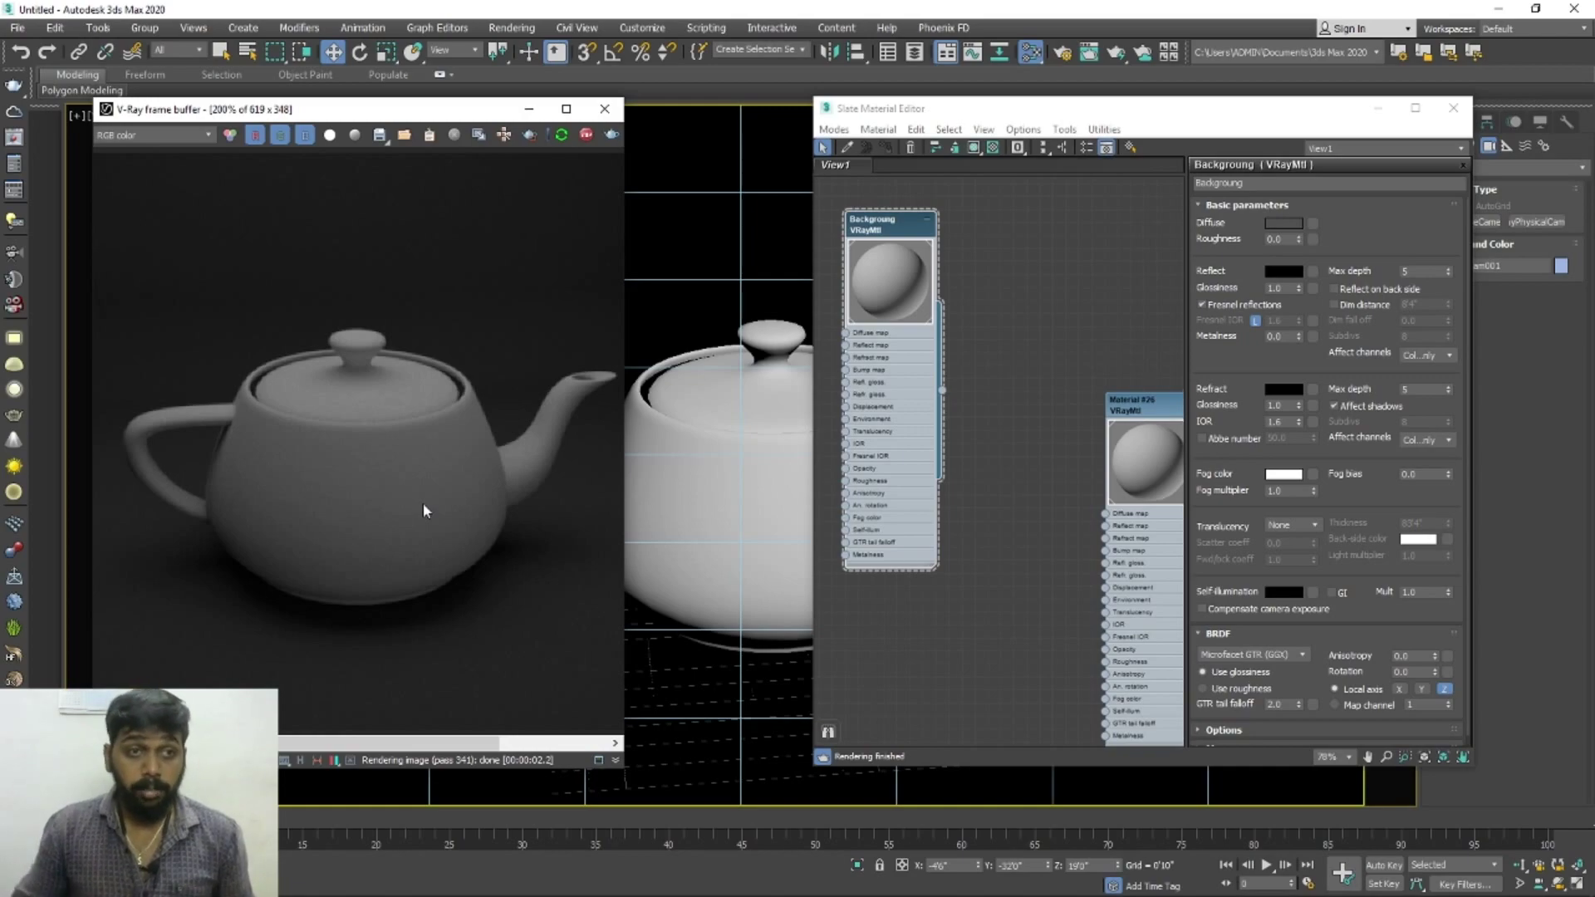
Set the diffuse colour of the teapot's VRayMtl to black.
left_click(422, 511)
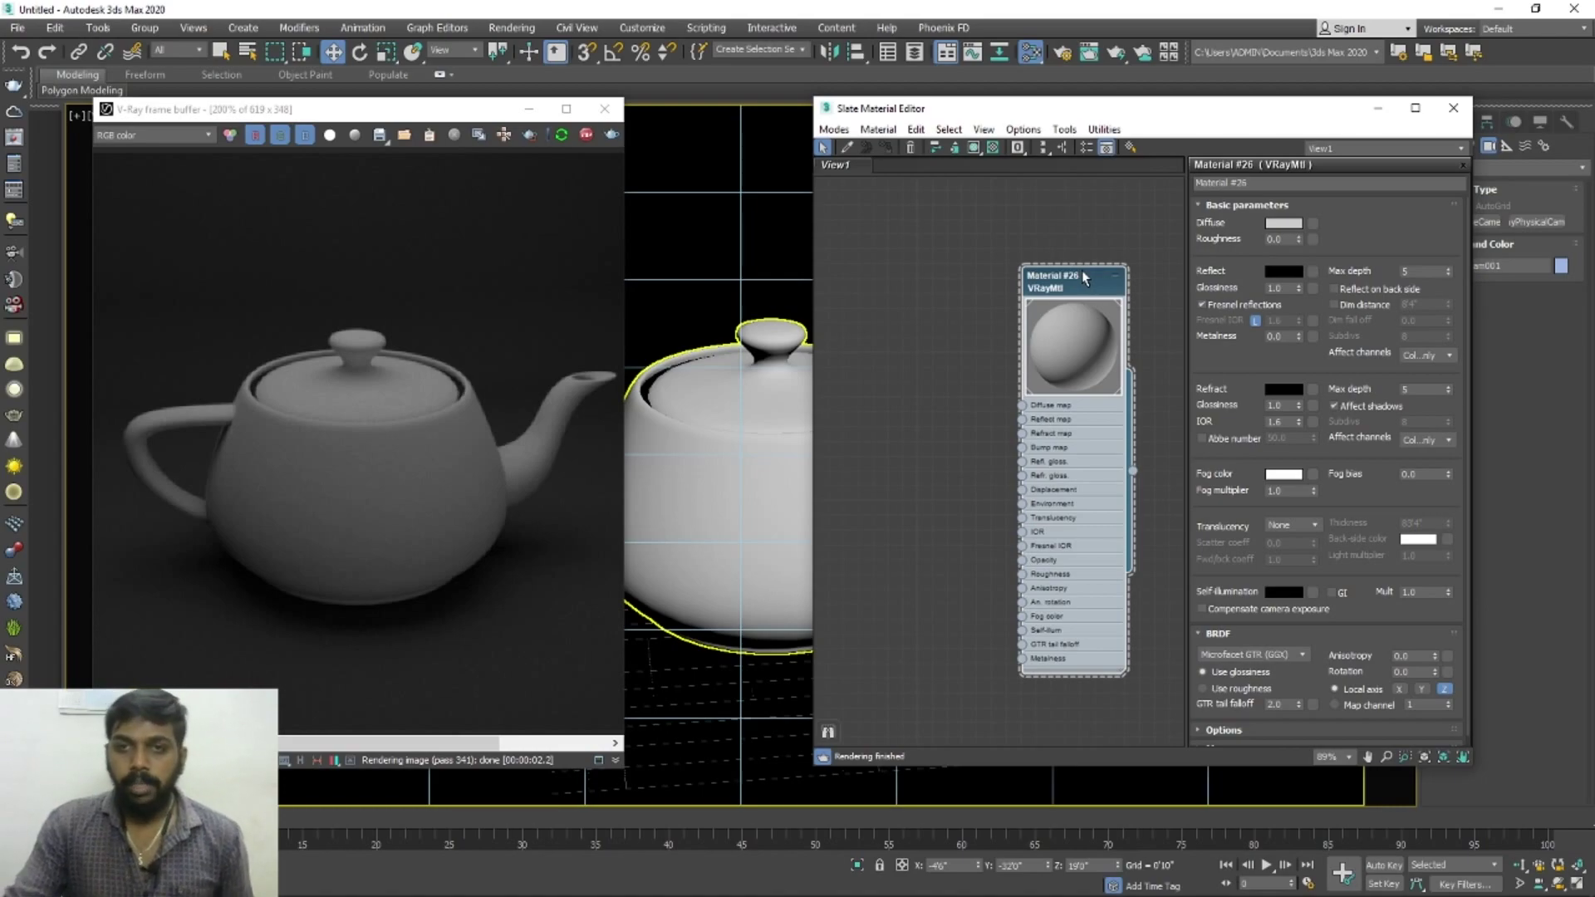
left_click(1280, 227)
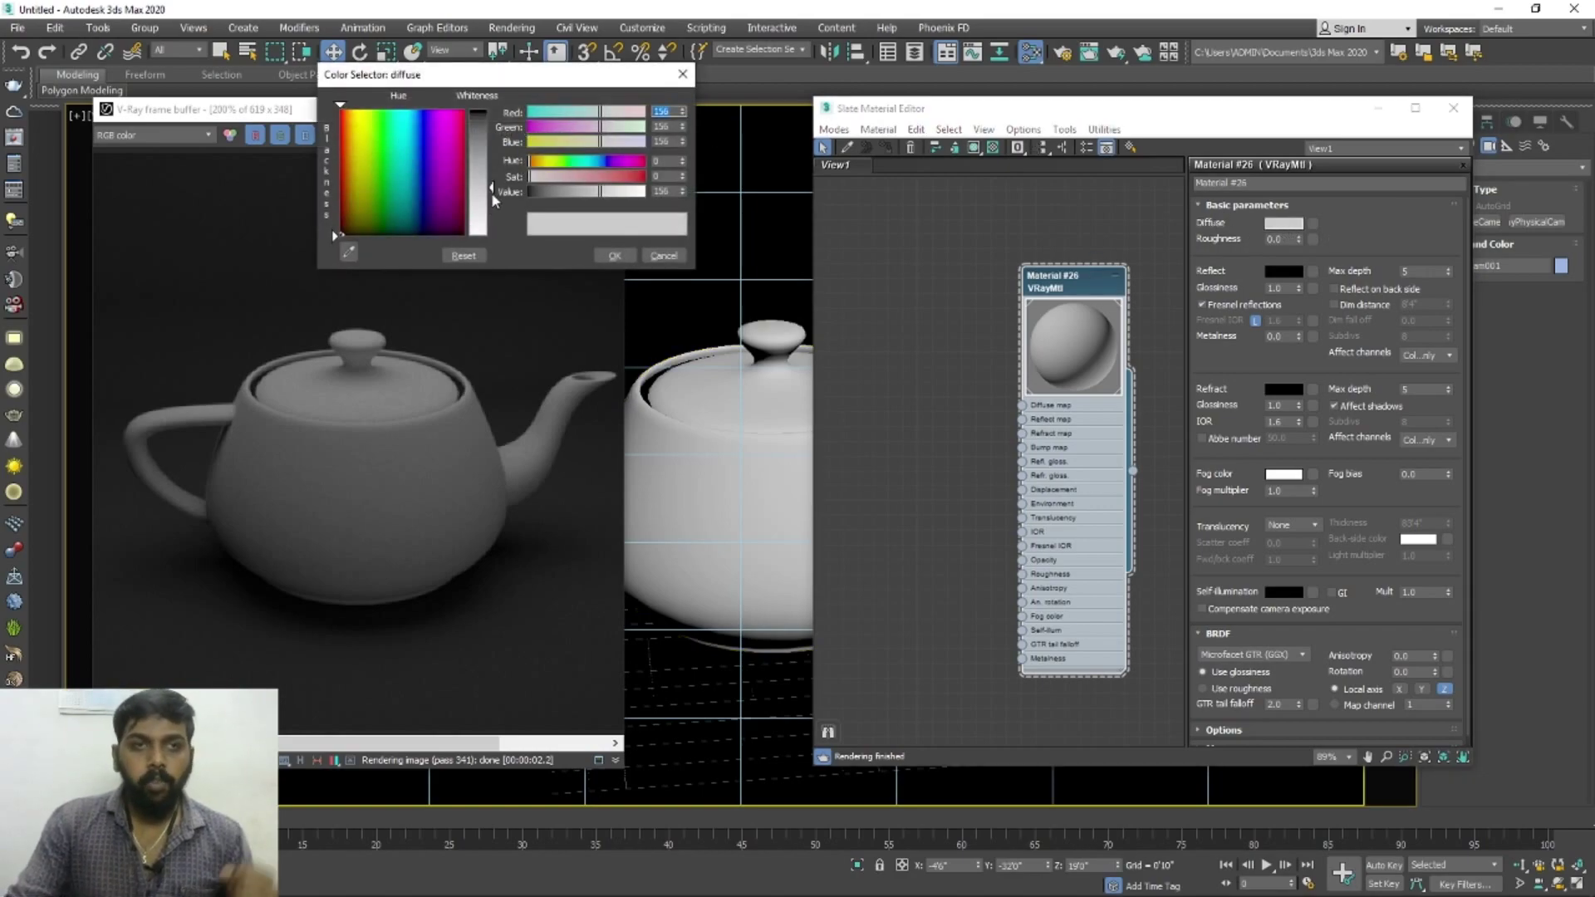
left_click_drag(492, 192, 492, 111)
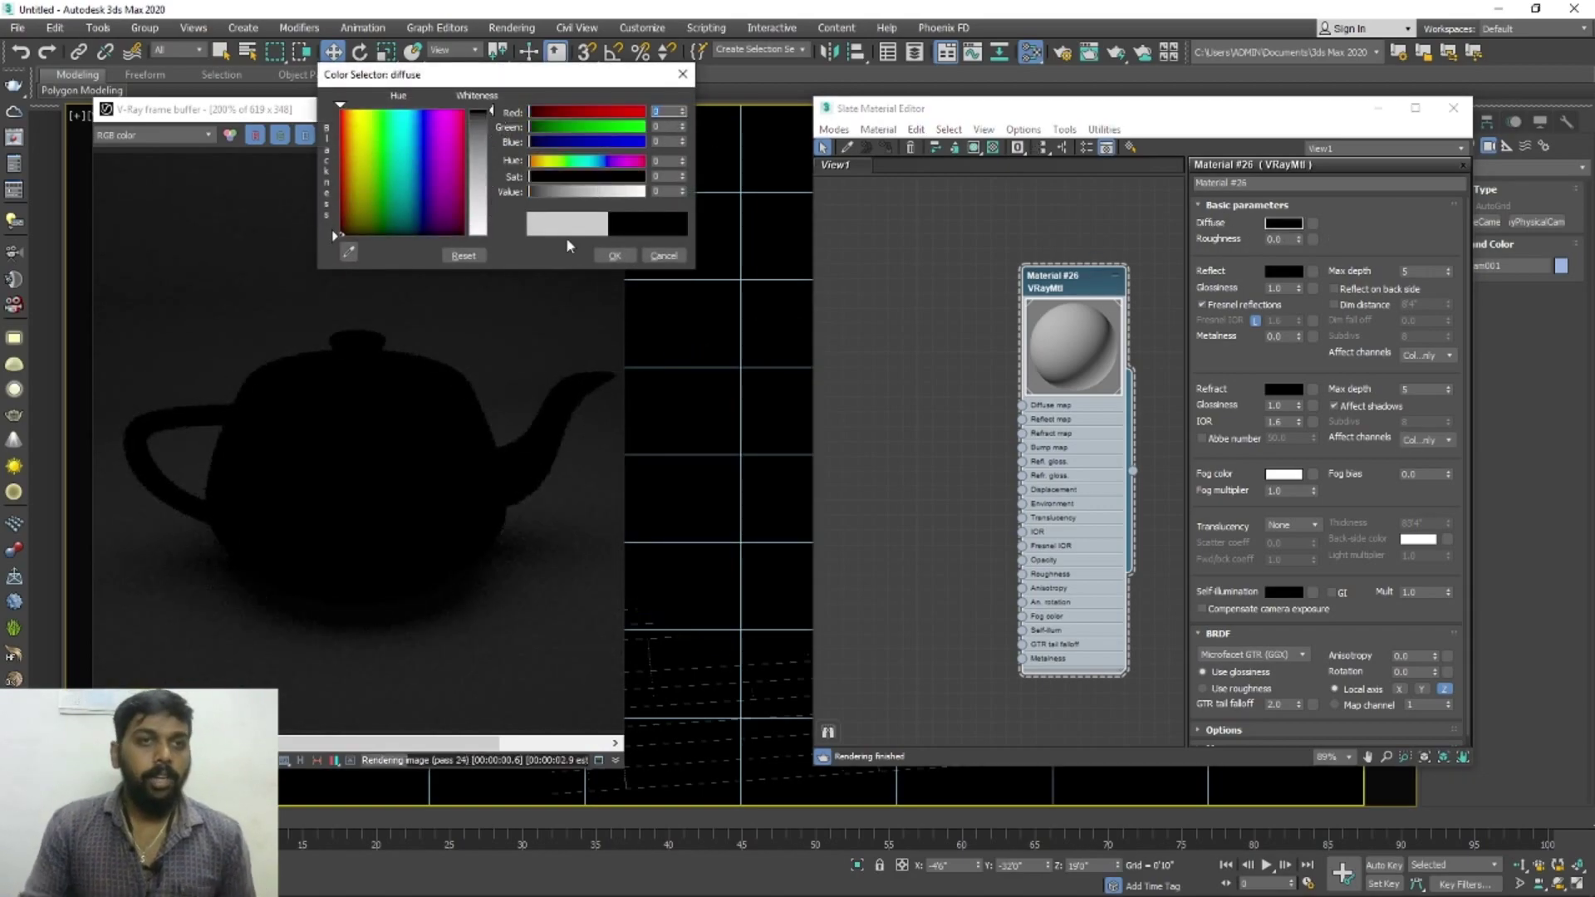
left_click(615, 255)
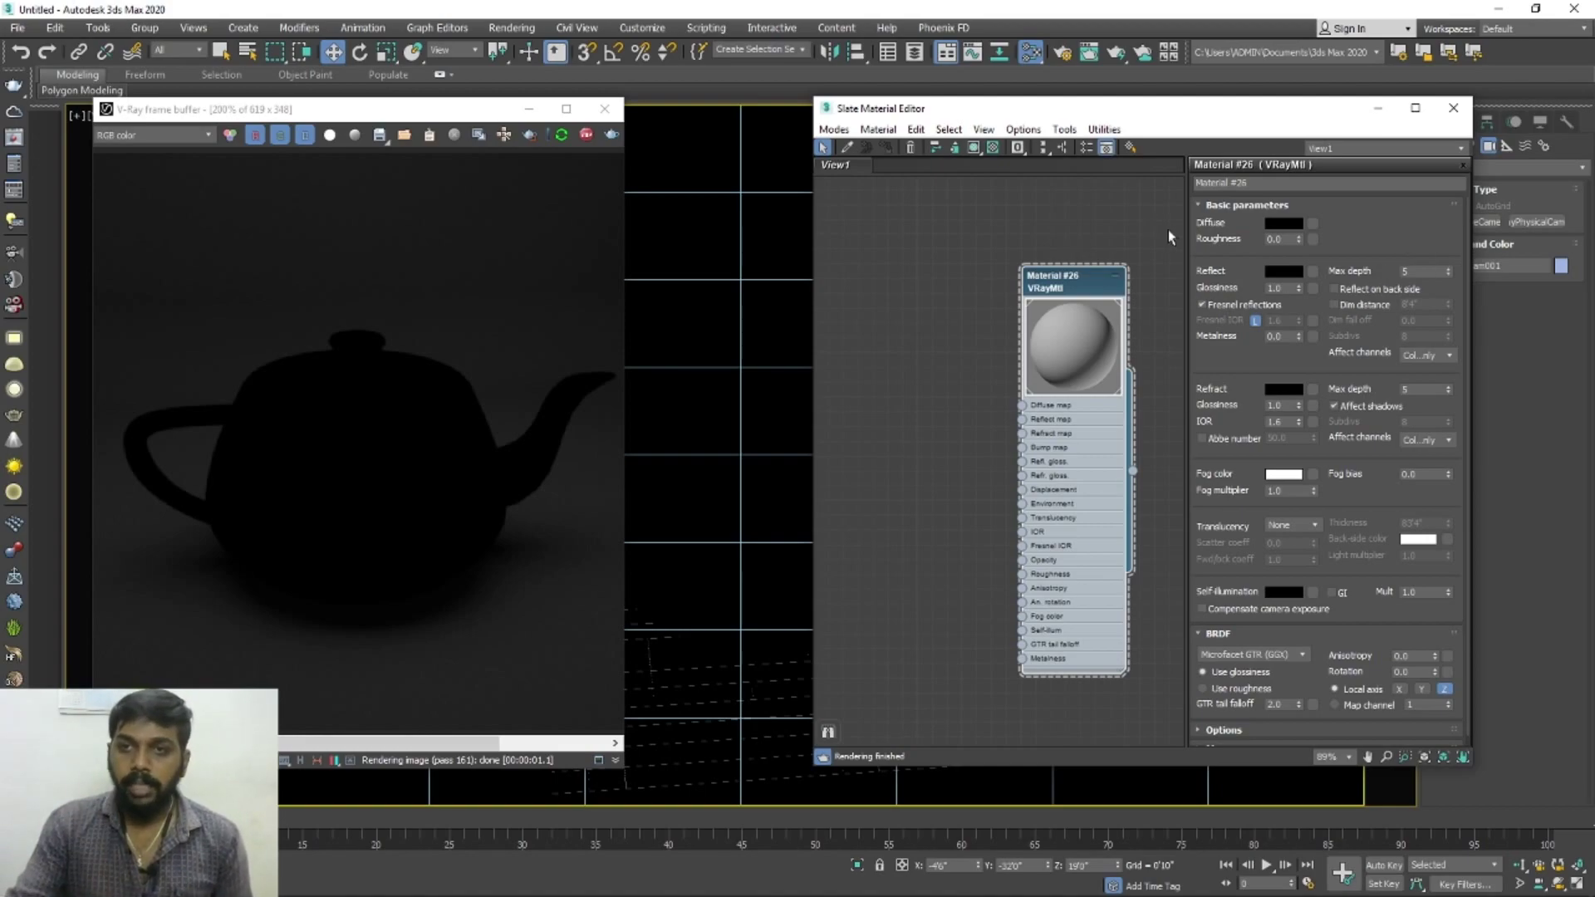
Set the teapot material's reflection colour to a mid grey, with the red value at 120.
left_click(1286, 272)
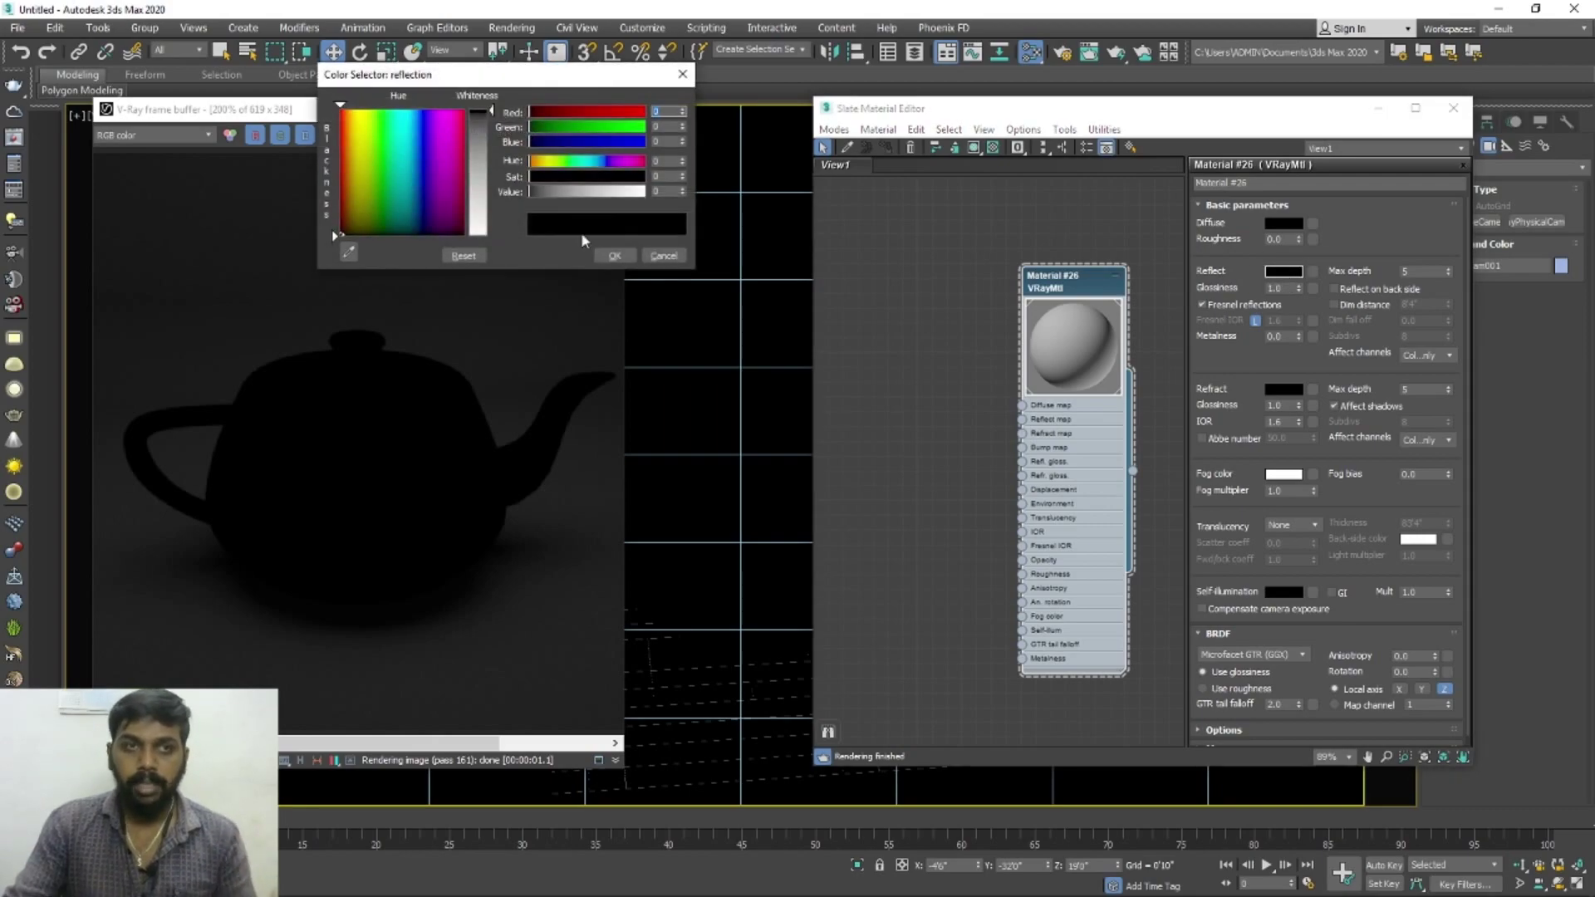
left_click_drag(492, 110, 502, 174)
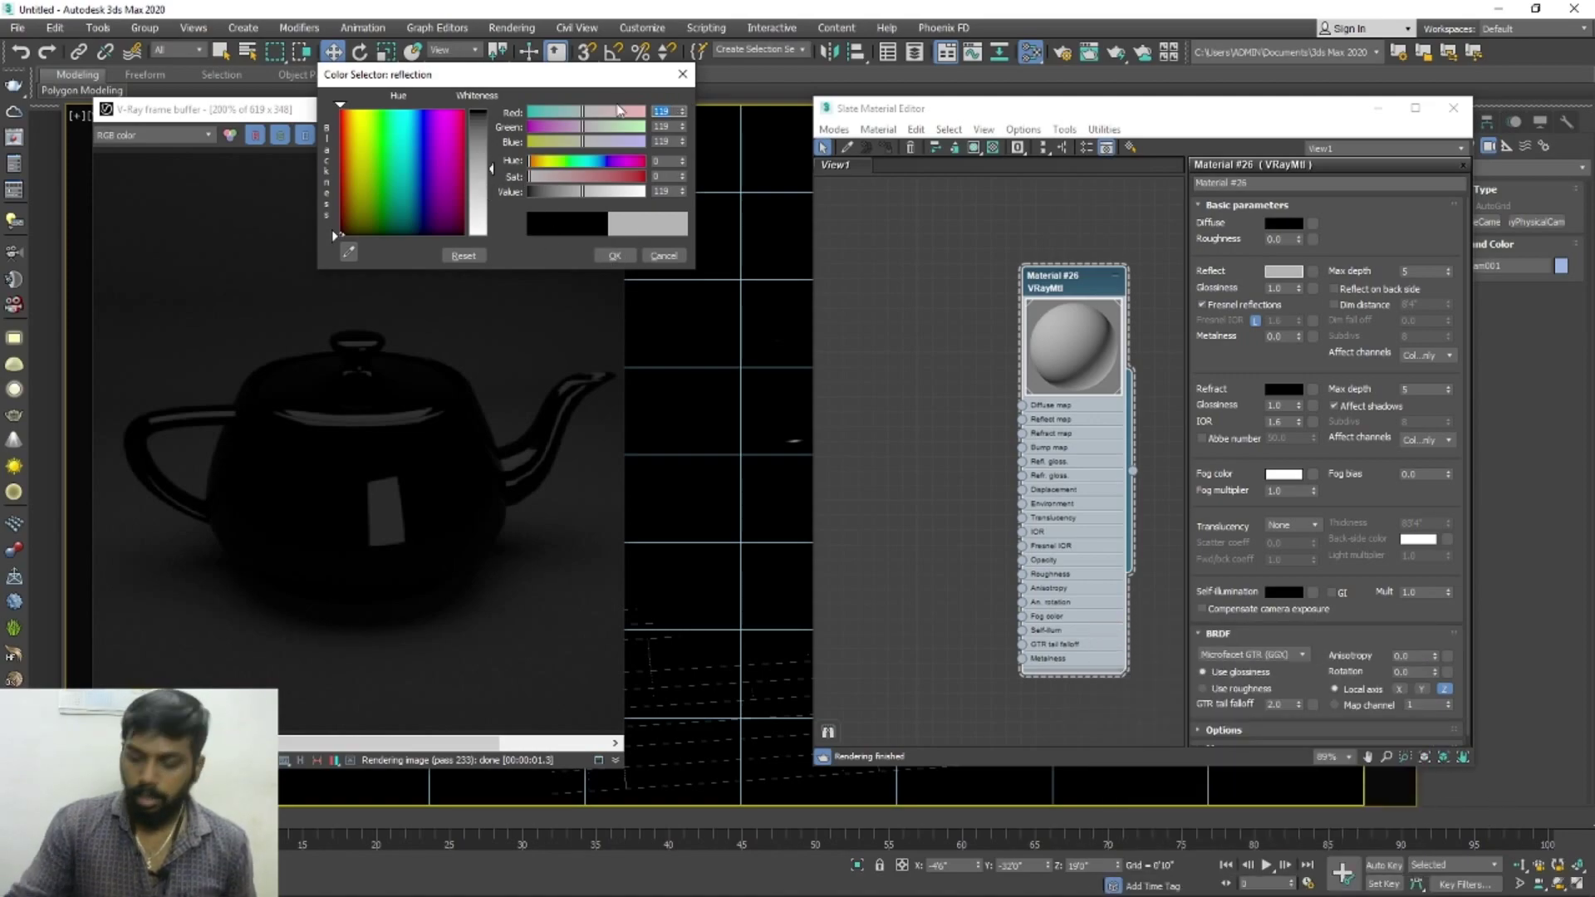
type("120")
key("Return")
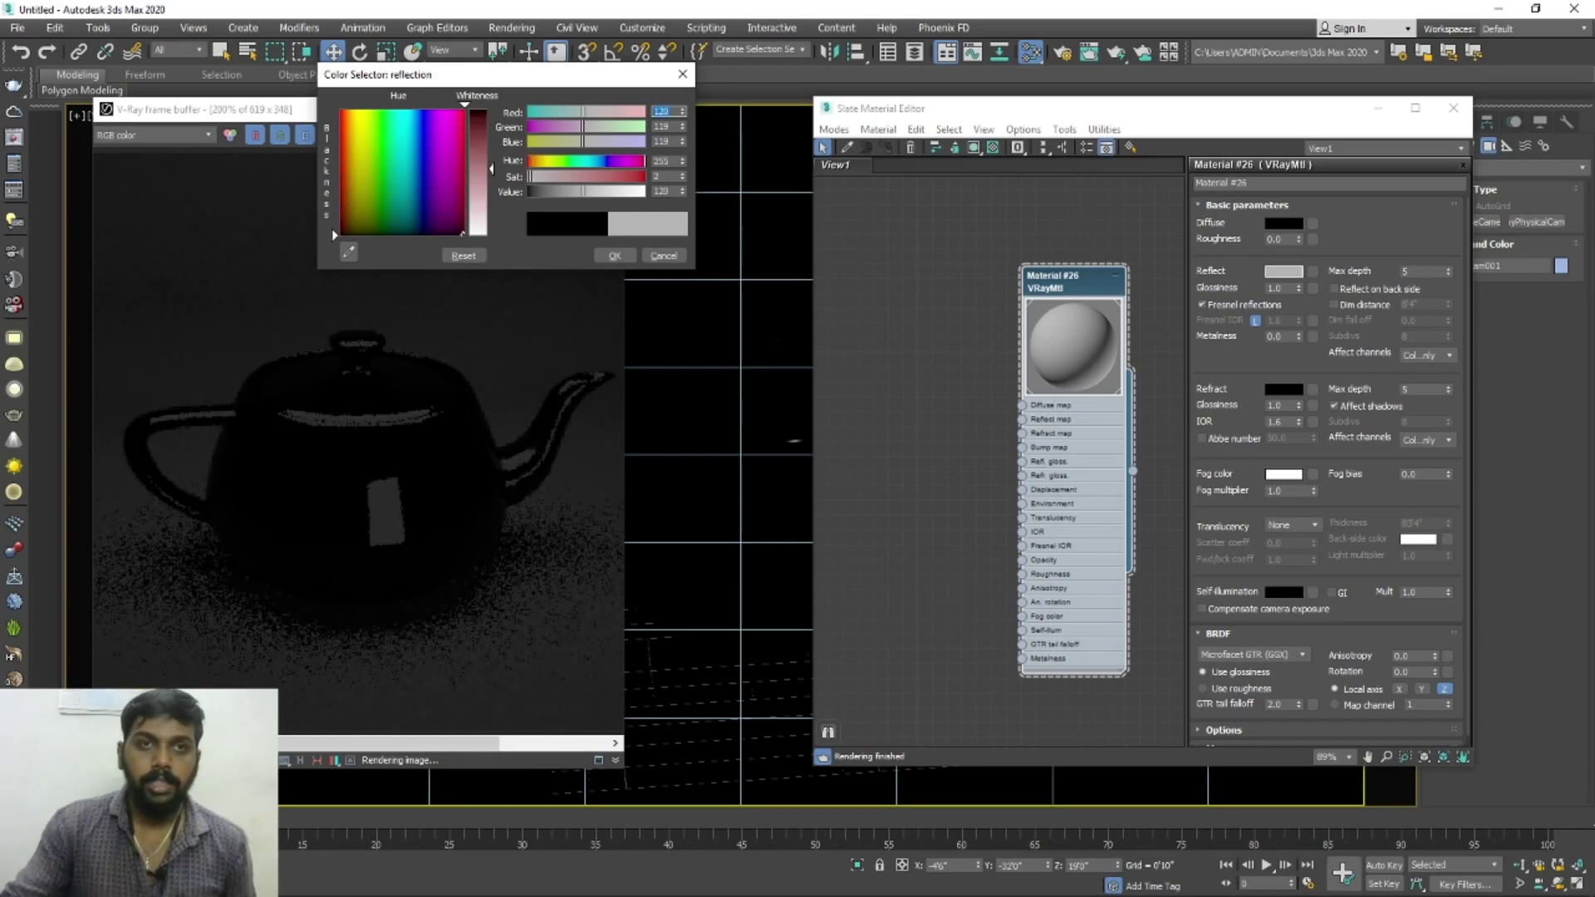
left_click(615, 256)
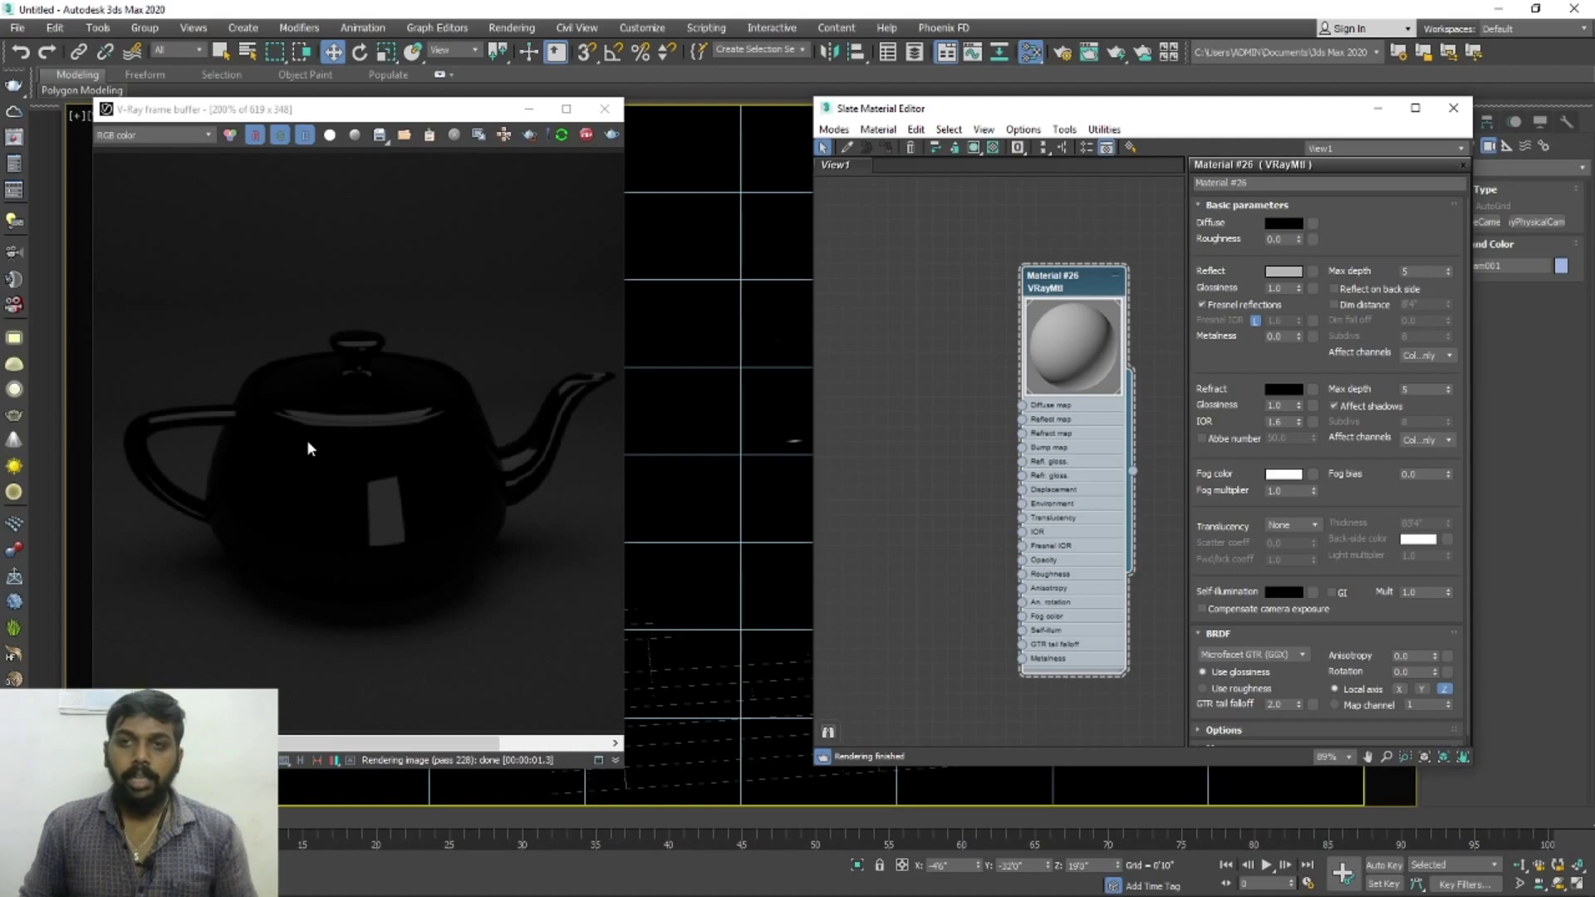
Try a reflection glossiness of 0.5 on the teapot material.
double_click(1280, 287)
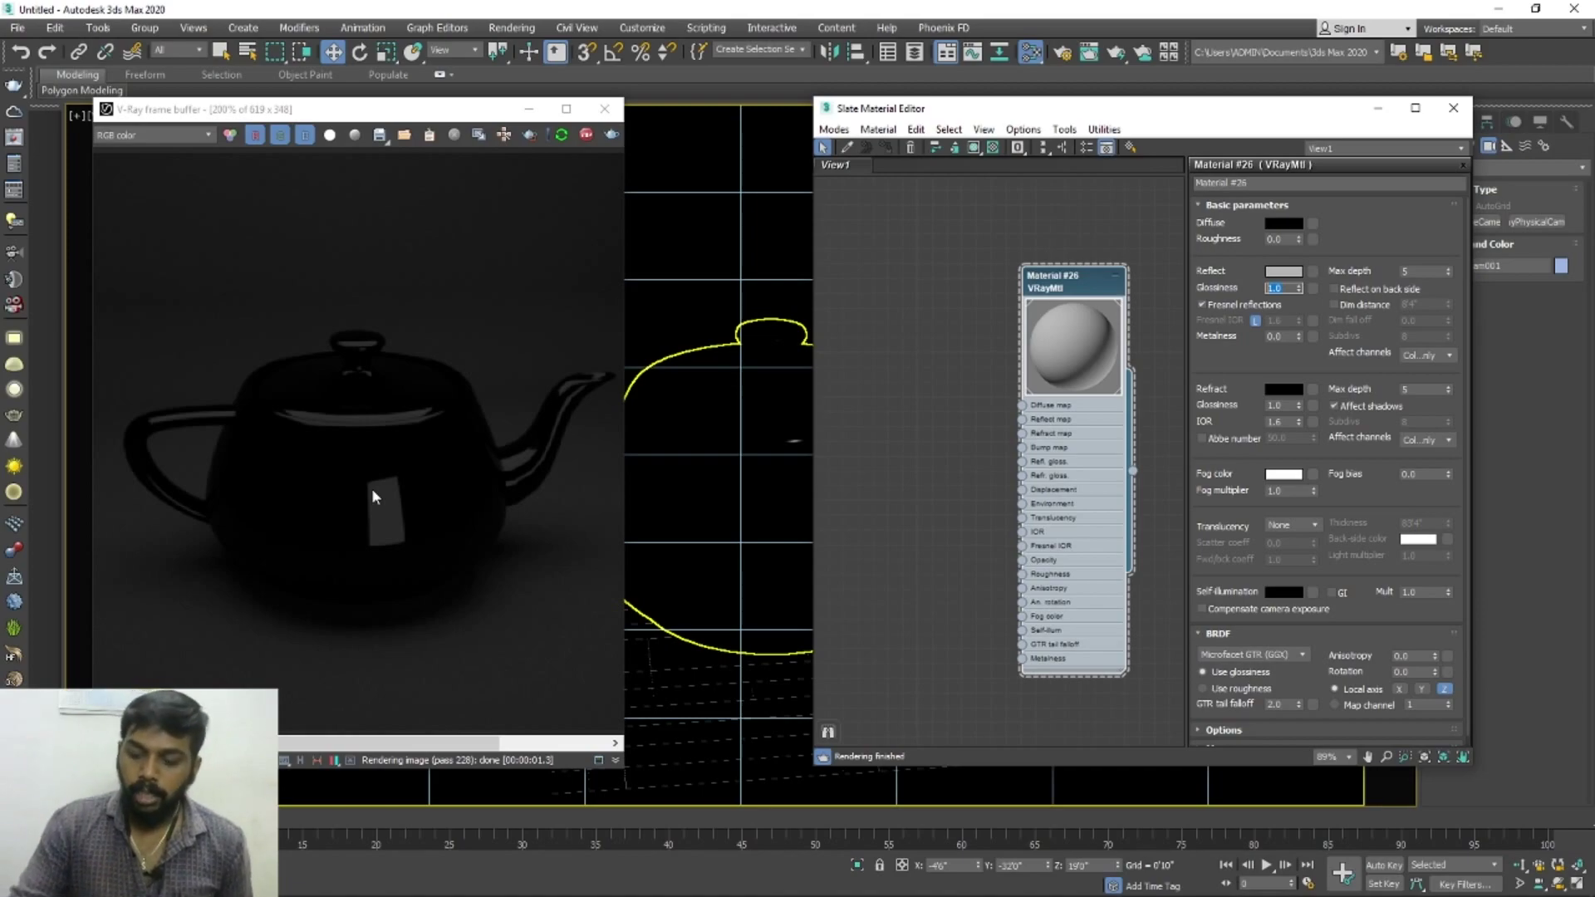
type("0.5")
key("Return")
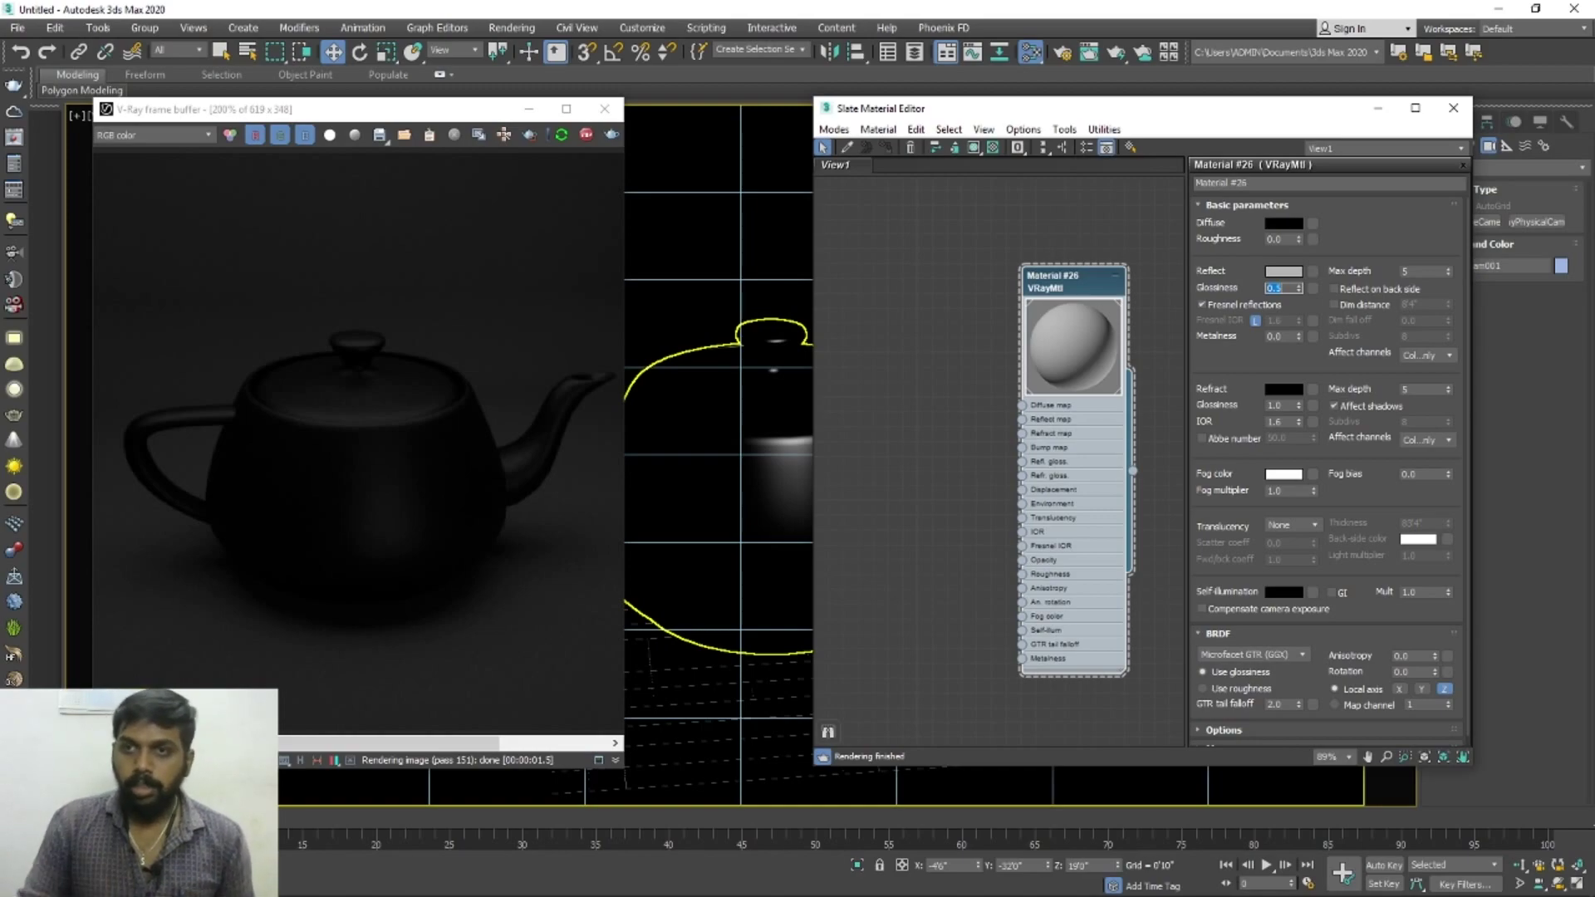
Set the teapot material's reflection glossiness to 0.95 and turn off Fresnel reflections.
key("BackSpace")
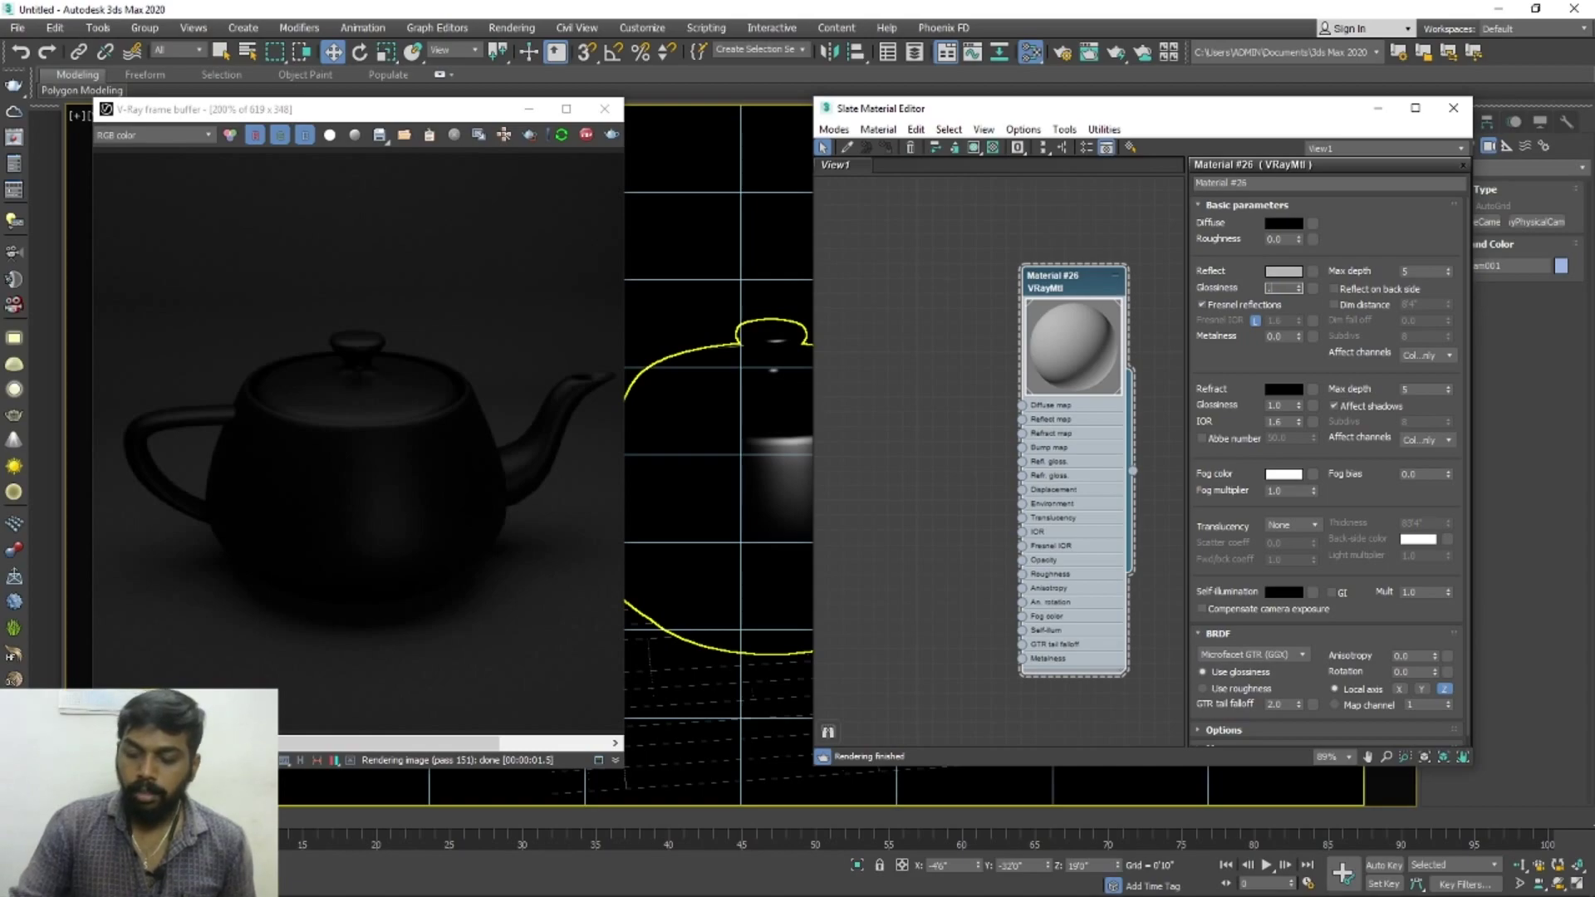
type(".95")
key("Return")
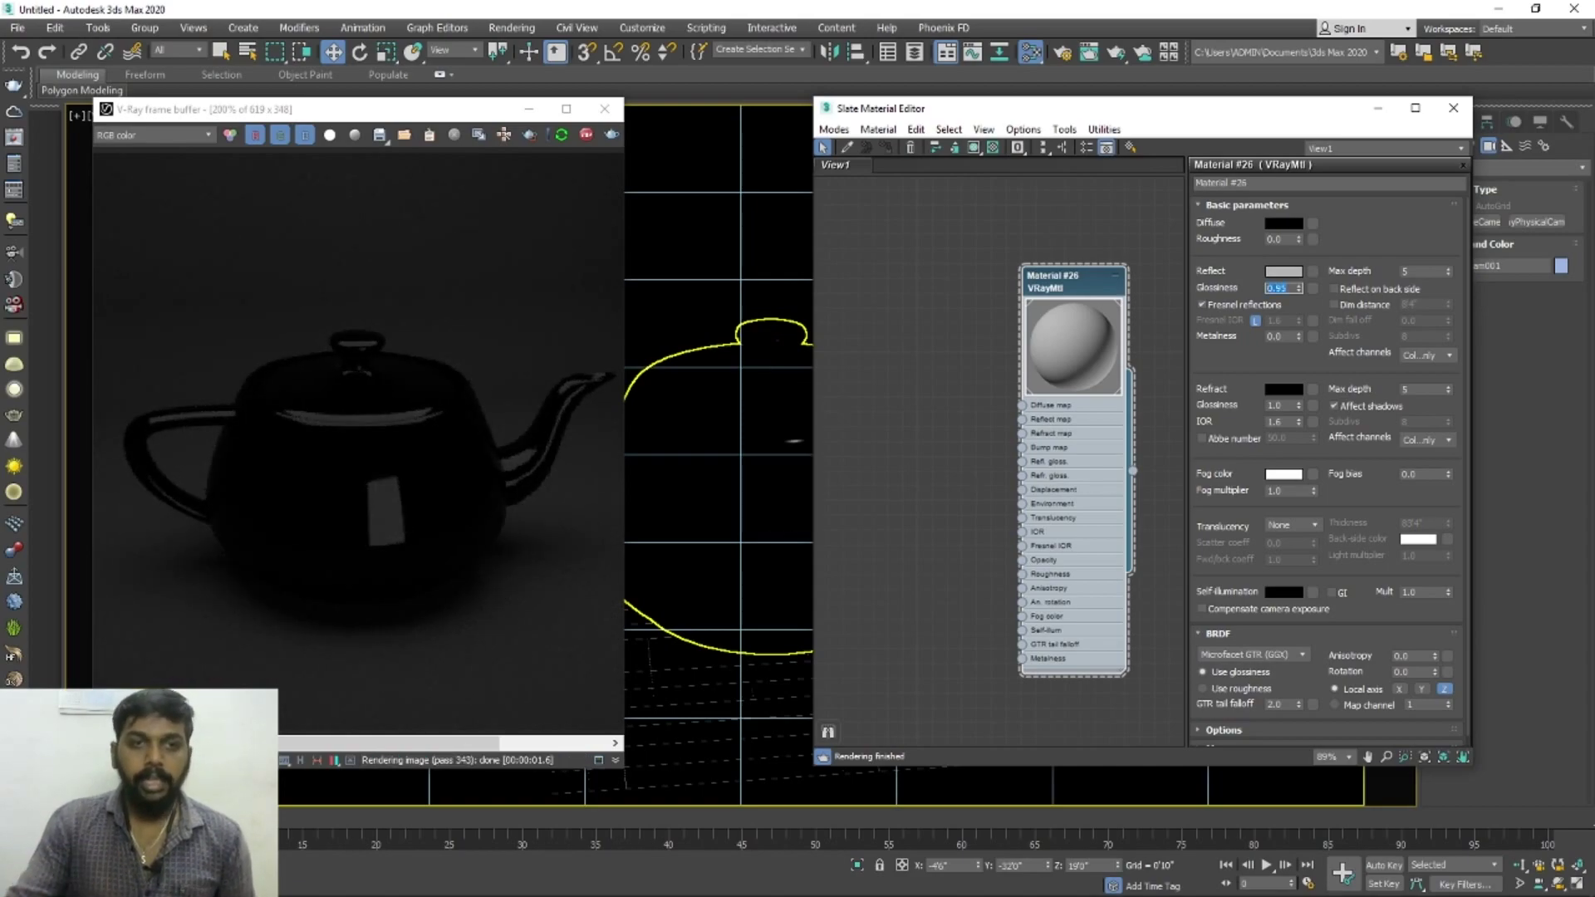
left_click(1212, 278)
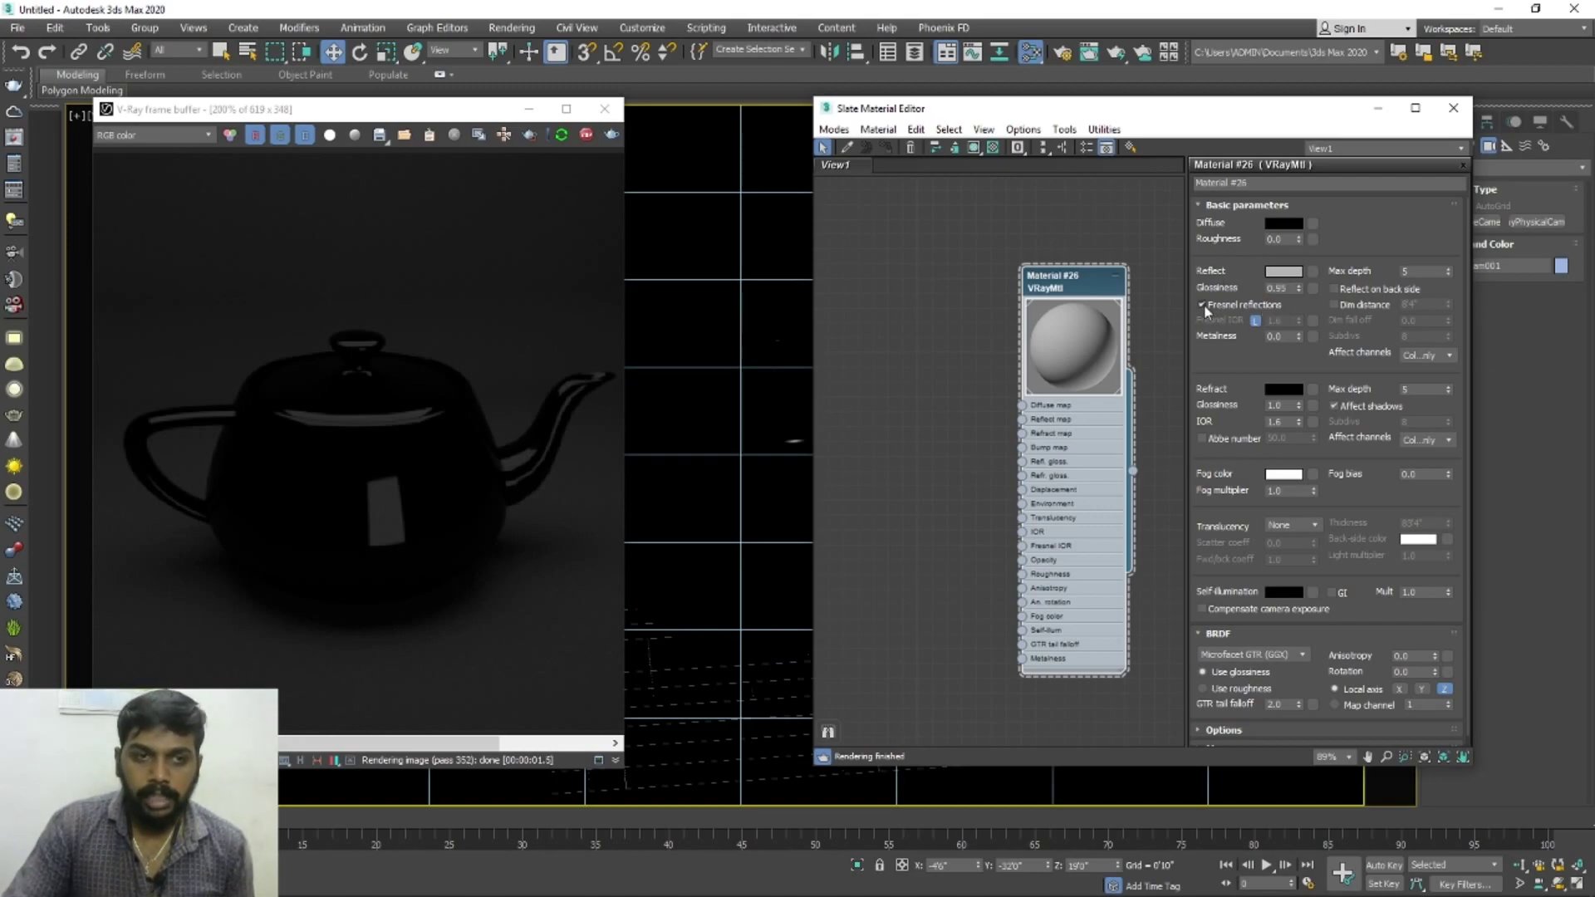
left_click(1204, 304)
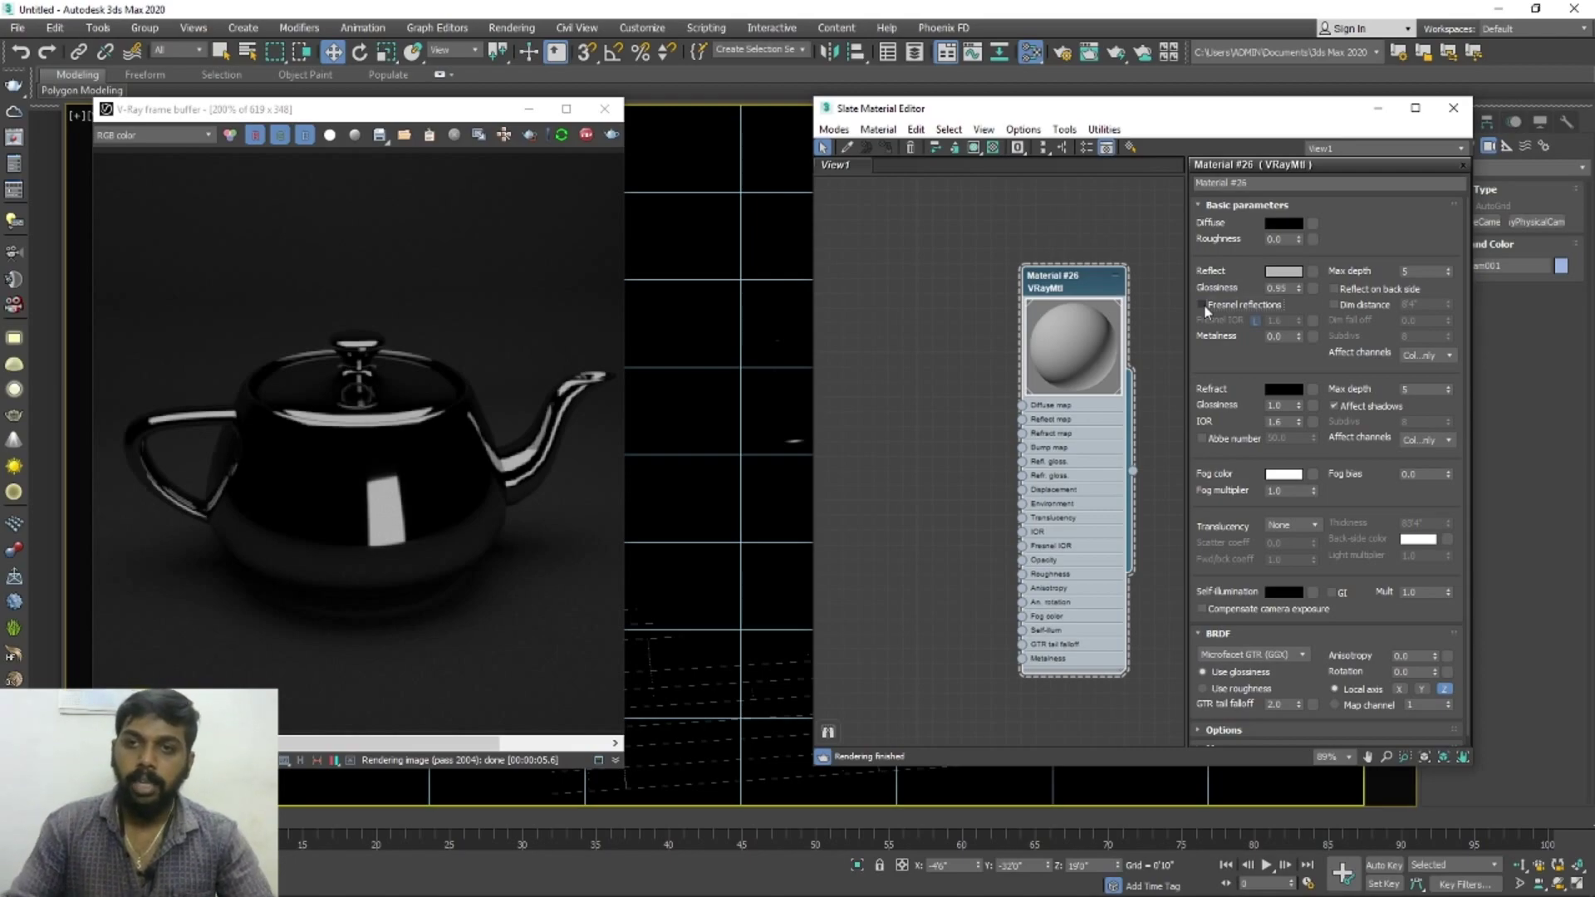
mouse_move(1276, 336)
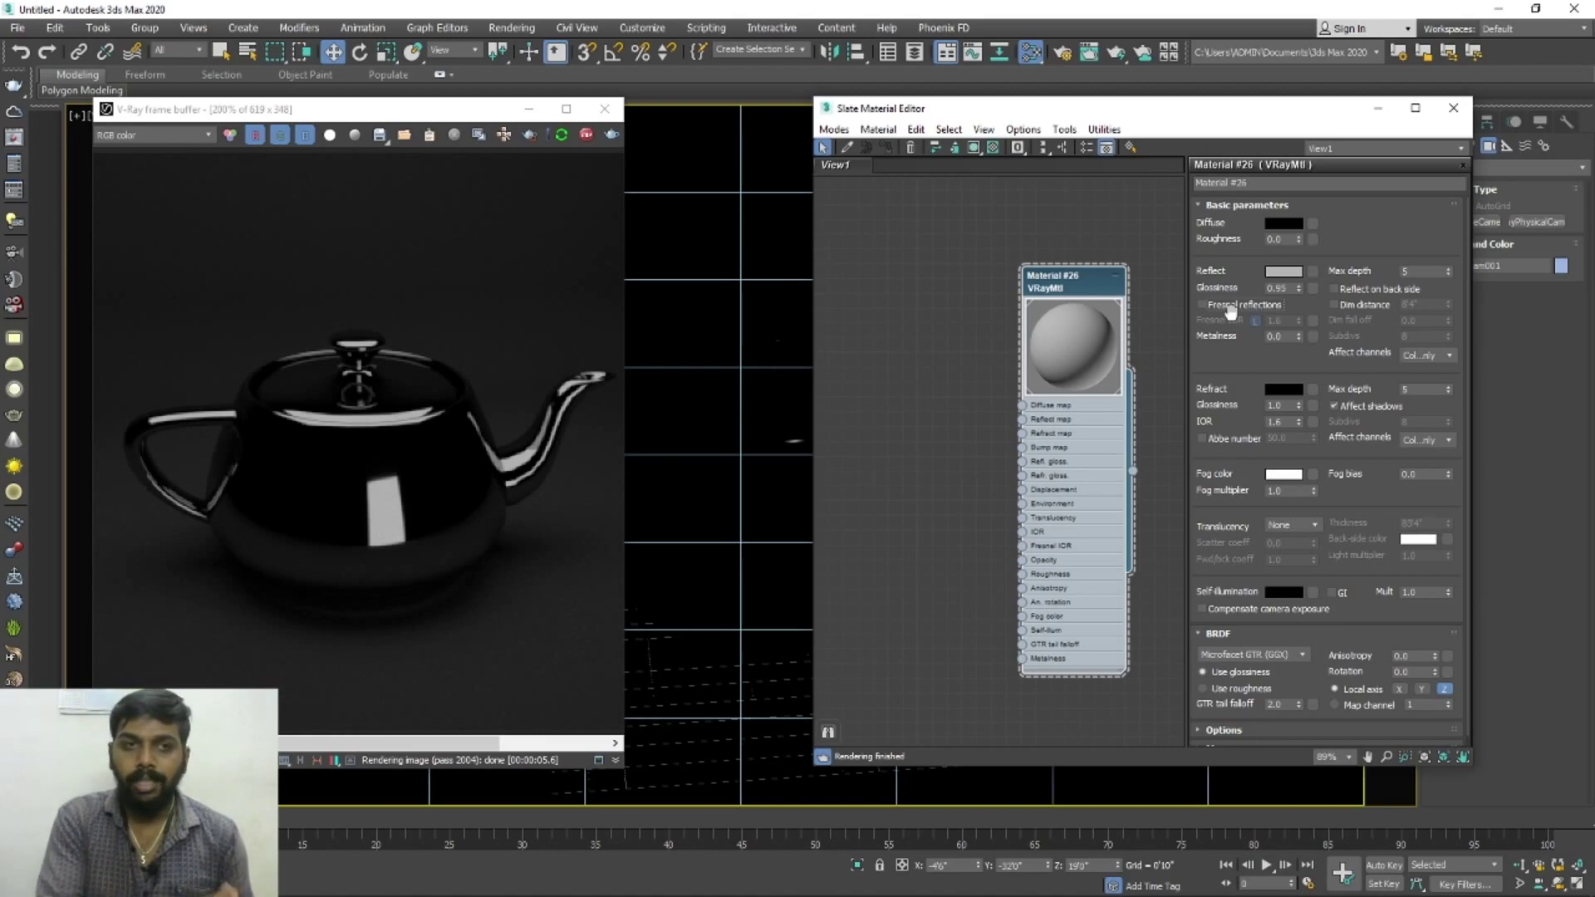
Lighten the diffuse colour of the Backgroung material to a mid grey.
scroll(1022, 374, "down", 5)
left_click(845, 240)
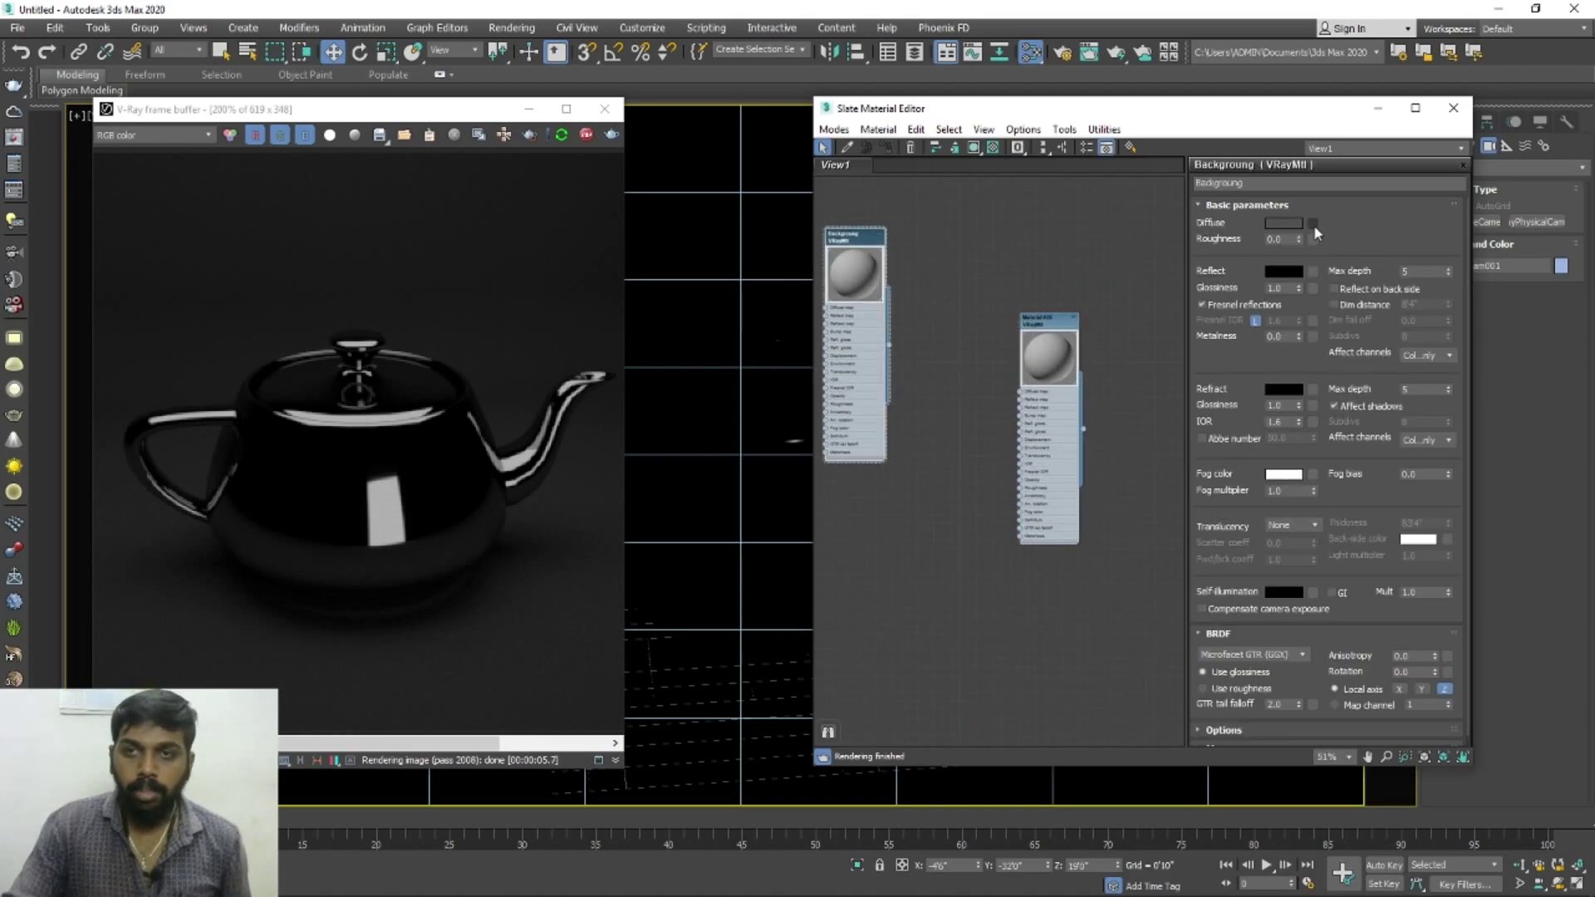
left_click(1285, 226)
left_click_drag(493, 141, 492, 170)
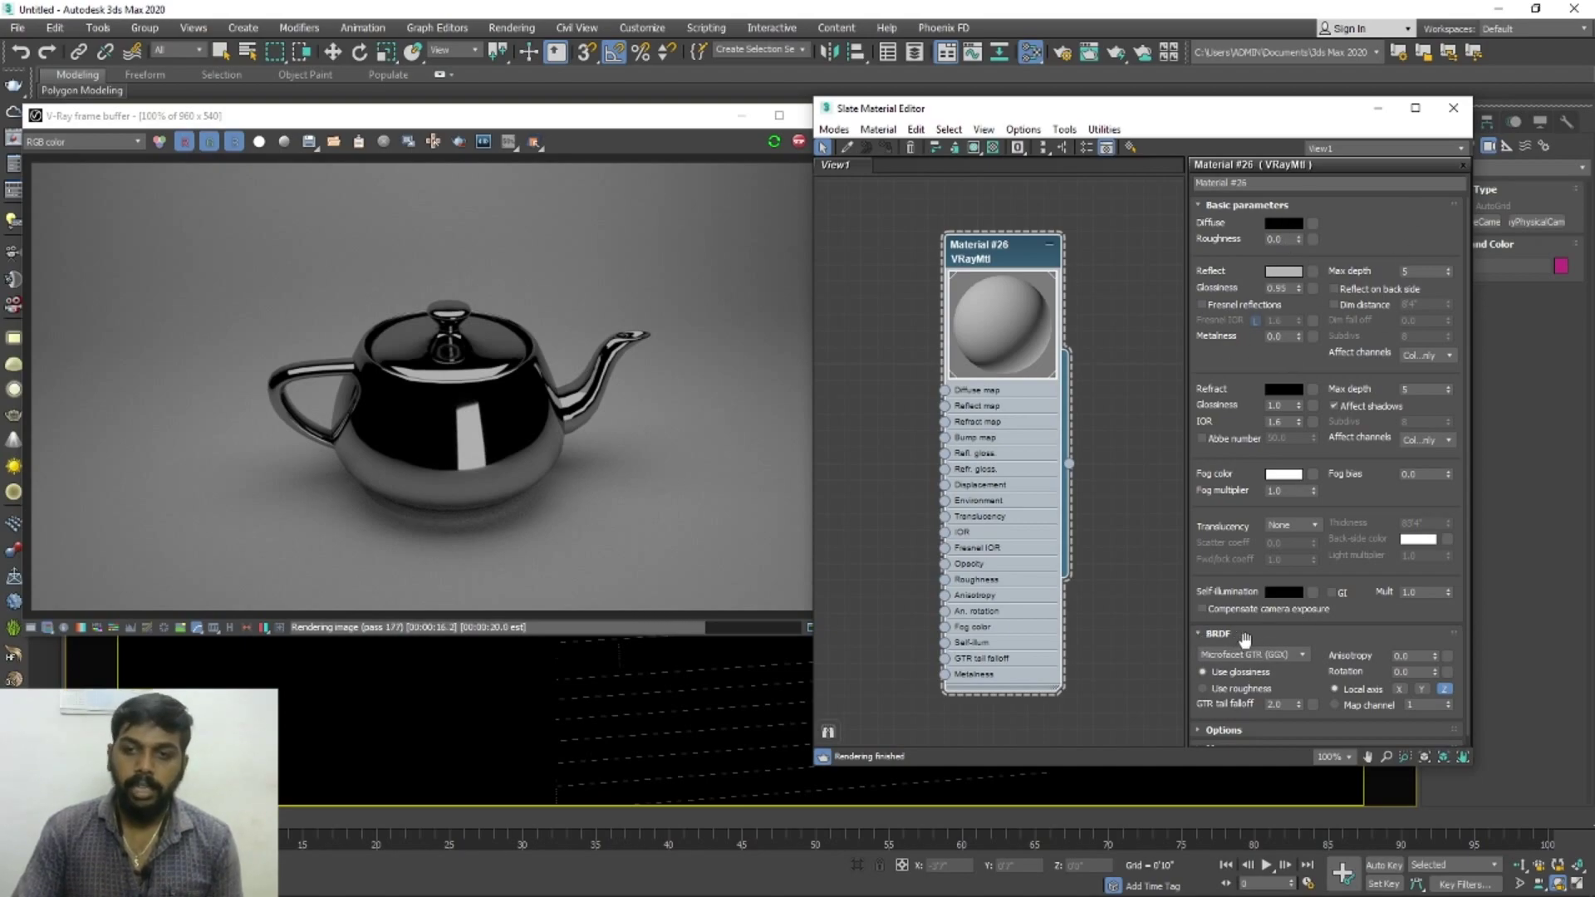
Switch the teapot material's BRDF to Ward, try the Use roughness mode, and return to Use glossiness.
left_click(1297, 660)
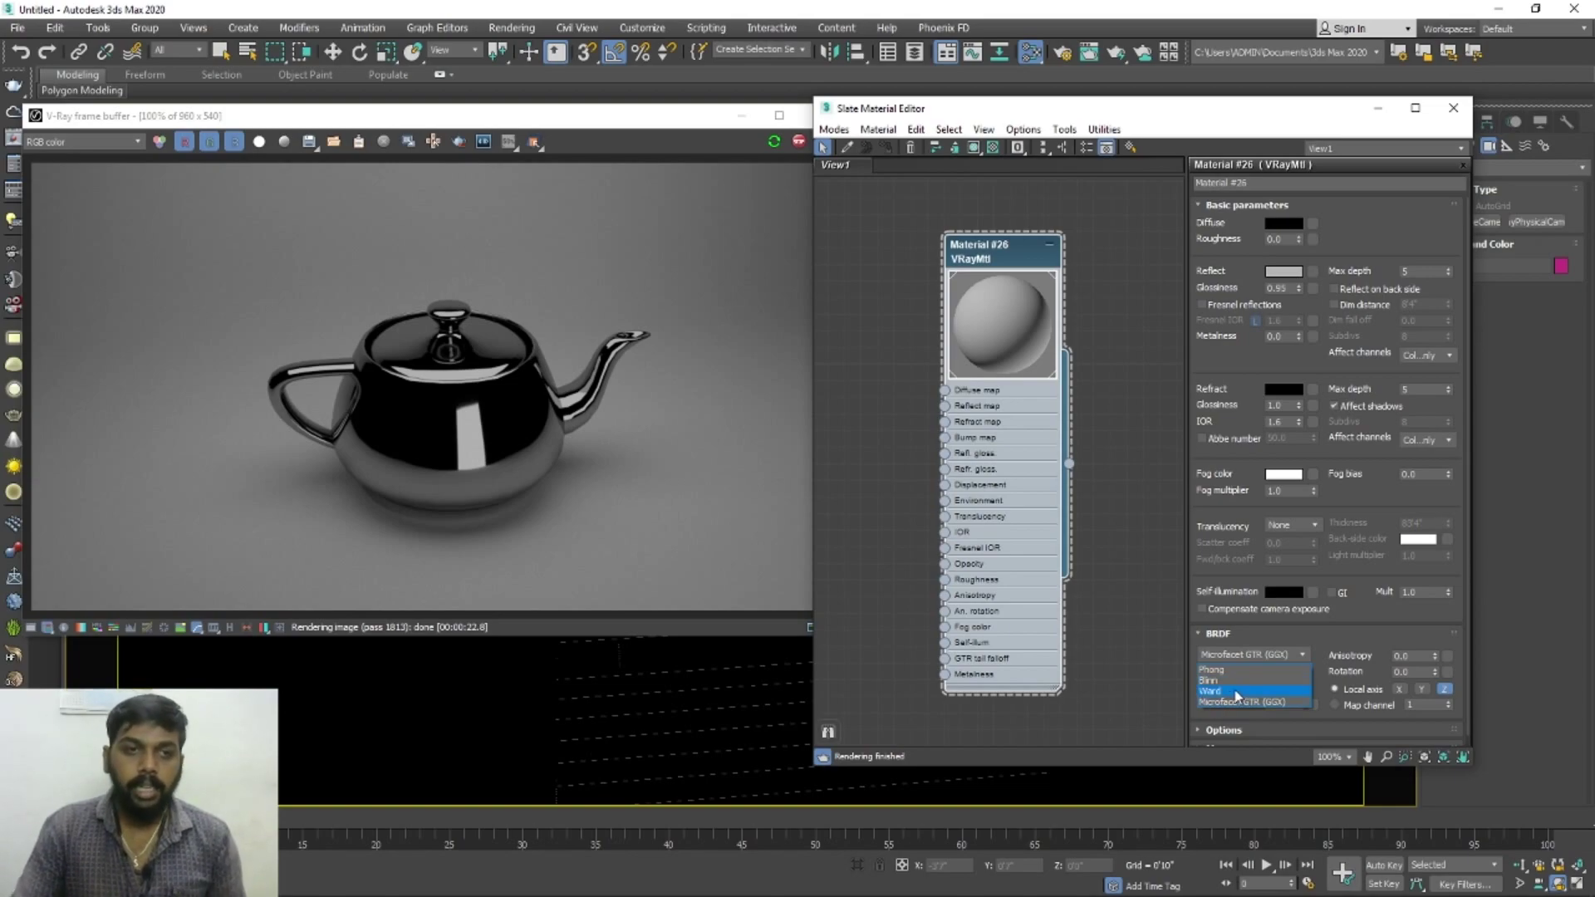
left_click(1237, 692)
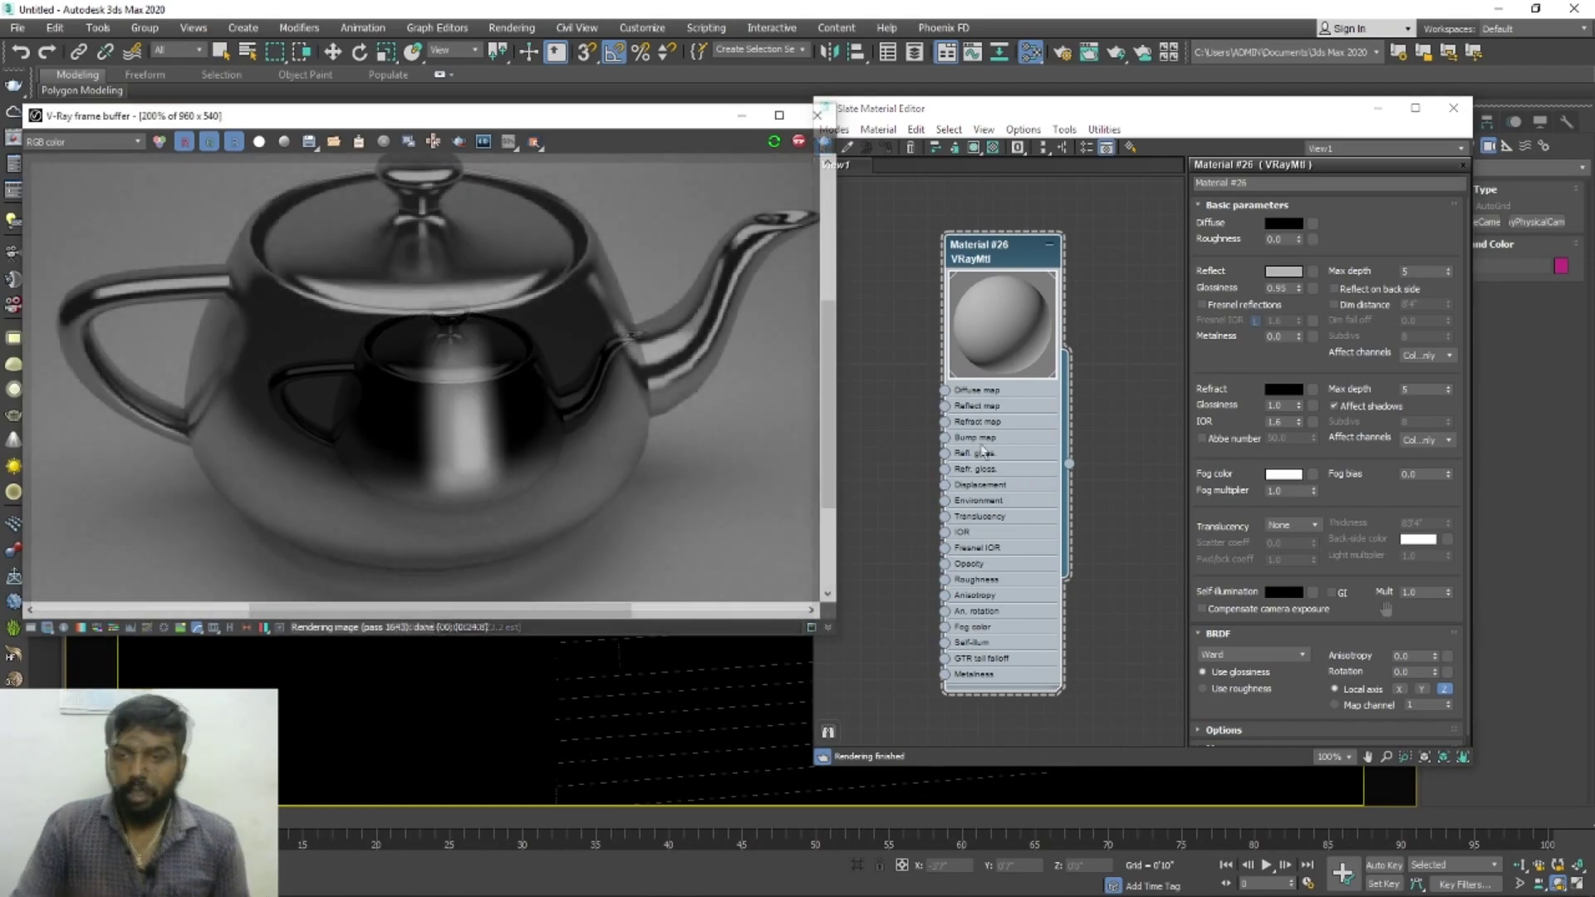
left_click(1238, 693)
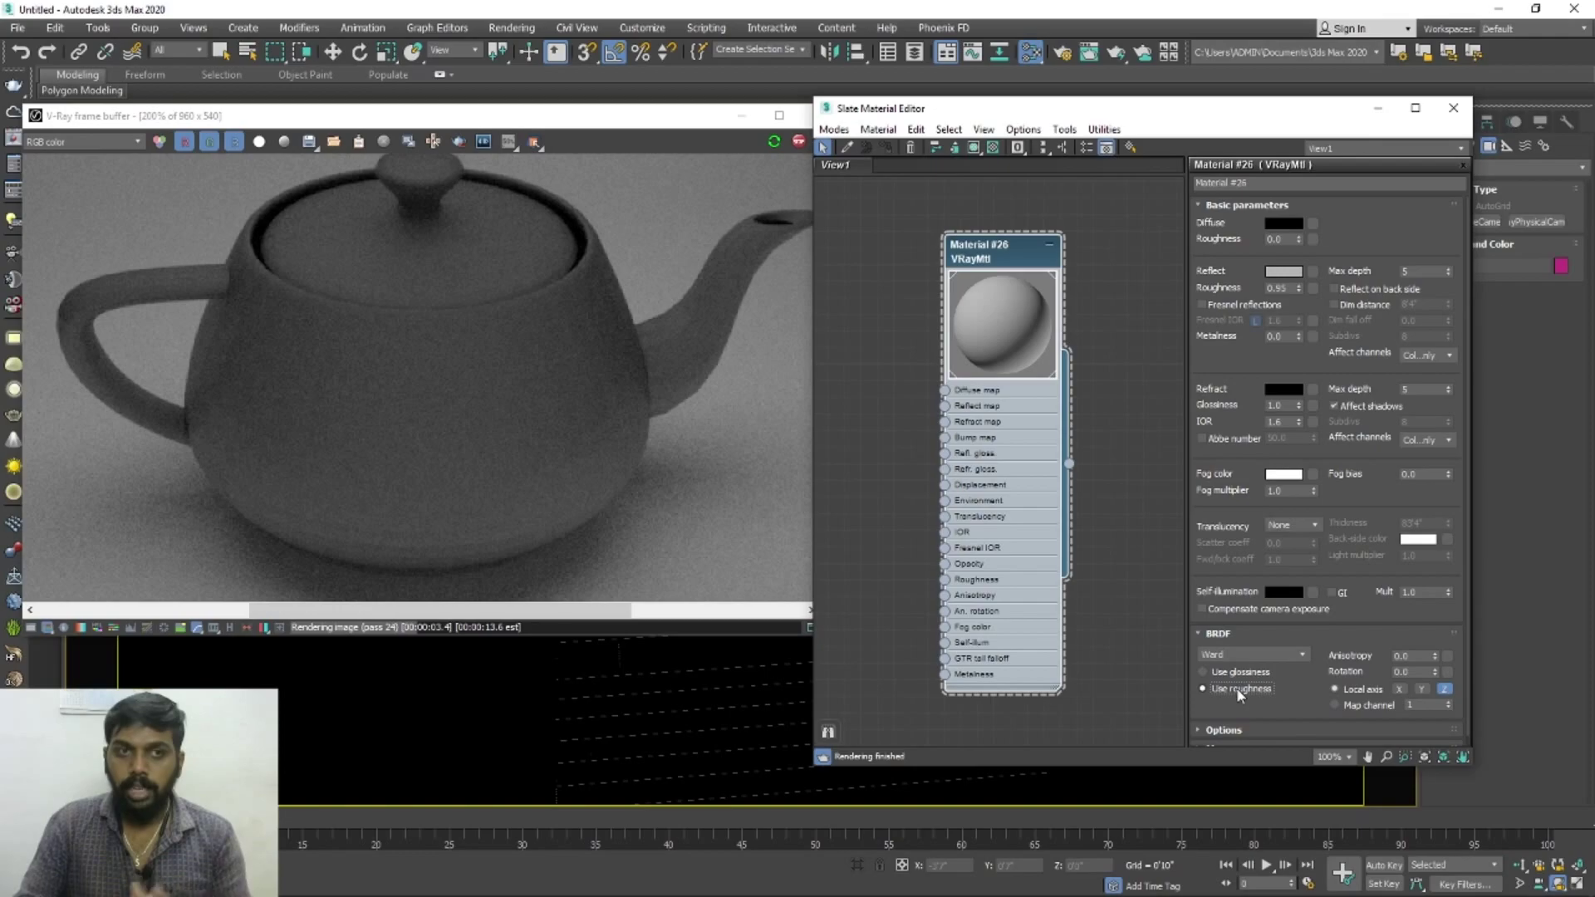
left_click(1227, 673)
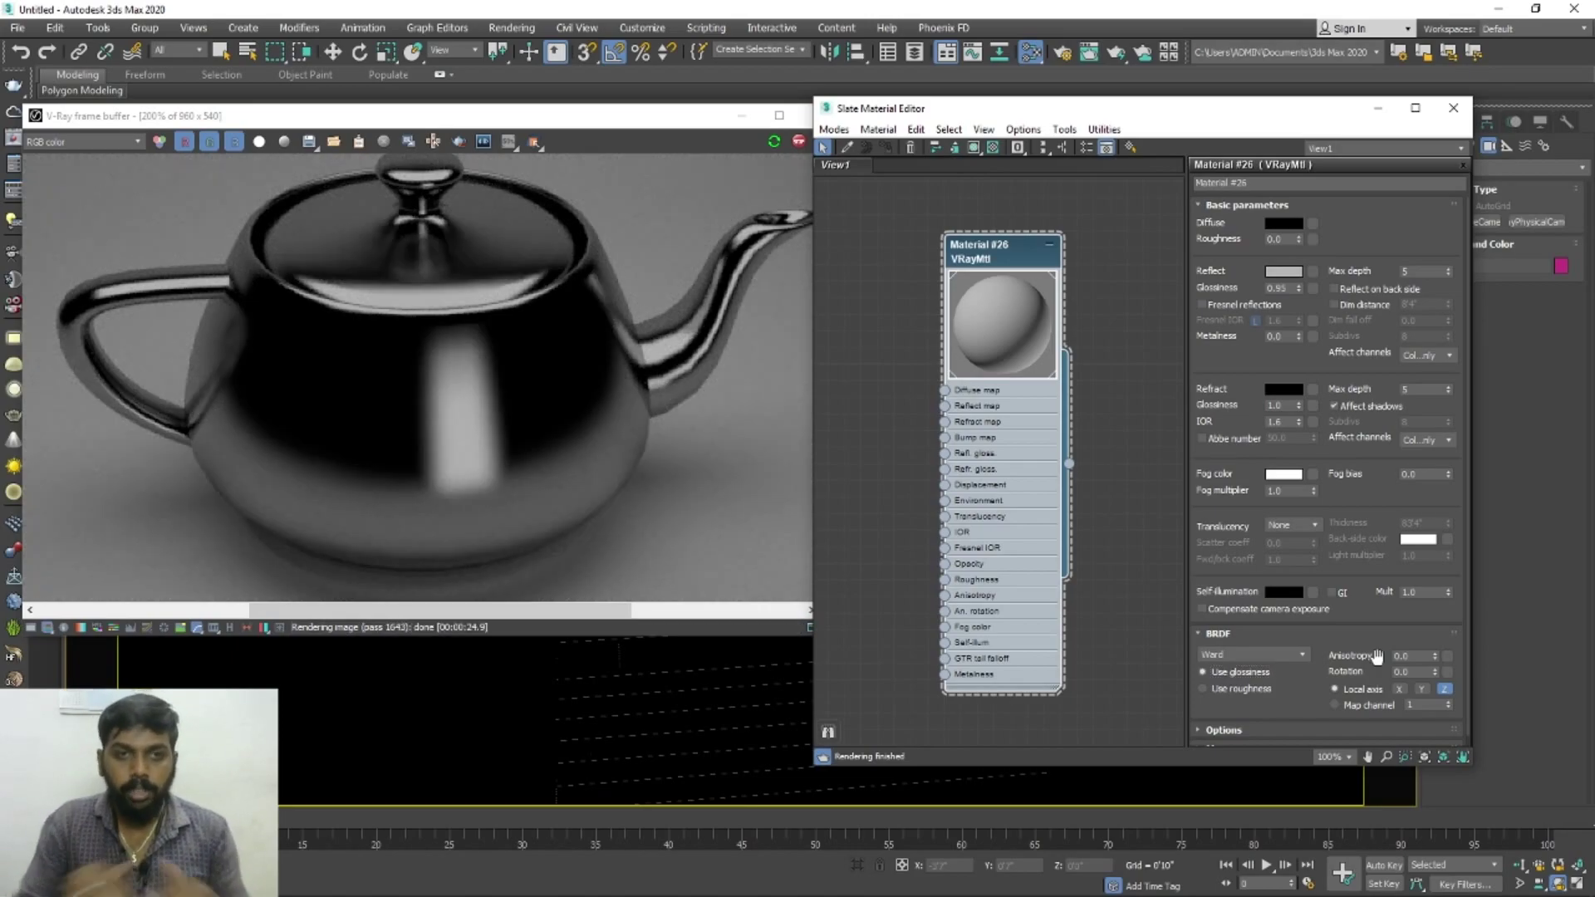
Set the anisotropy of the teapot material's reflections to 0.7.
double_click(1412, 657)
type("0.7")
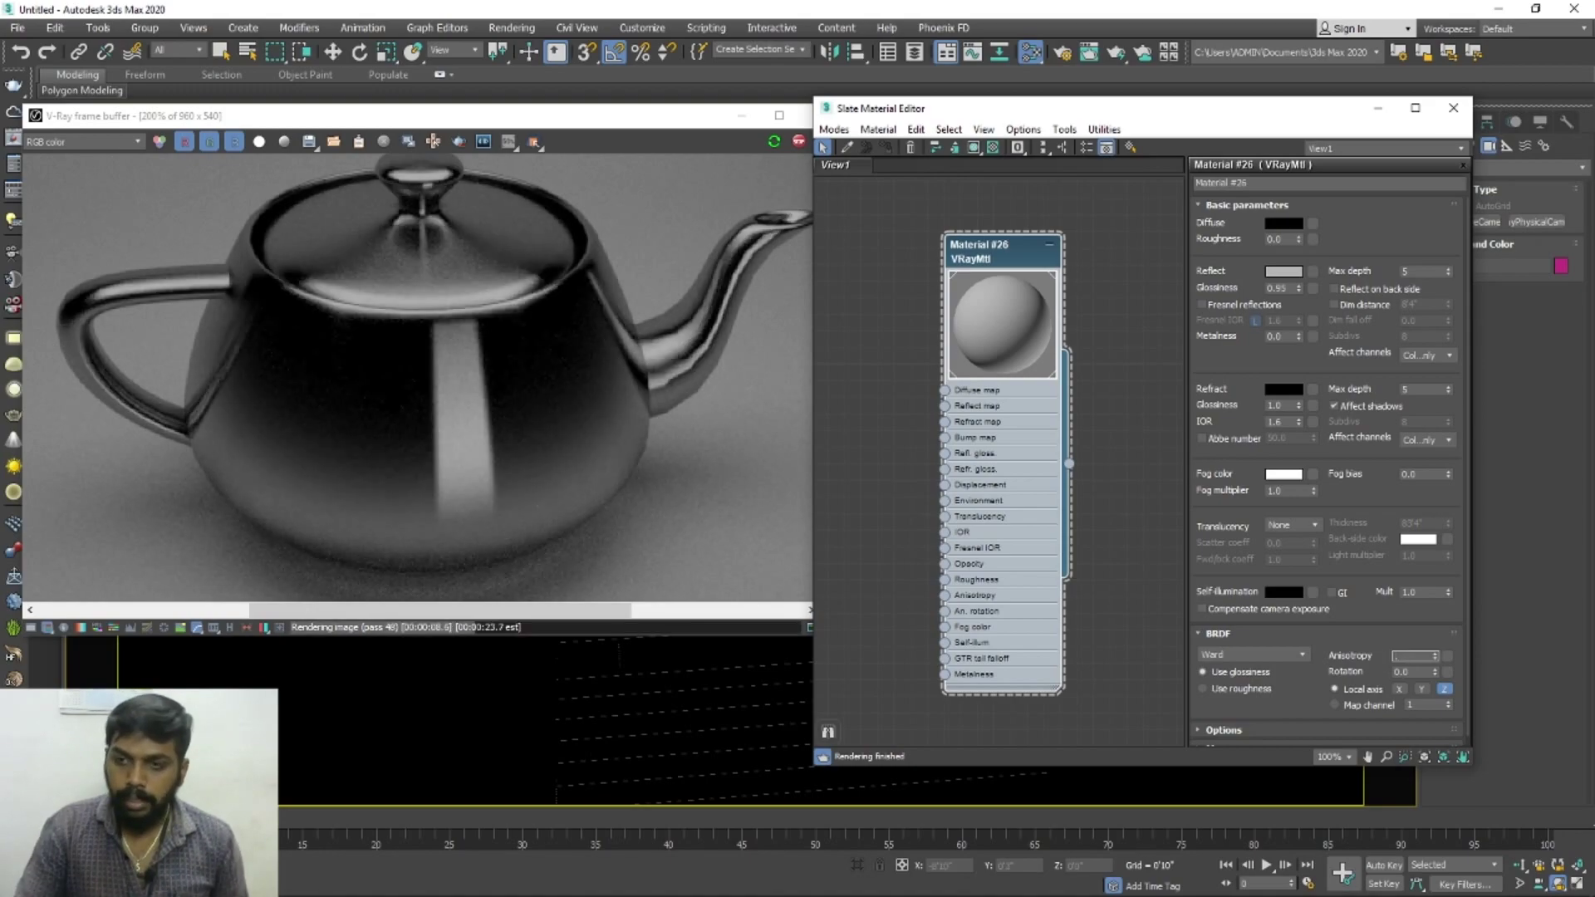
key("Return")
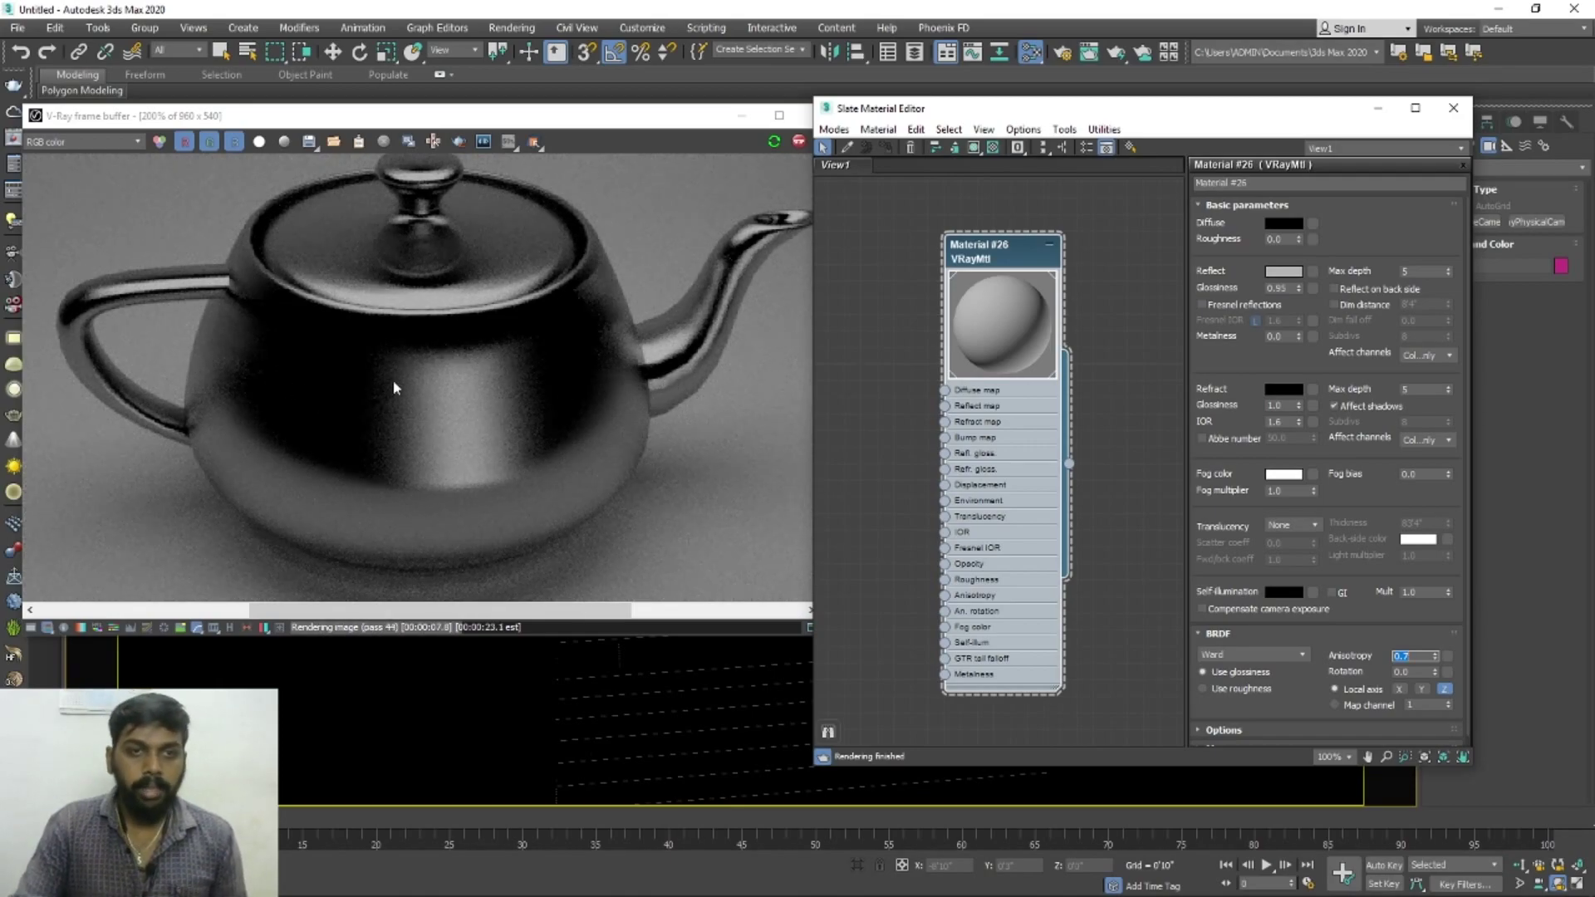
Expand the teapot material's Maps section and set its BRDF to Microfacet GTR (GGX).
left_click_drag(1314, 668, 1323, 657)
left_click(1266, 737)
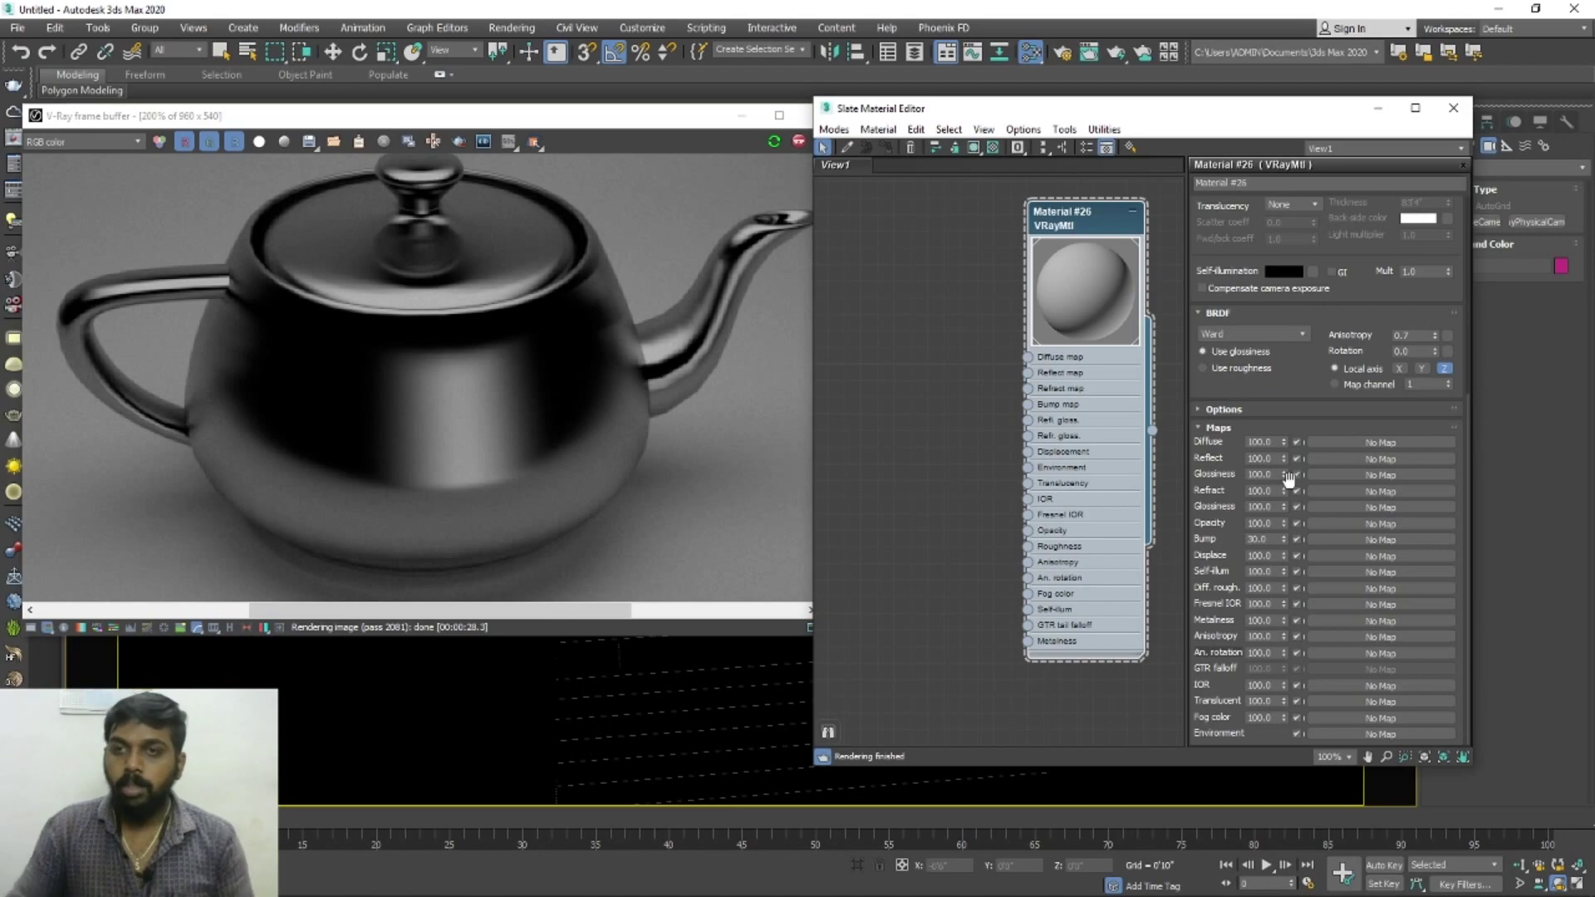
scroll(1306, 461, "up", 7)
scroll(1254, 352, "up", 3)
scroll(1235, 241, "up", 5)
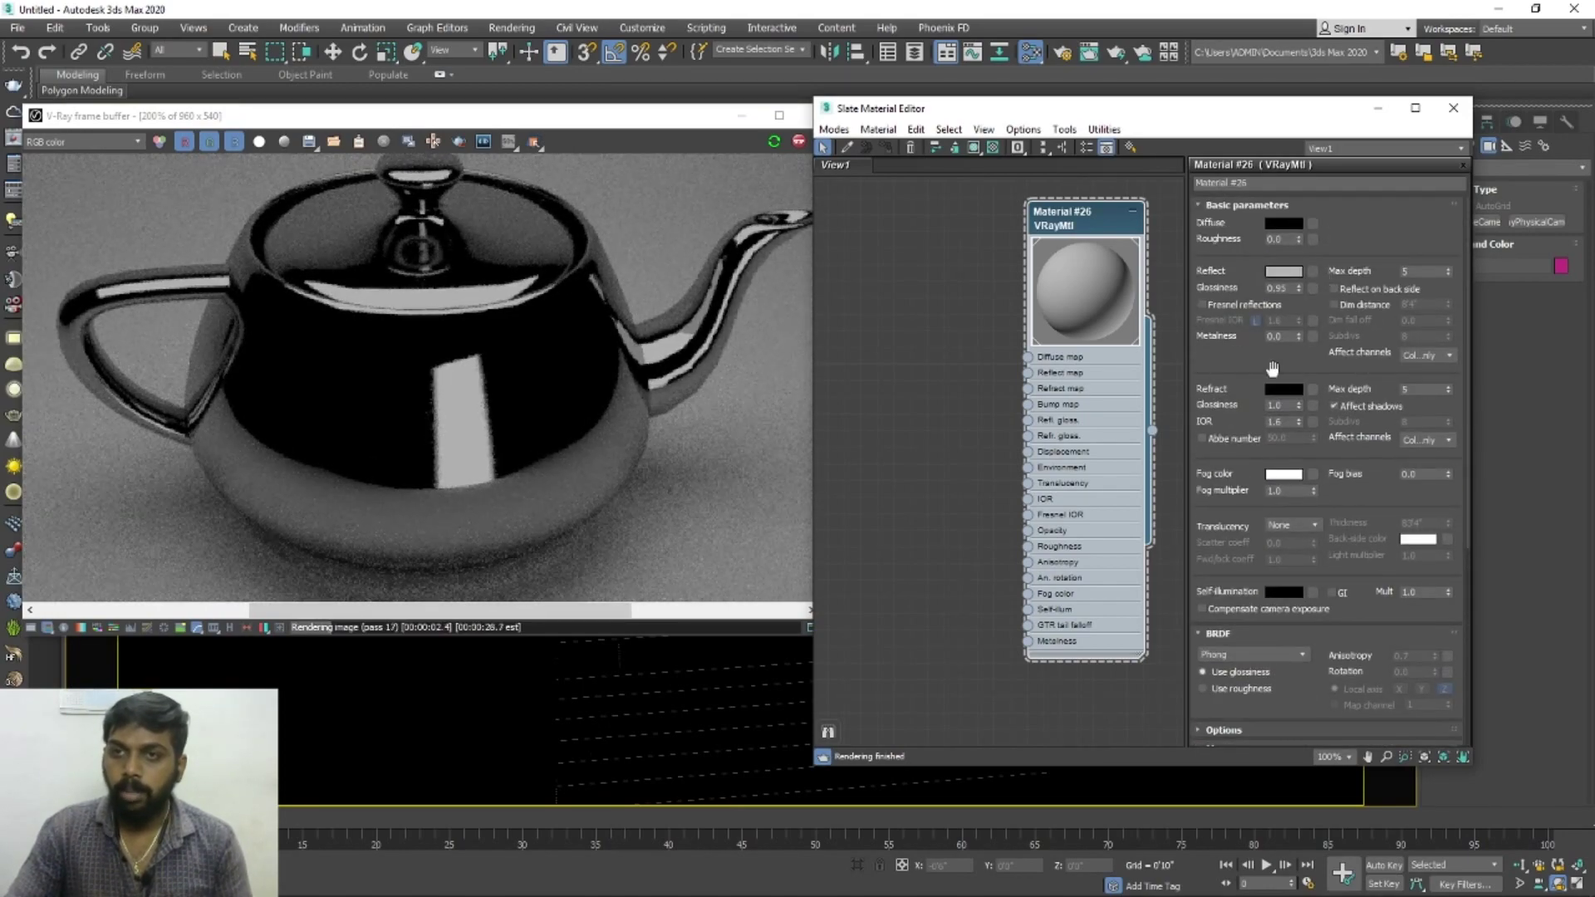
scroll(1283, 549, "down", 5)
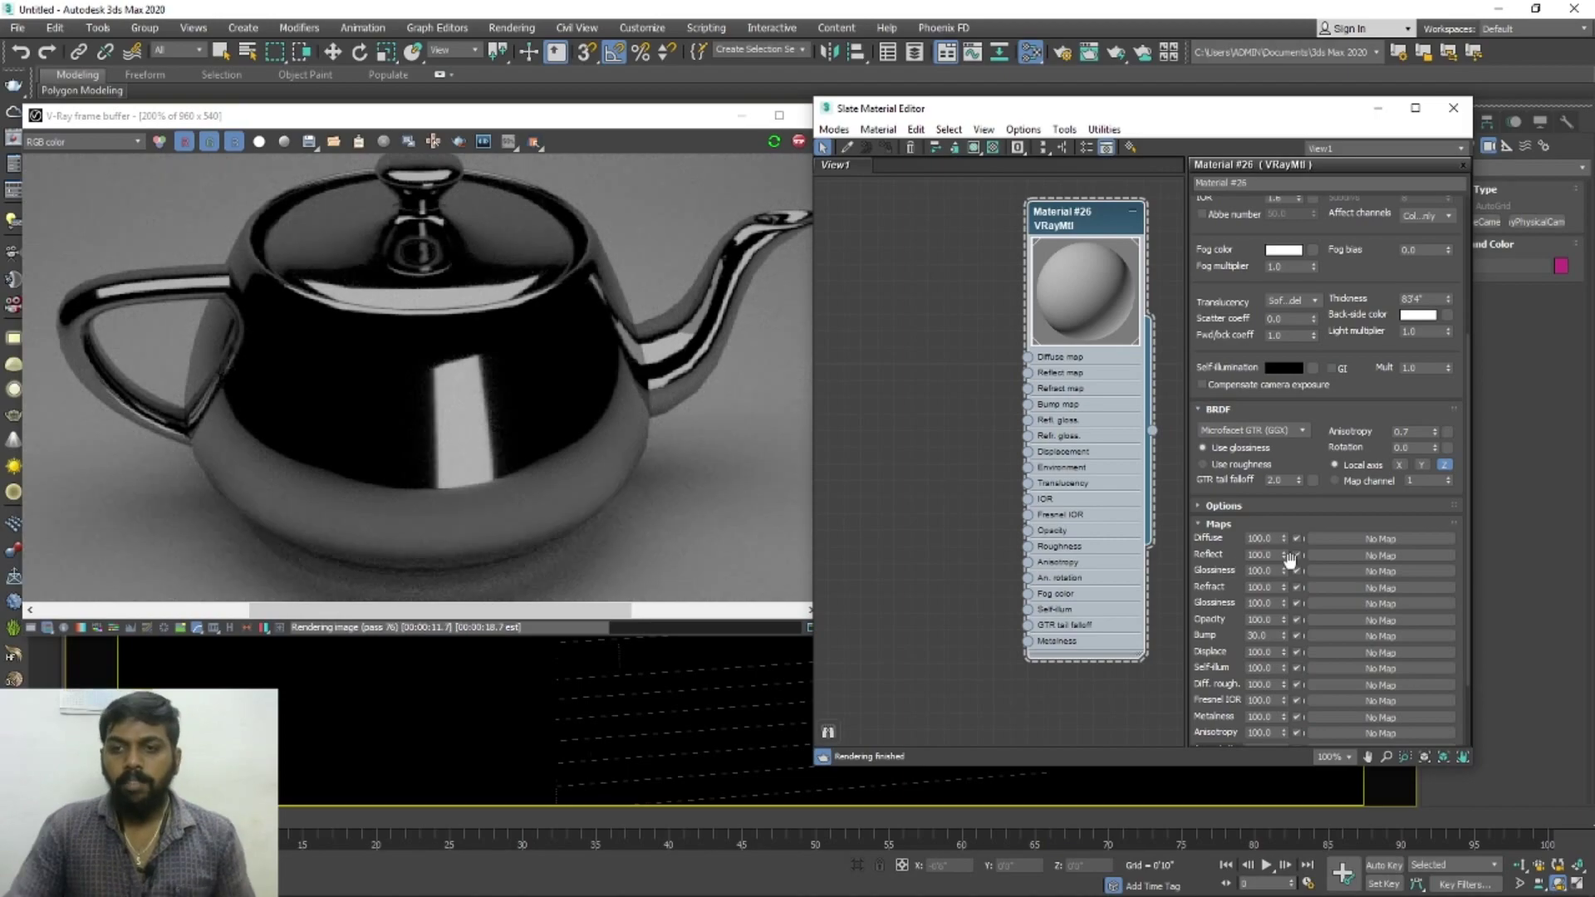
Add a Bitmap map node to the material graph, loading the grunge-scratch-background JPG from the Desktop.
right_click(852, 330)
mouse_move(904, 345)
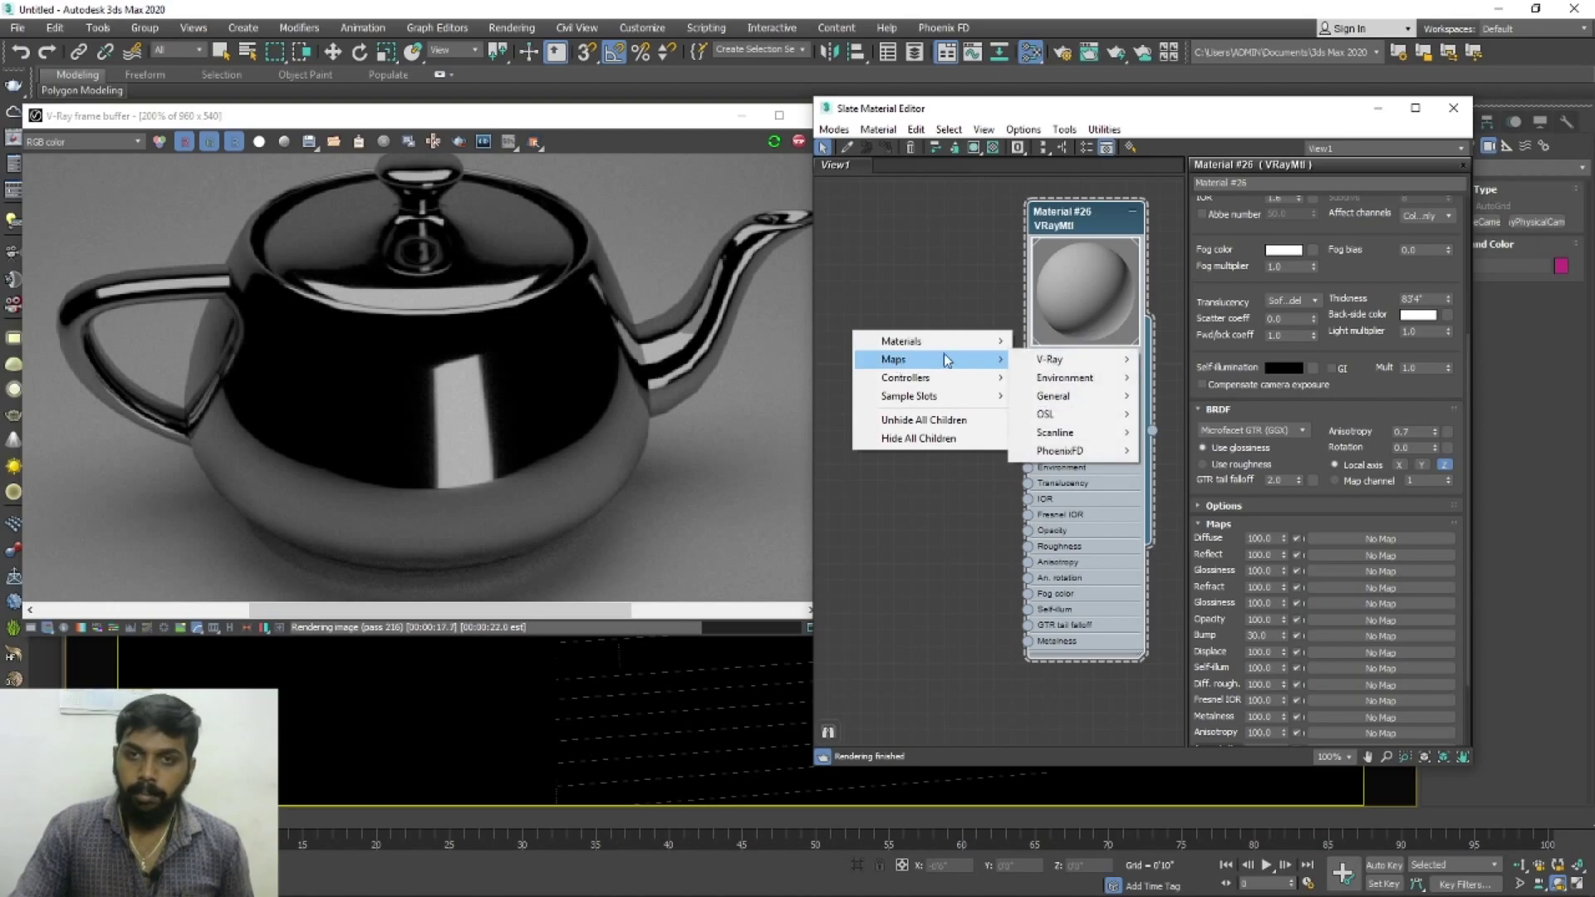
mouse_move(1053, 396)
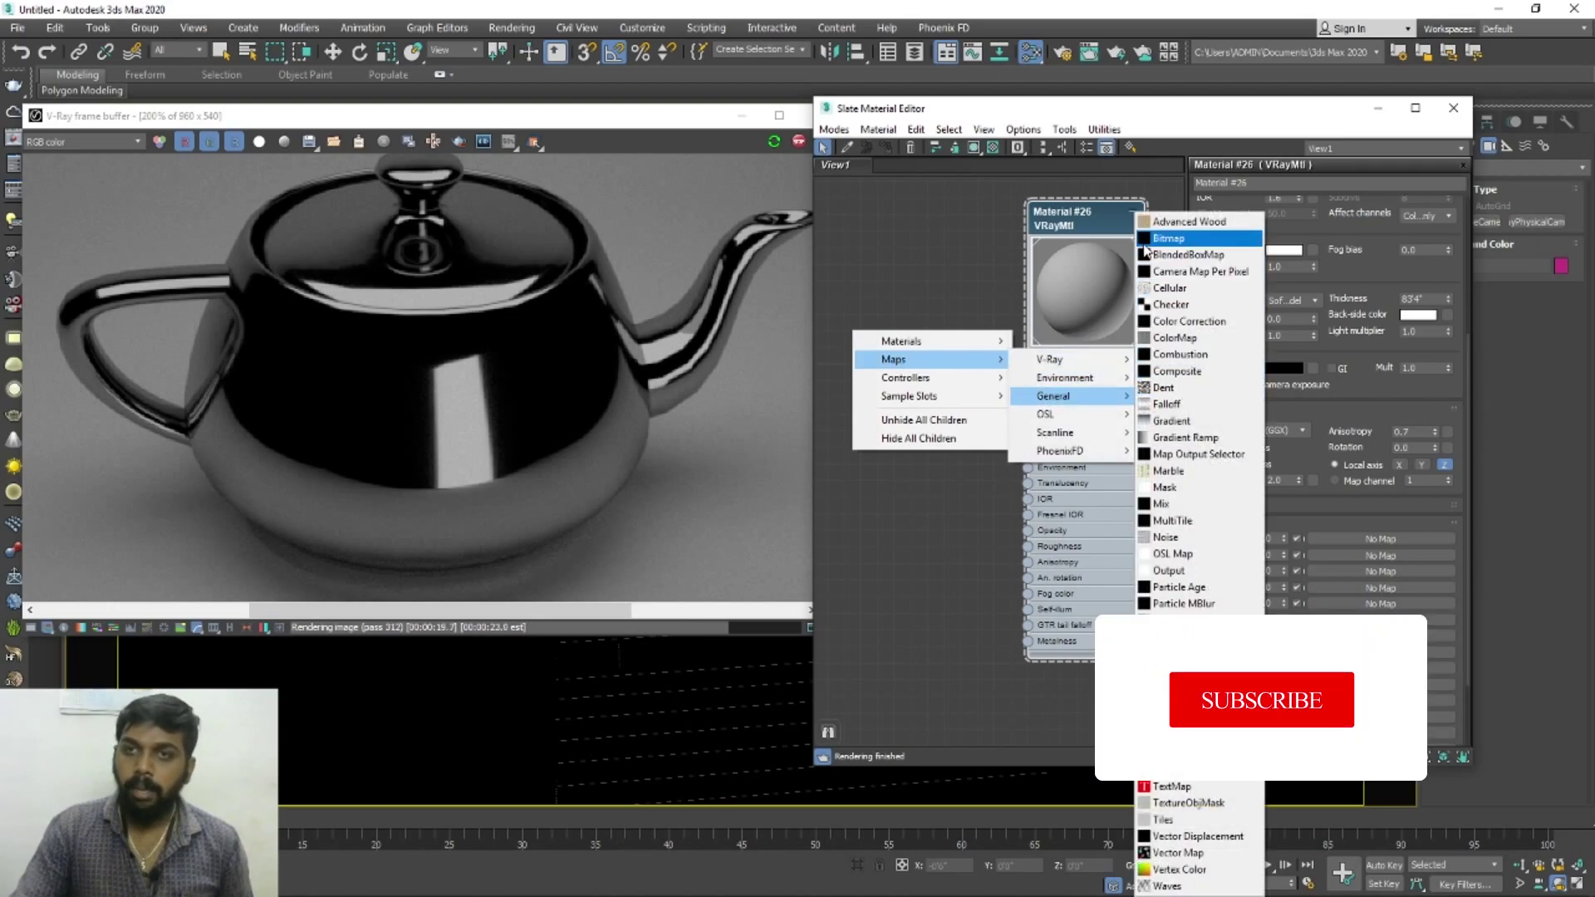
left_click(1180, 239)
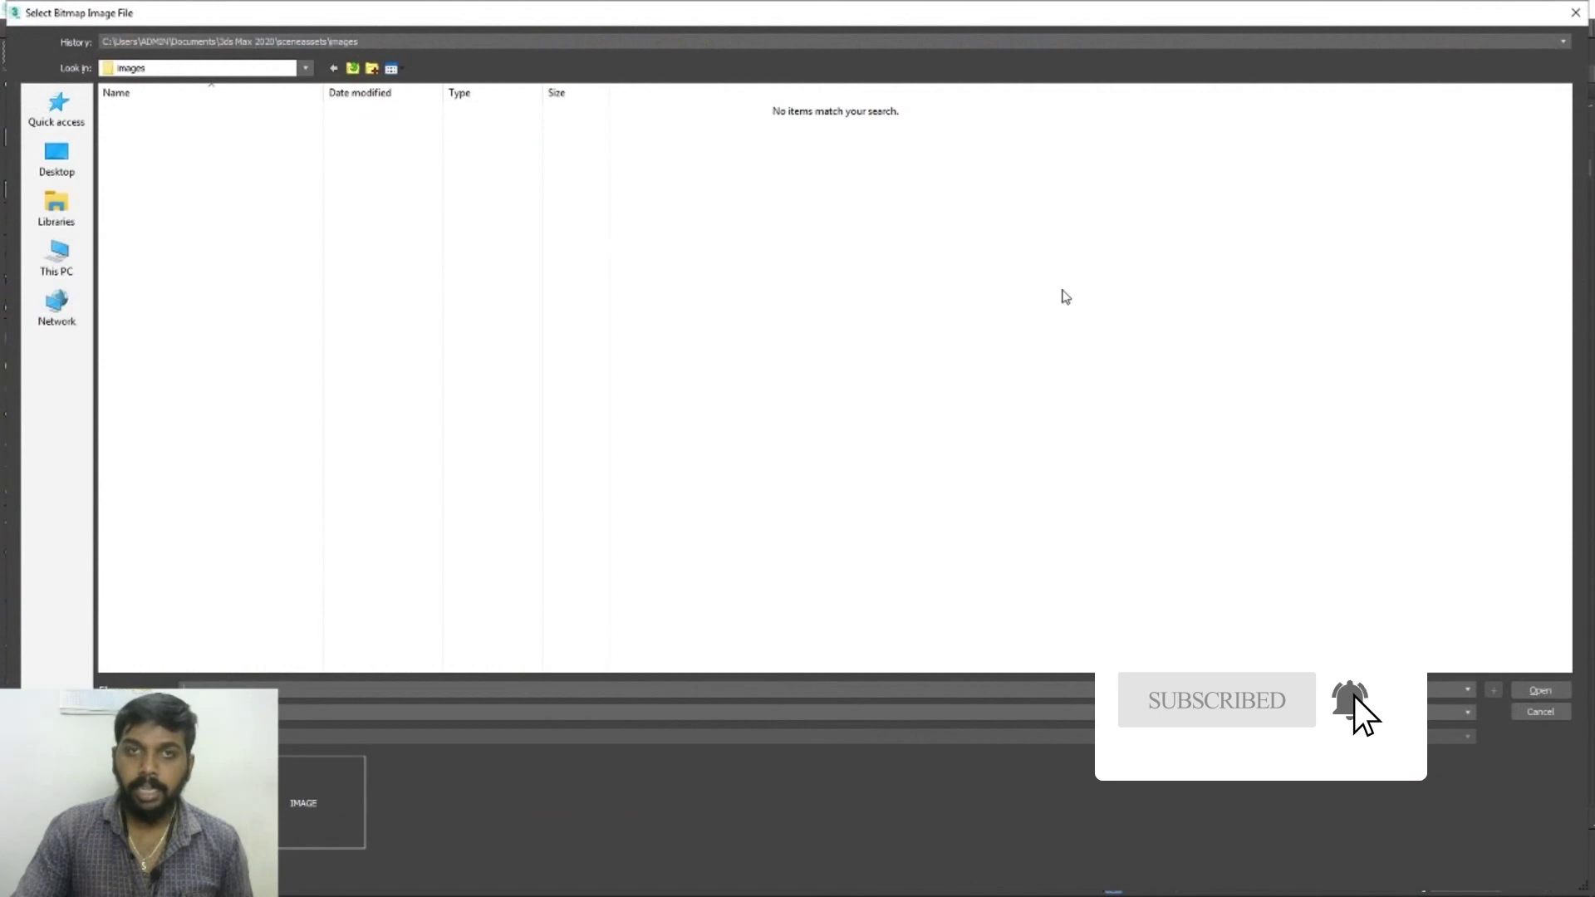
left_click(57, 157)
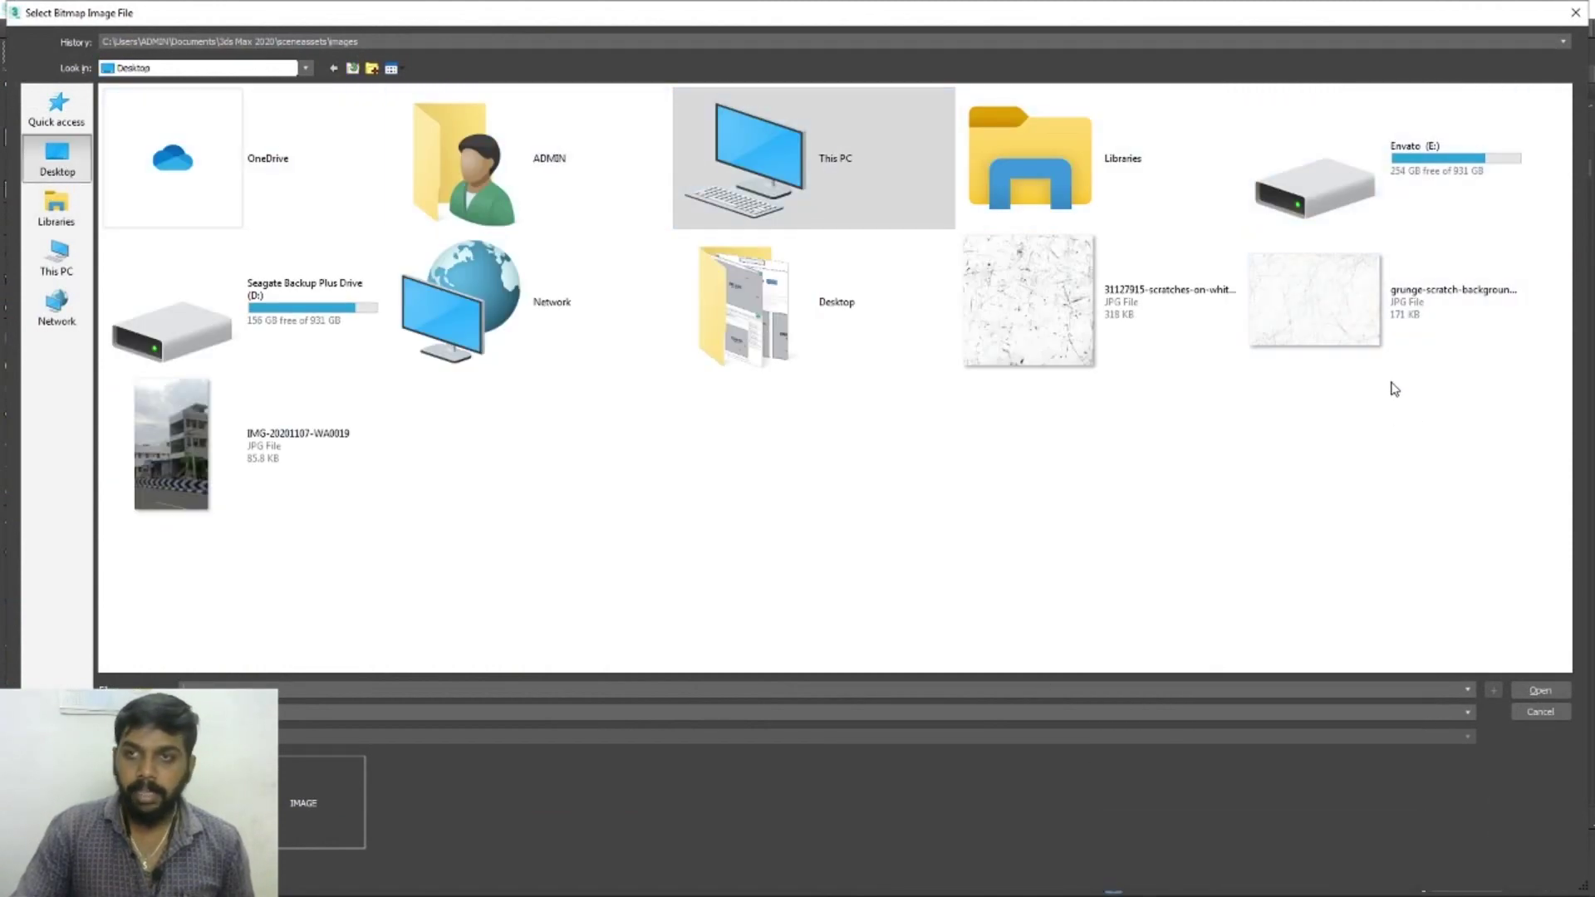
double_click(1353, 306)
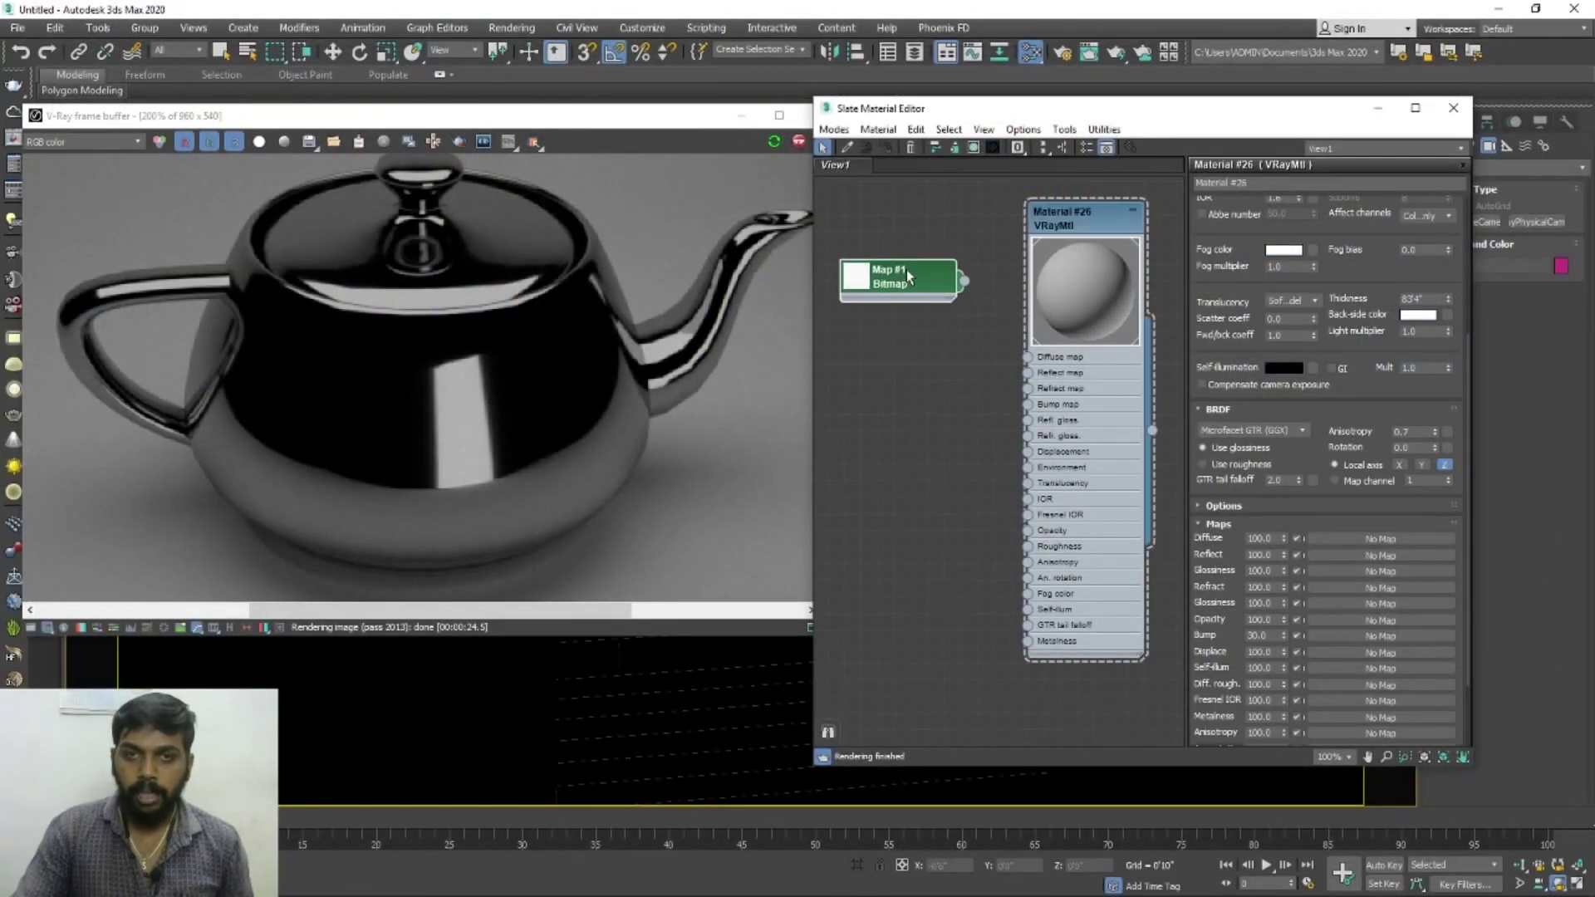
Connect the scratch bitmap to the teapot material's Reflect map input and inspect the highlight on the teapot body up close.
double_click(906, 287)
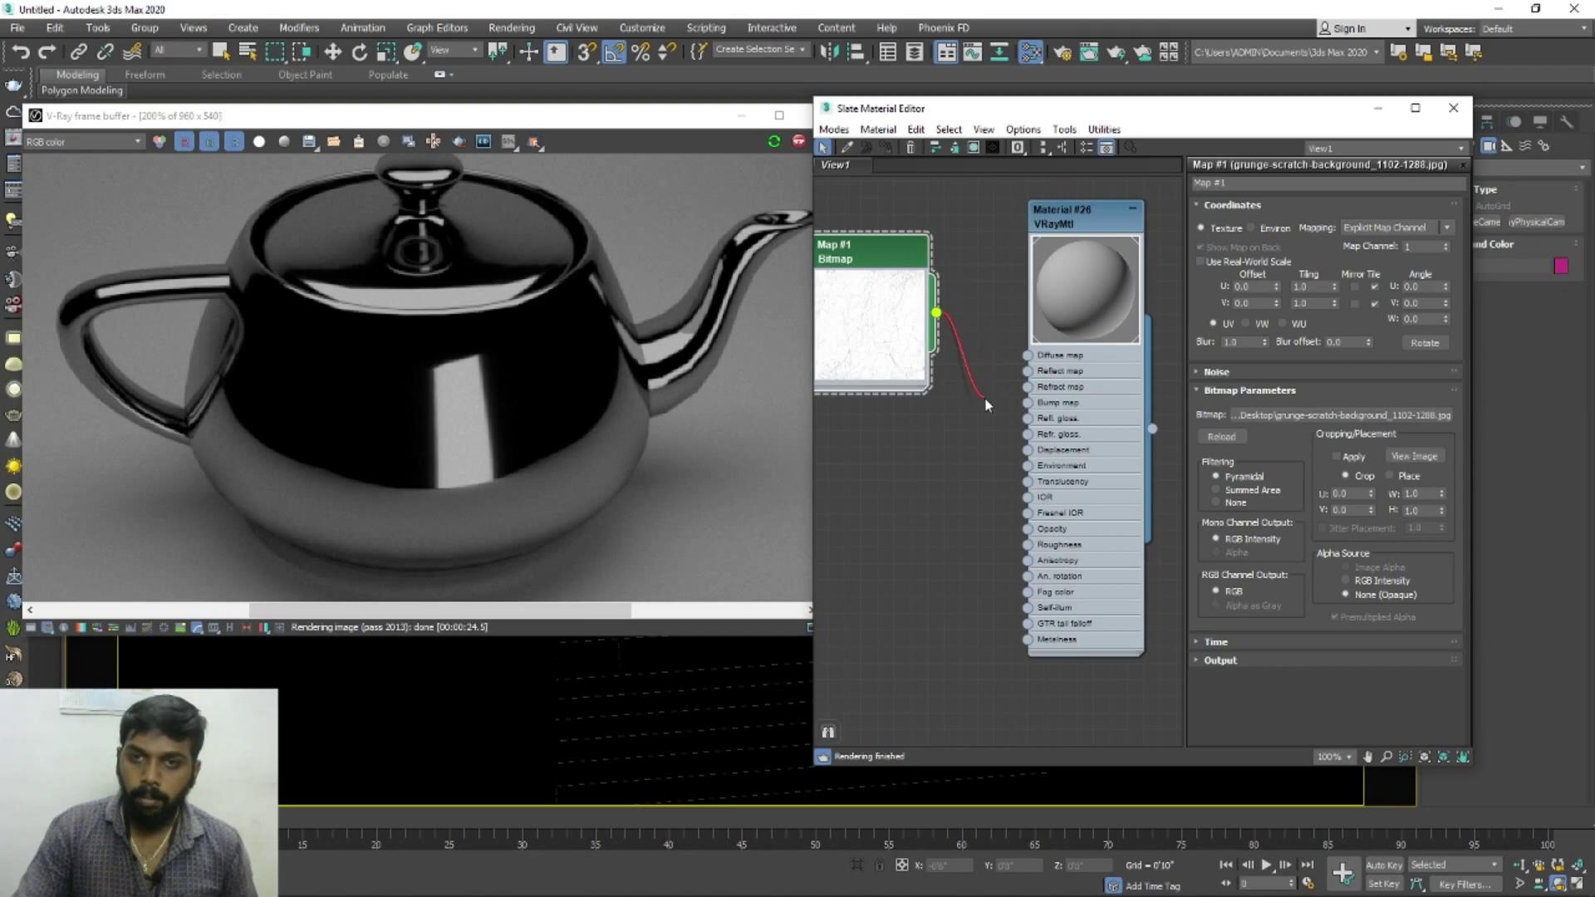
left_click_drag(1023, 327, 1035, 372)
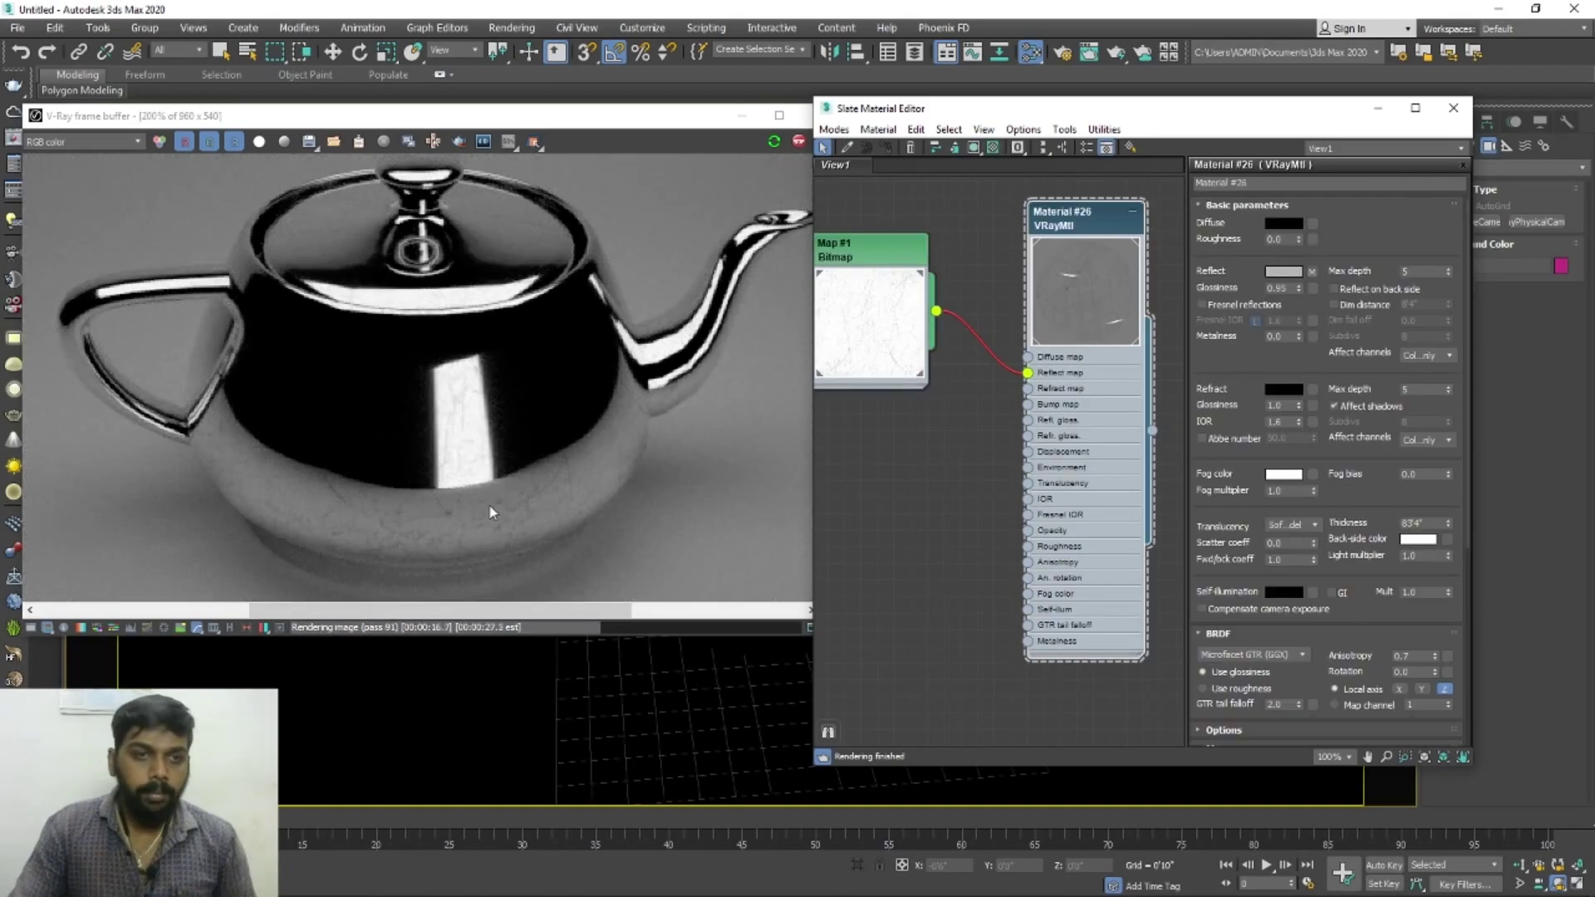
scroll(489, 504, "up", 2)
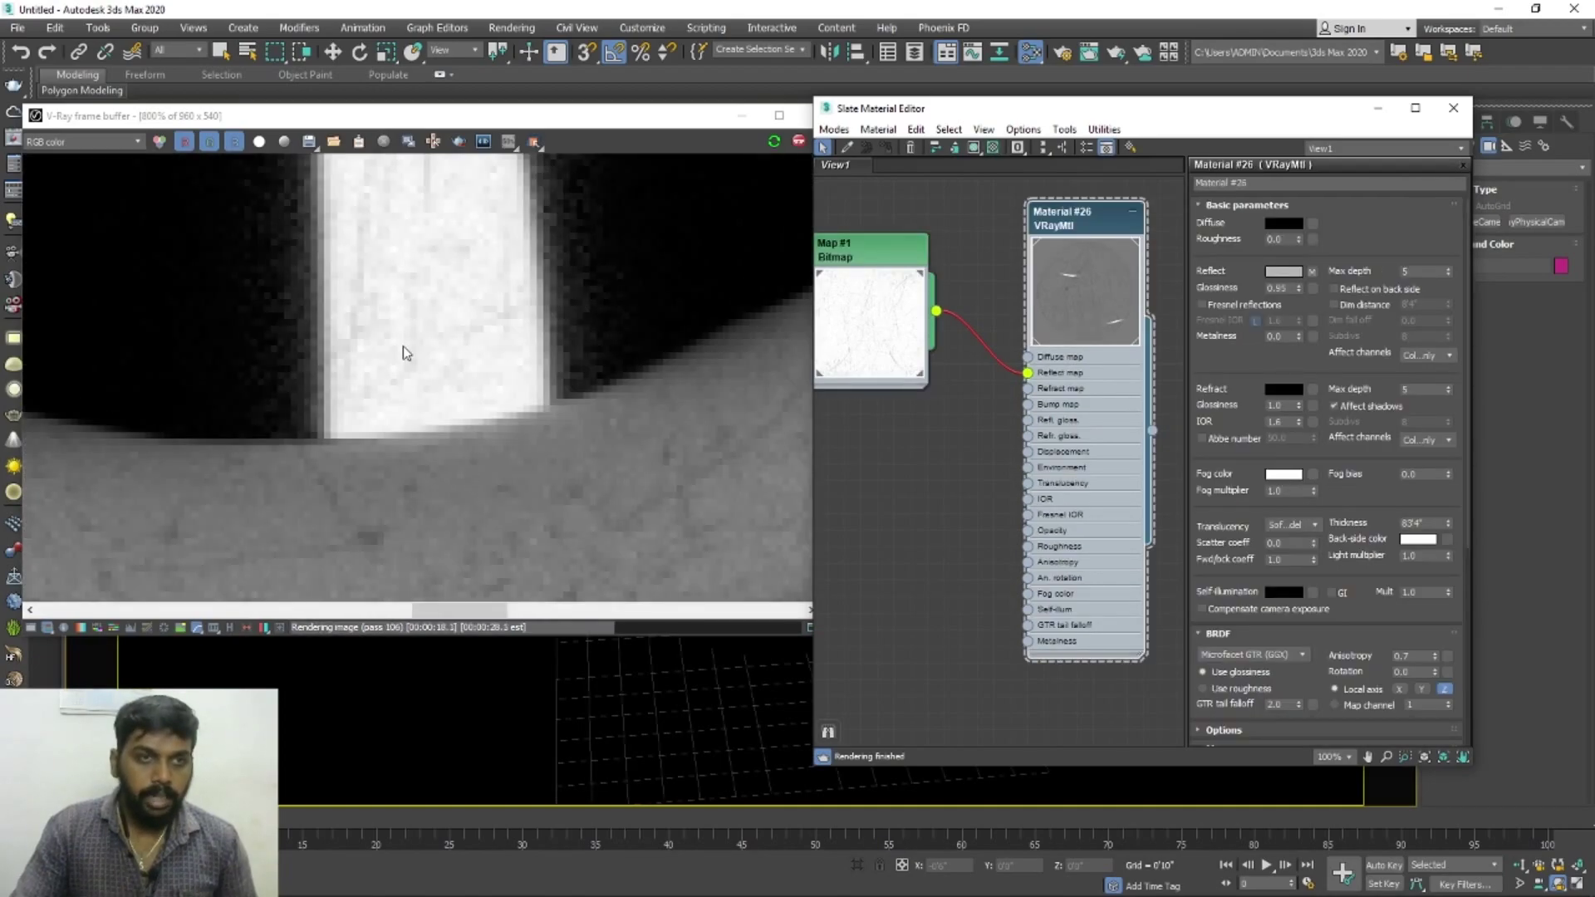
scroll(438, 407, "down", 1)
scroll(439, 408, "down", 1)
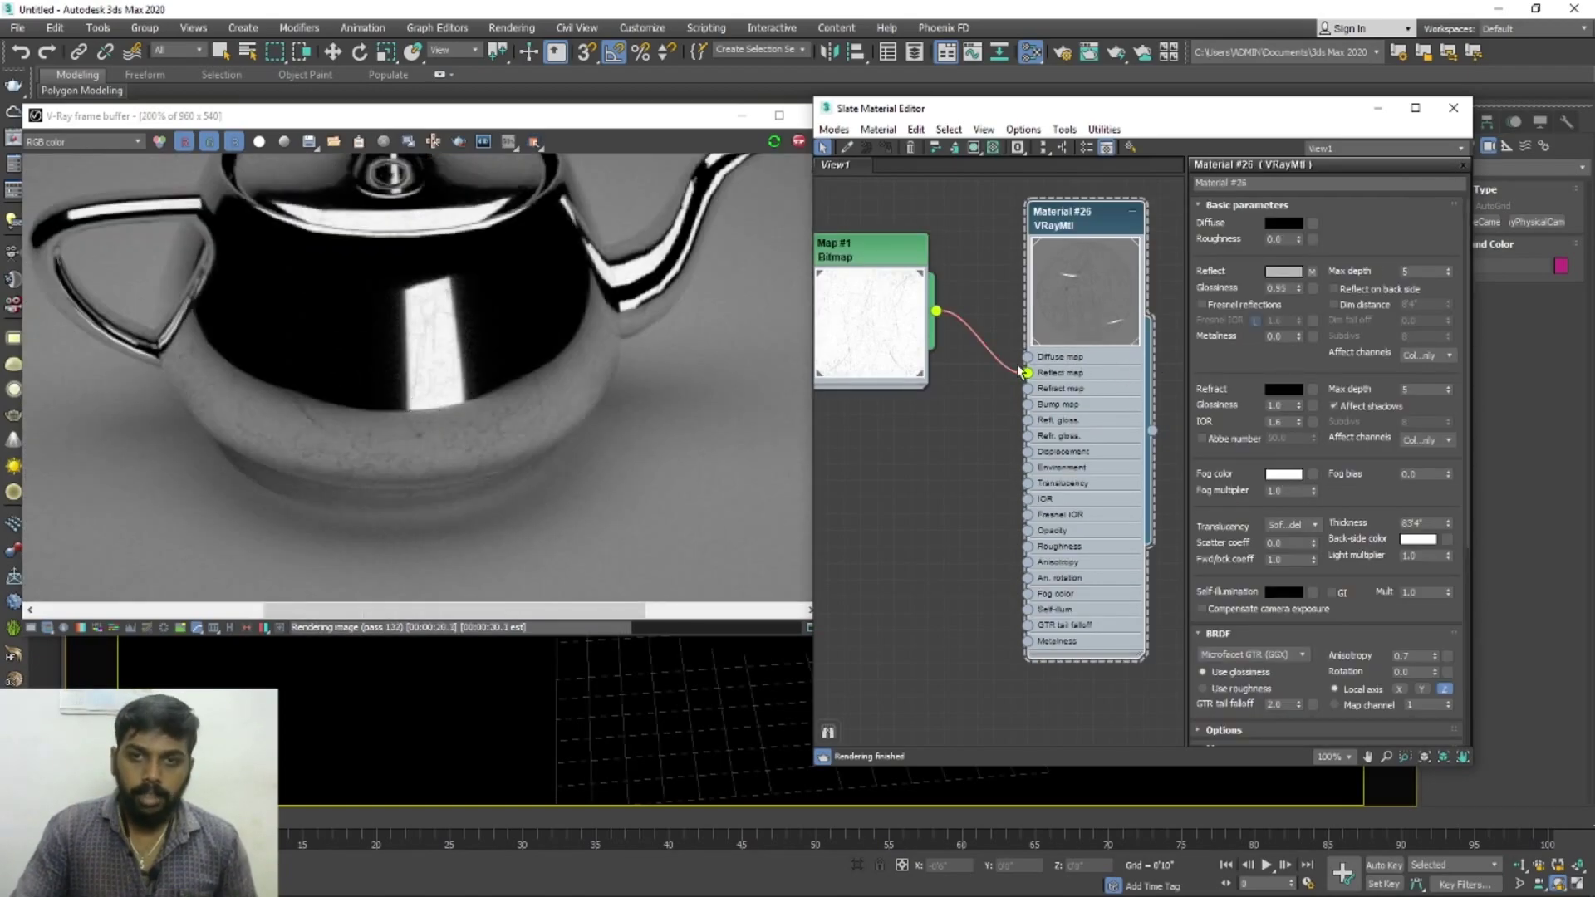
Disconnect the scratch bitmap from the Reflect map input to compare the render, and reconnect it.
left_click_drag(1029, 374, 972, 395)
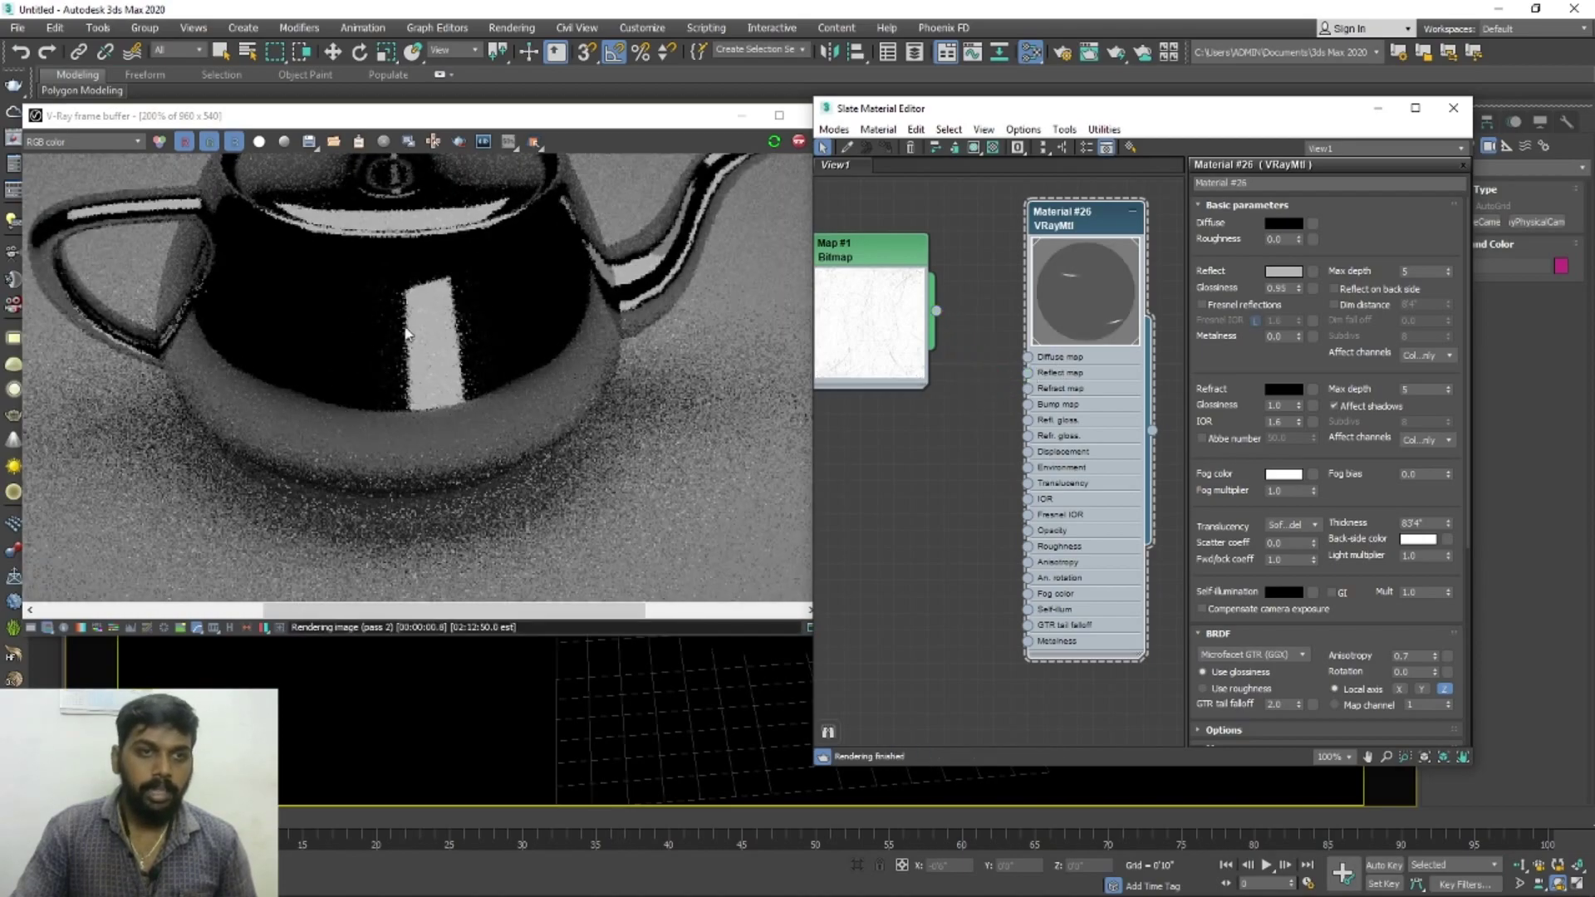
left_click_drag(937, 313, 1028, 373)
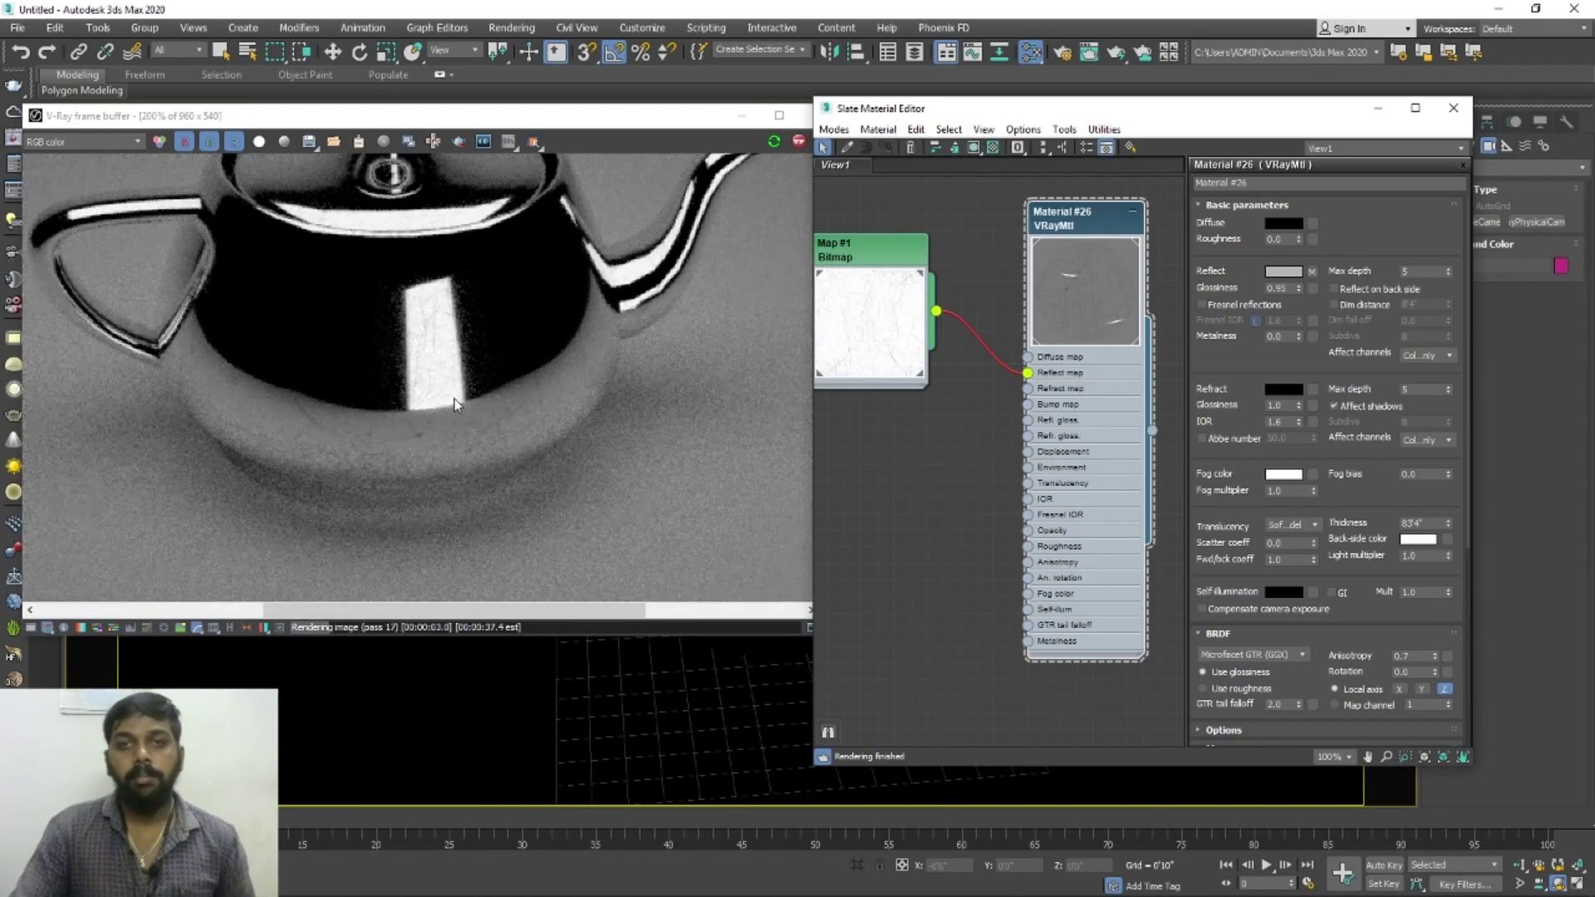
left_click(885, 256)
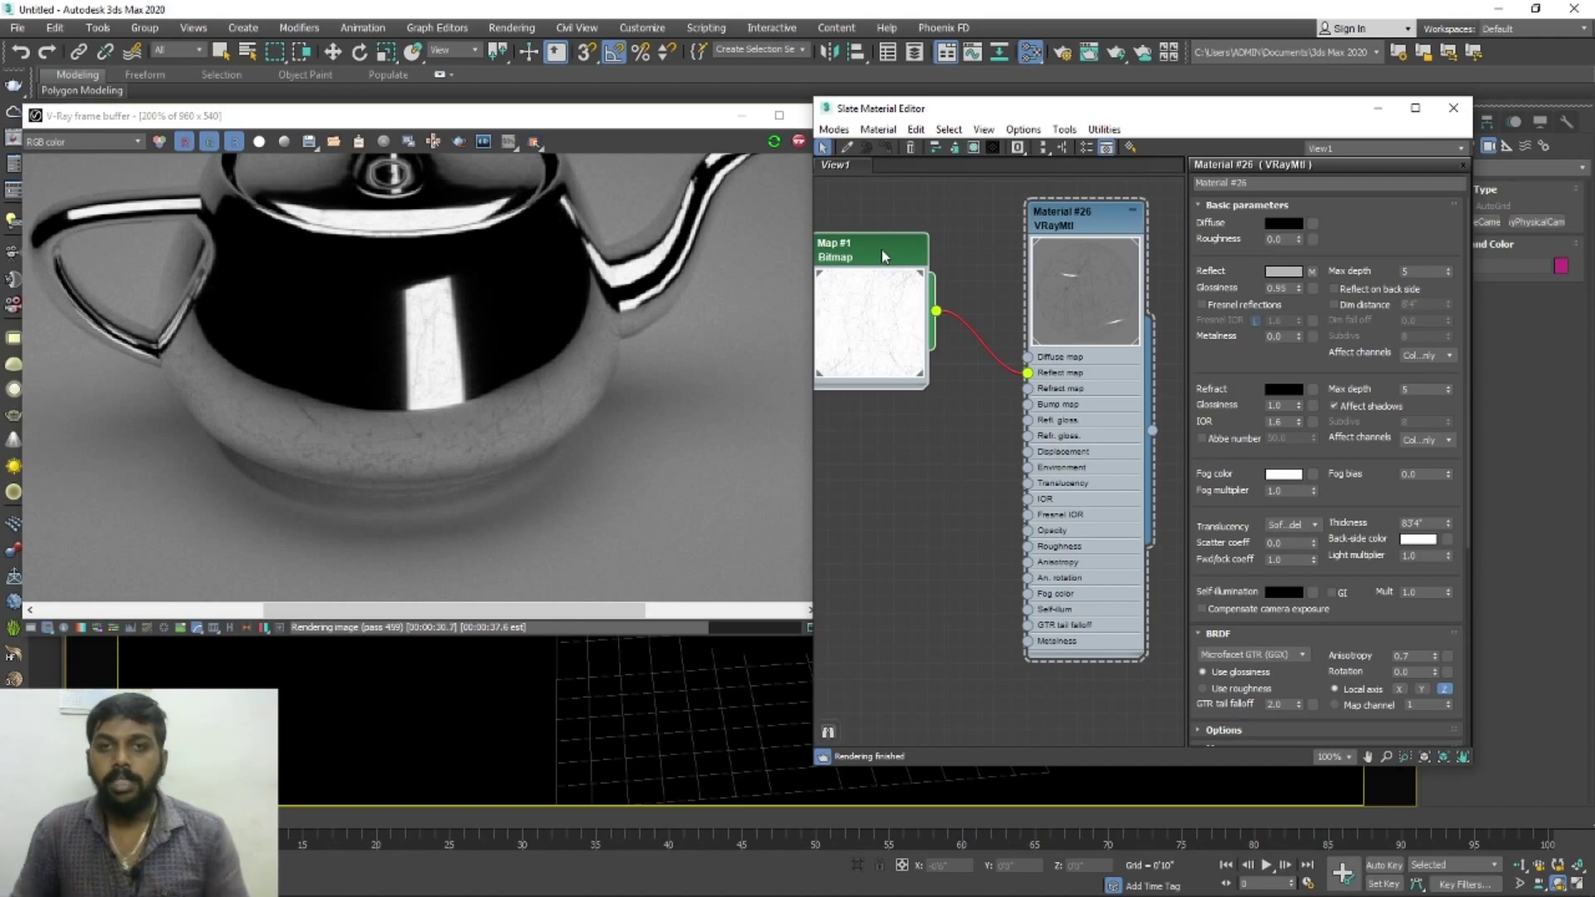
Copy the teapot material's Reflect map and paste it as a copy into the reflection Glossiness map slot.
left_click(1246, 205)
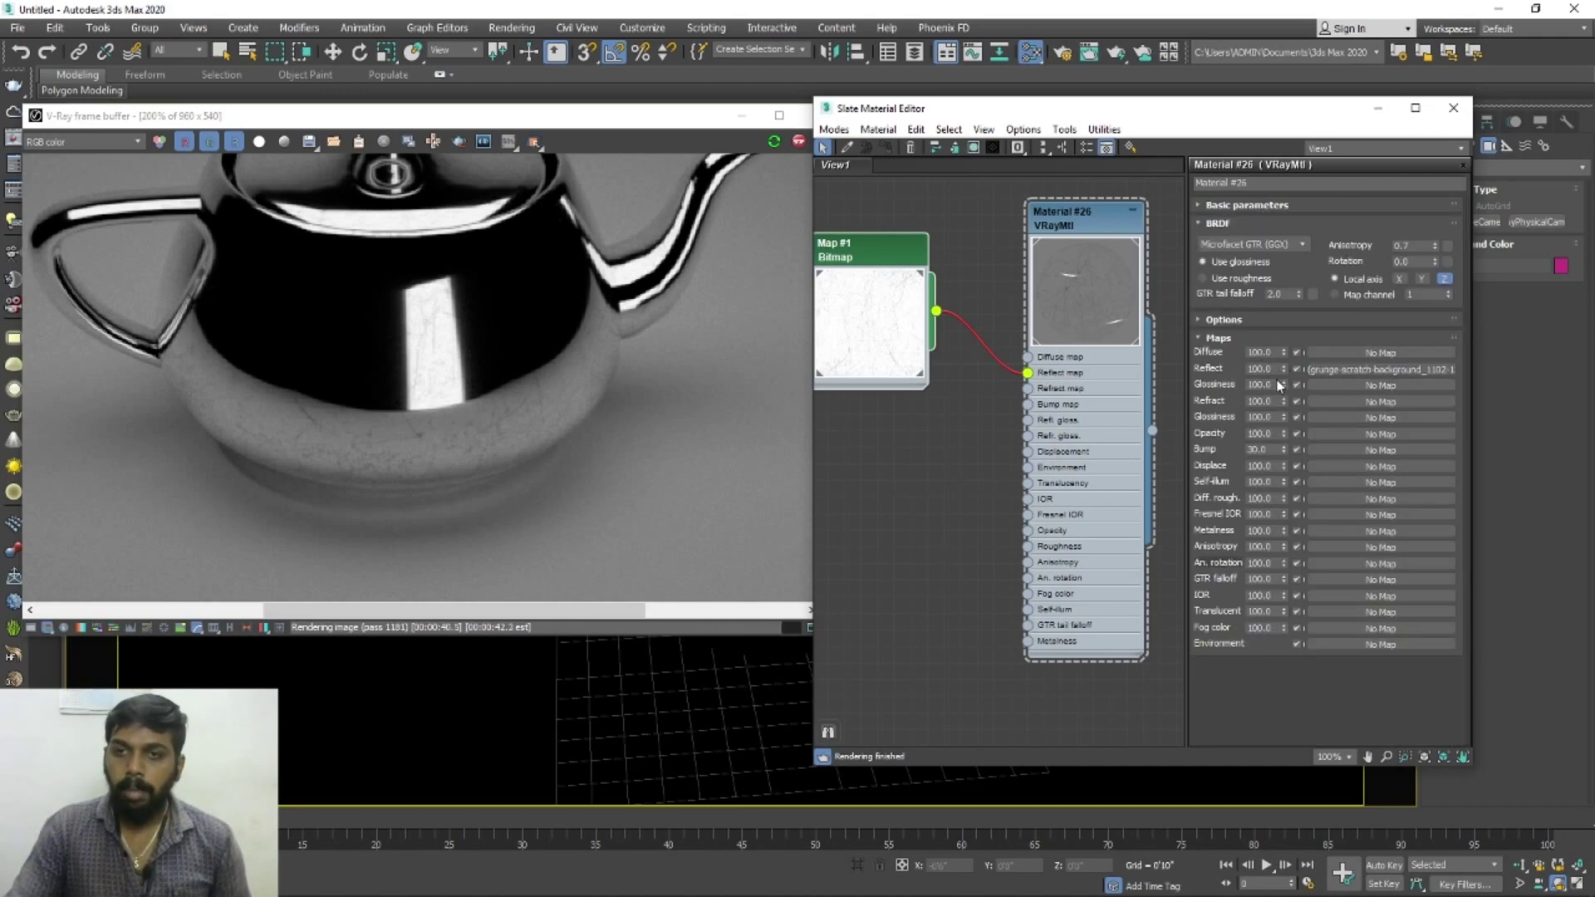
right_click(1358, 370)
left_click(1405, 398)
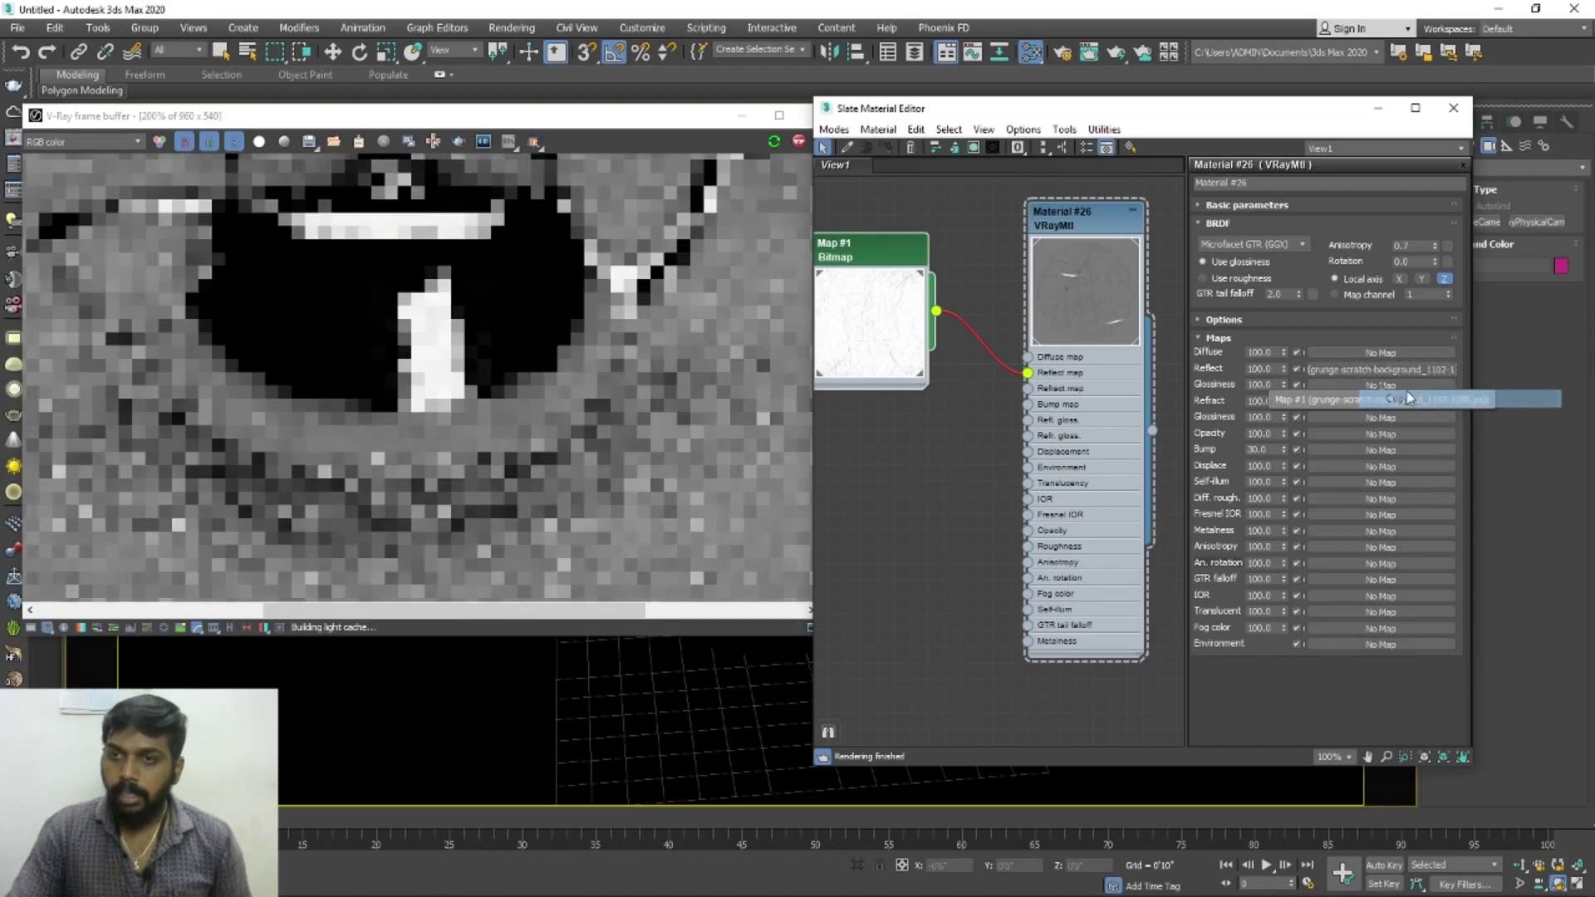
left_click(1368, 385)
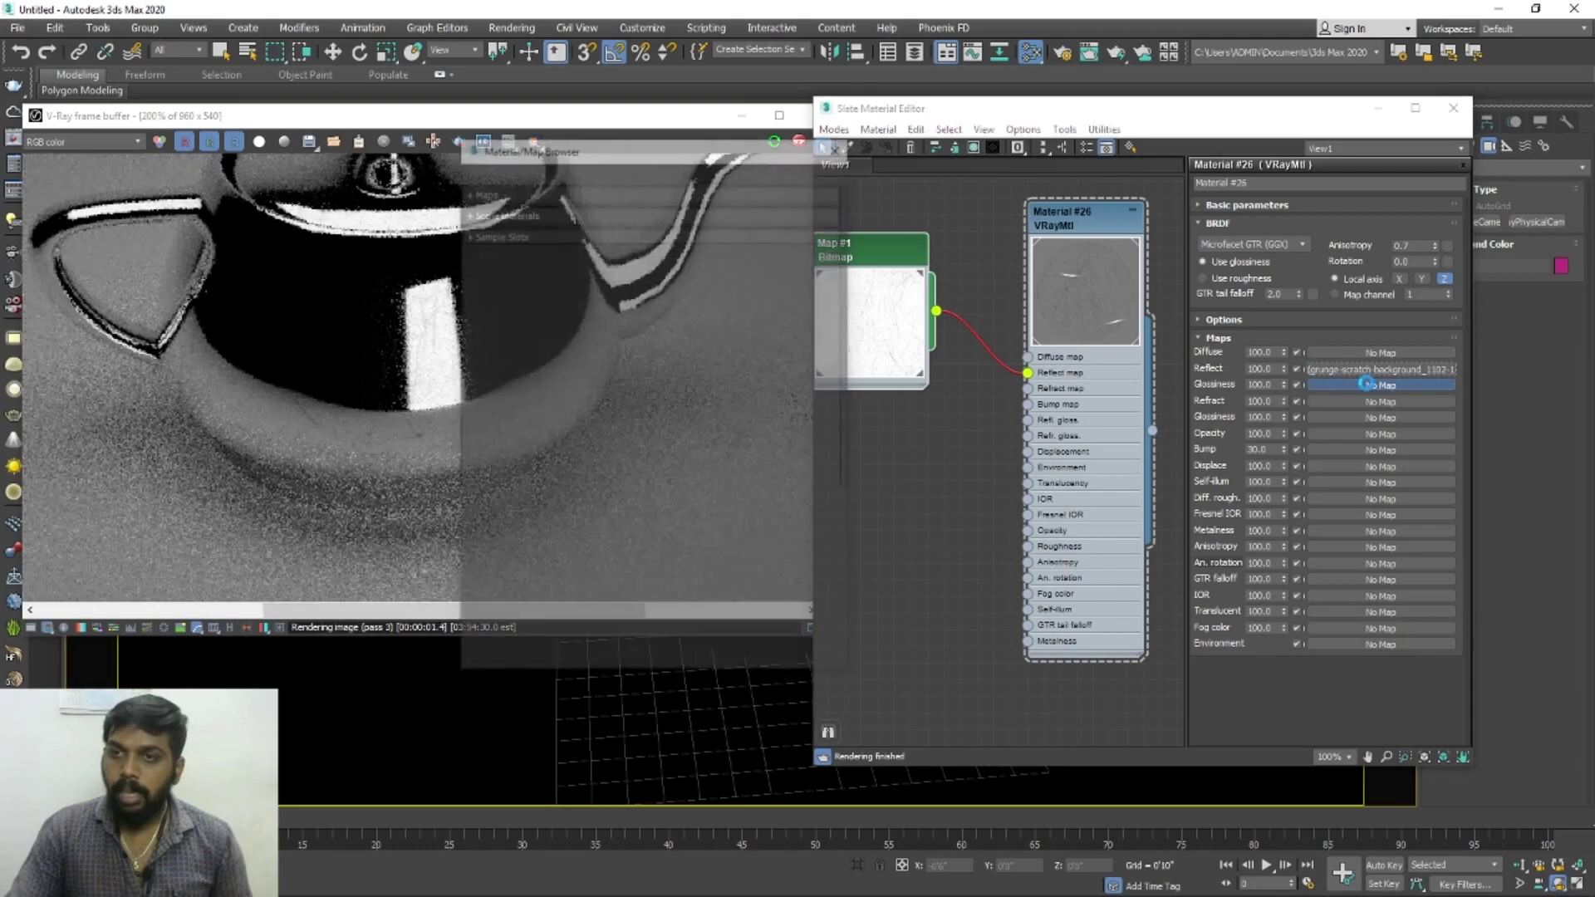
left_click(839, 146)
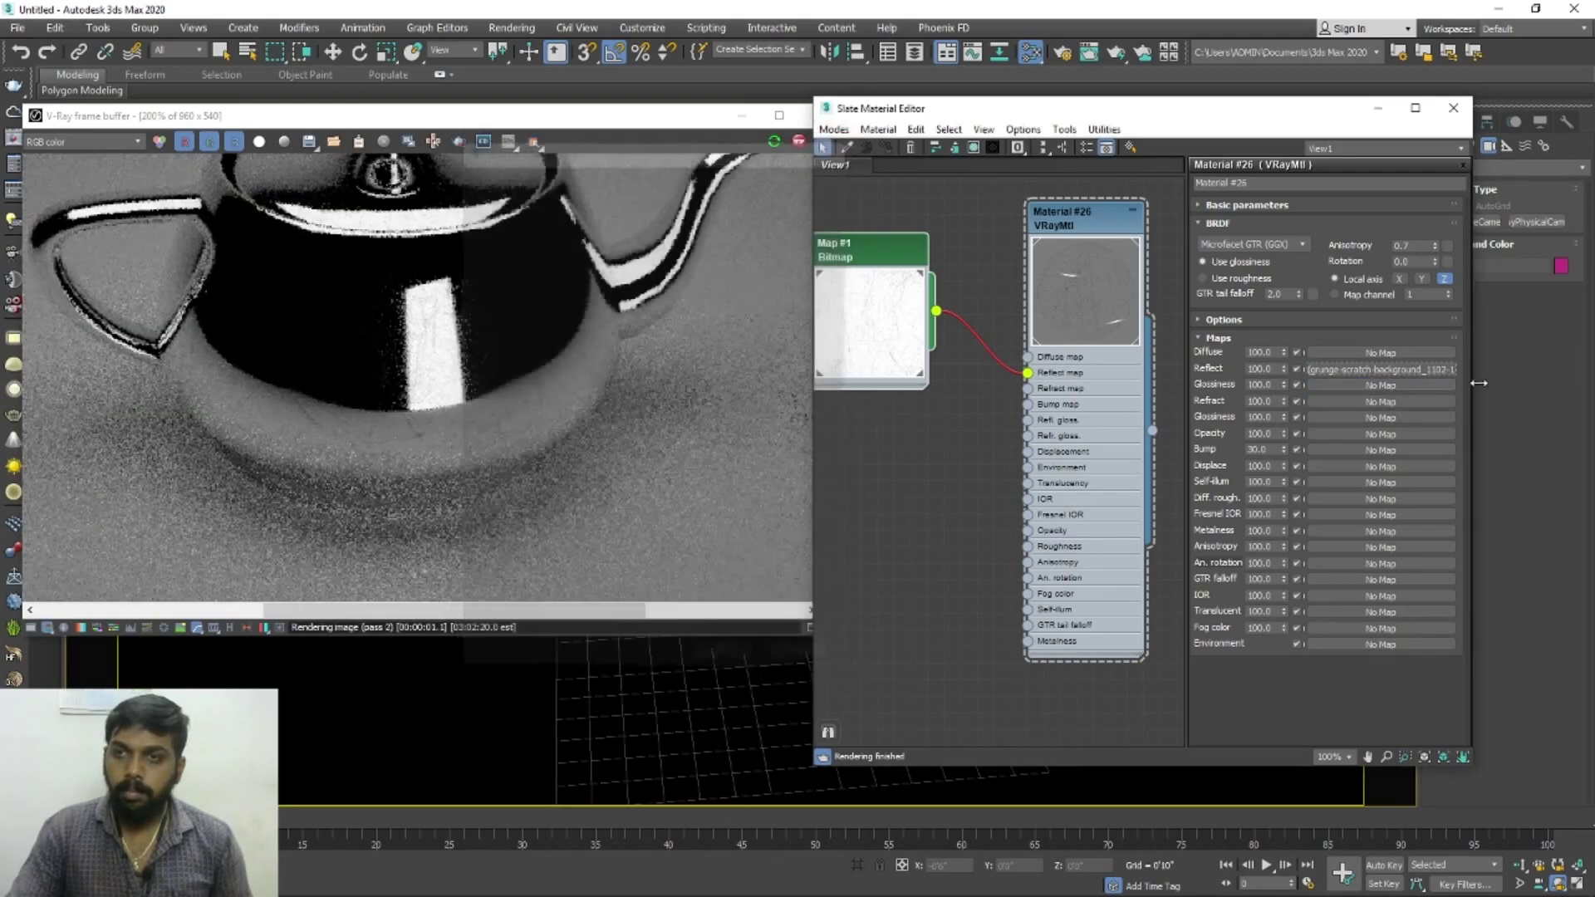
right_click(1328, 386)
left_click(1371, 400)
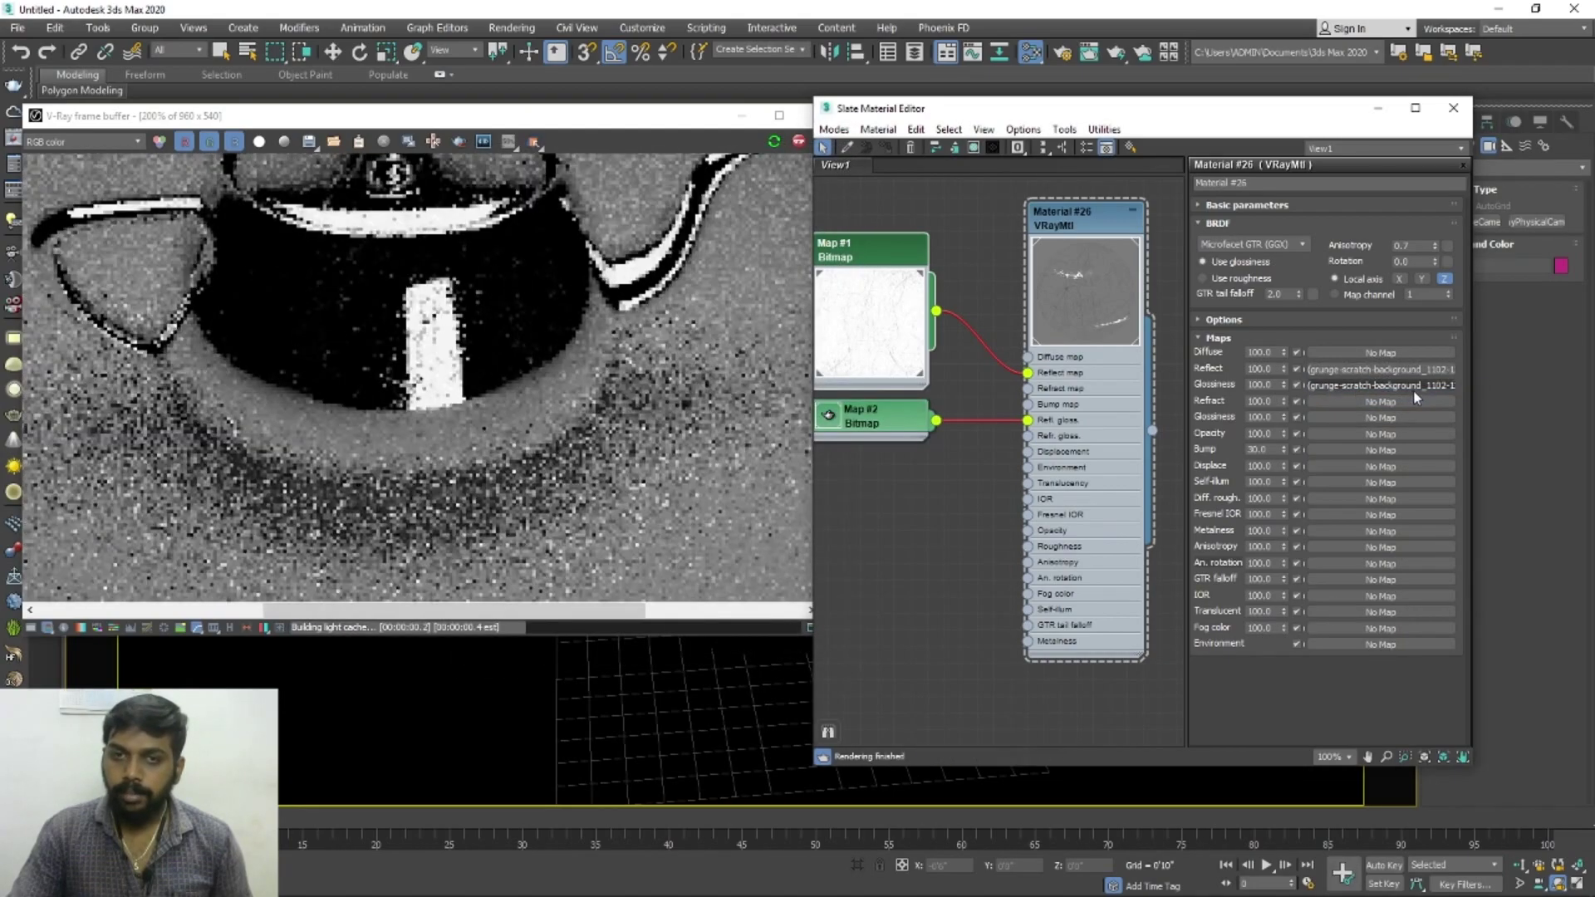
left_click(869, 482)
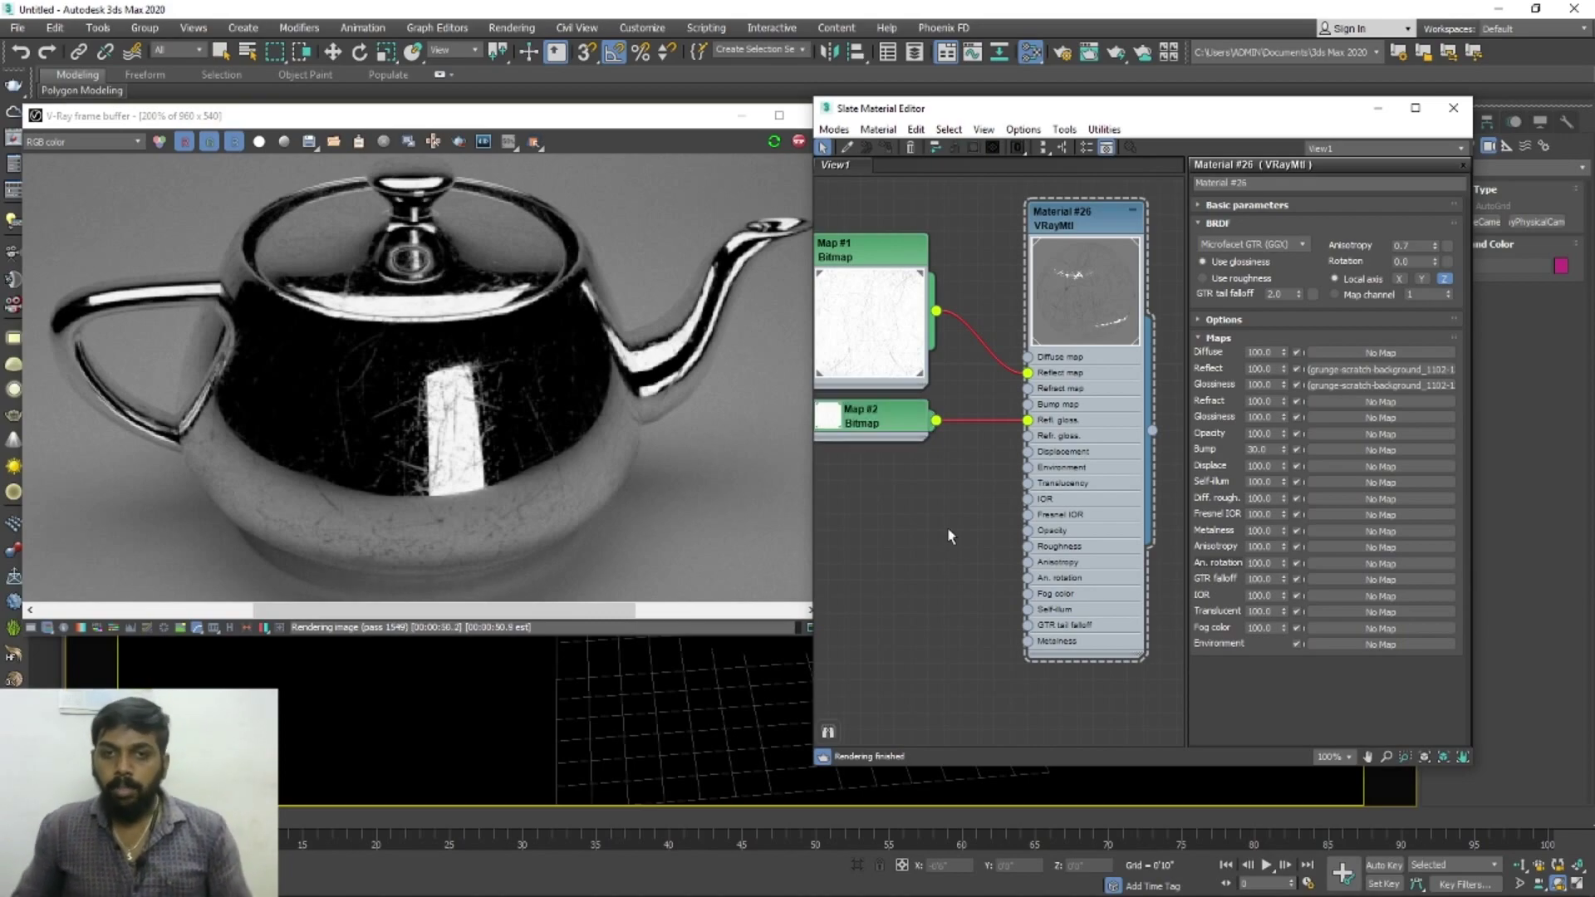
Copy the reflection Glossiness map into the Bump map slot and inspect the scratches in the rendered highlight.
right_click(1377, 386)
left_click(1398, 415)
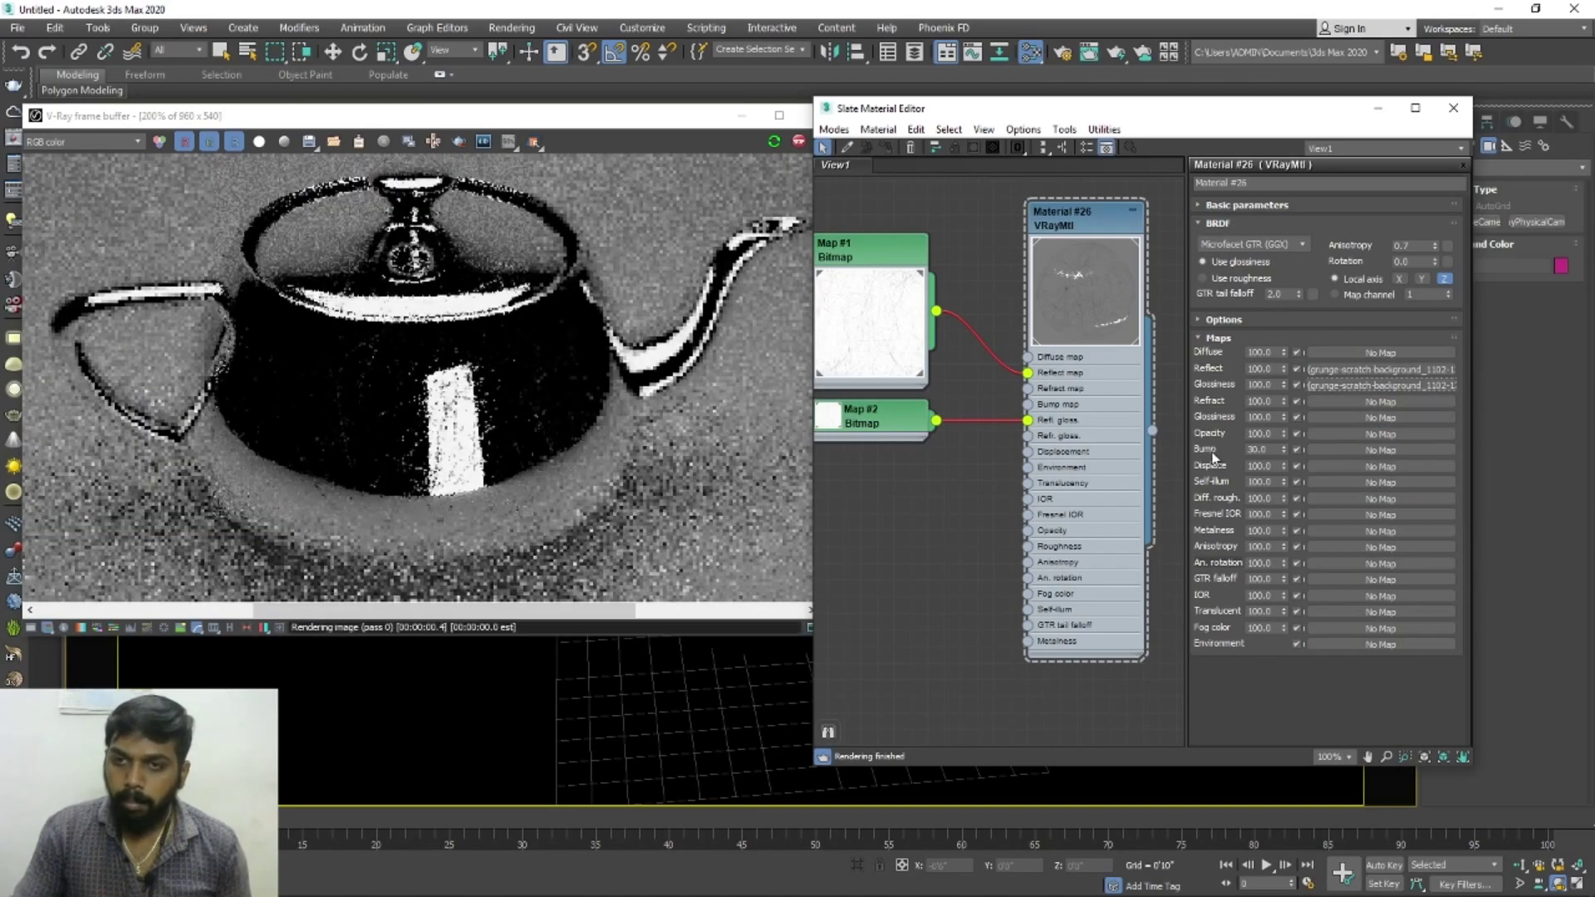
right_click(1353, 452)
left_click(1410, 464)
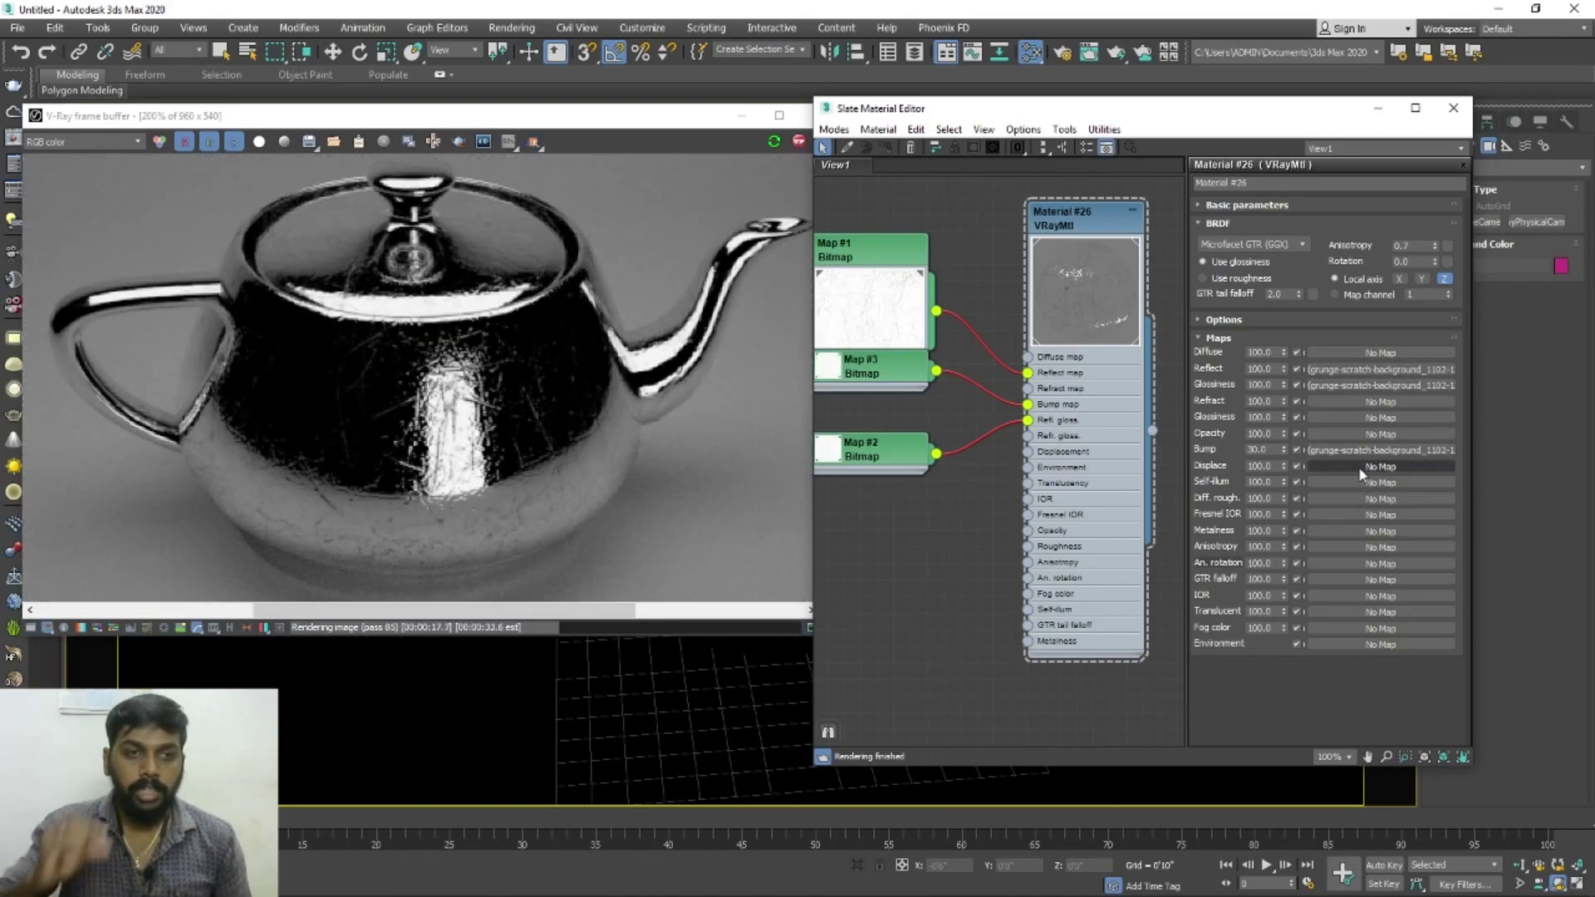
scroll(410, 426, "up", 1)
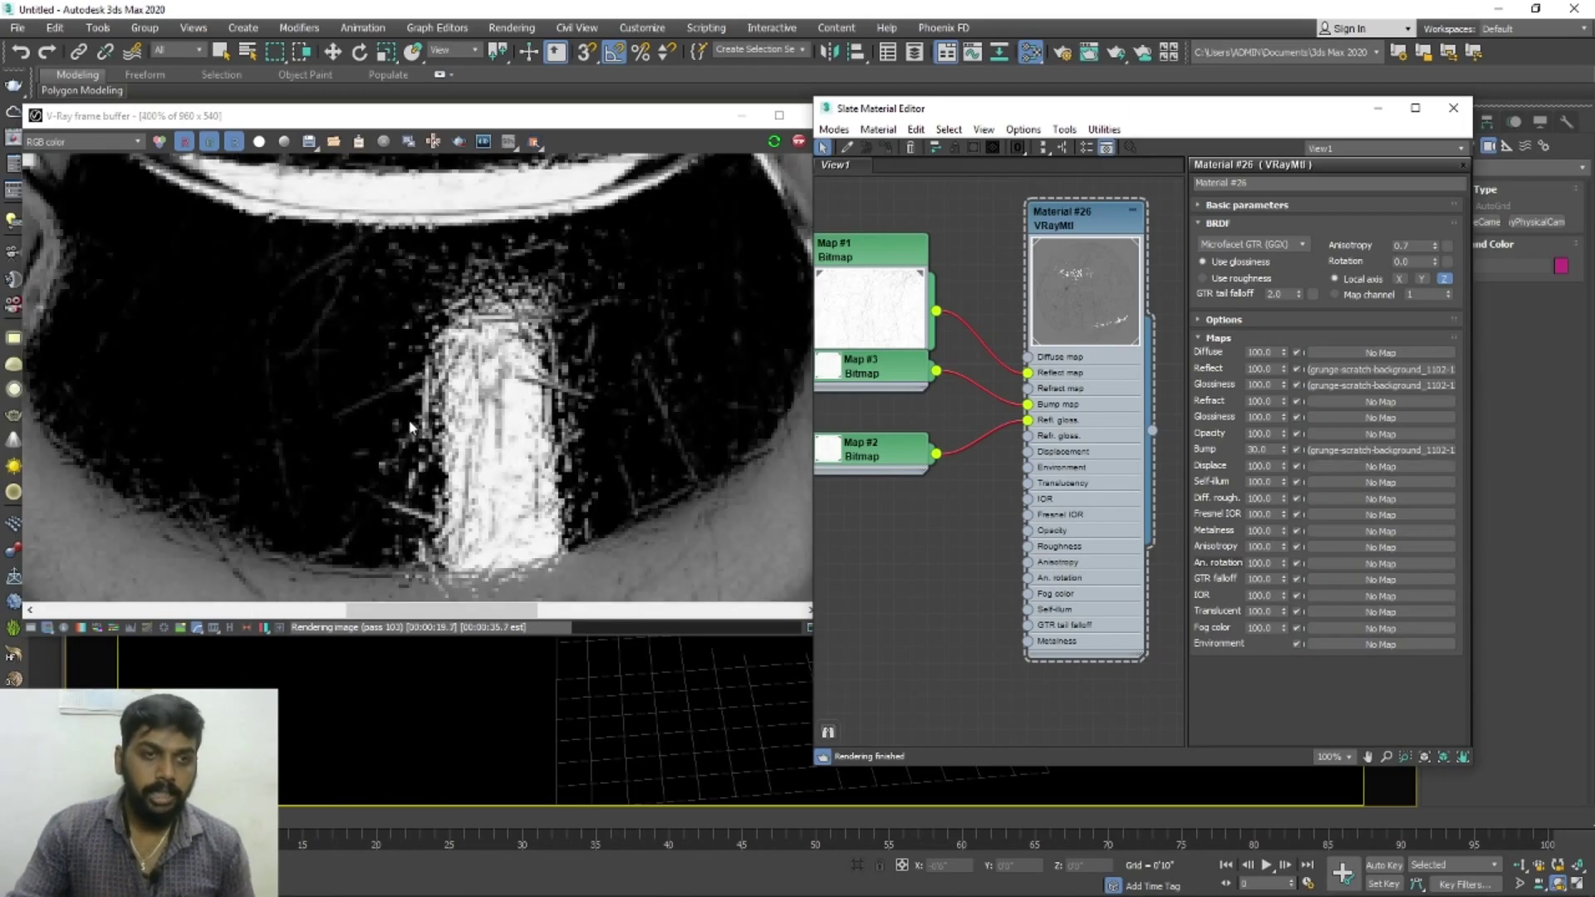
scroll(418, 427, "down", 1)
Move the reflection bitmap node up and add a Color Correction map node below the other bitmap nodes.
left_click_drag(864, 249, 864, 200)
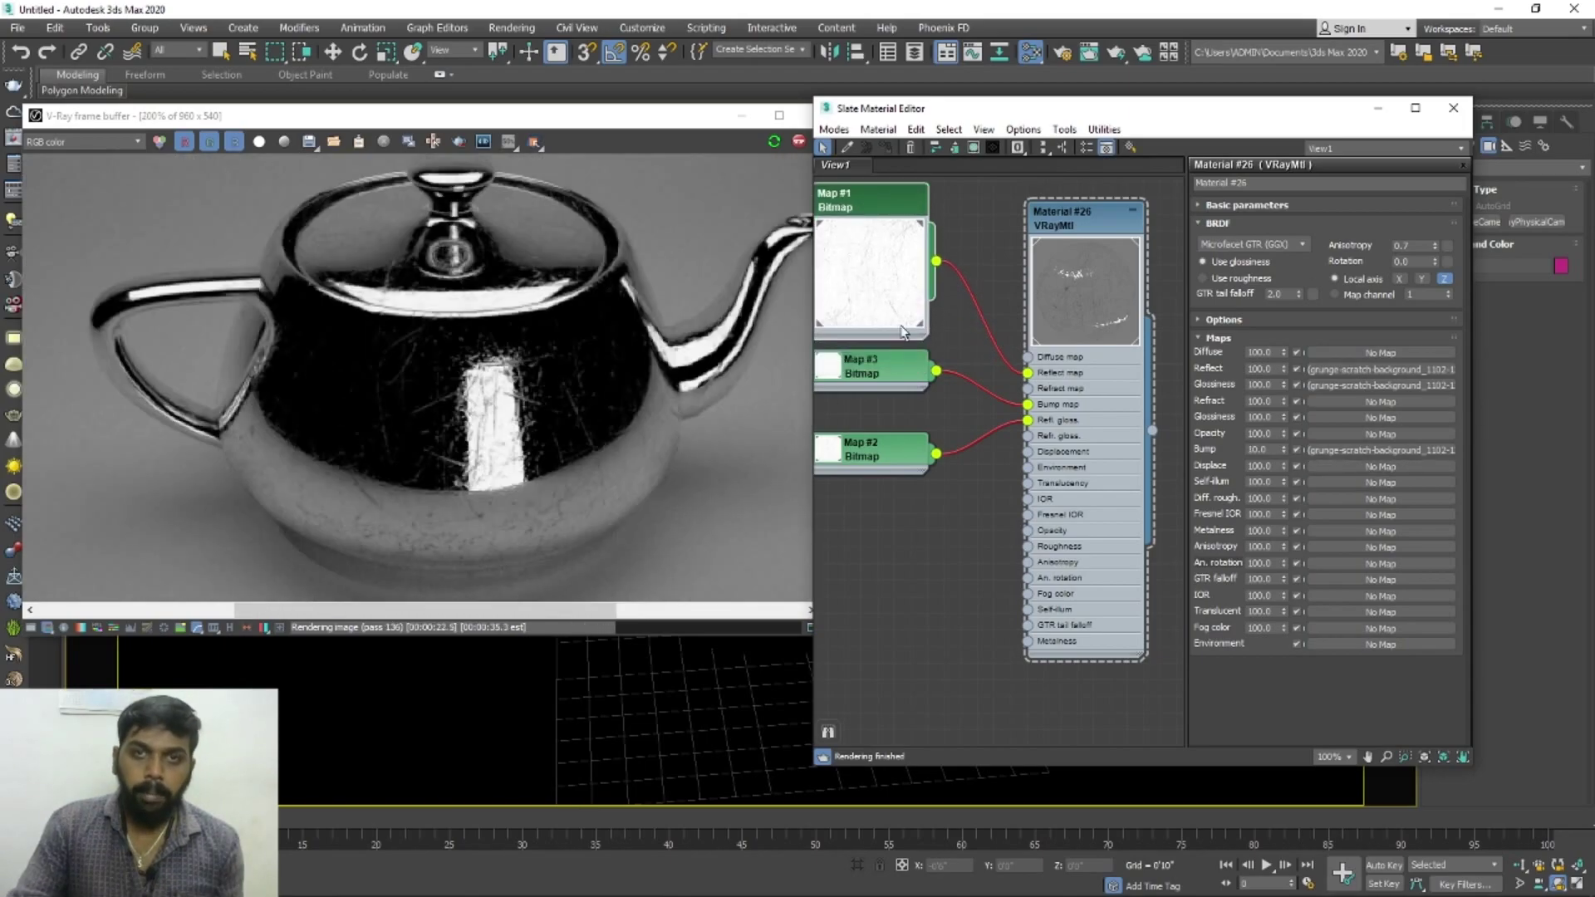
right_click(952, 327)
mouse_move(984, 351)
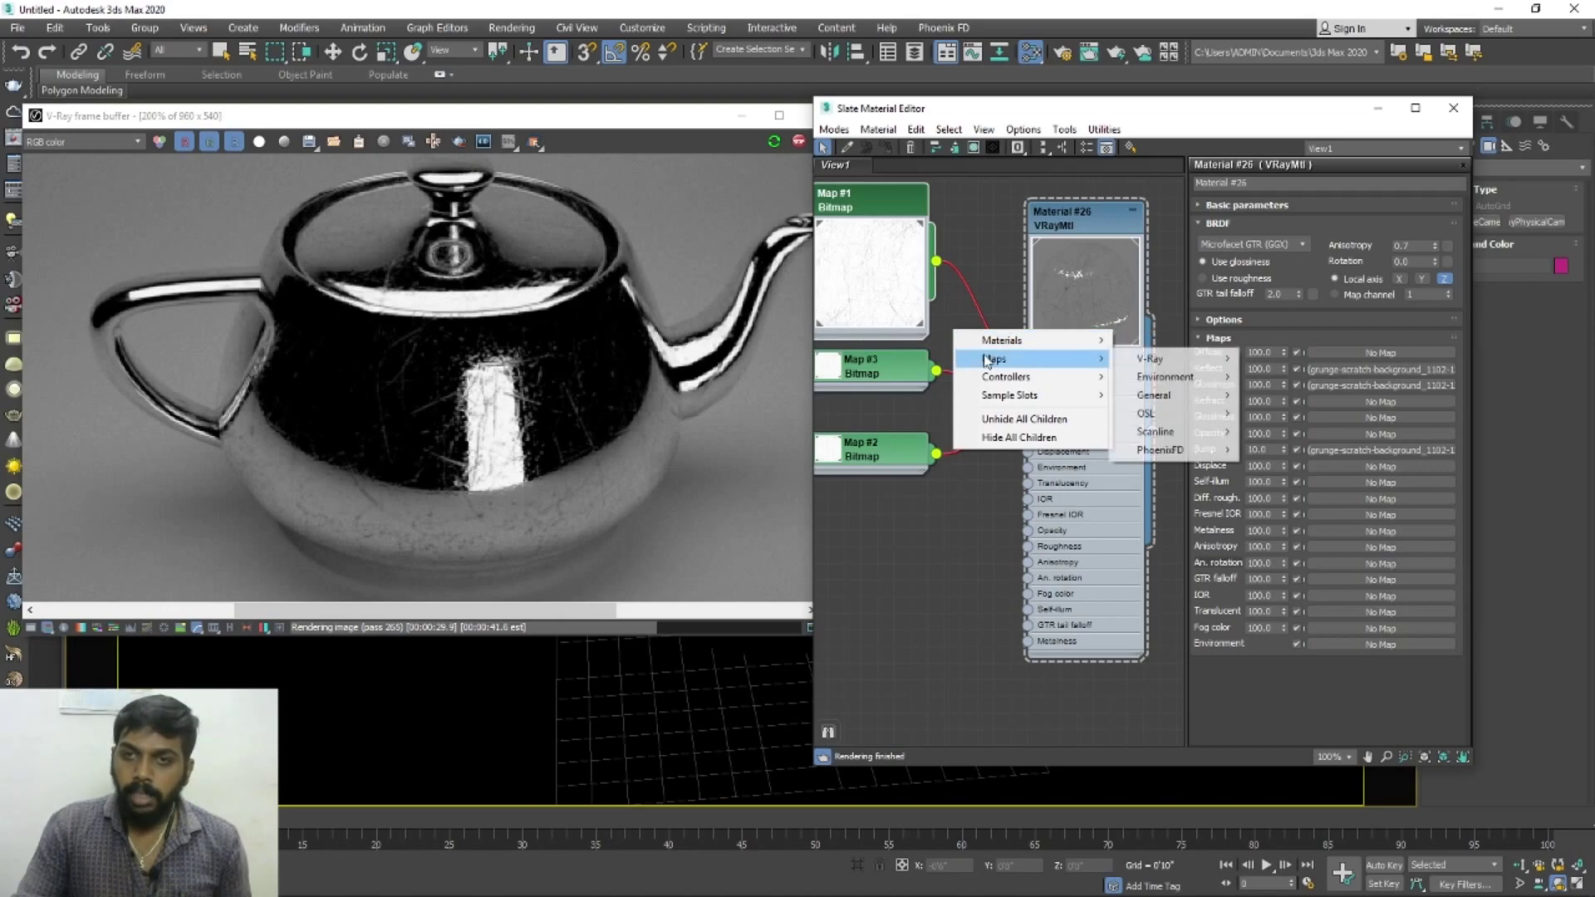
mouse_move(1188, 402)
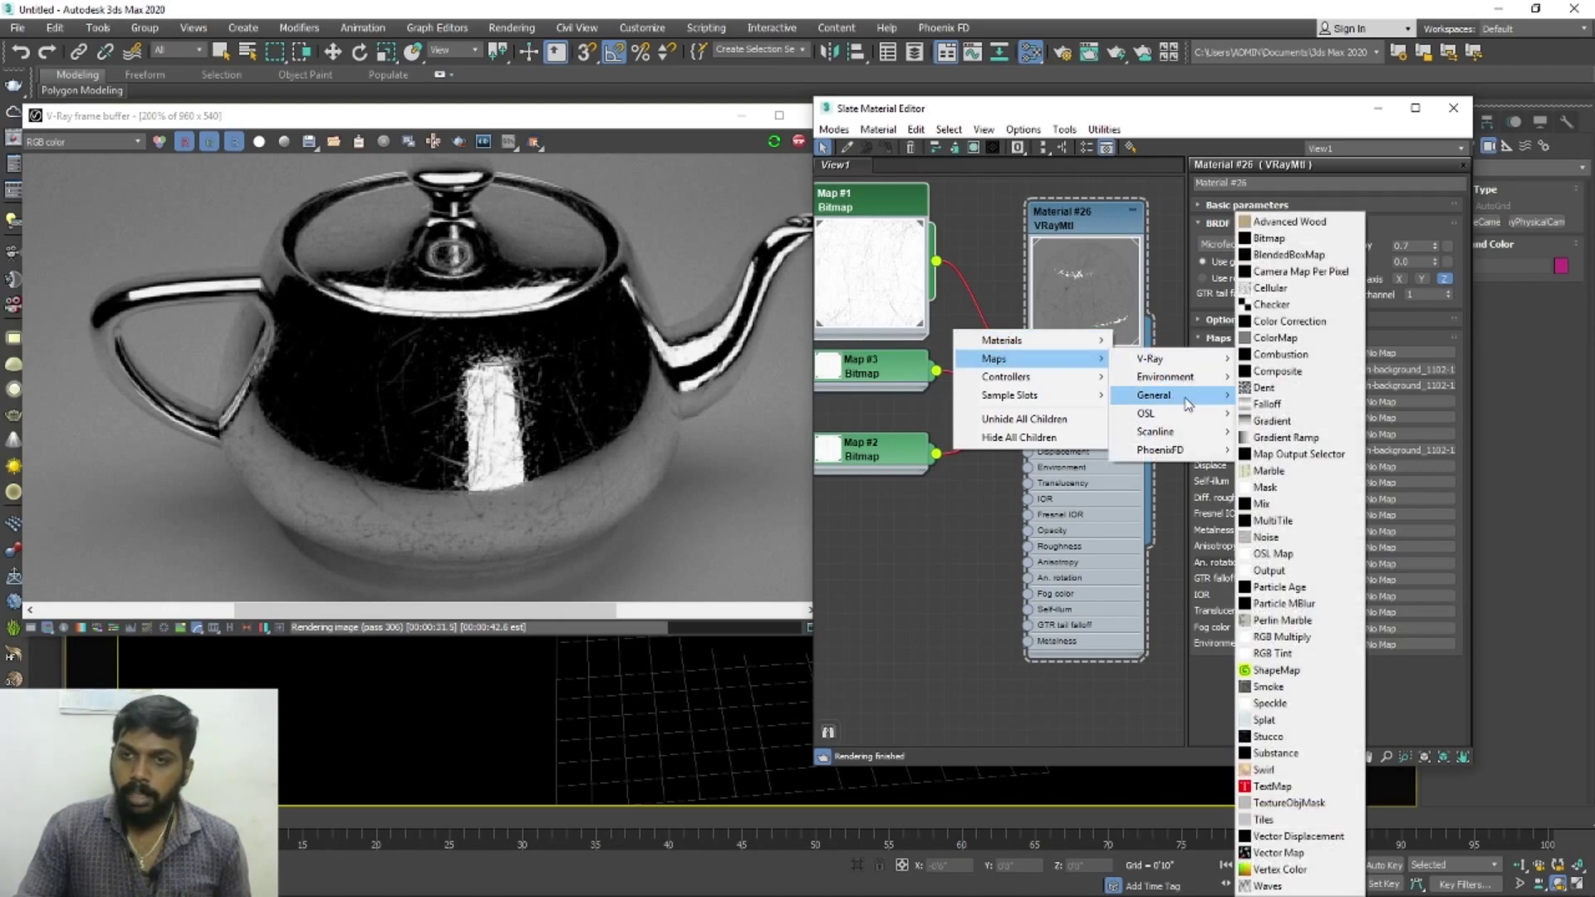
left_click(1298, 321)
left_click_drag(970, 335, 898, 582)
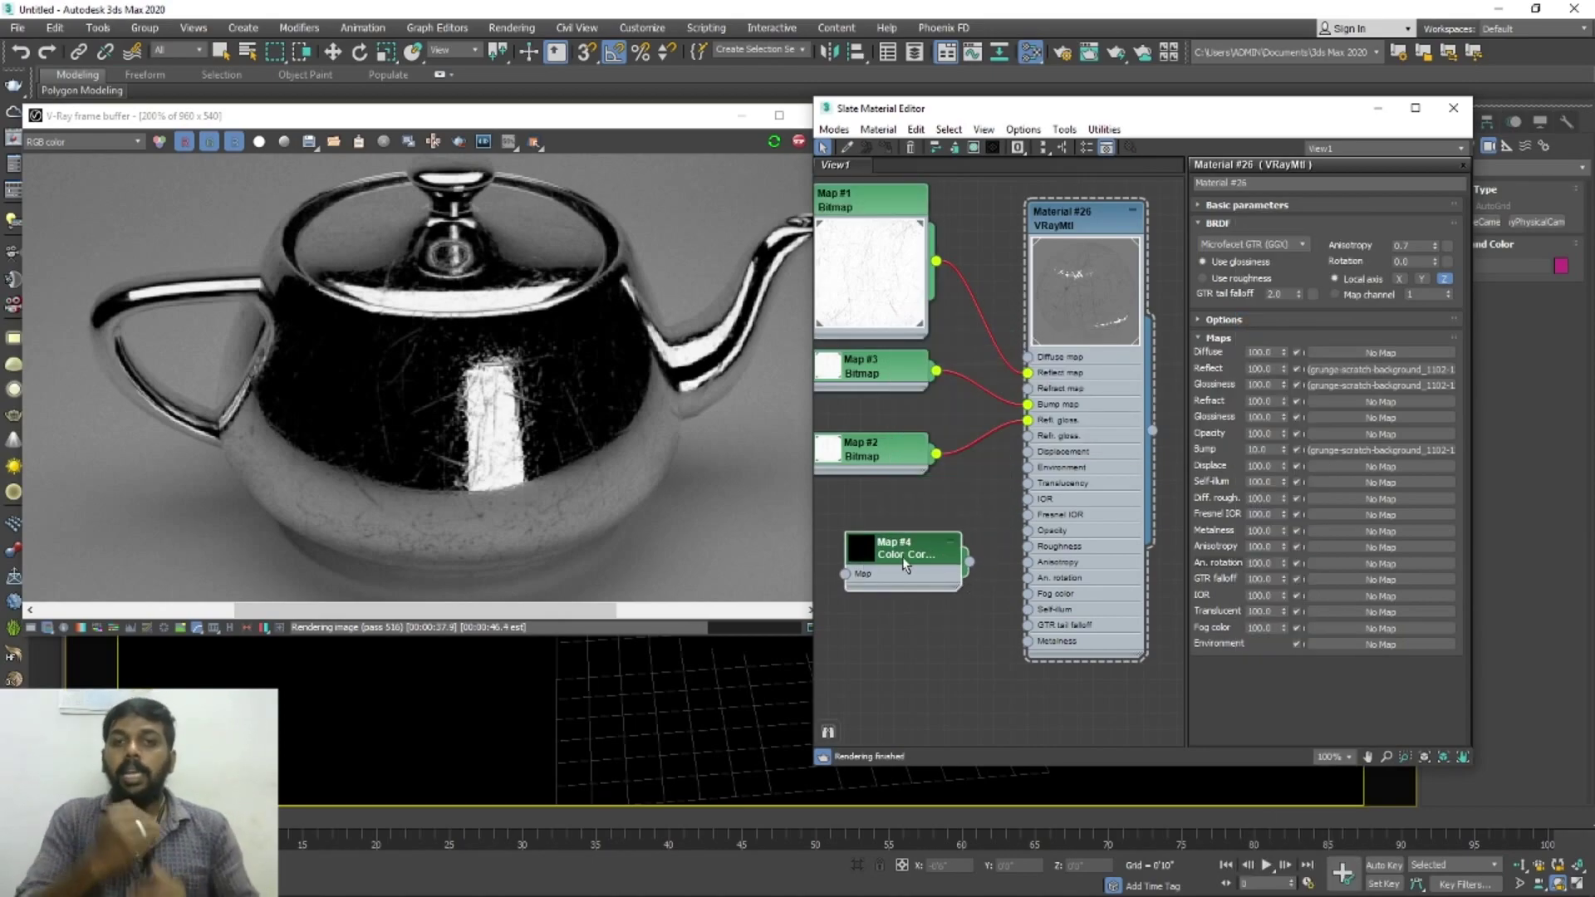
Route the reflection bitmap through the Color Correction node into the teapot material's Reflect map input.
left_click_drag(1029, 376, 931, 577)
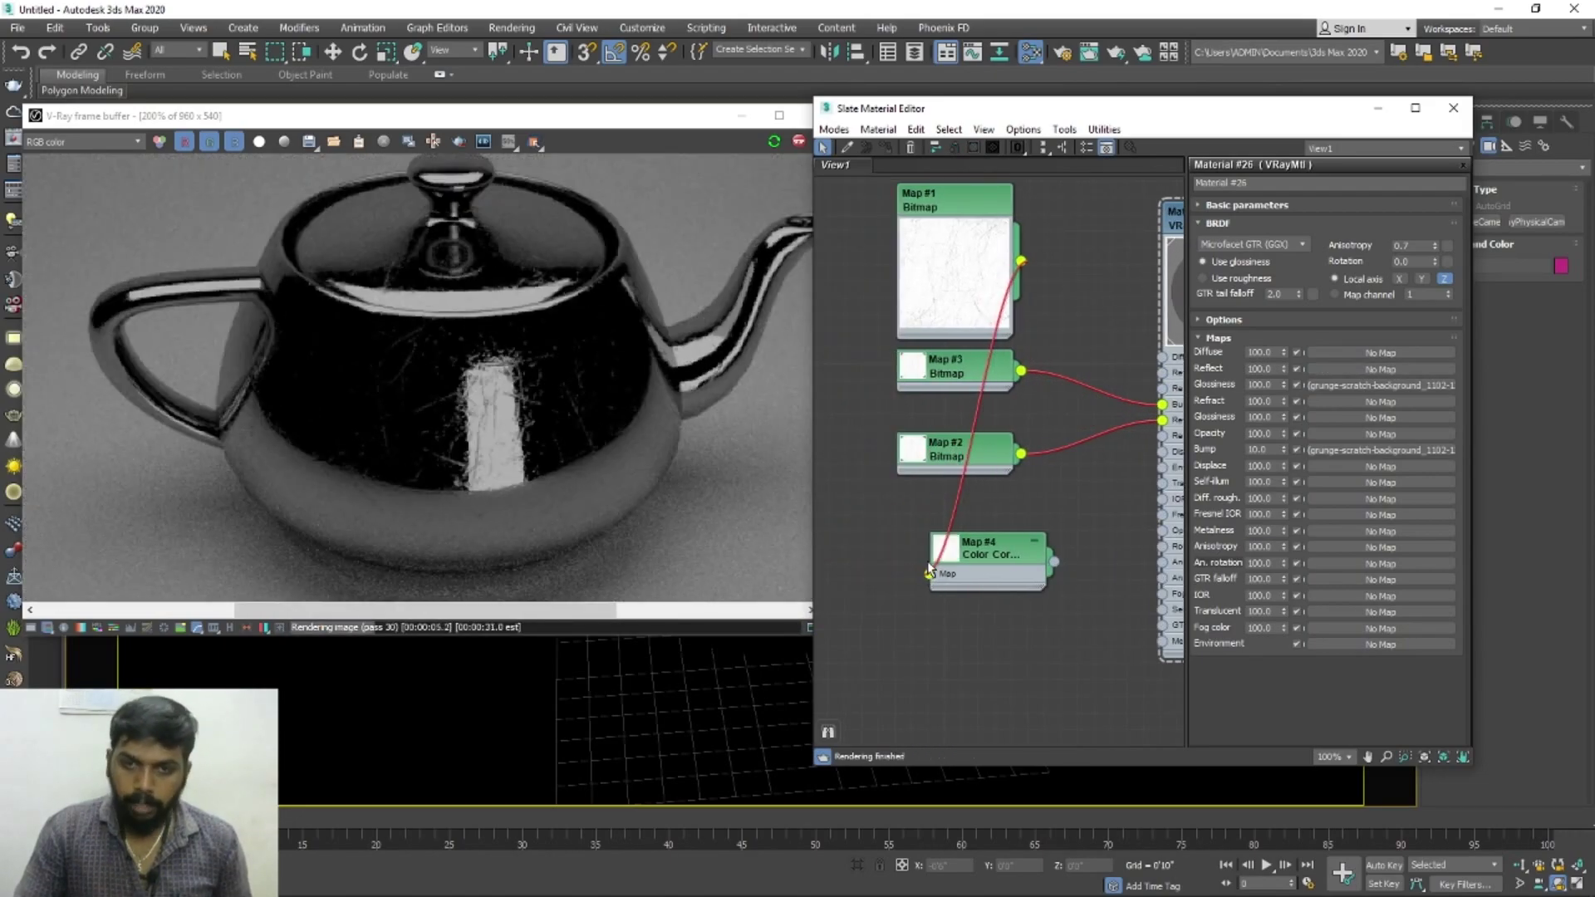
scroll(929, 494, "down", 1)
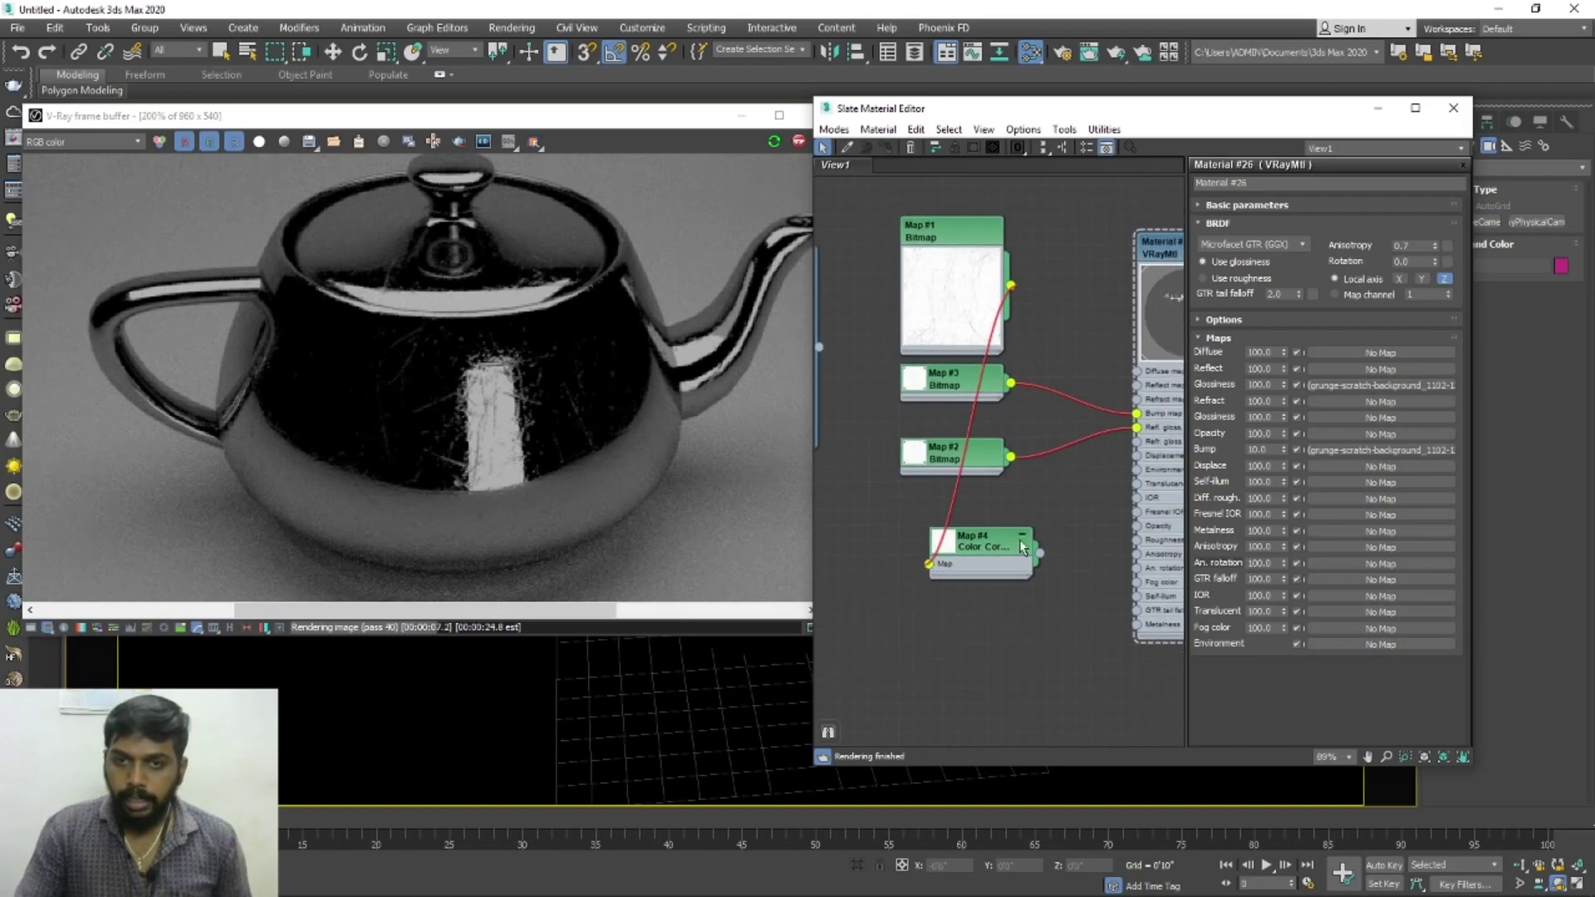
left_click_drag(1103, 380, 1137, 385)
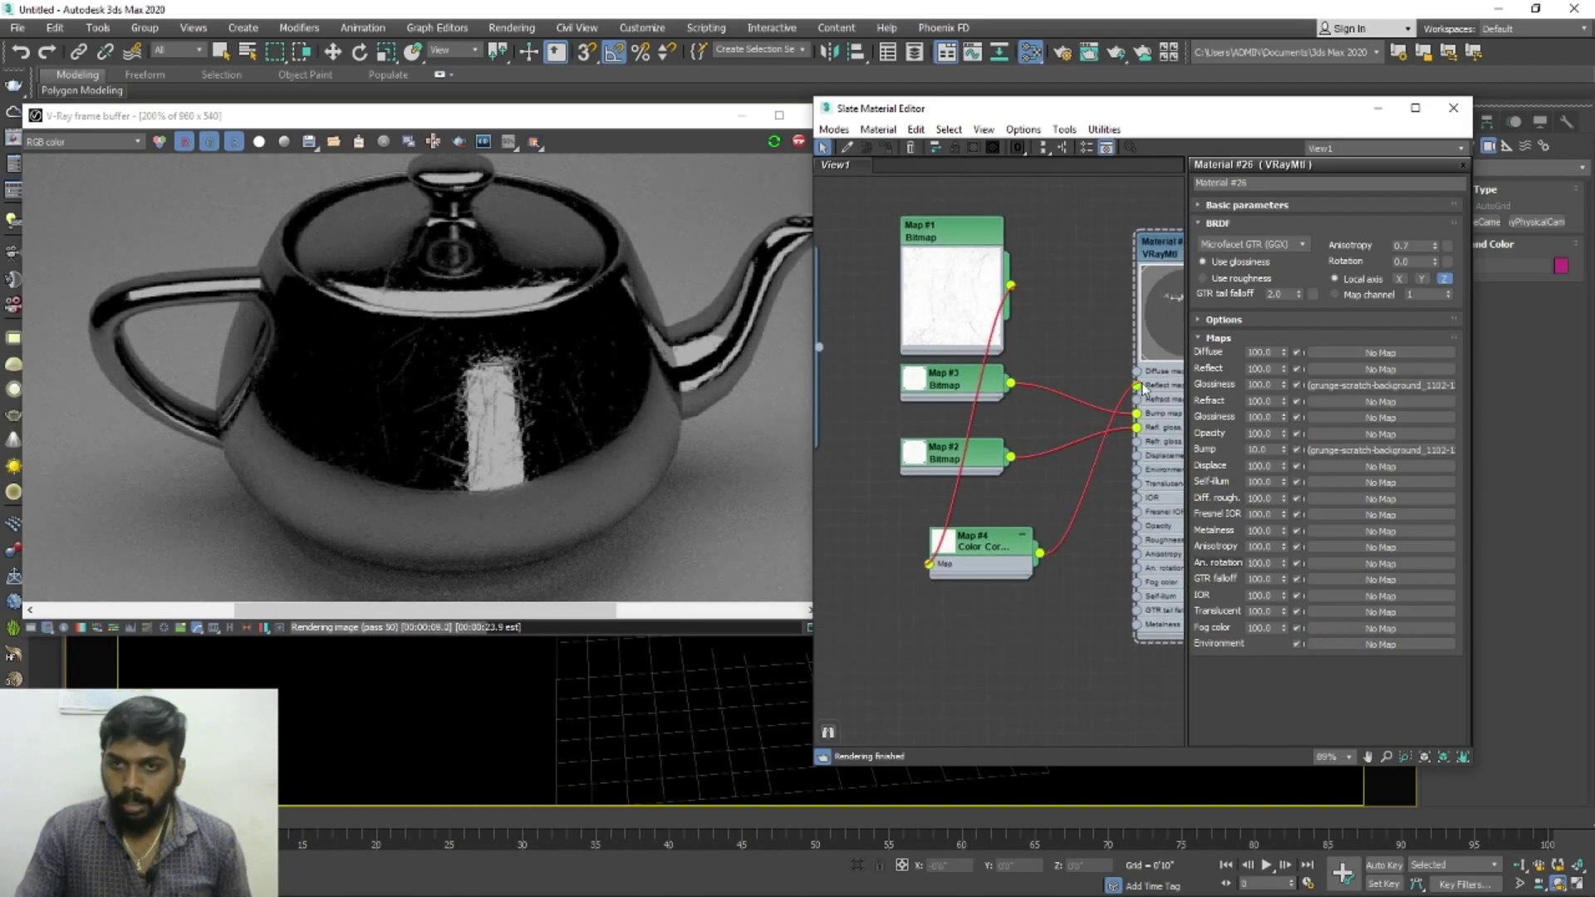
scroll(943, 558, "up", 1)
Reposition the Color Correction node beside the reflection bitmap, switch its lightness to Advanced, and adjust the RGB gain and gamma/contrast.
left_click_drag(943, 559, 1001, 523)
double_click(1000, 522)
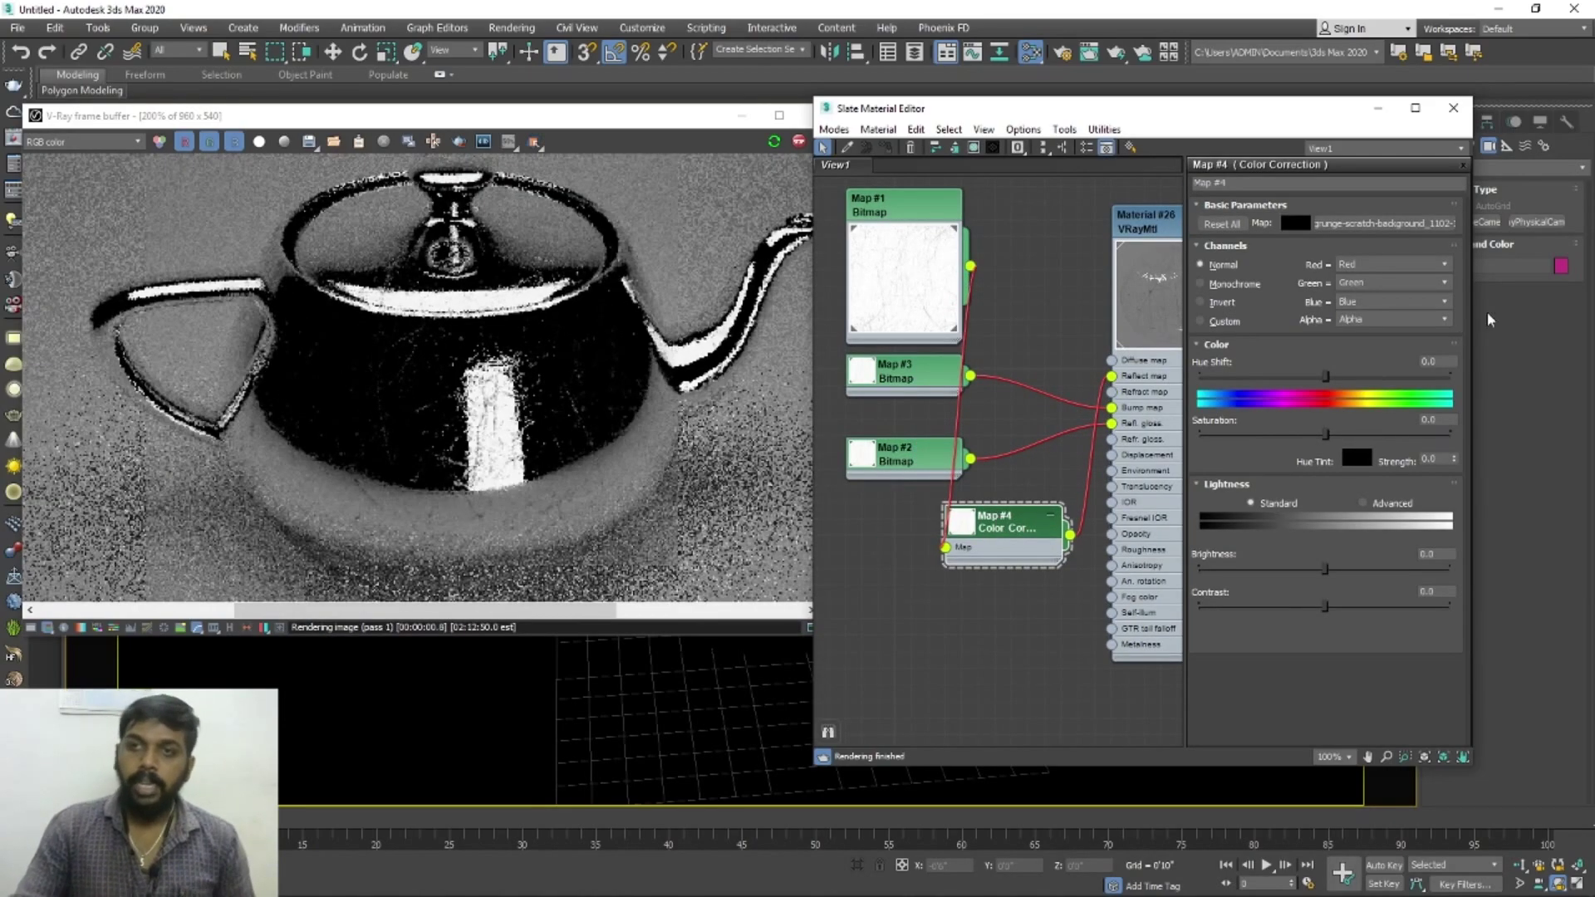
left_click(1389, 501)
left_click_drag(1284, 568, 1281, 447)
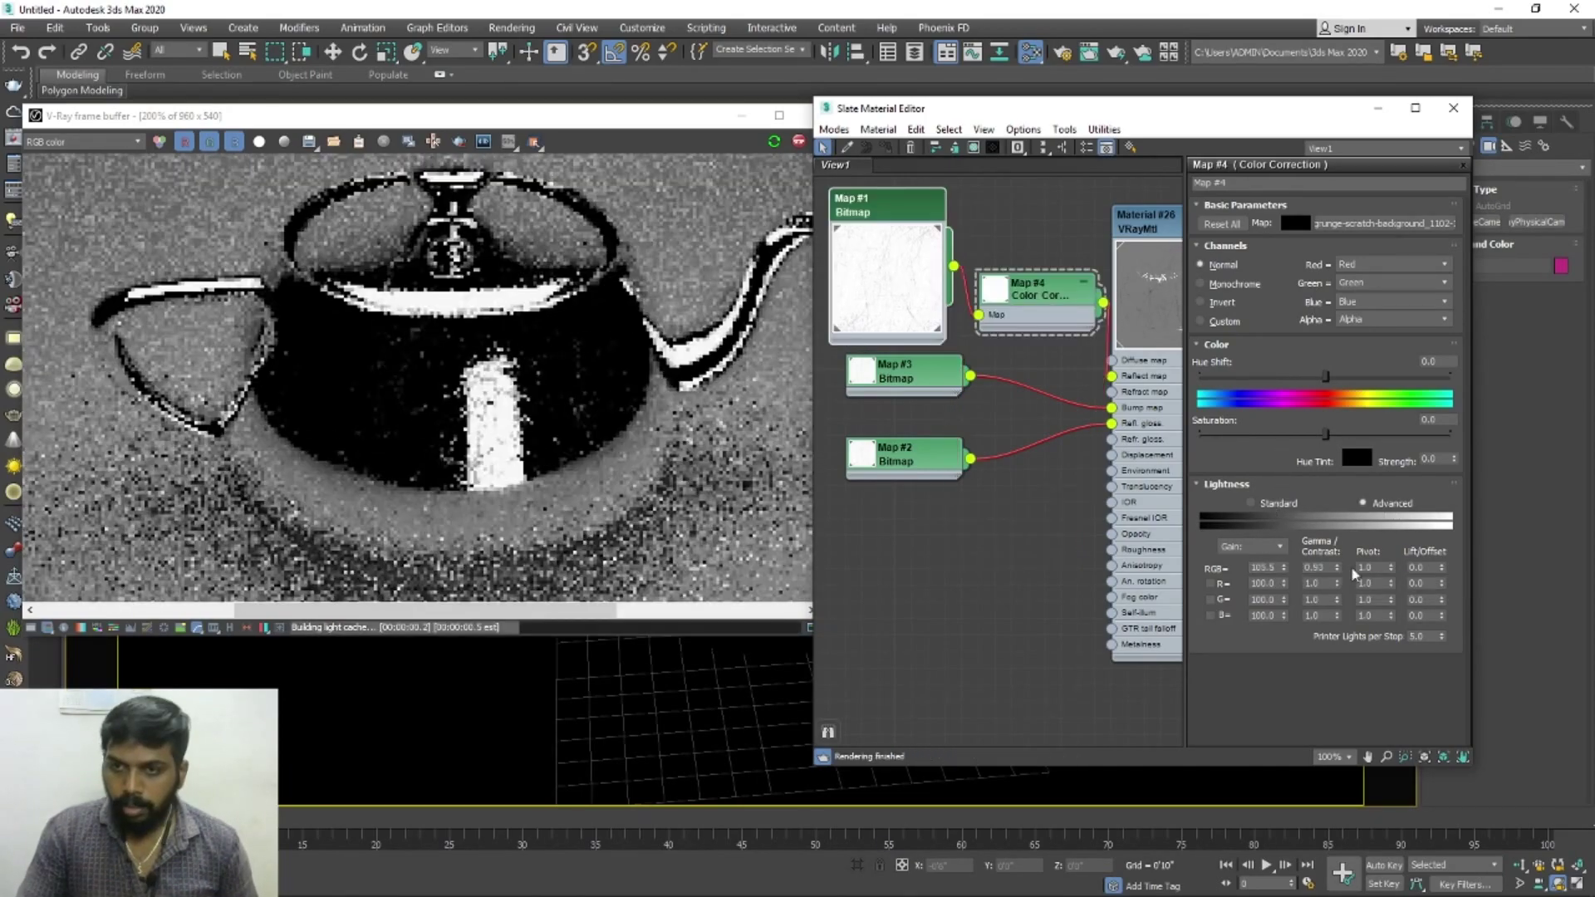
Enable the color map in the reflection bitmap's output settings and convert the curve's upper end point to Bezier-Corner.
double_click(890, 206)
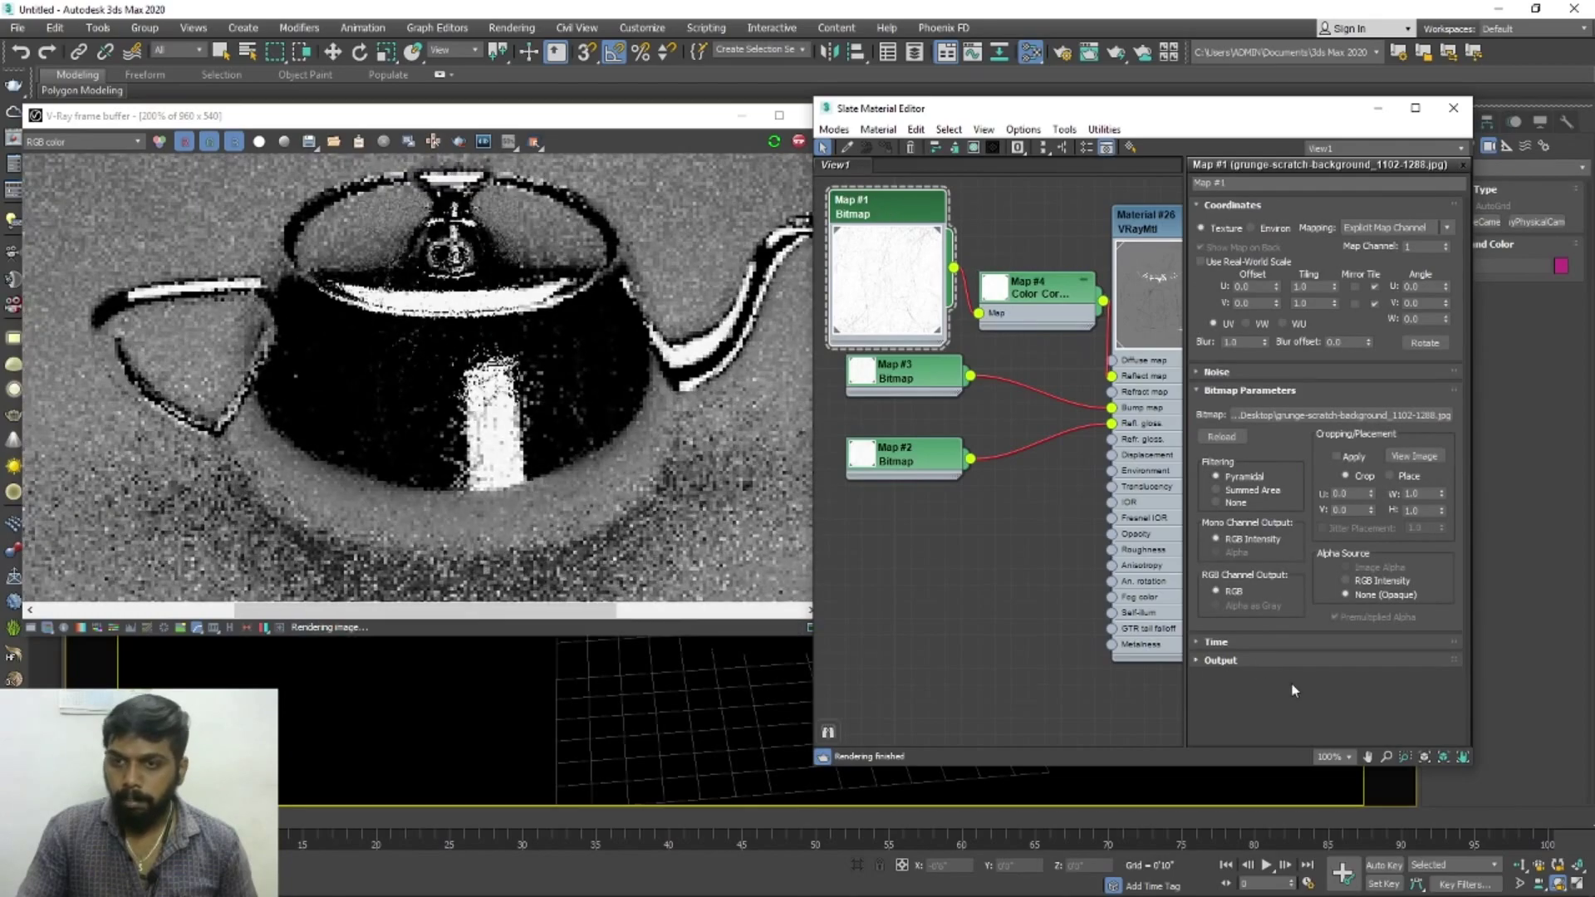
left_click(1260, 659)
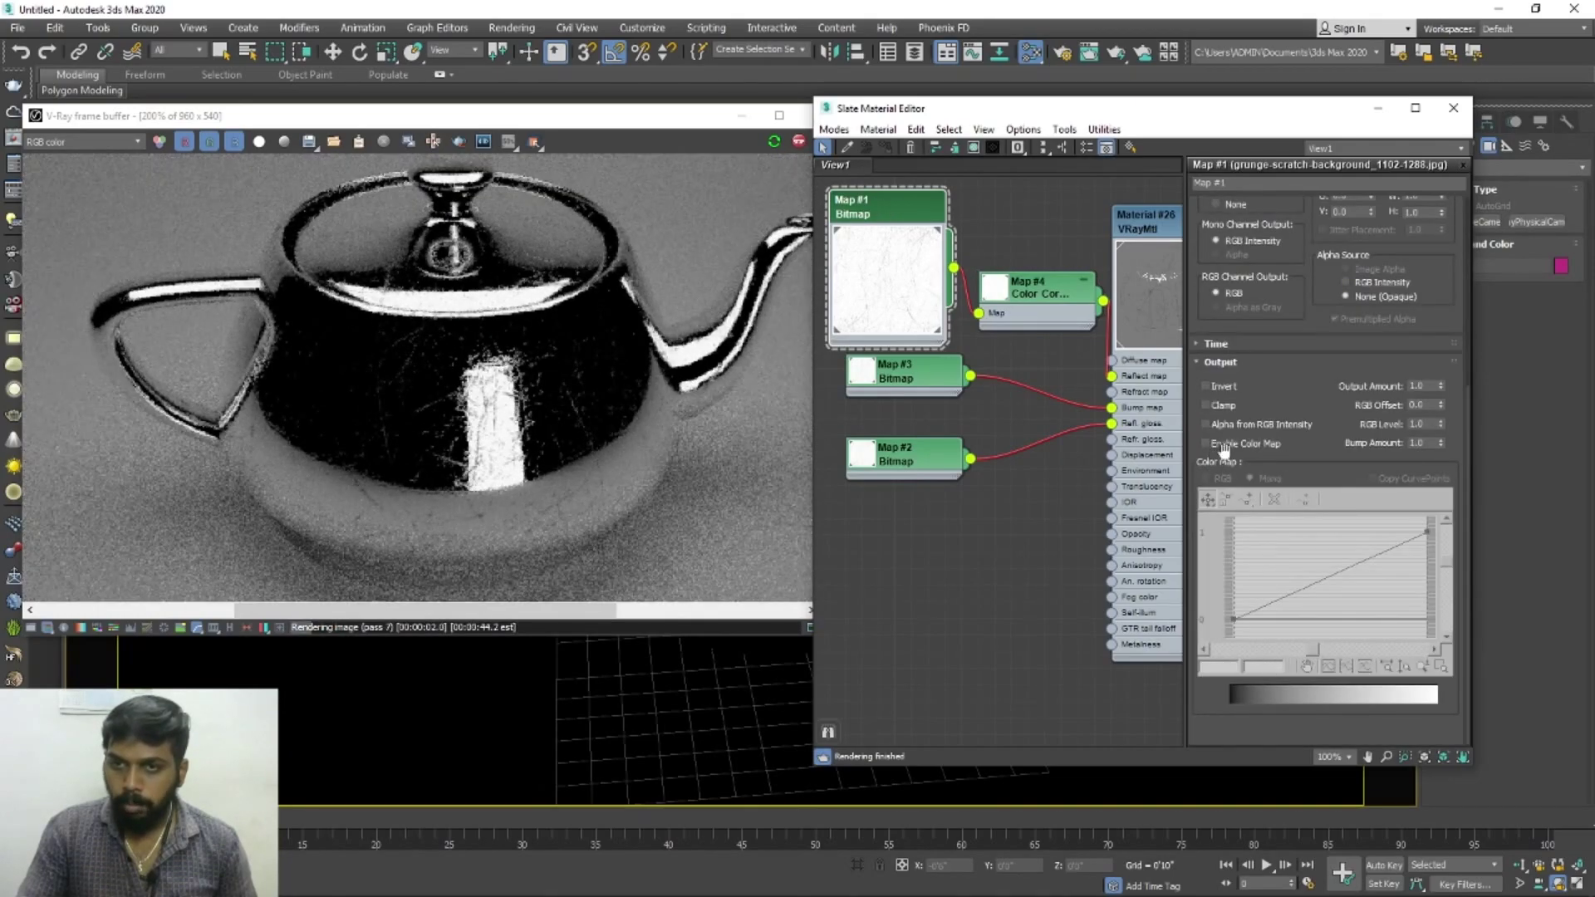
left_click(1254, 446)
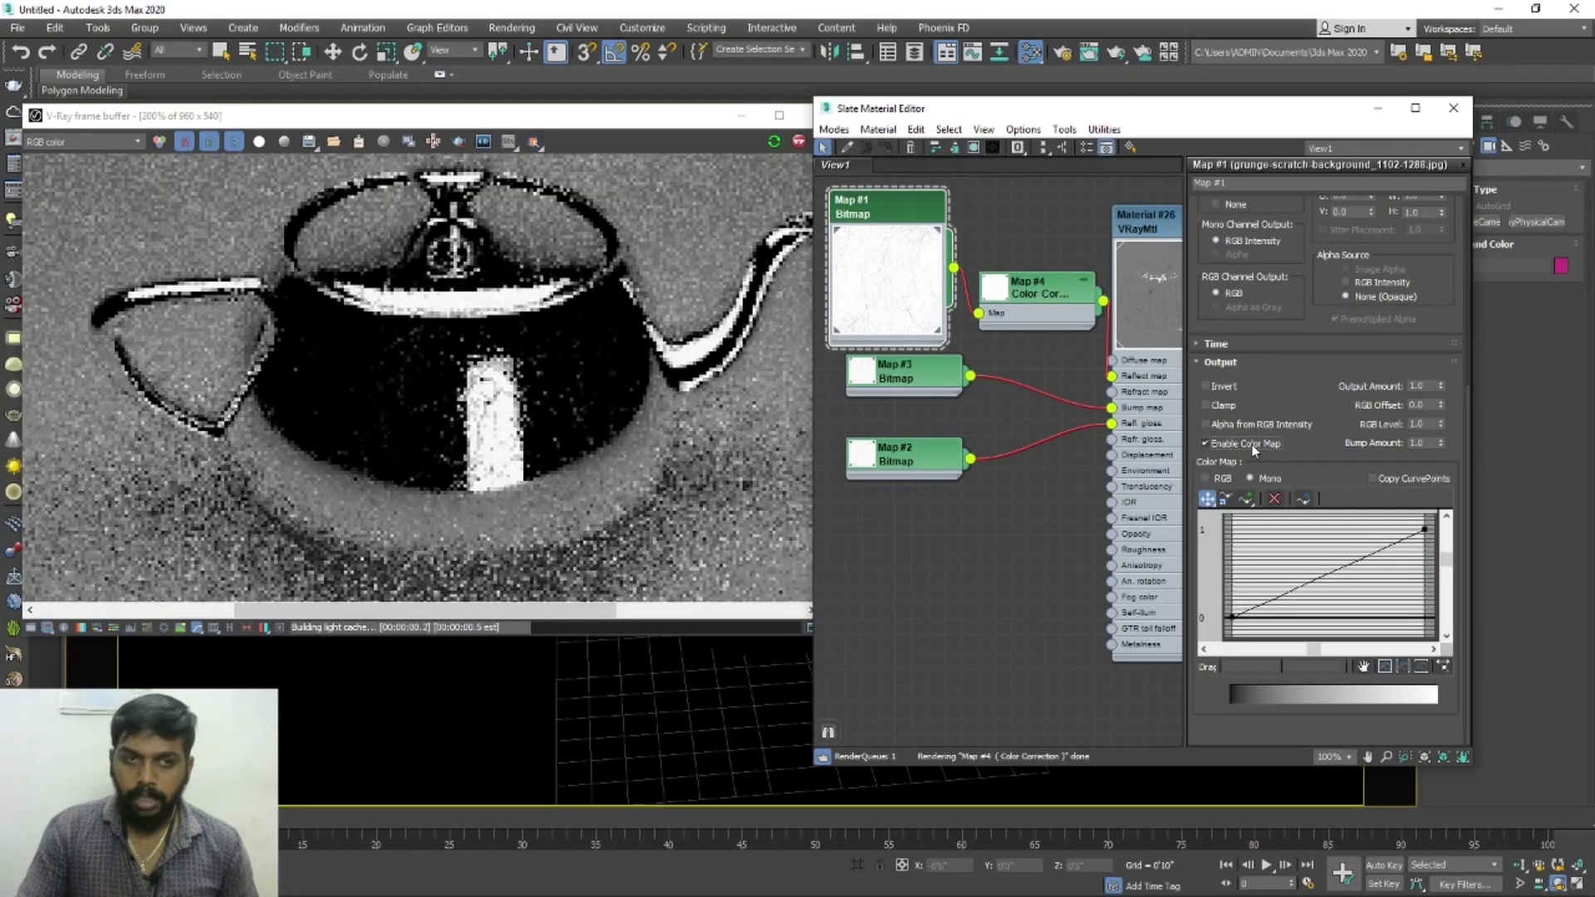
left_click(1424, 530)
right_click(1424, 531)
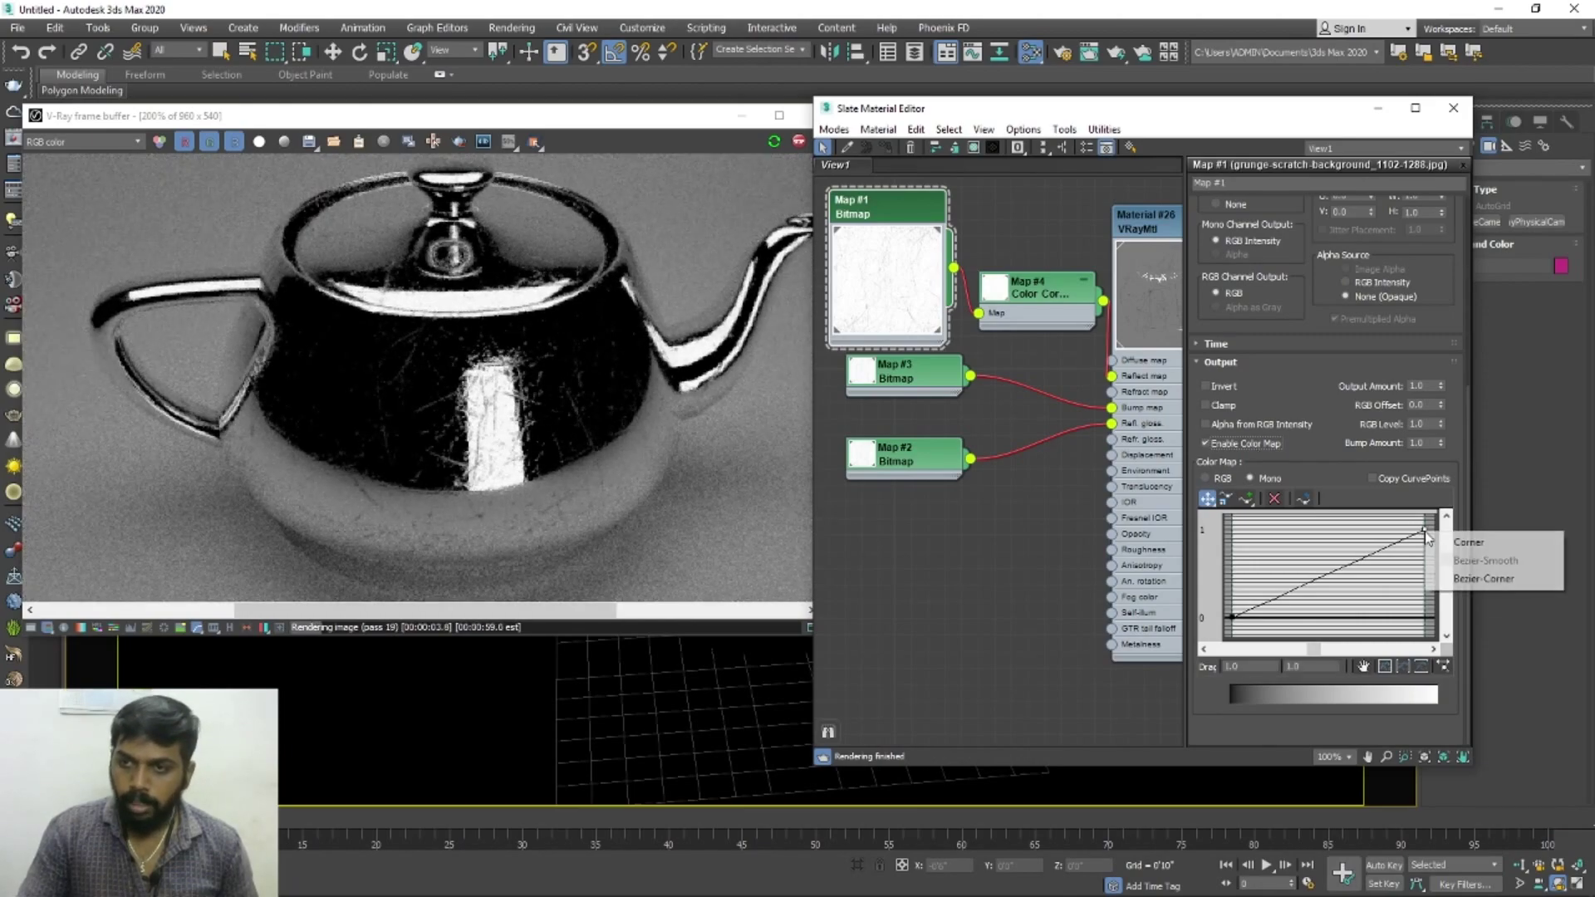
left_click(1463, 578)
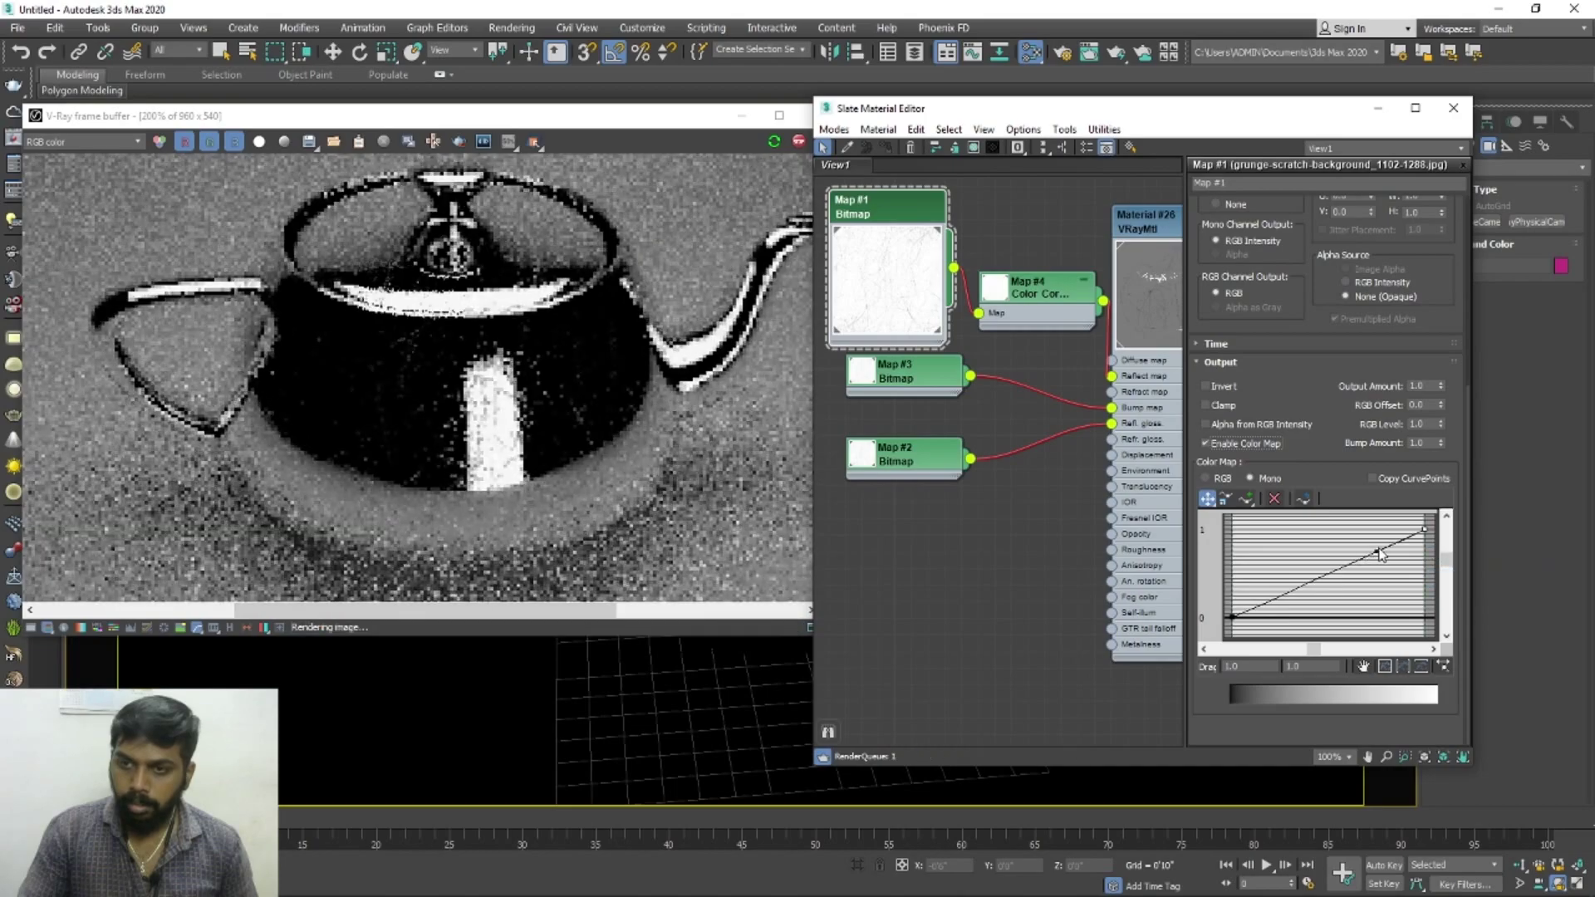
Reshape the reflection bitmap's output color map curve by adjusting its upper end point and Bezier handle into an upward bulge.
left_click_drag(1377, 551, 1302, 615)
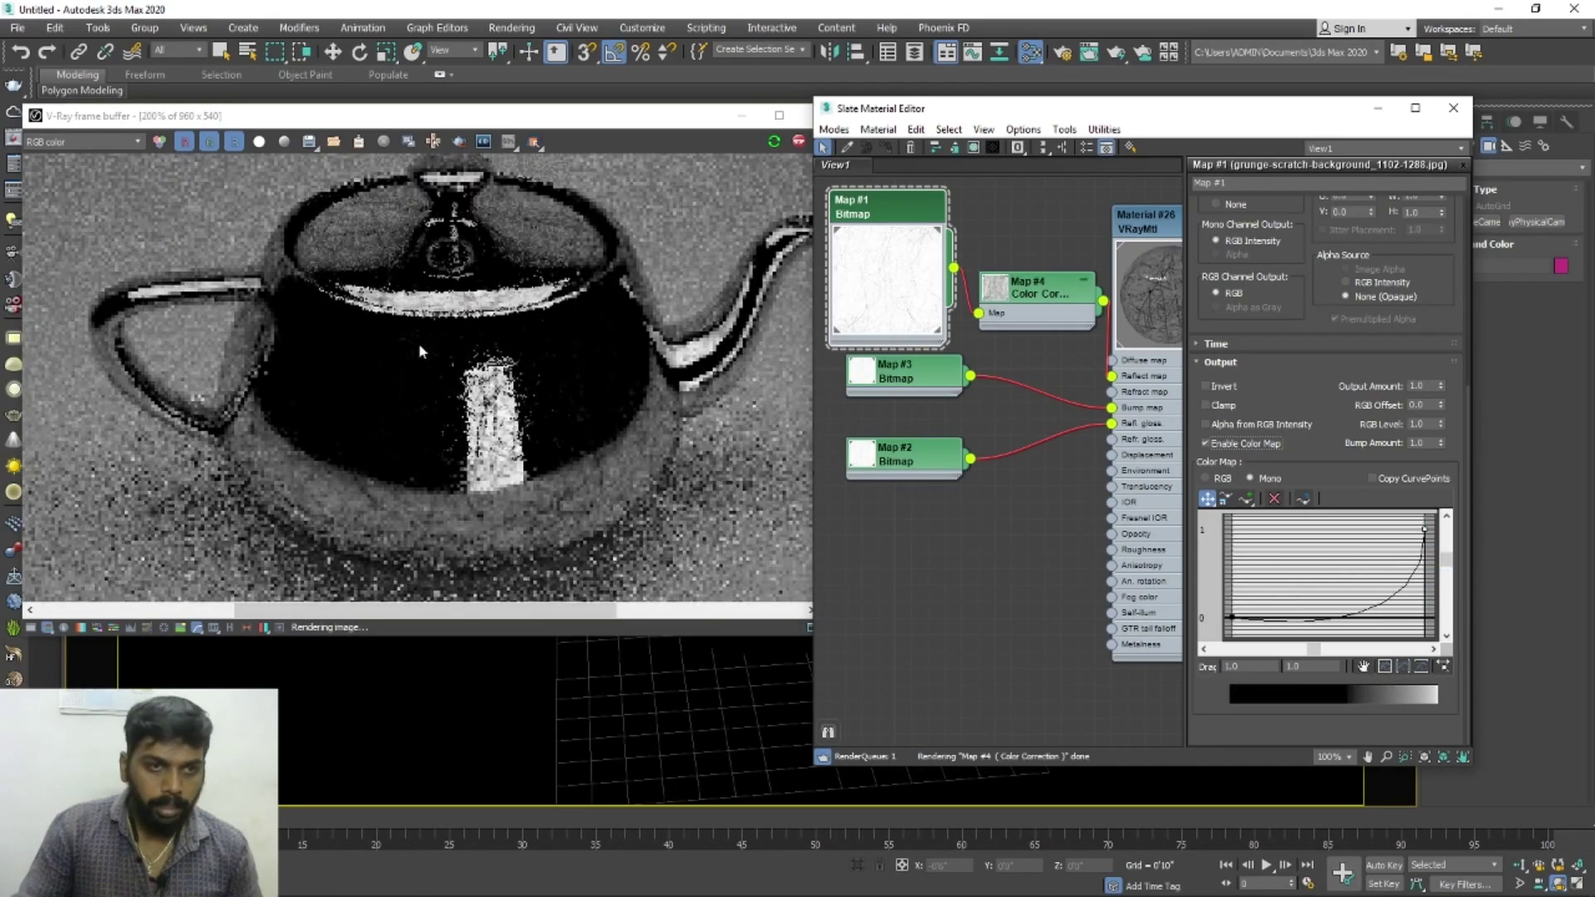
left_click_drag(1424, 530, 1332, 530)
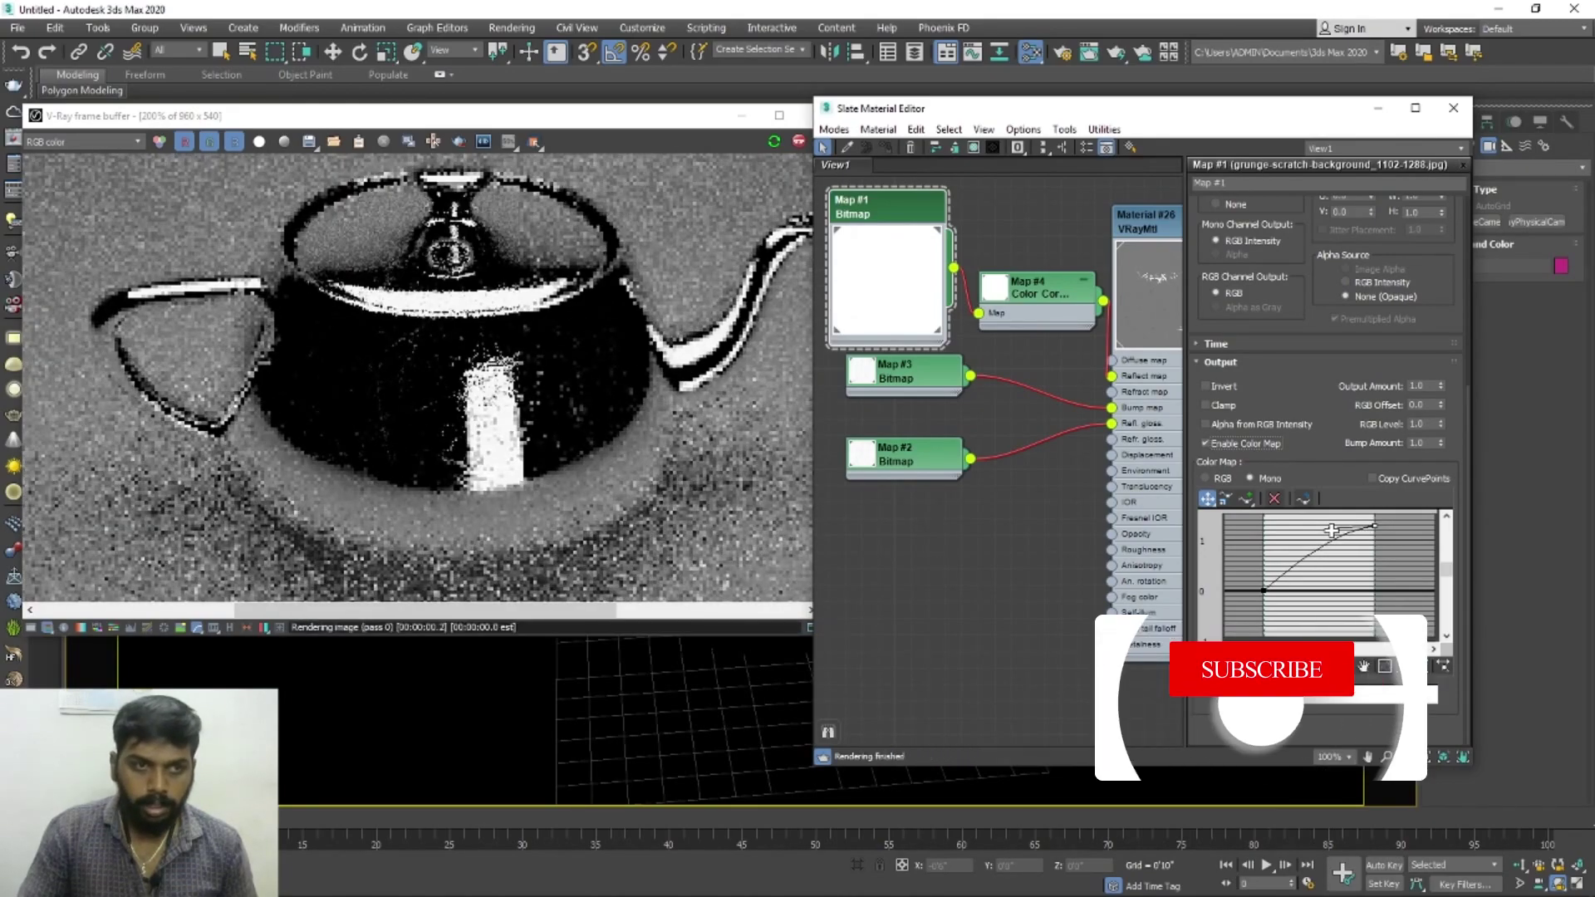
left_click_drag(1336, 531, 1337, 523)
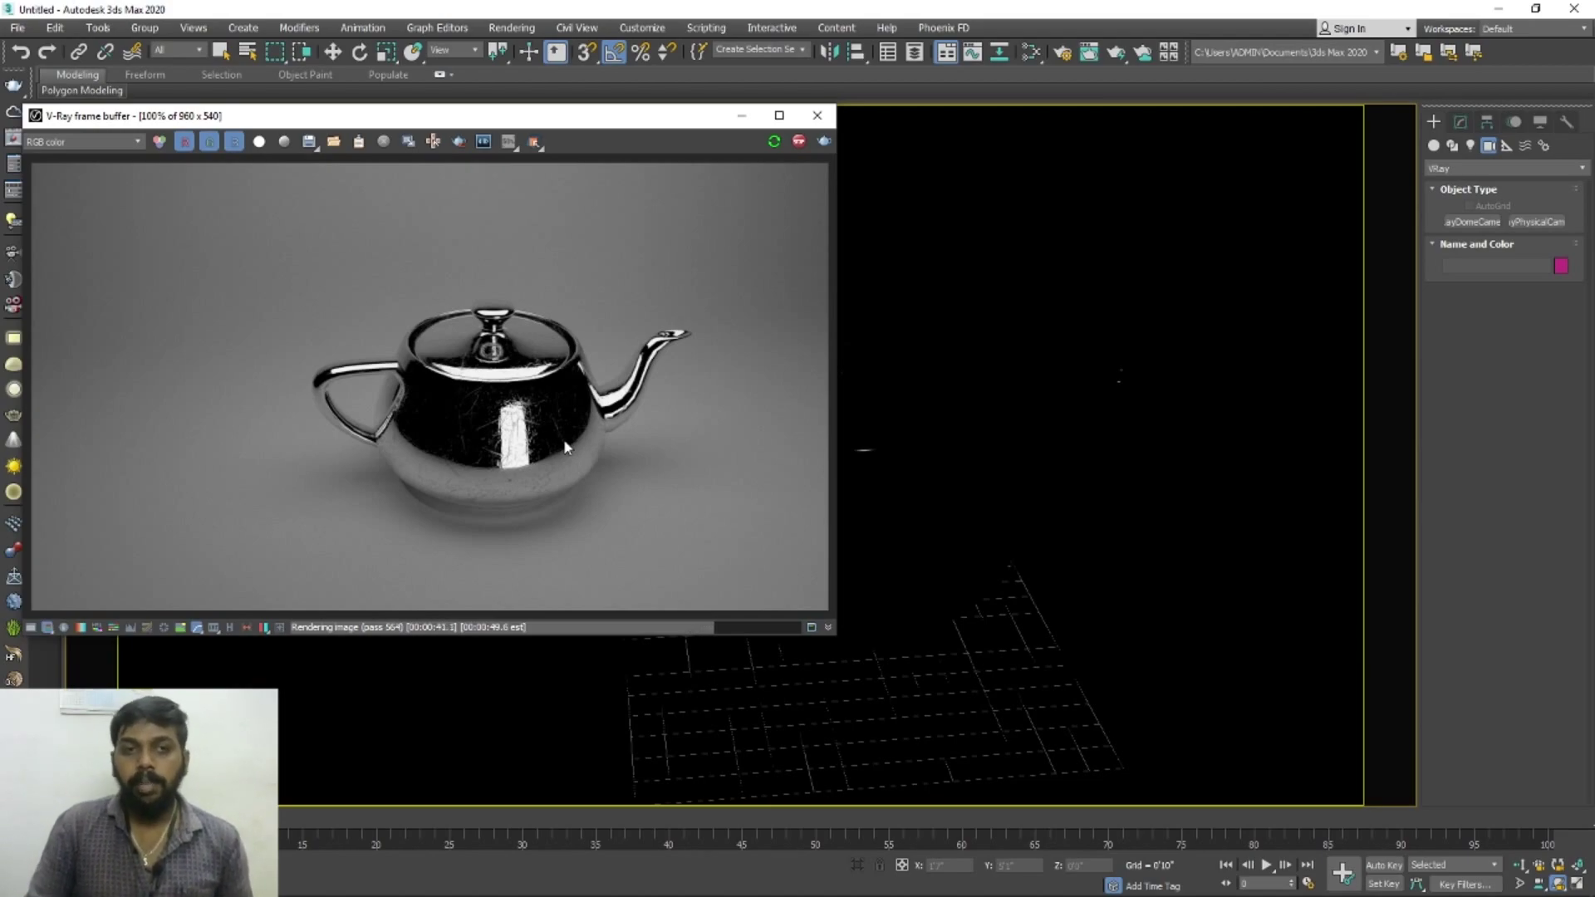
Create a VRayLight of type Dome and place it in the scene beside the ground grid.
left_click(1471, 146)
left_click(1508, 170)
left_click(1487, 229)
left_click(1472, 221)
left_click(1537, 331)
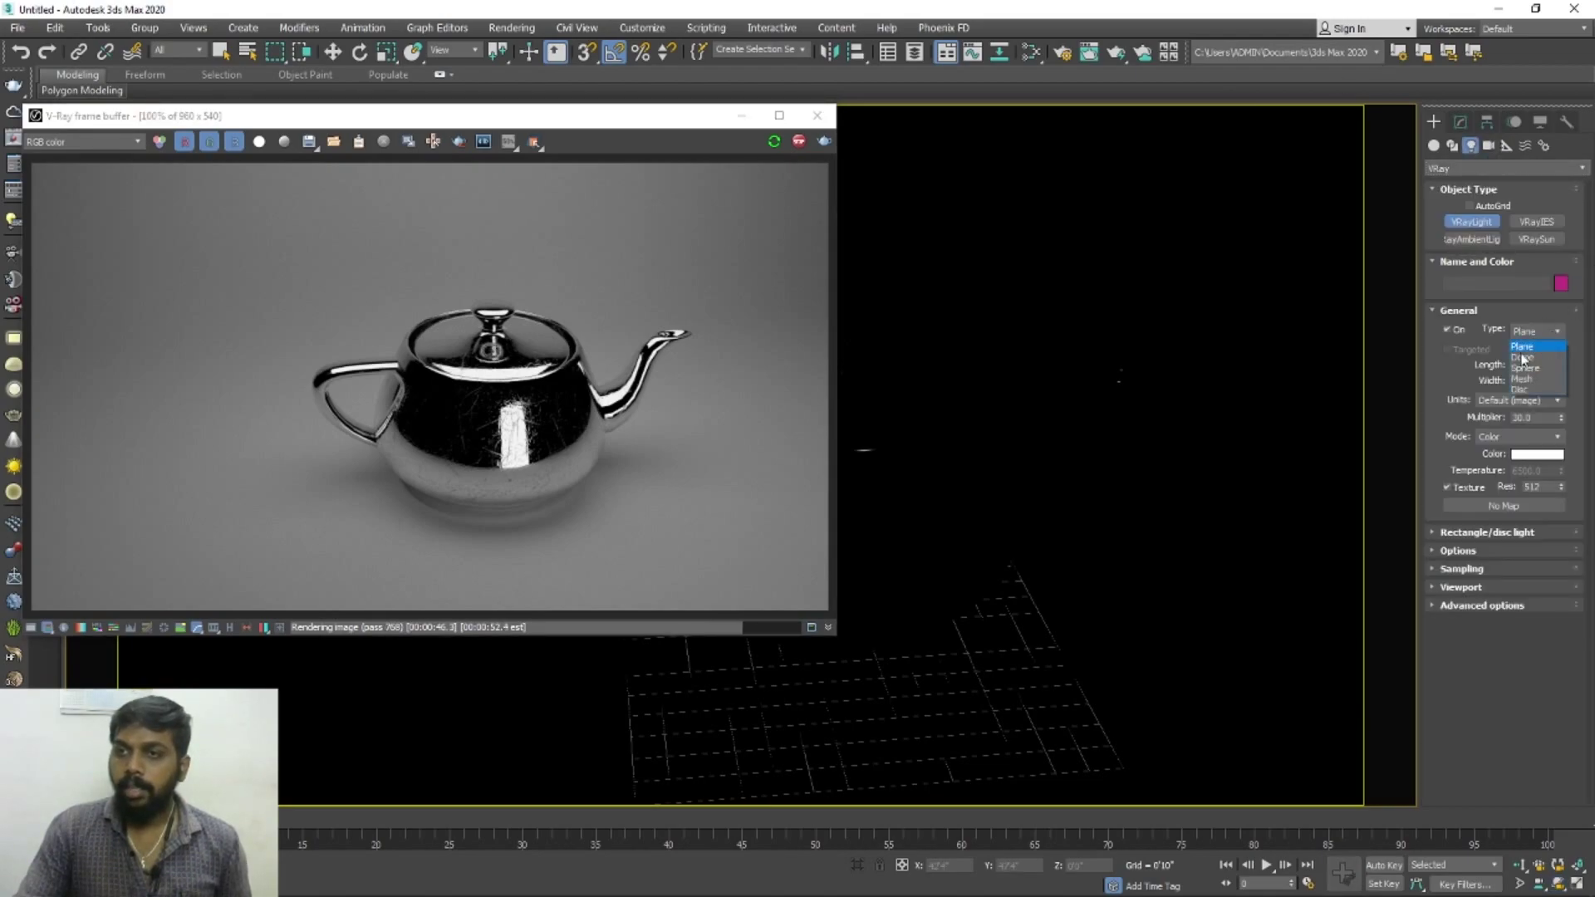
left_click(1527, 358)
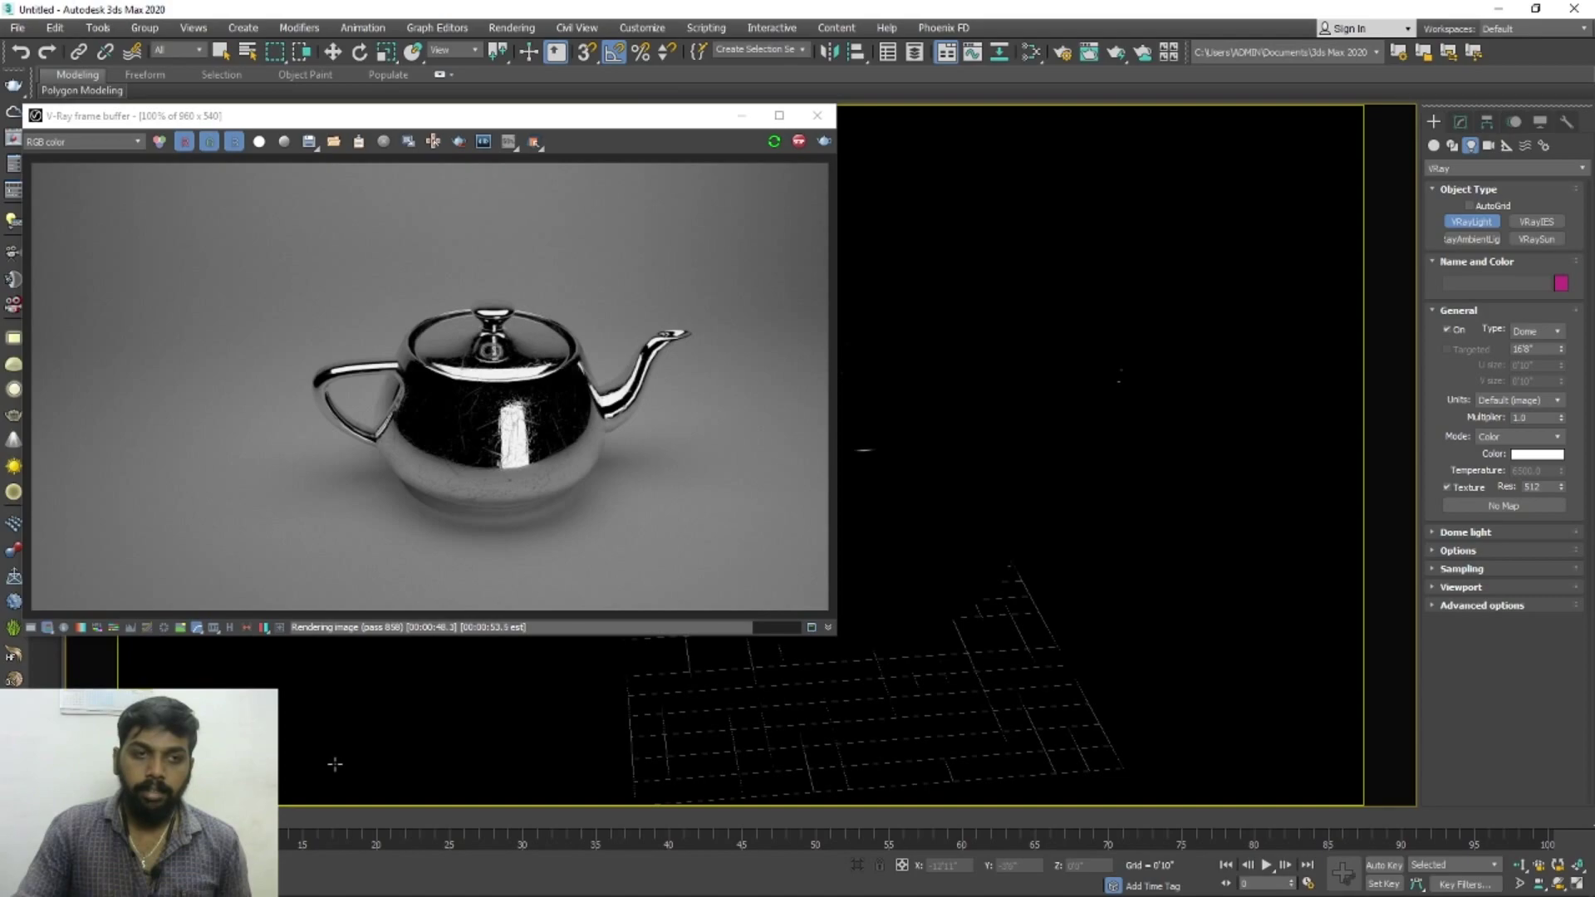
left_click(335, 763)
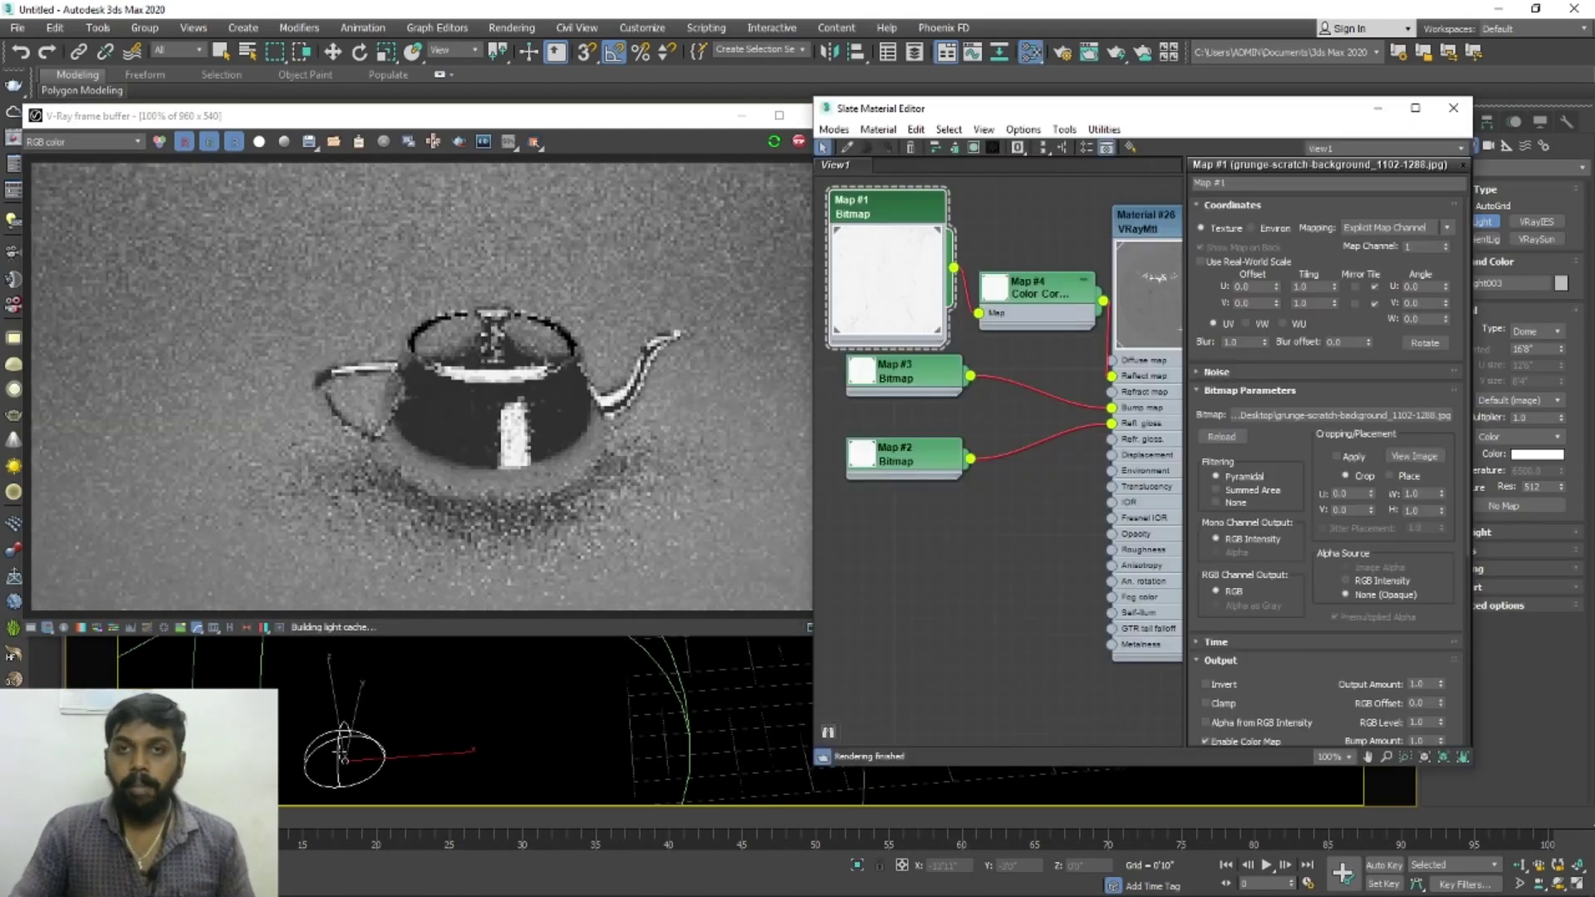
Add a VRayHDRI map node below the bitmap nodes and open its parameters.
right_click(918, 573)
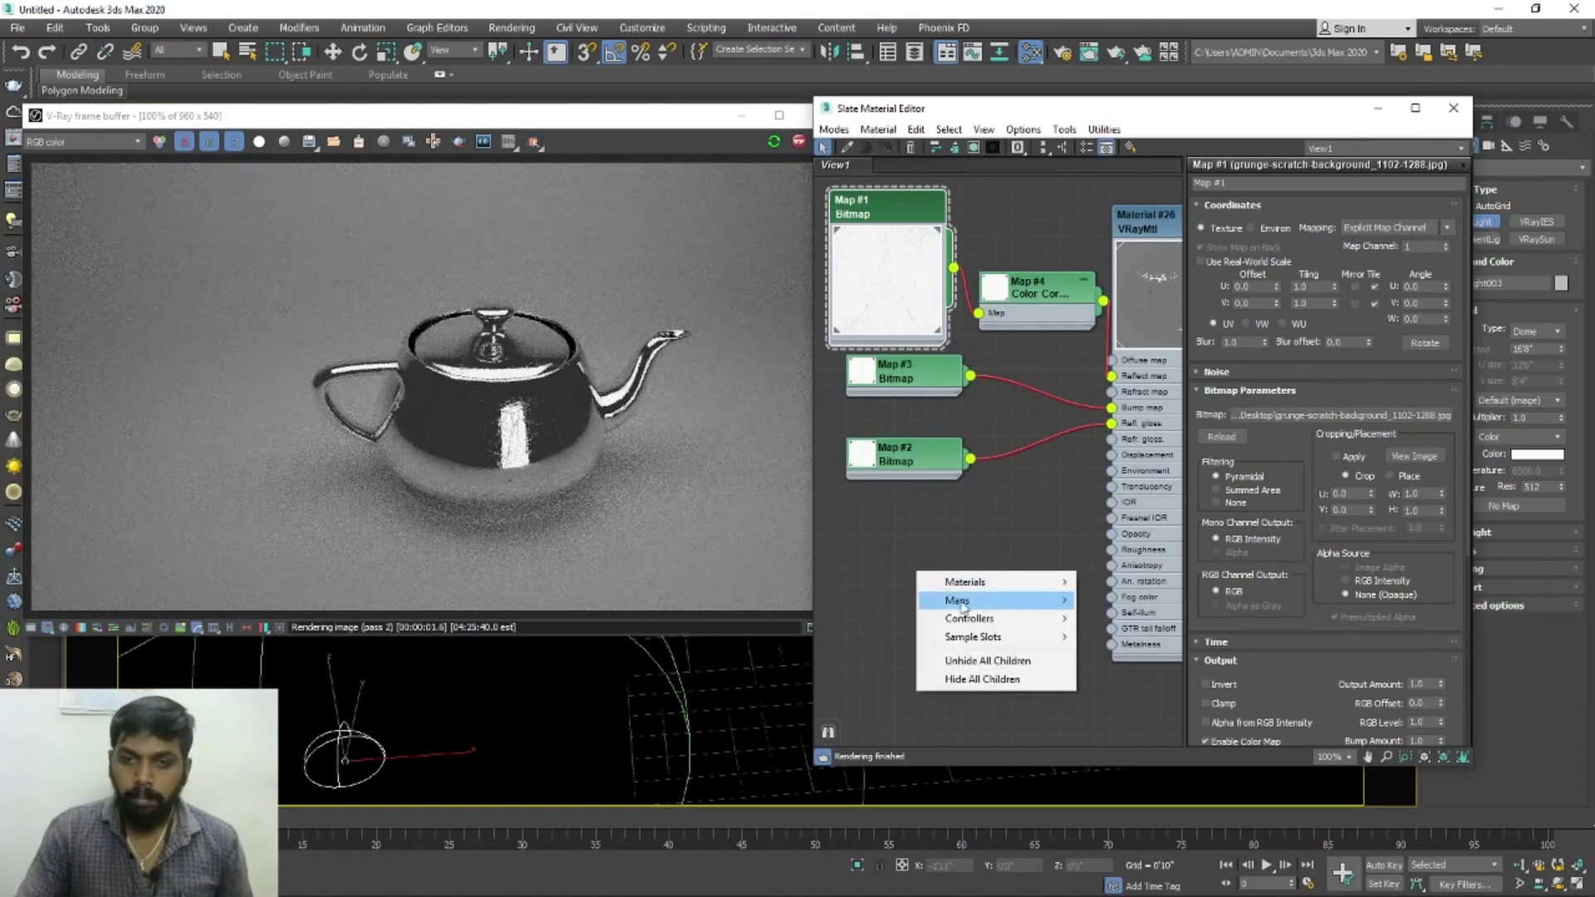
mouse_move(972, 601)
mouse_move(1105, 601)
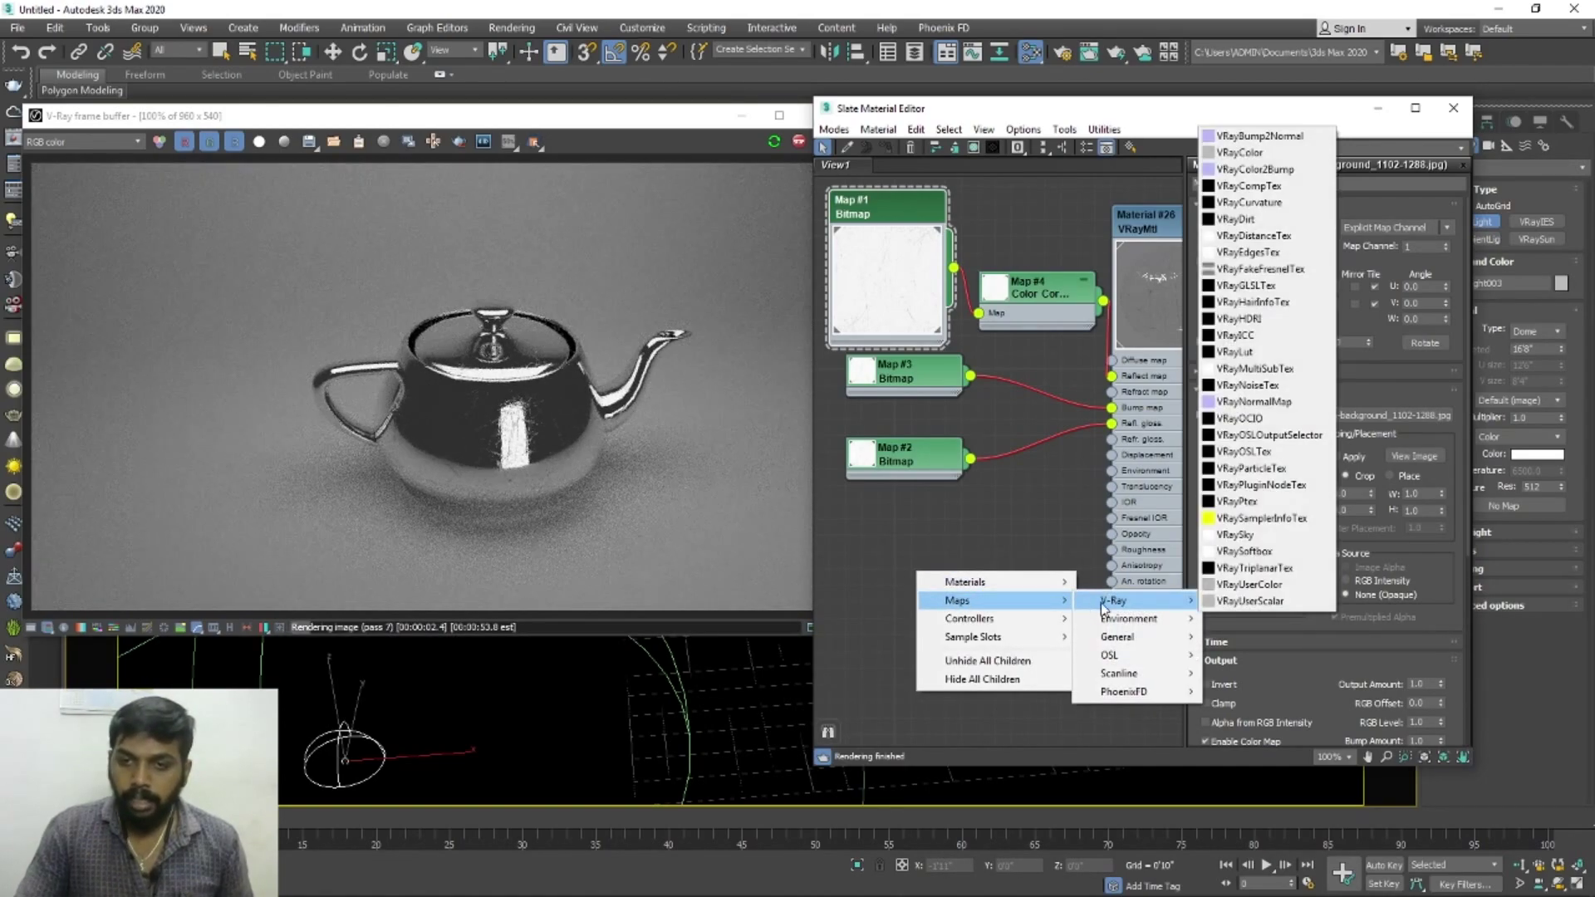
left_click(1246, 321)
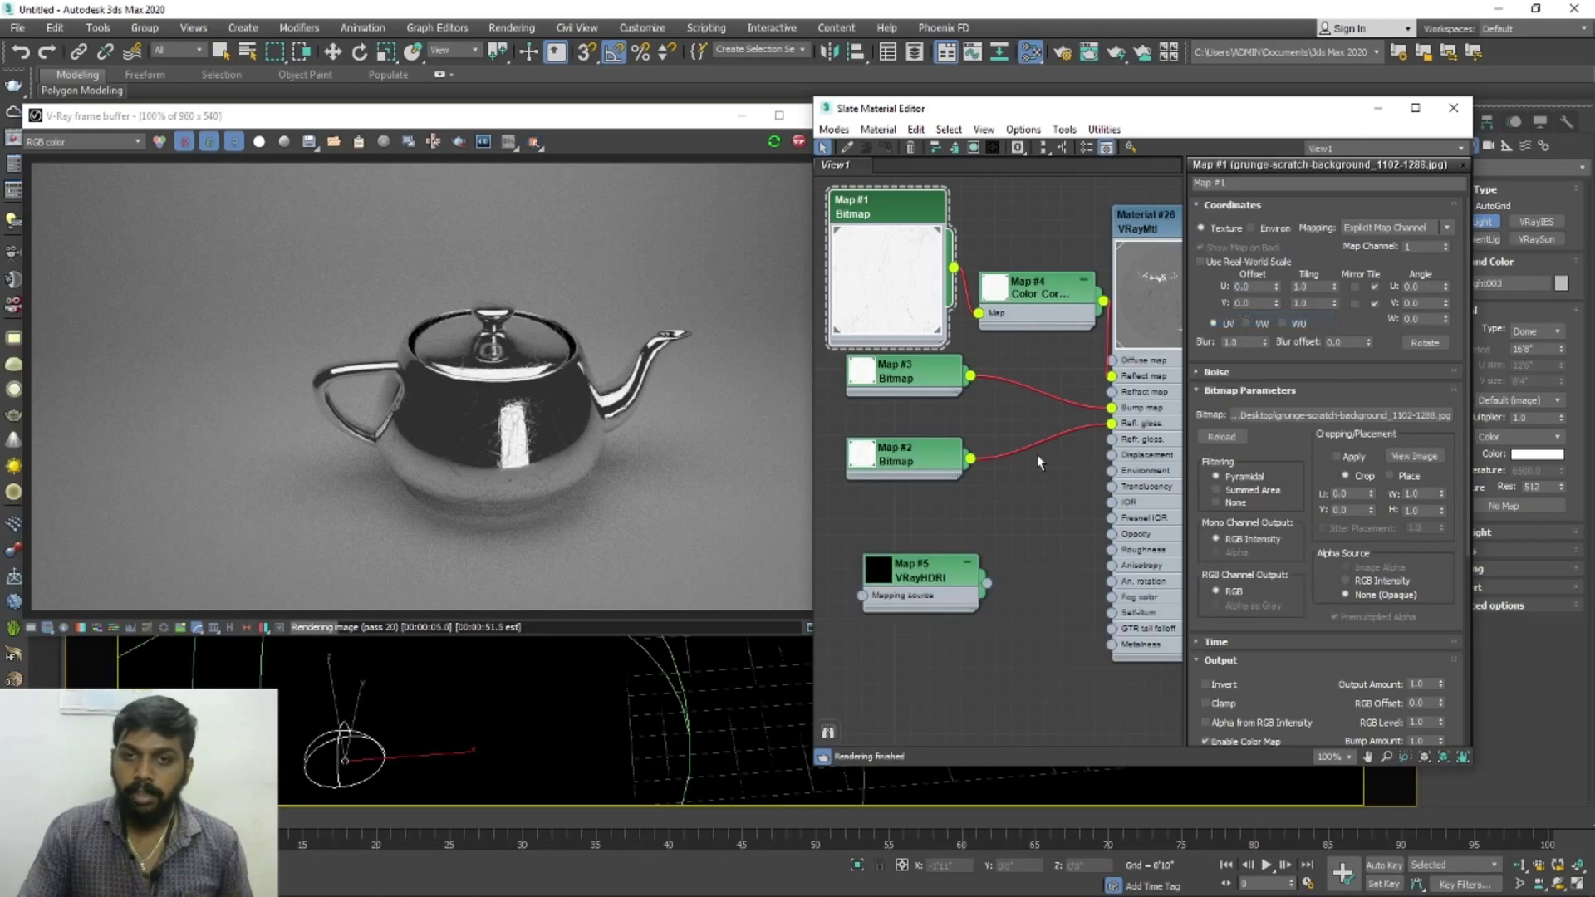
double_click(911, 575)
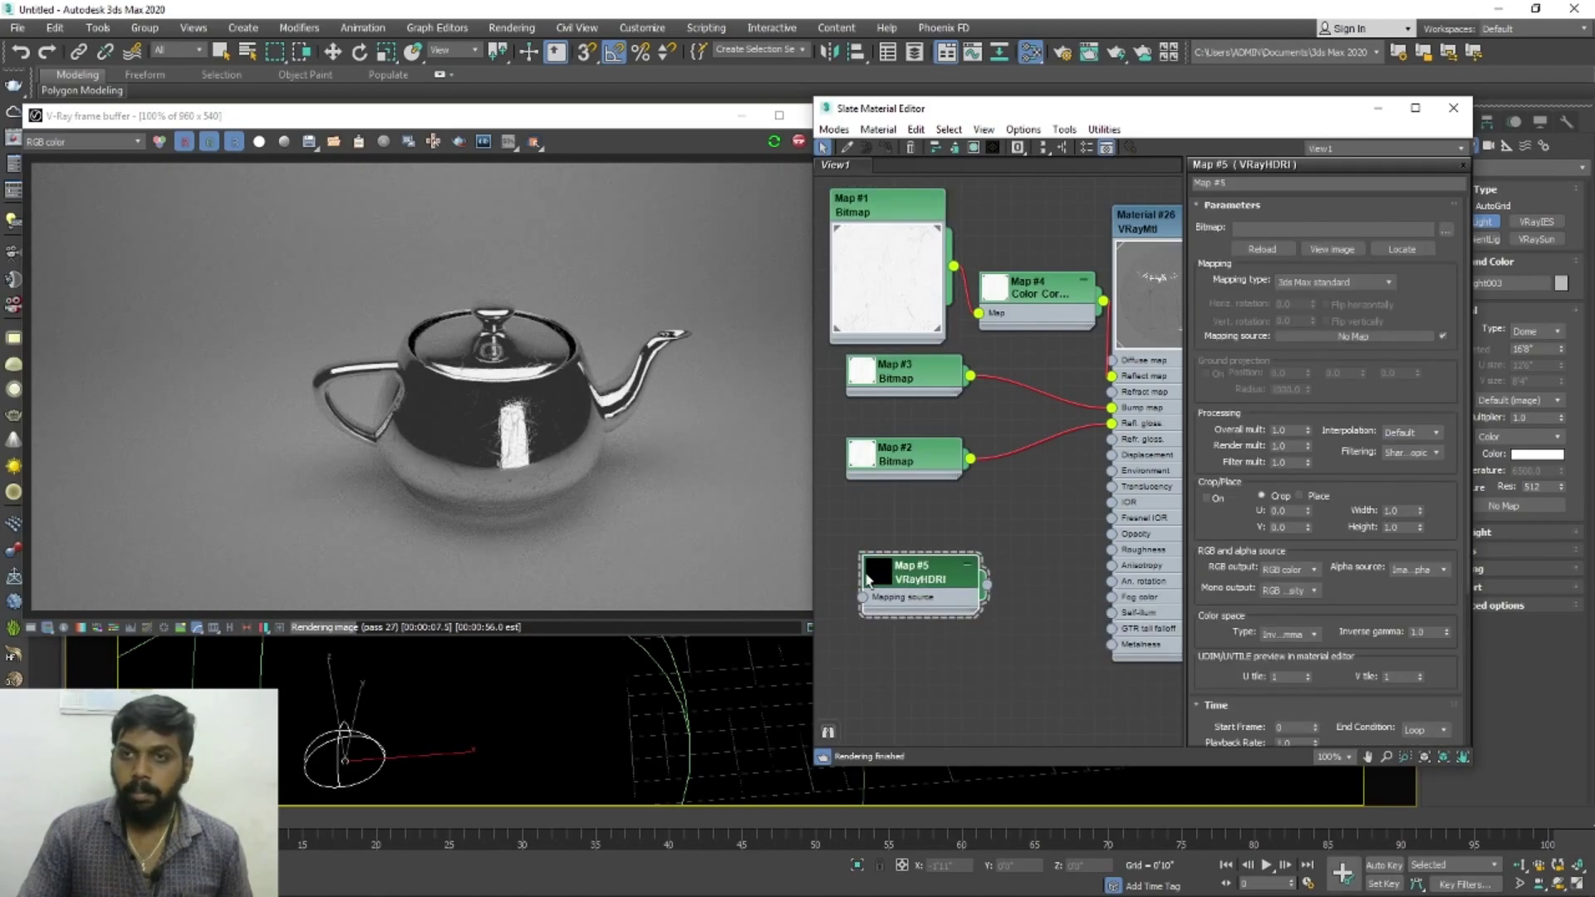
Load the ballroom_4k HDR image from the HDRI folder into the VRayHDRI map.
left_click(1449, 230)
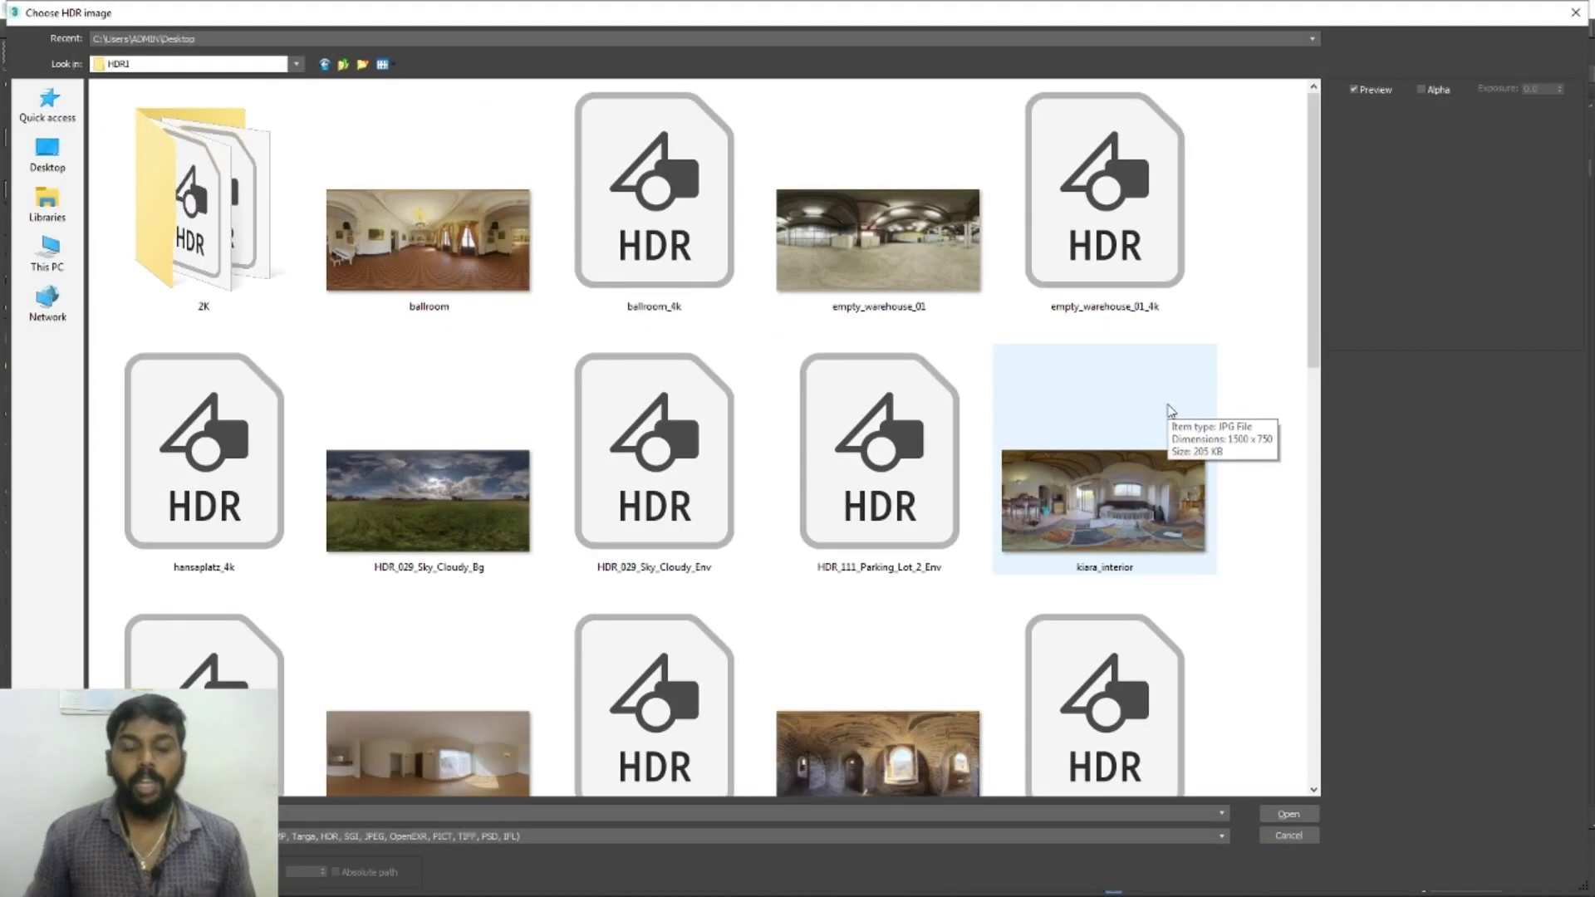
left_click(417, 282)
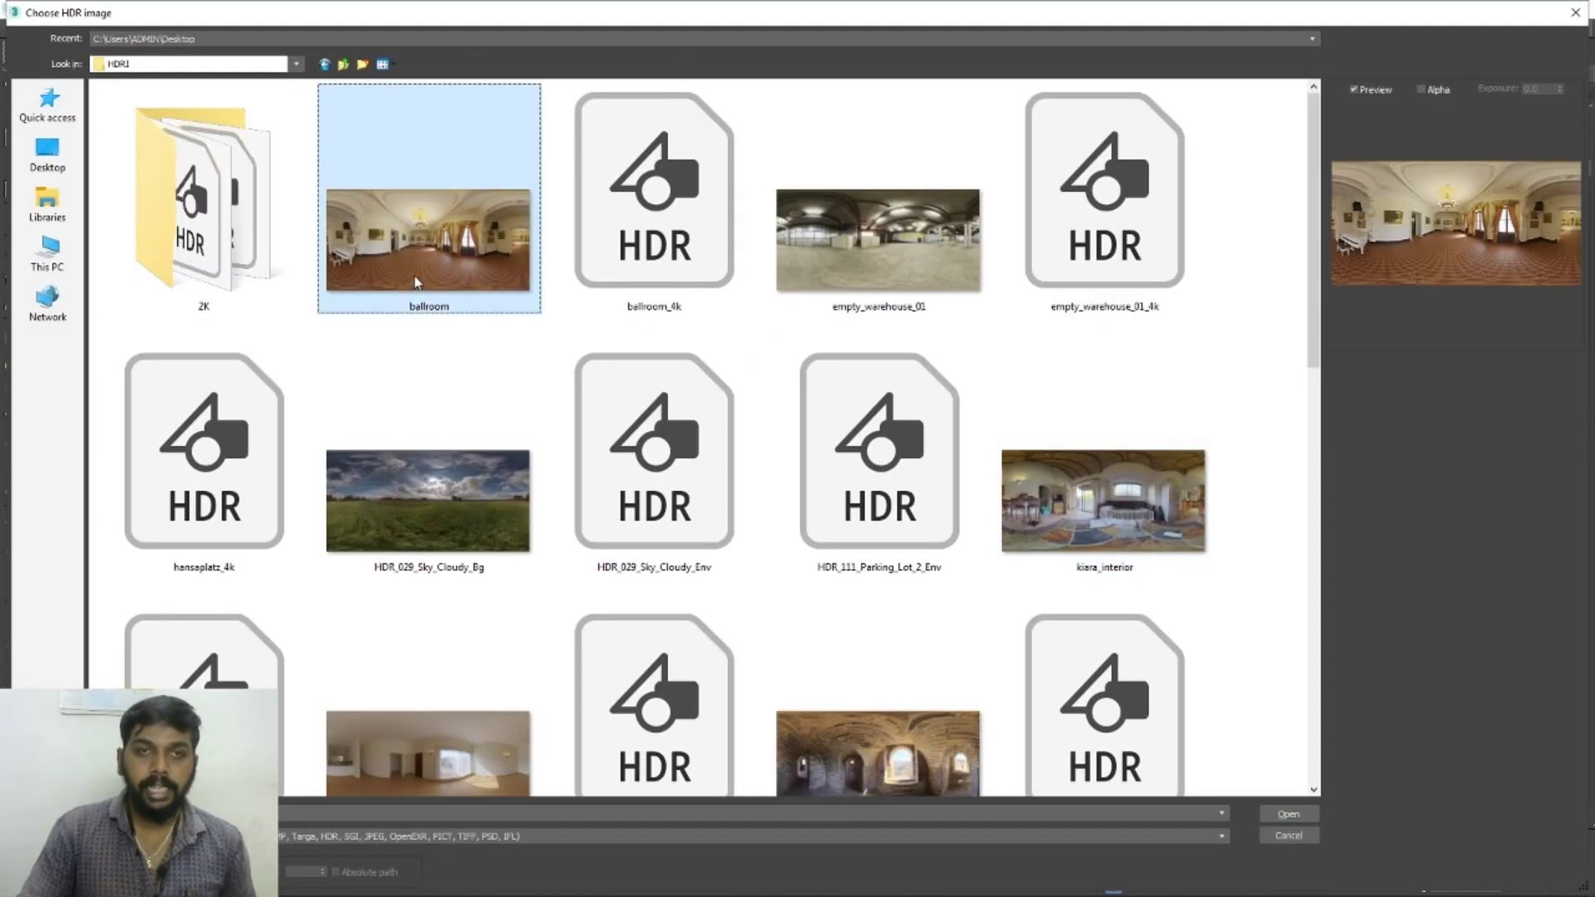
double_click(590, 254)
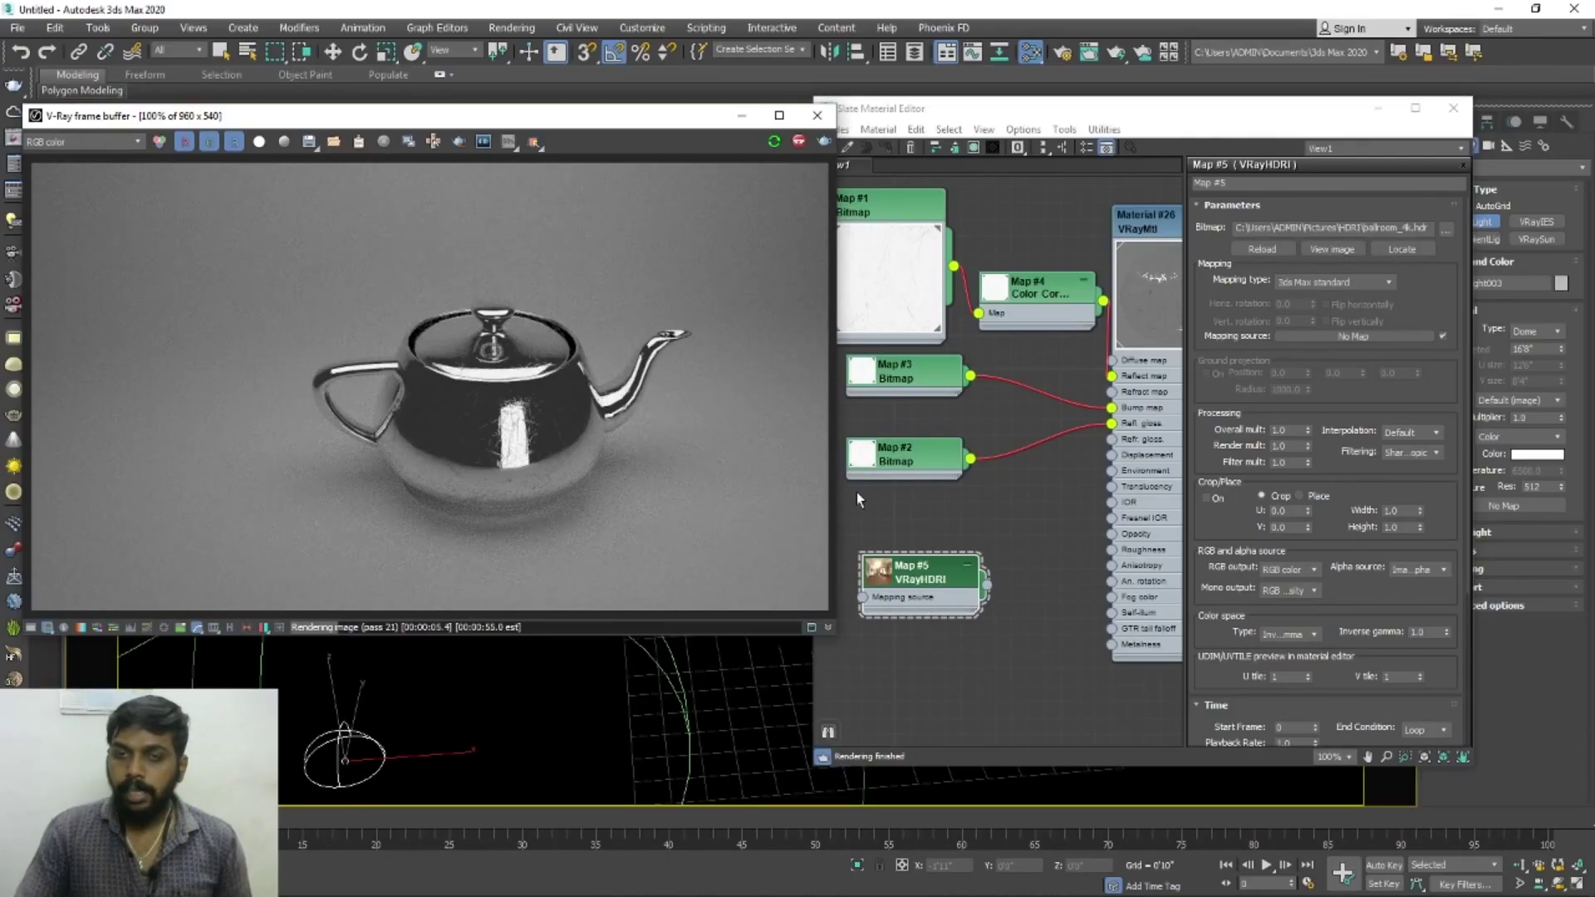
Assign the VRayHDRI map as an instance to the dome light's texture slot.
left_click_drag(1170, 116, 1019, 108)
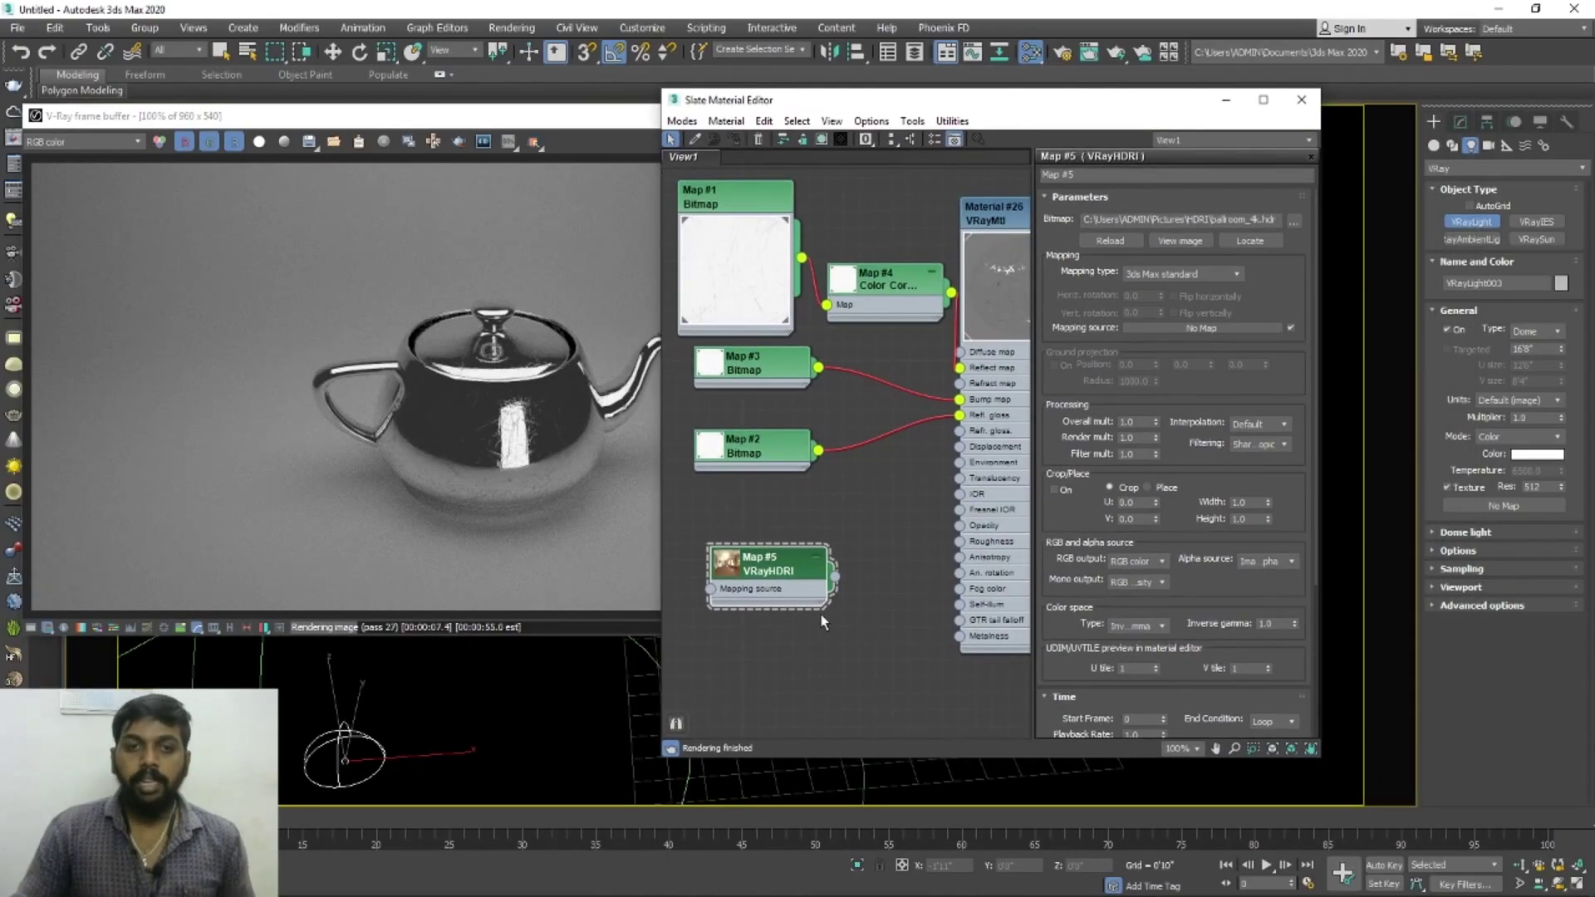
left_click_drag(834, 576, 1524, 505)
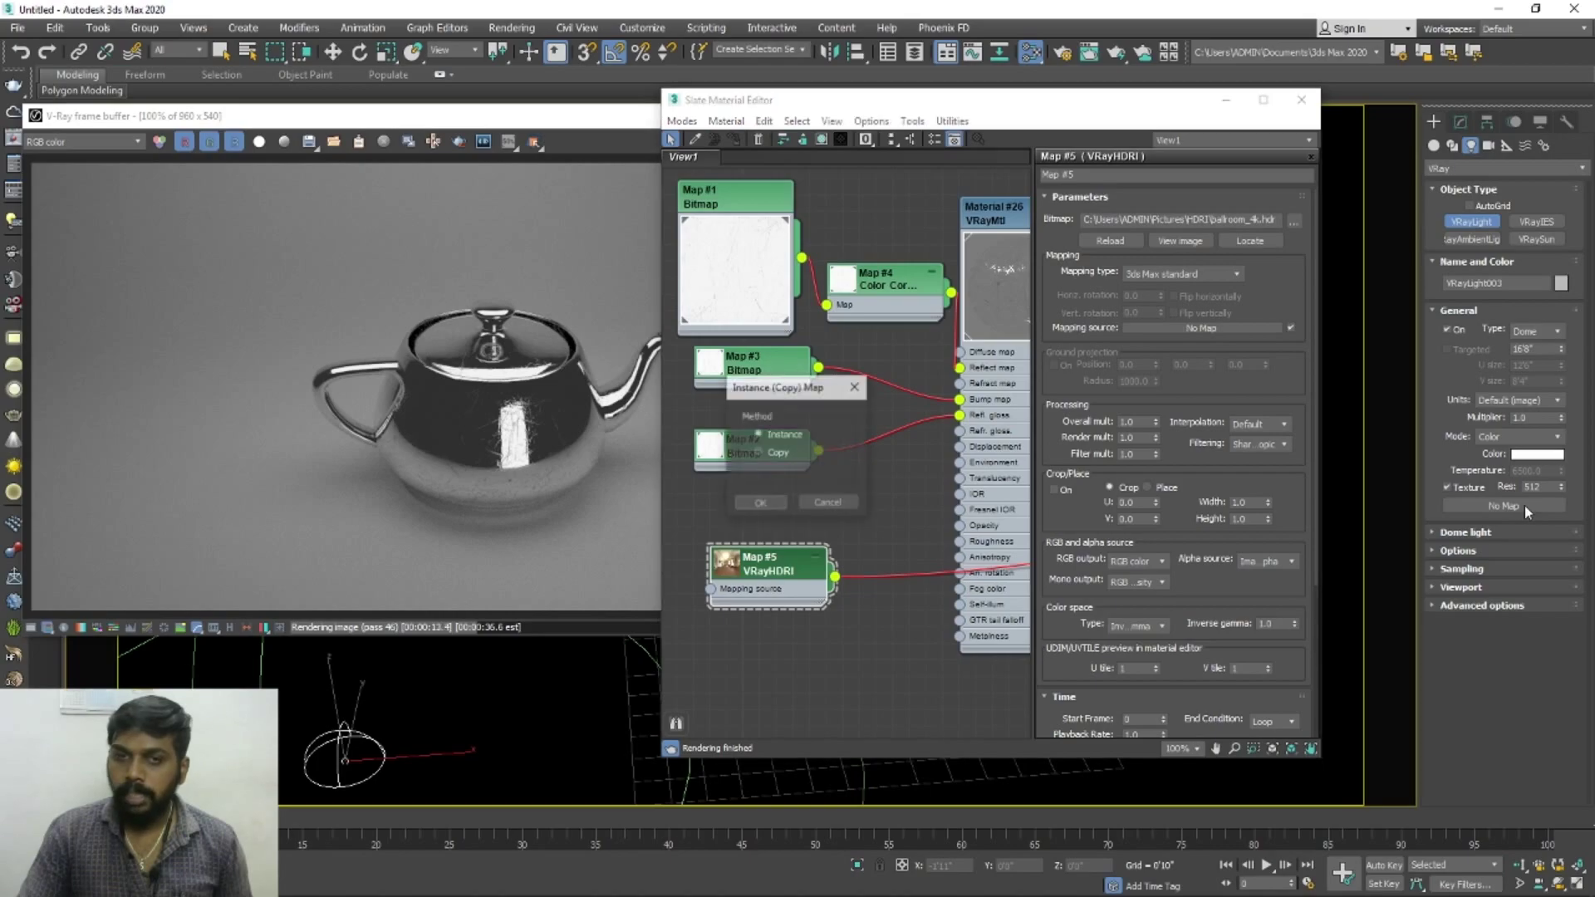
left_click(759, 504)
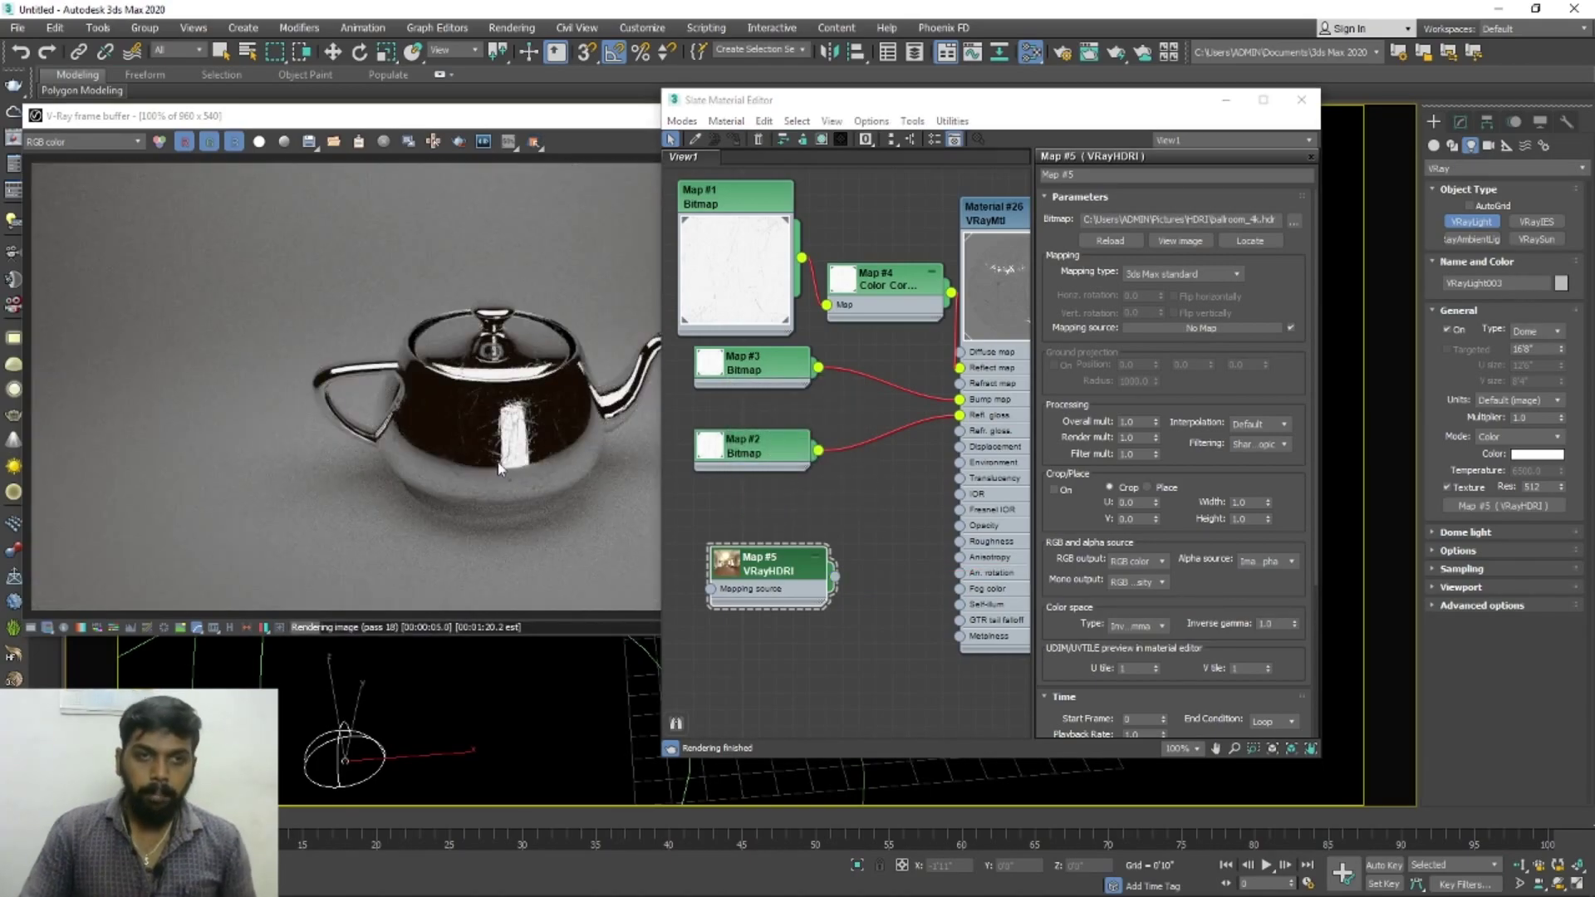
Set the VRayHDRI map's mapping type to Spherical.
left_click(1231, 276)
left_click(1197, 310)
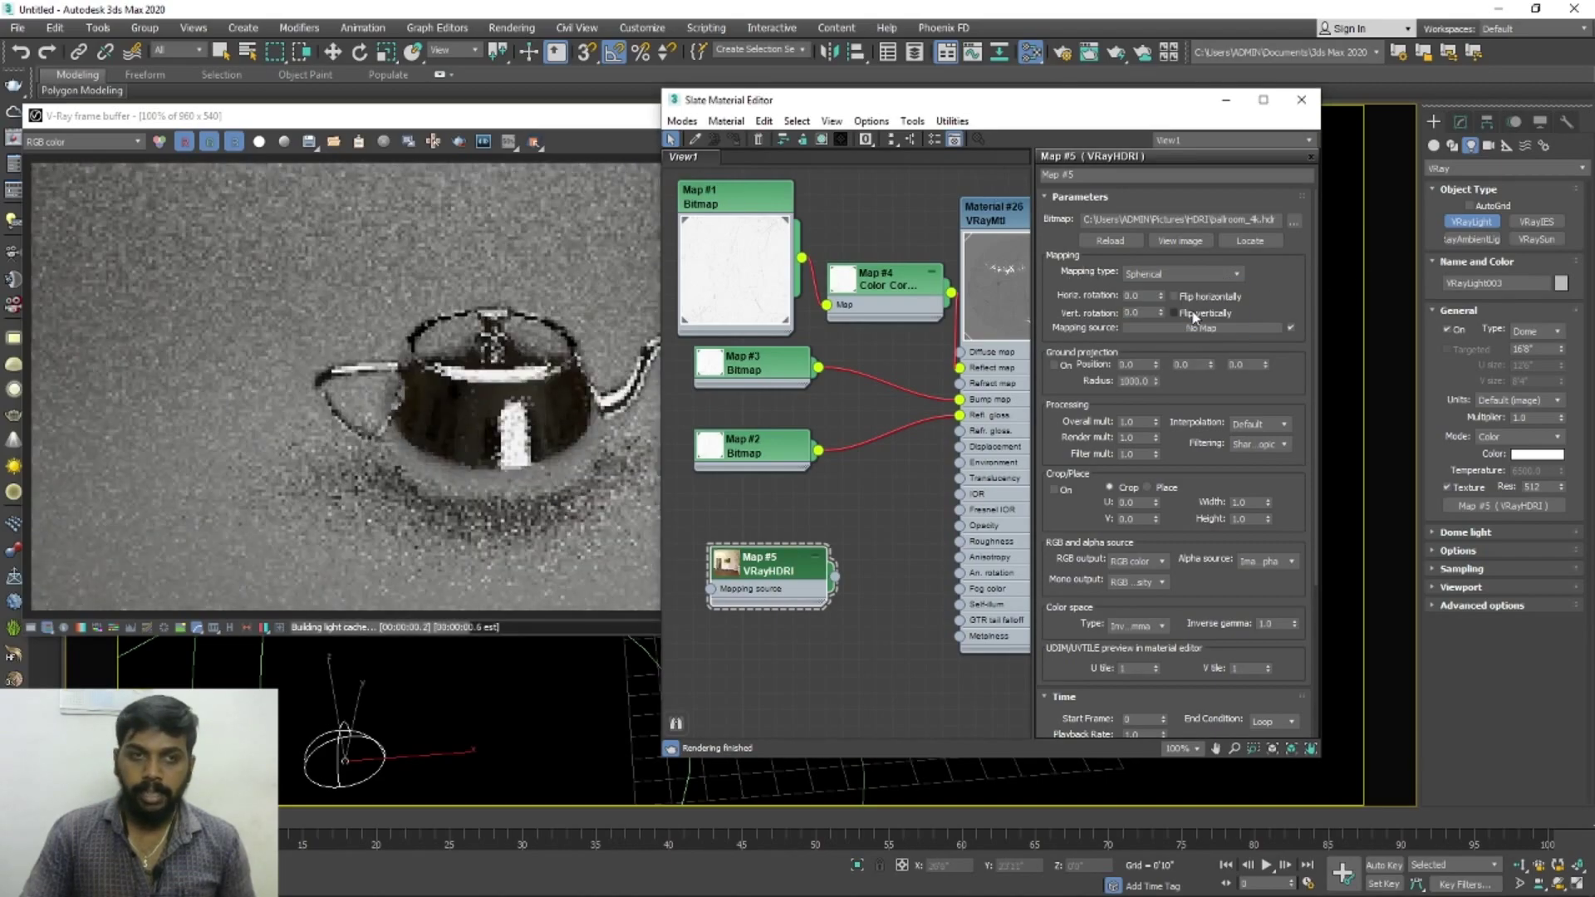
scroll(338, 312, "up", 1)
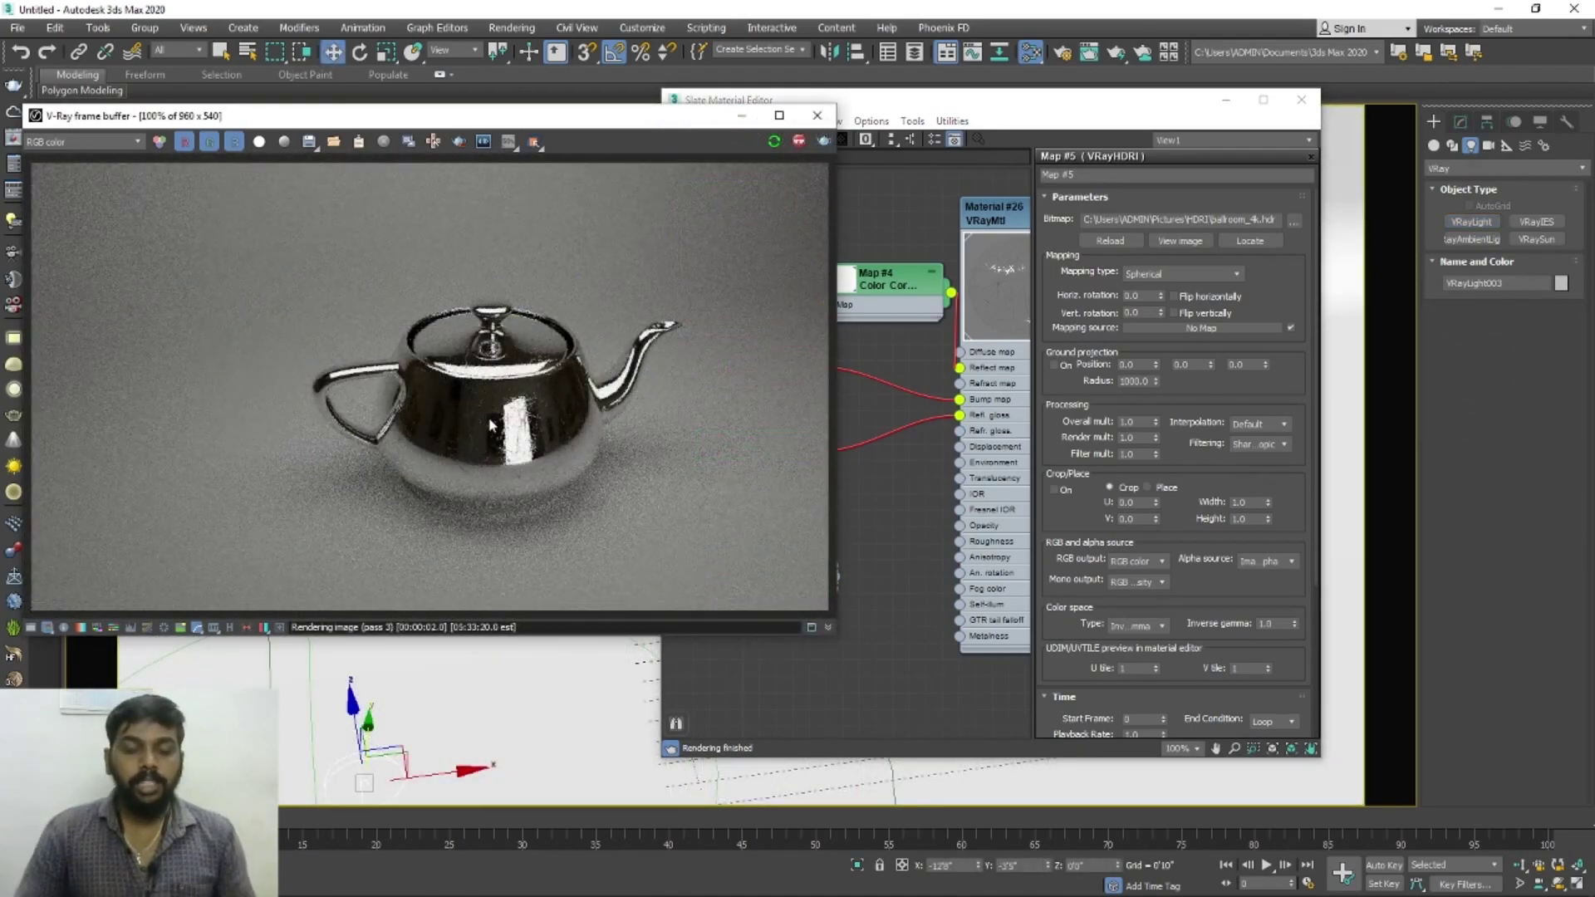
Set the dome light's multiplier to 5.
left_click(1461, 122)
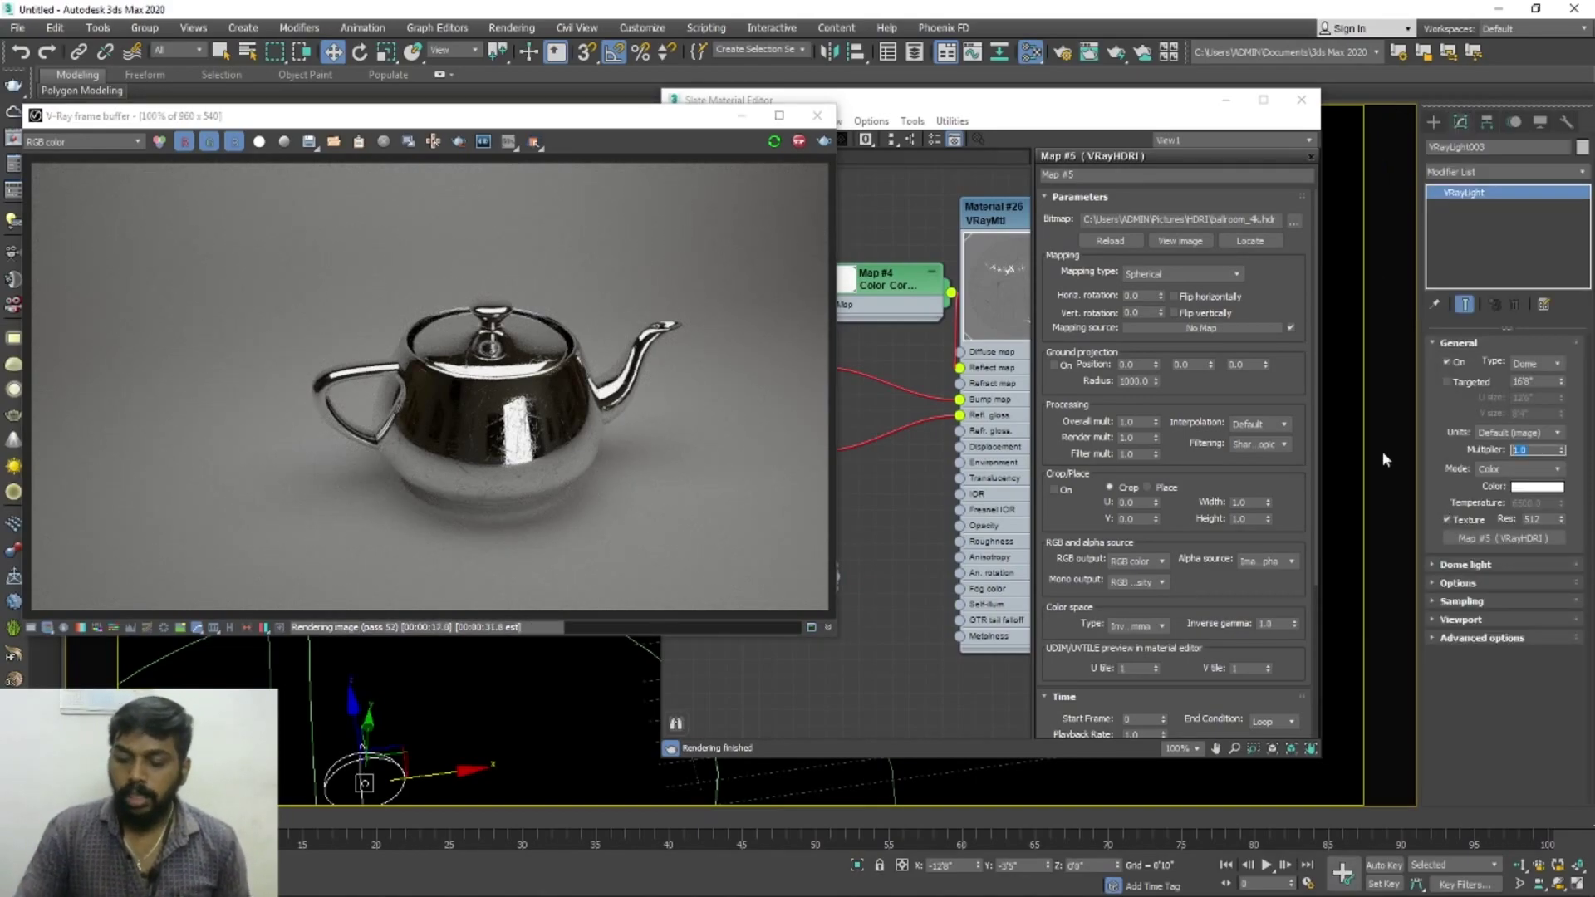
type("5")
key("Return")
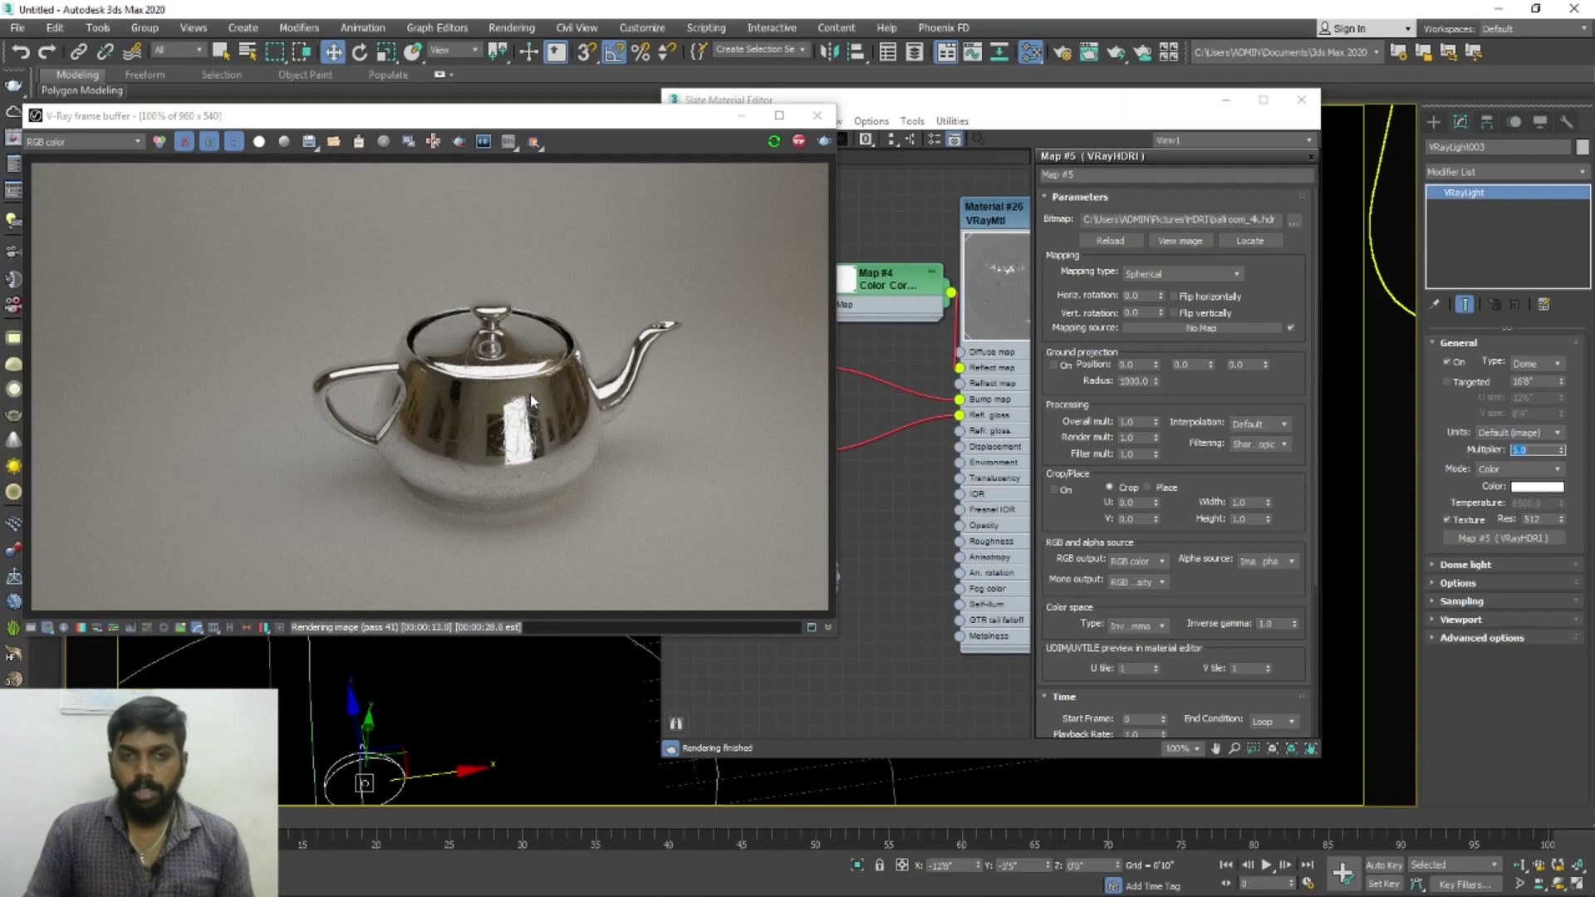
Examine the scratches and environment reflections on the rendered teapot up close.
scroll(526, 401, "up", 1)
scroll(529, 413, "down", 1)
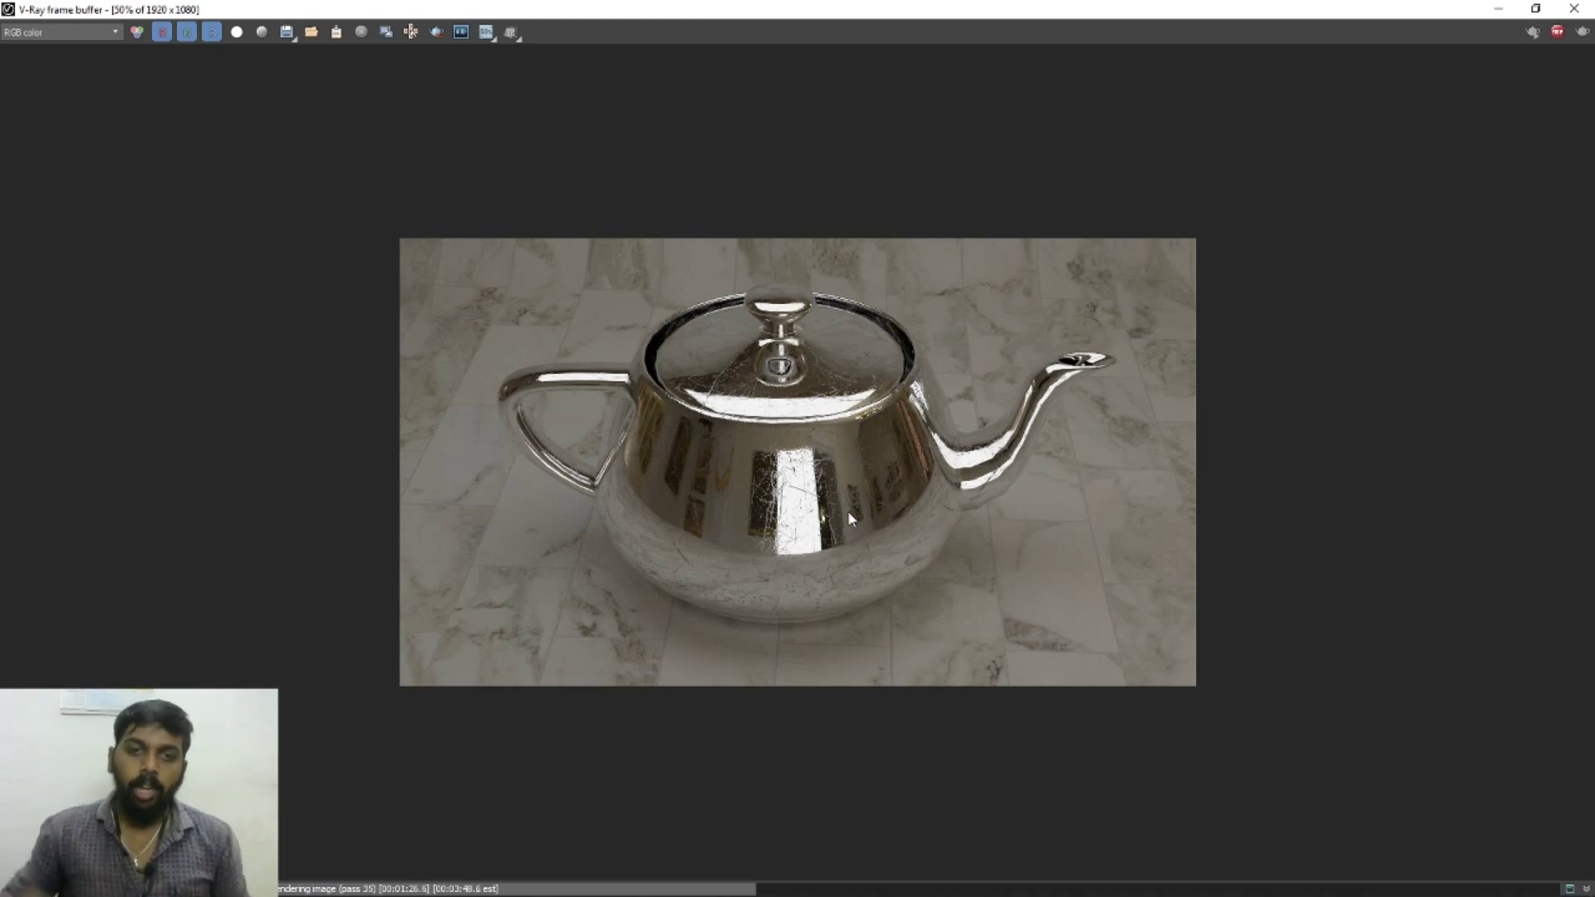
scroll(864, 470, "up", 1)
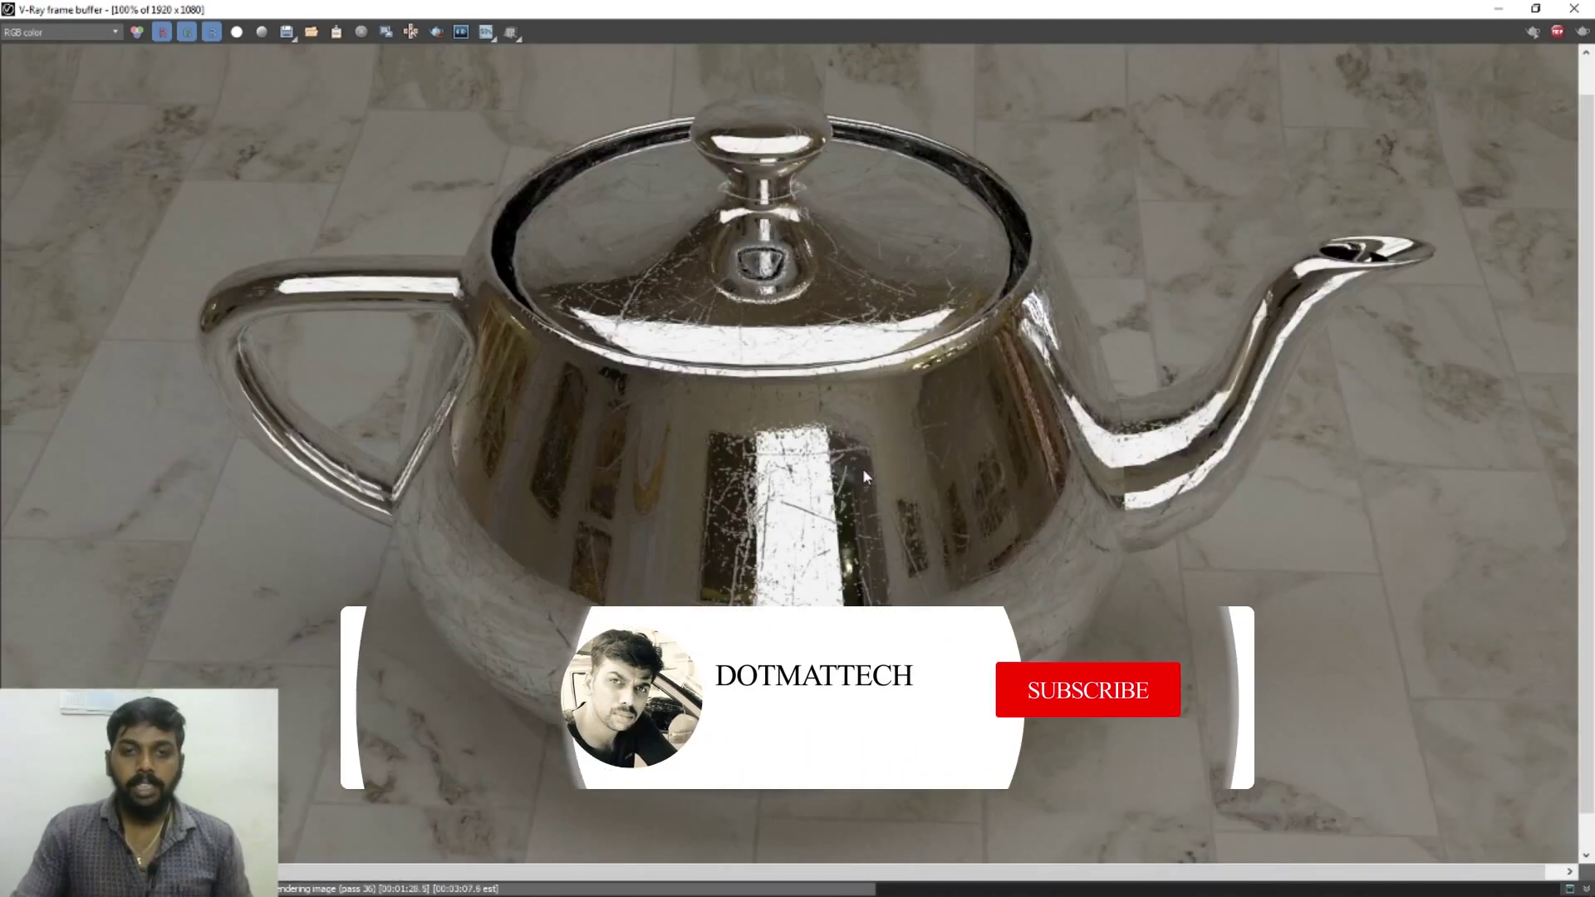